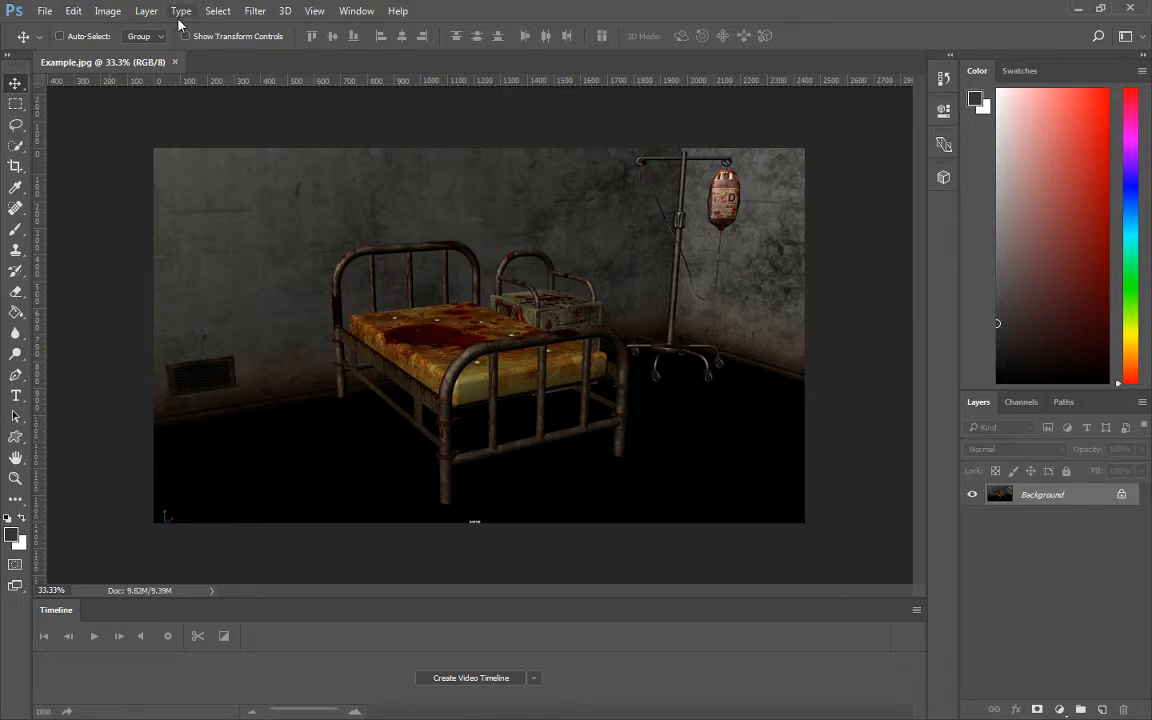
Try a 50-300mm Zoom Lens Flare at 100% brightness on the wall between the bed and the IV stand.
click(268, 19)
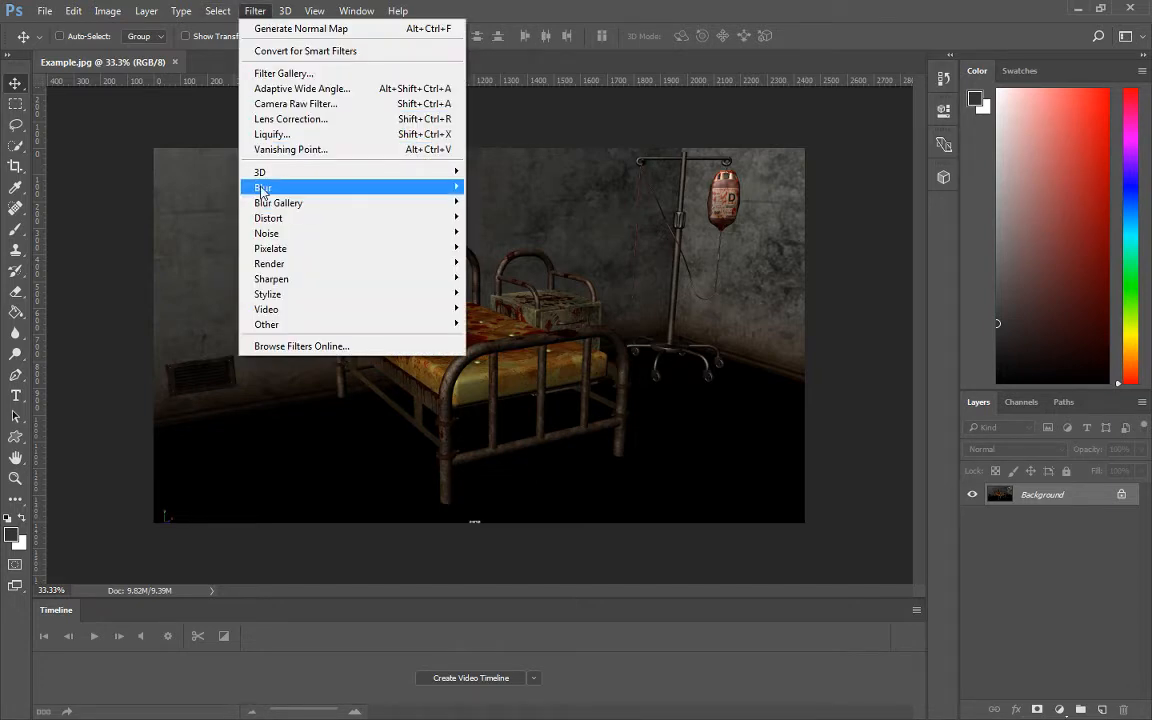
mouse_move(263, 191)
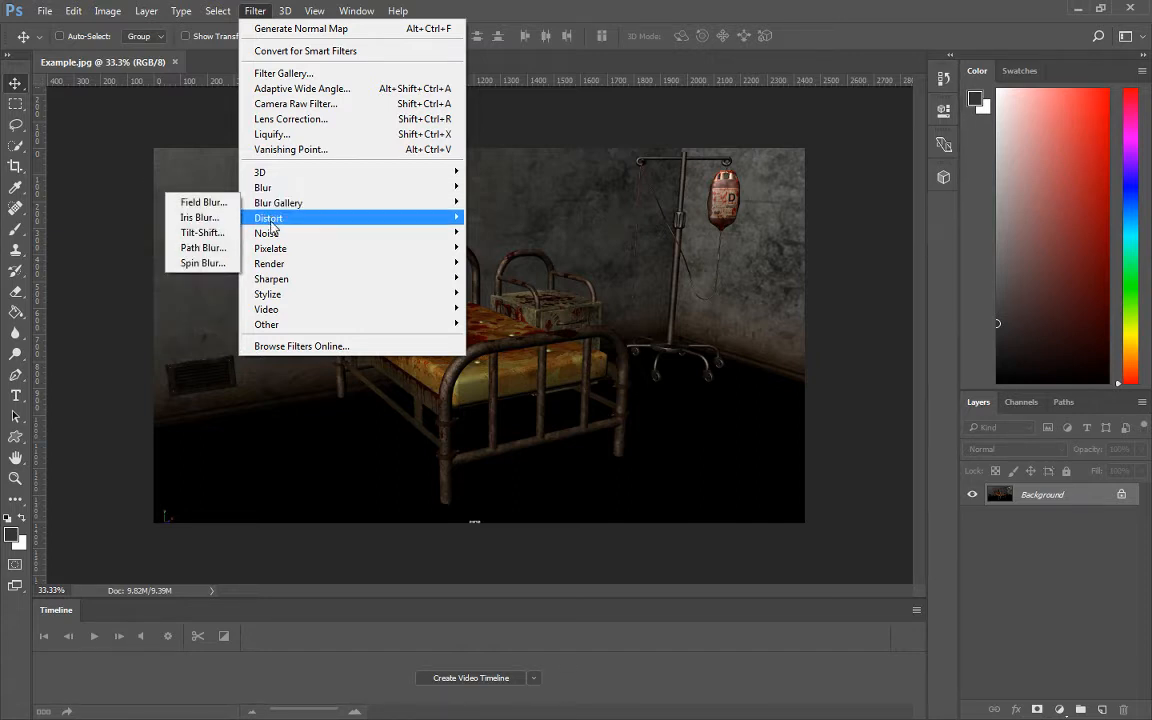
mouse_move(271, 266)
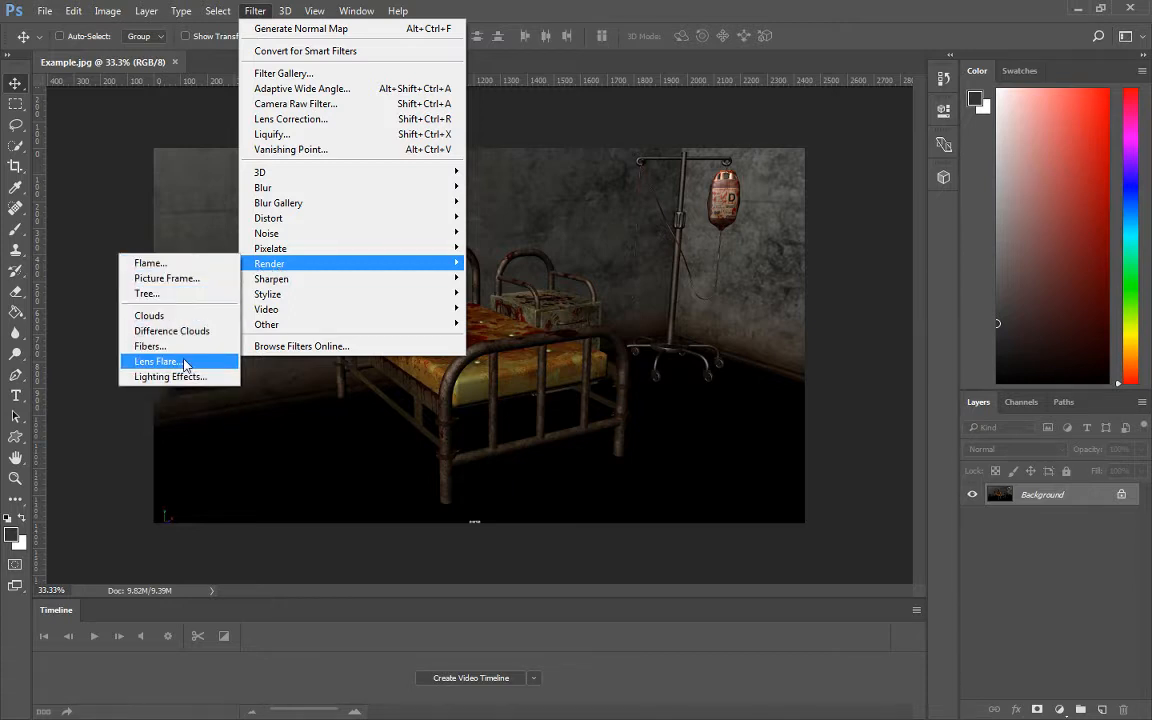
click(182, 363)
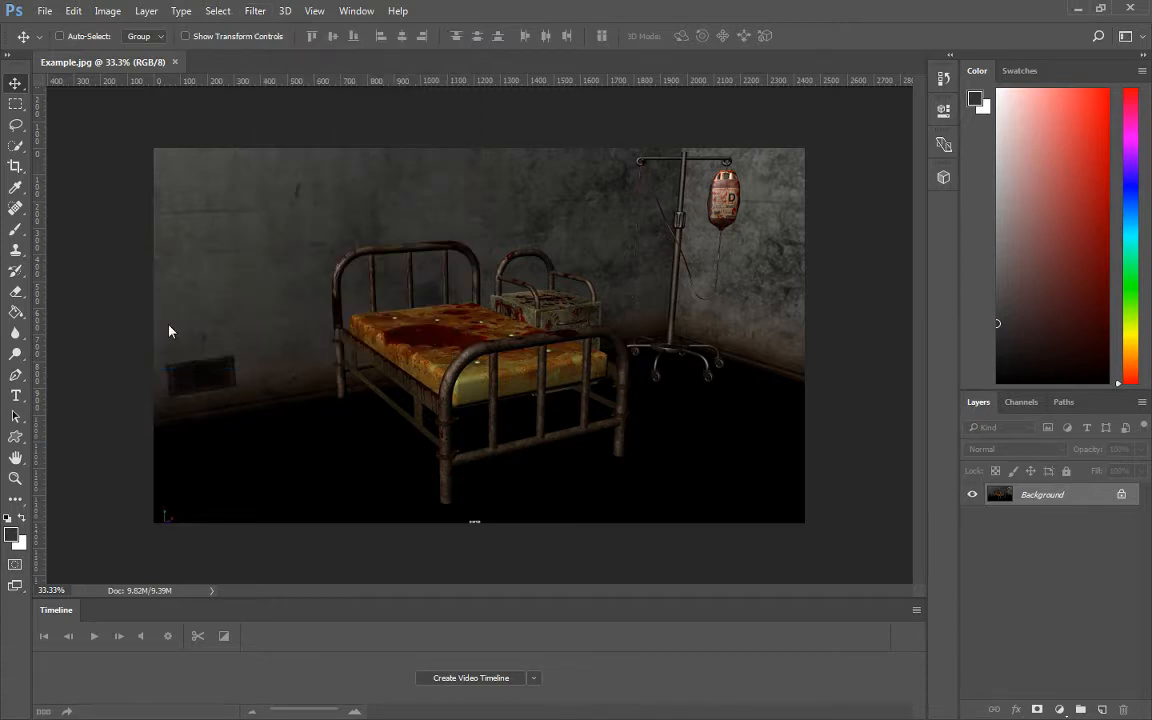
drag(442, 178, 451, 165)
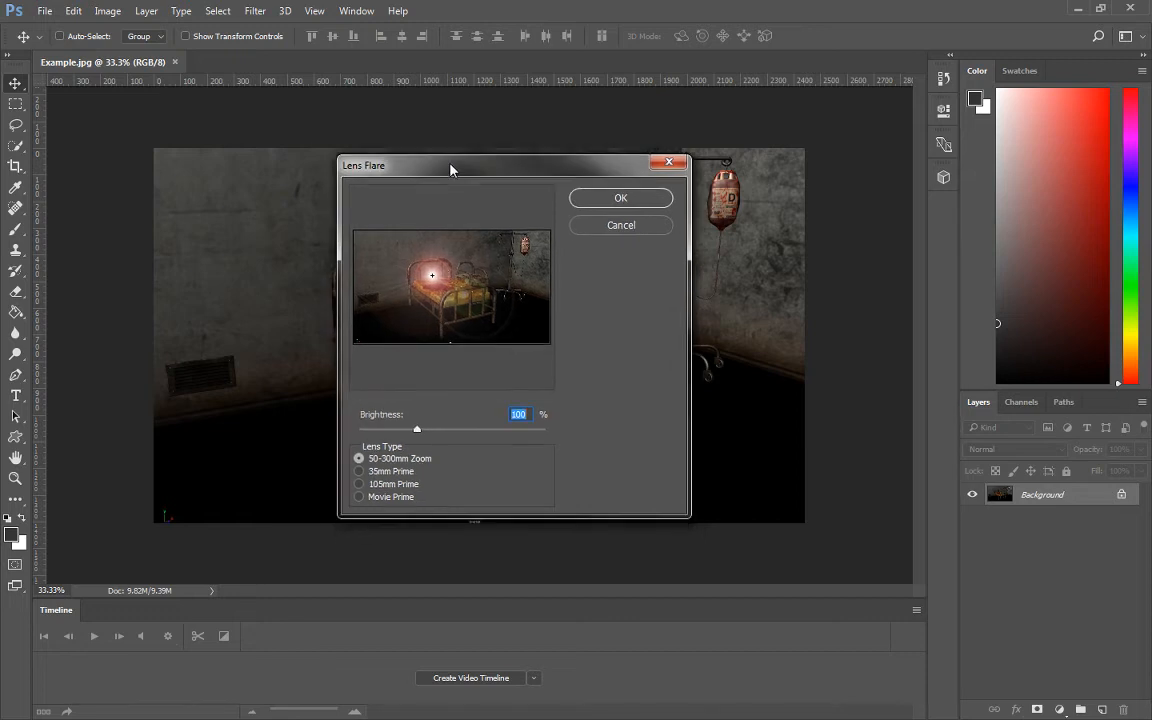
mouse_move(432, 285)
mouse_down()
mouse_move(445, 265)
mouse_move(487, 252)
mouse_move(520, 287)
mouse_move(425, 250)
mouse_move(492, 258)
mouse_up()
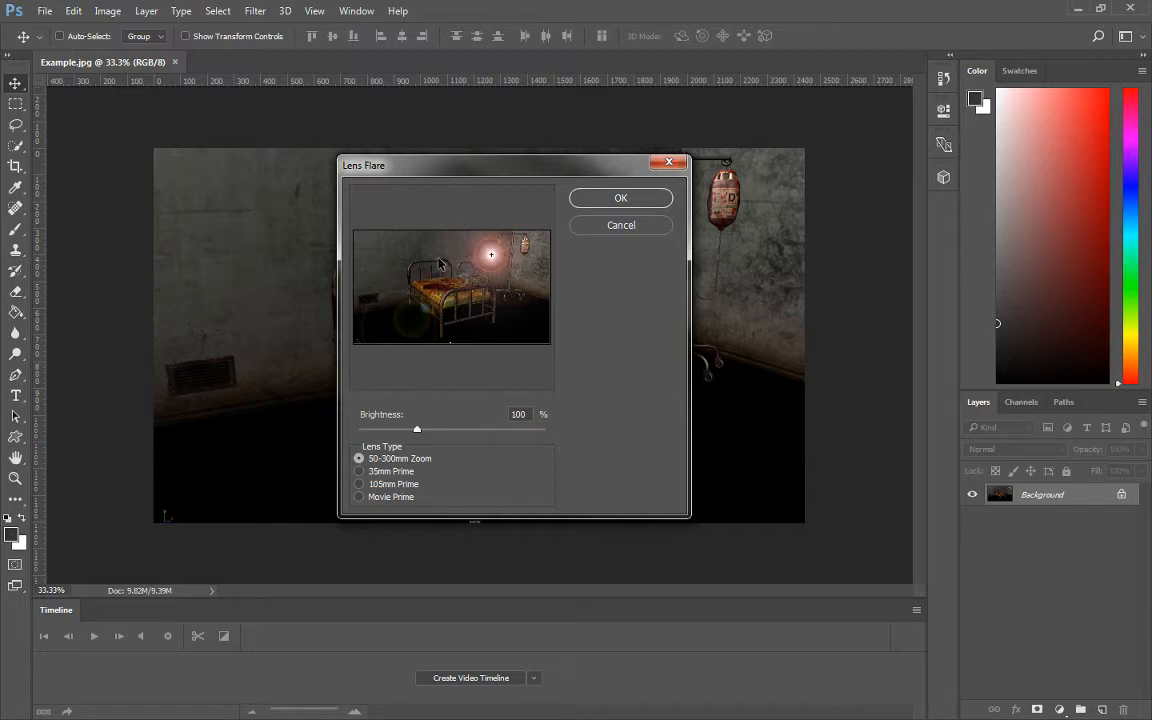
click(585, 198)
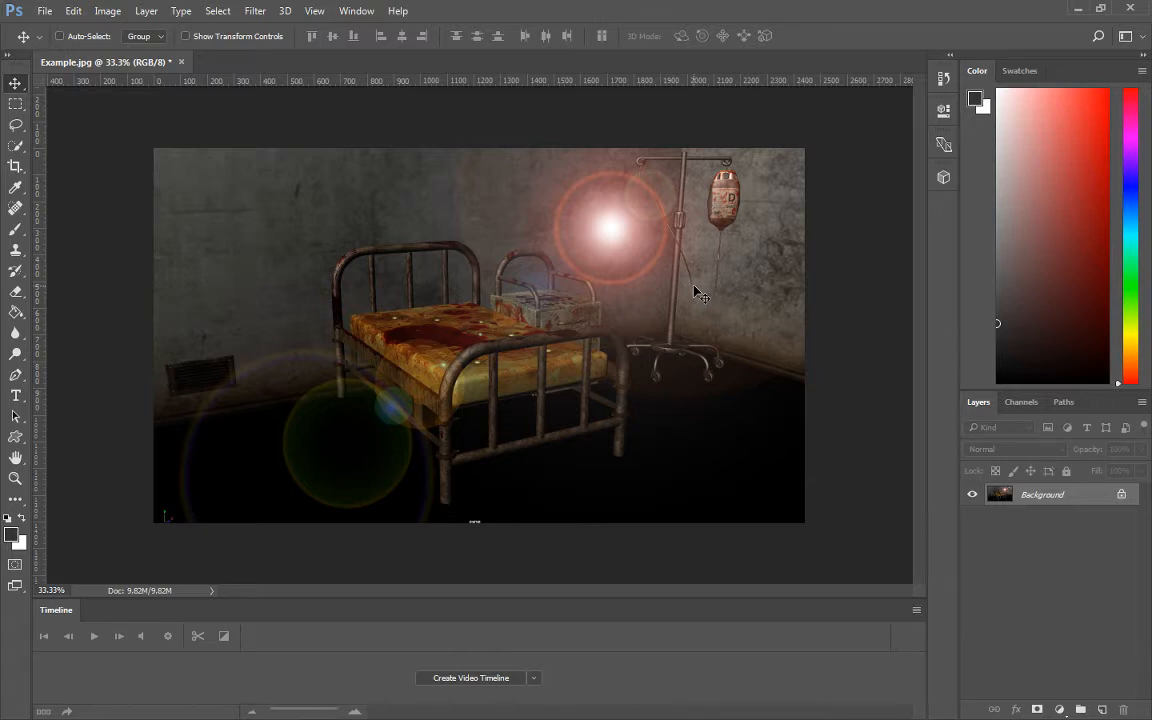
key(ctrl+z)
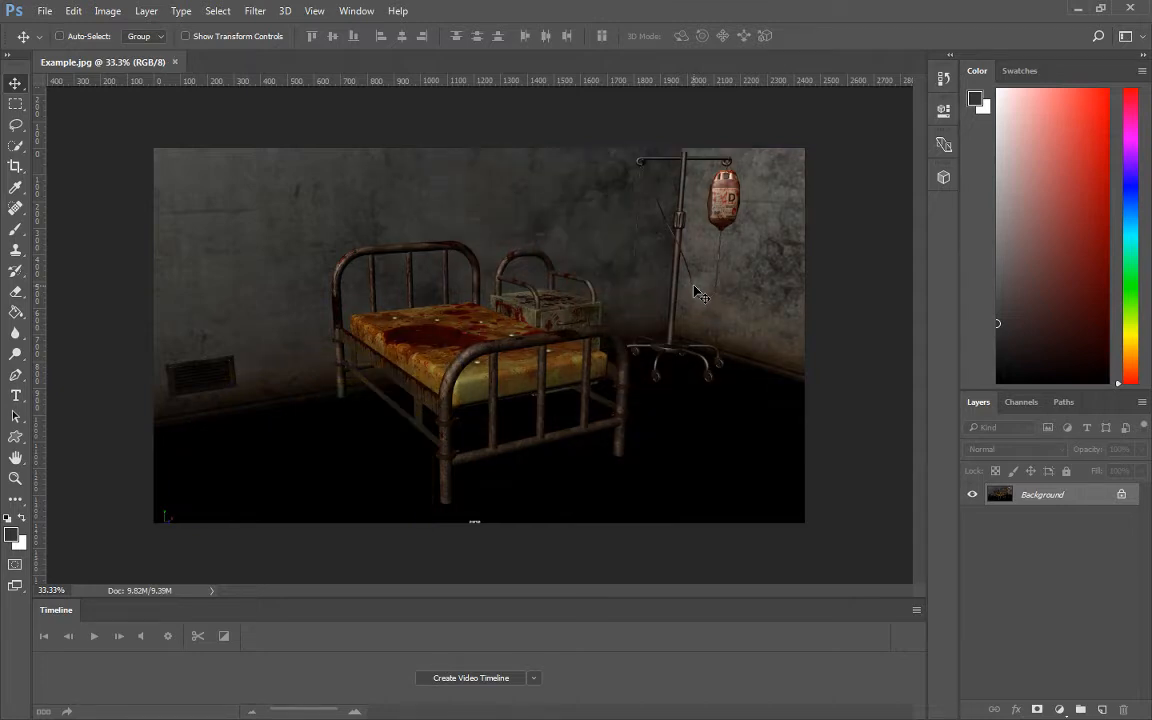
Add a new empty layer above the Background layer.
key(ctrl+shift+alt+n)
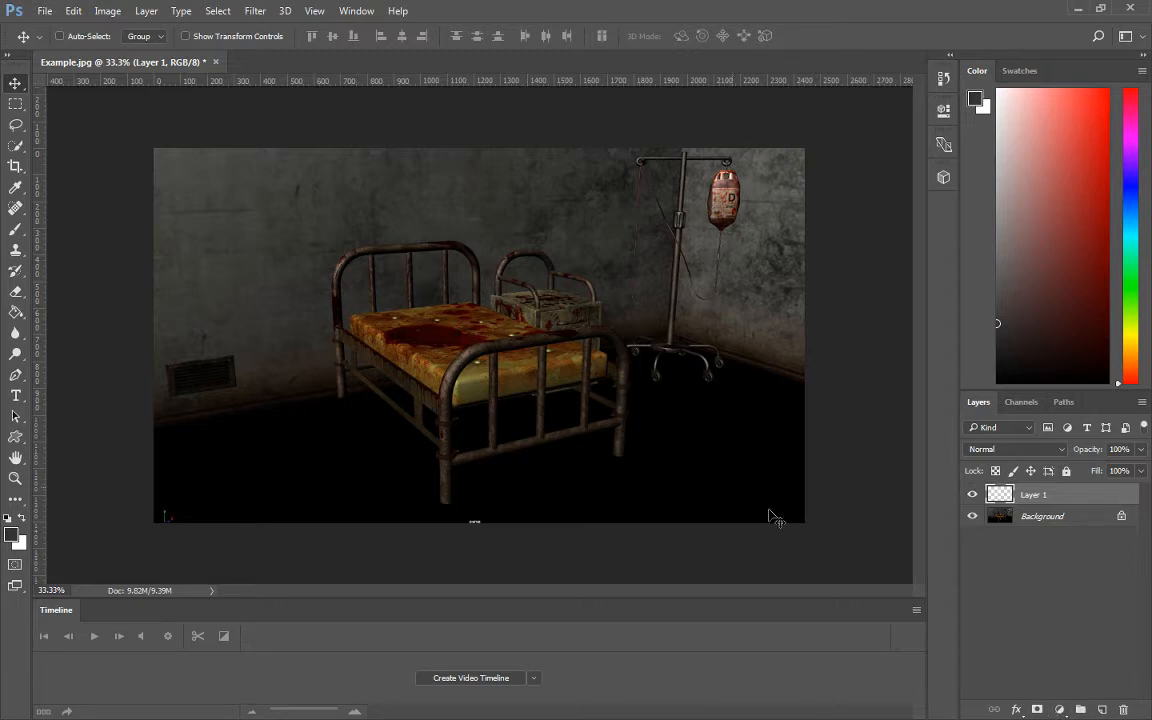
Try to apply a Photo Filter adjustment to the new empty layer.
click(110, 13)
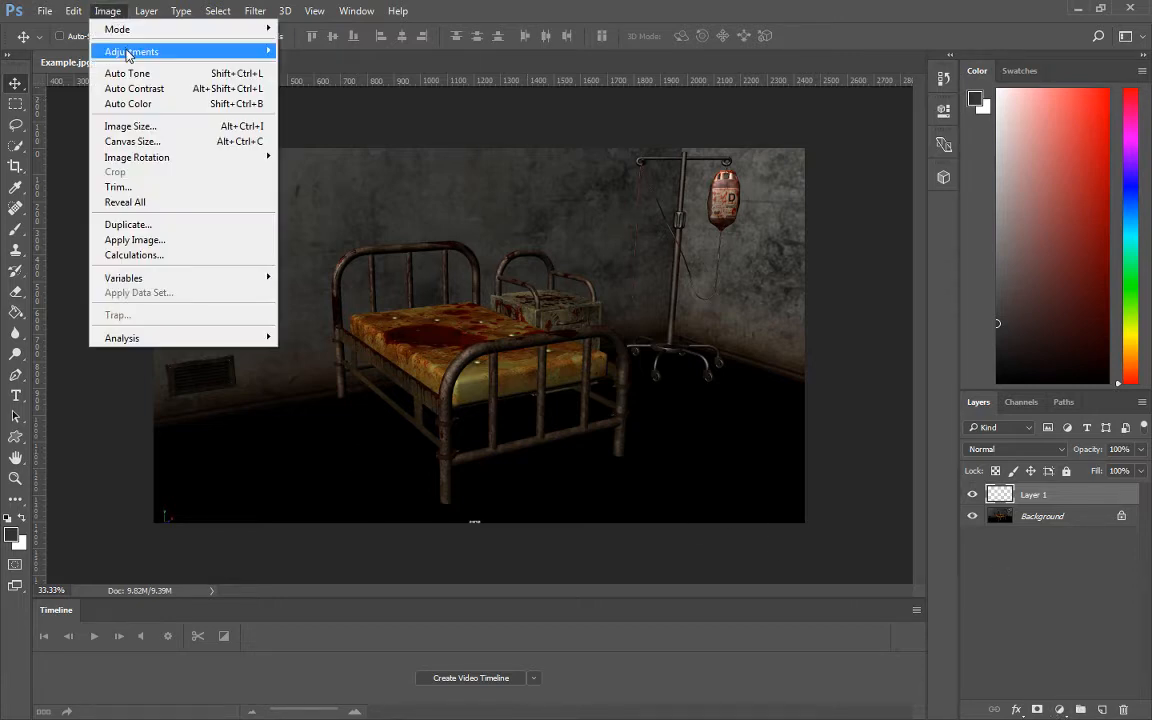
mouse_move(128, 51)
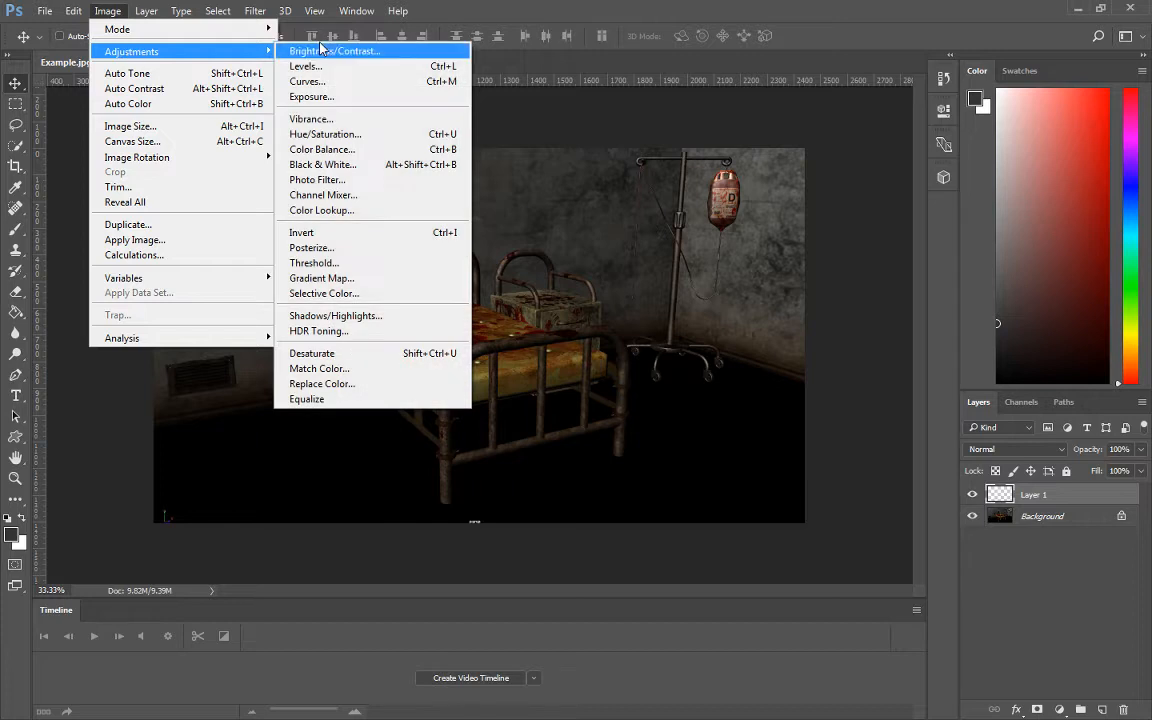
click(358, 181)
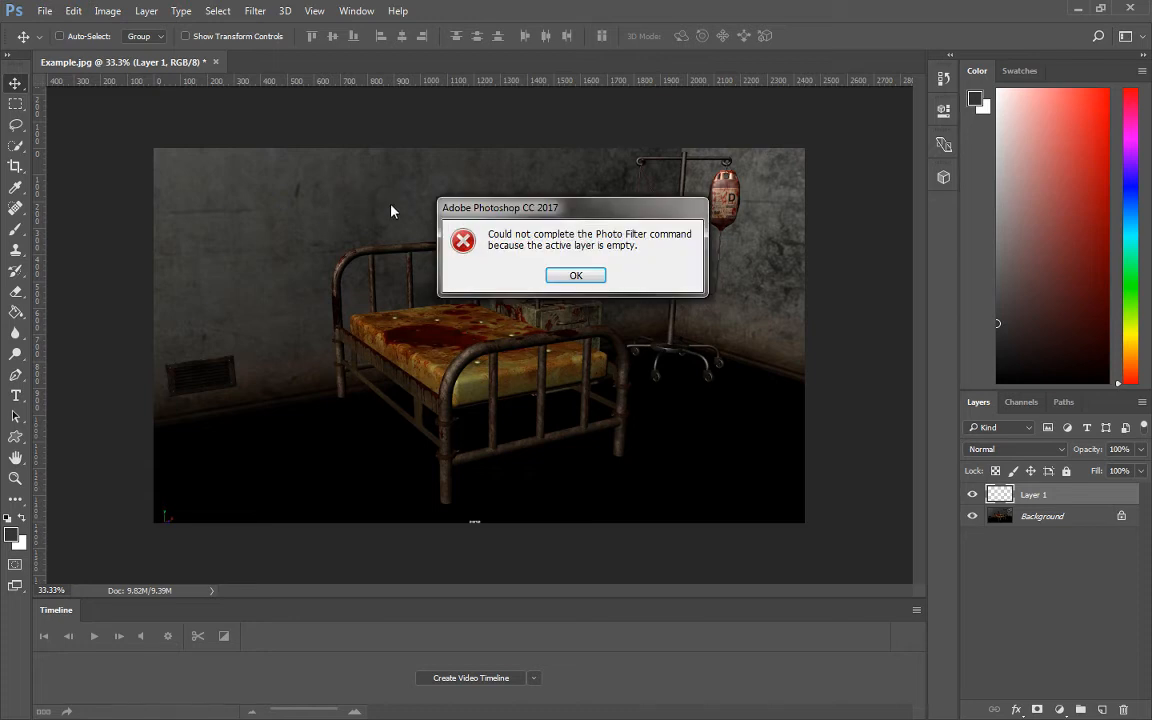
key(Return)
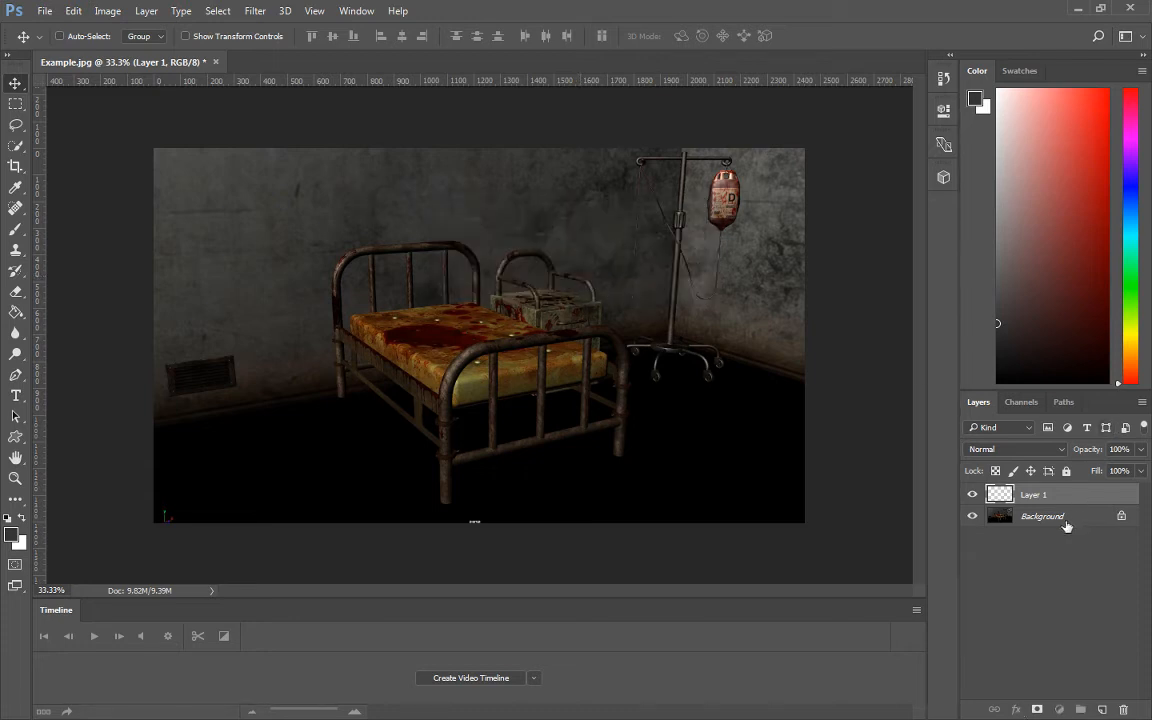
Duplicate the Background layer.
click(1066, 520)
drag(1058, 522, 1102, 709)
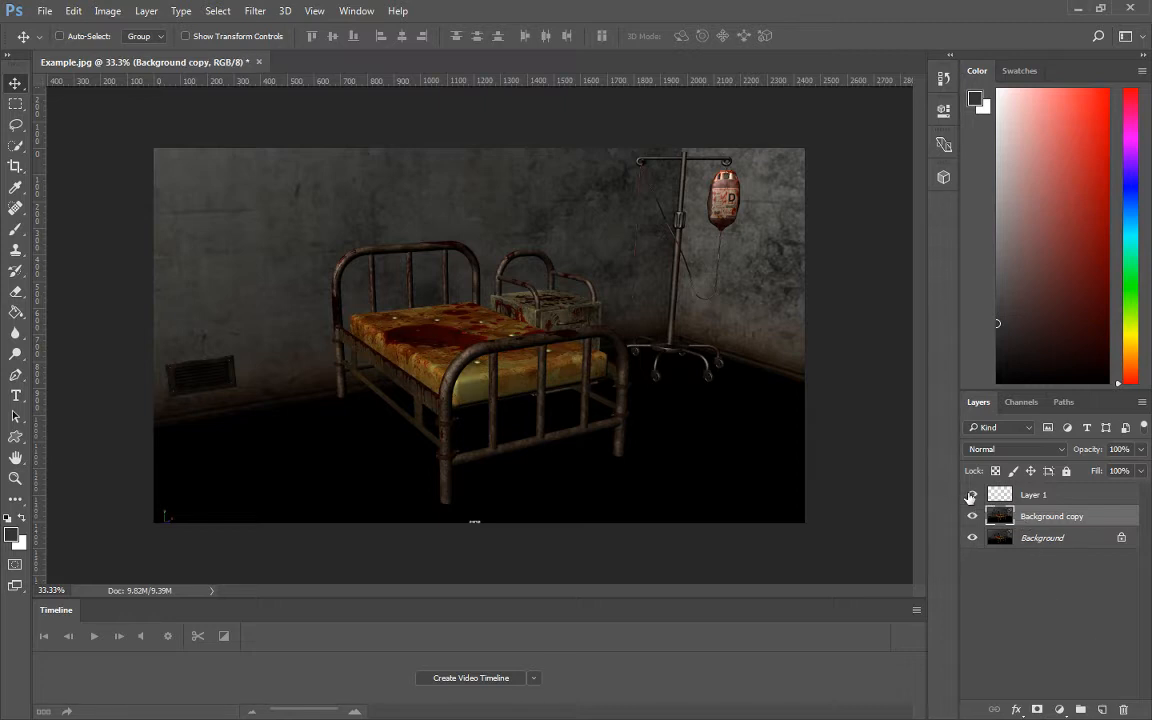
Try a Photo Filter with Warming Filter (85) at 96% density on the duplicated background layer.
click(119, 14)
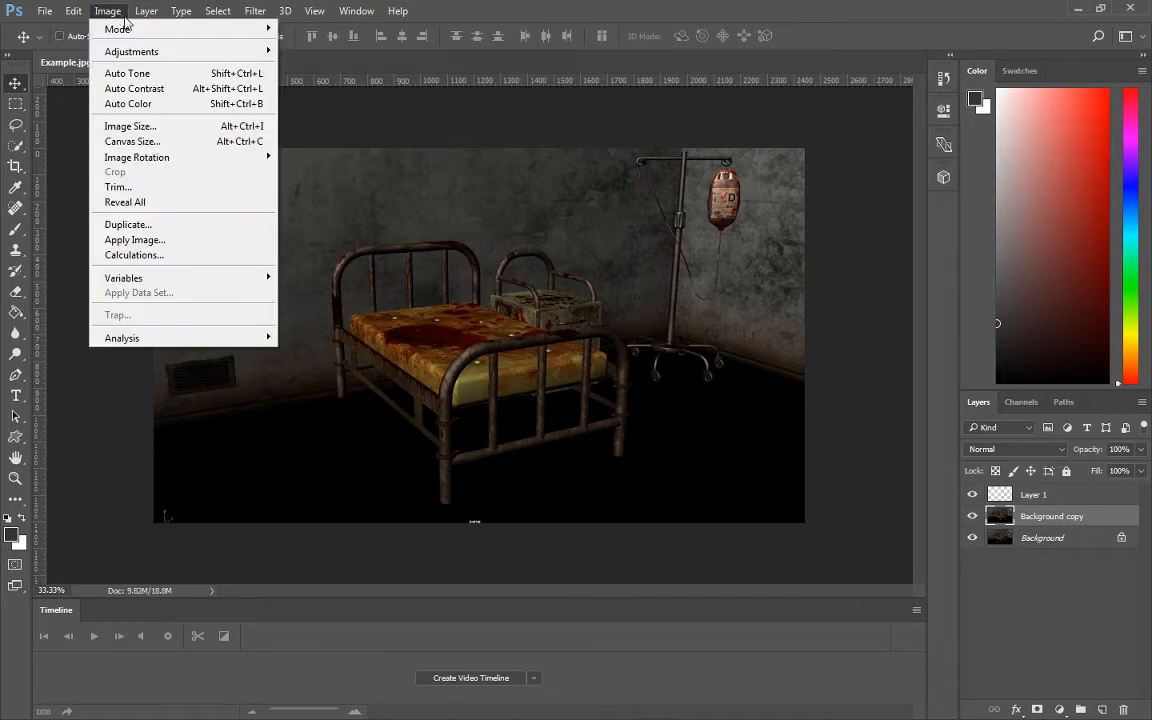
mouse_move(142, 50)
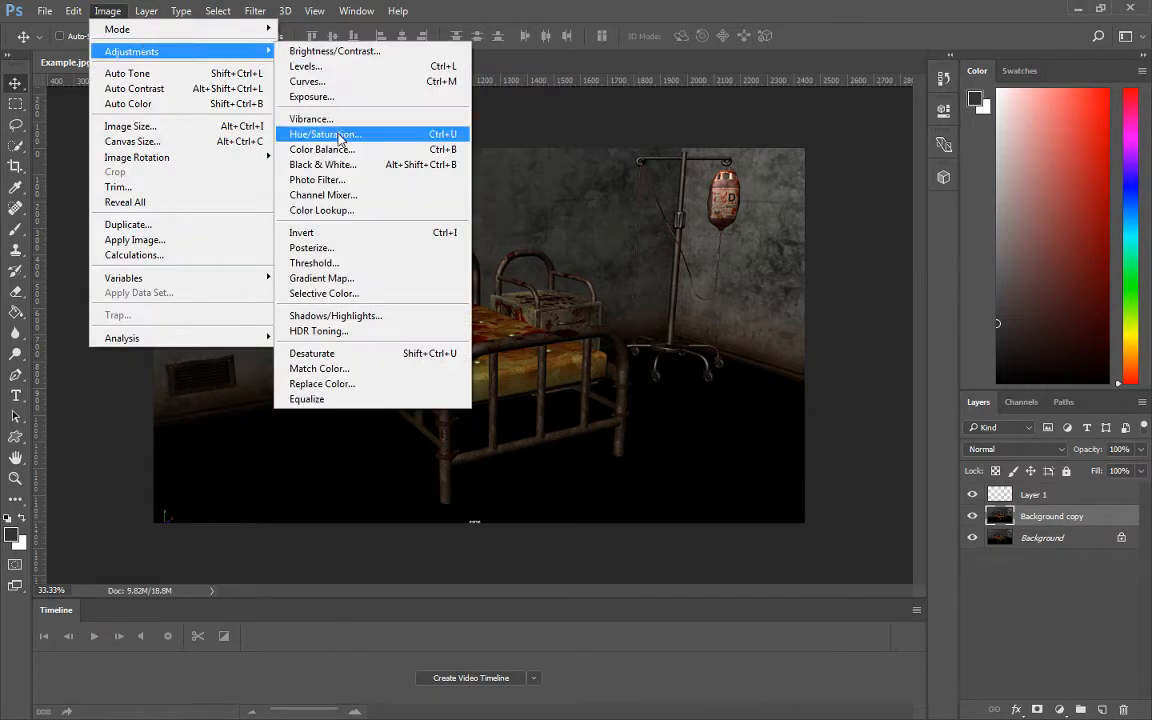
click(312, 180)
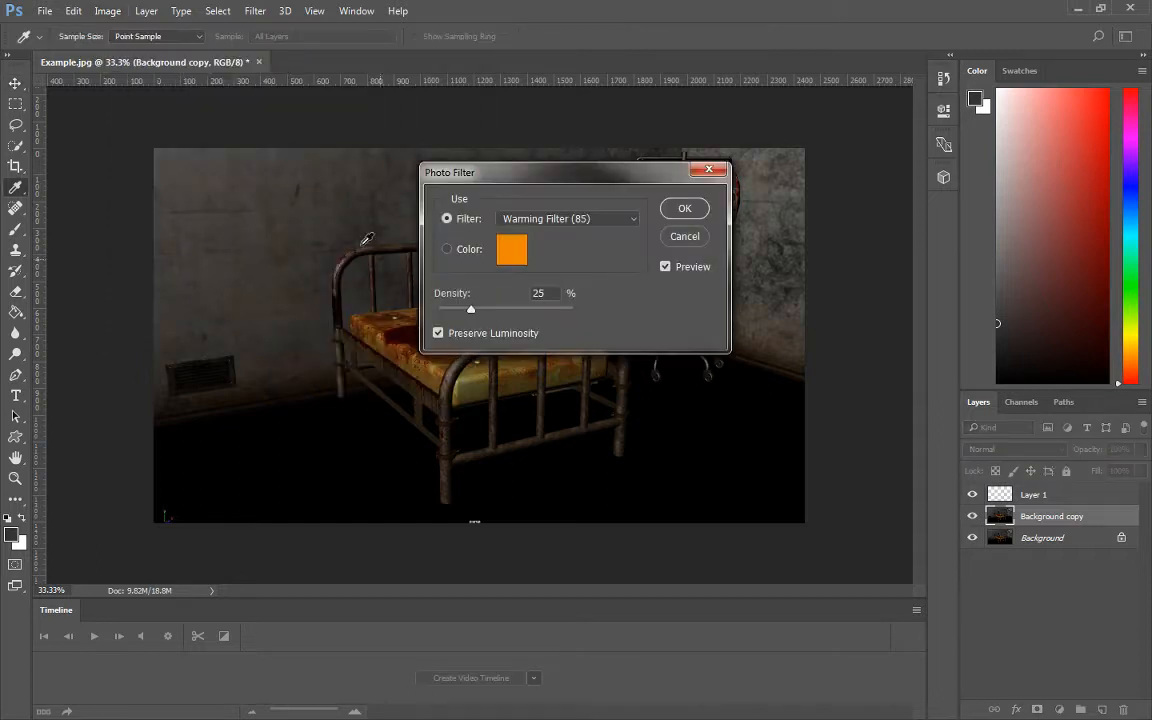
drag(553, 185, 233, 146)
drag(152, 270, 166, 271)
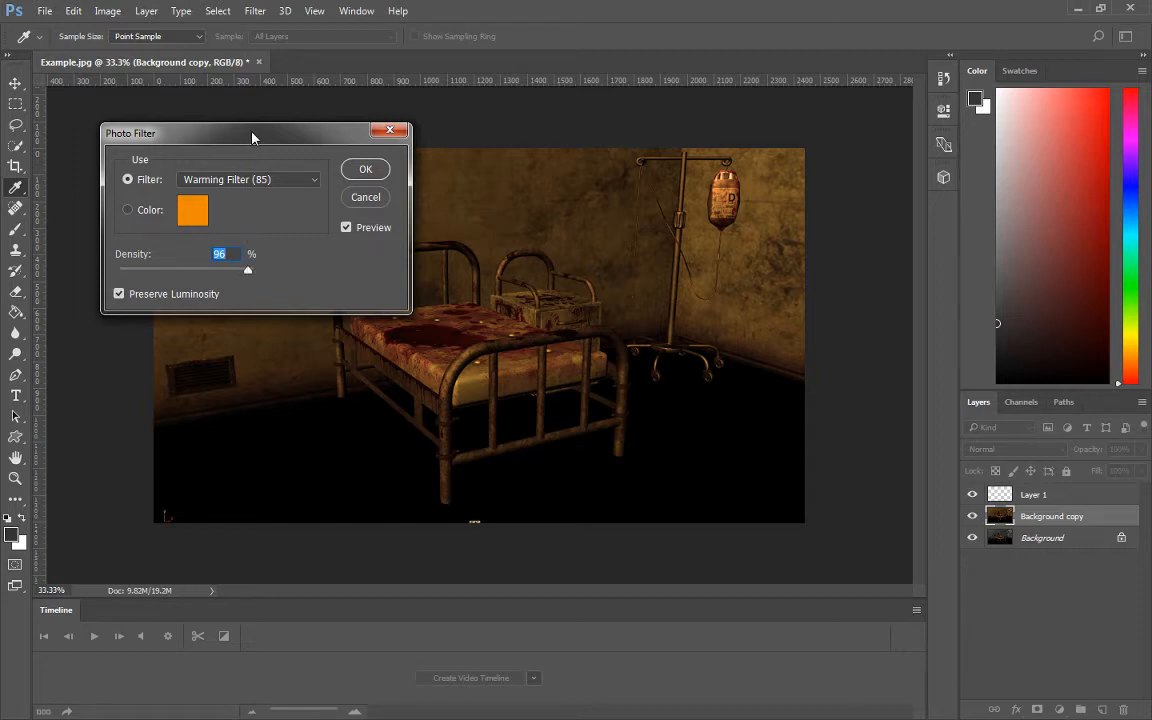
drag(251, 141, 198, 348)
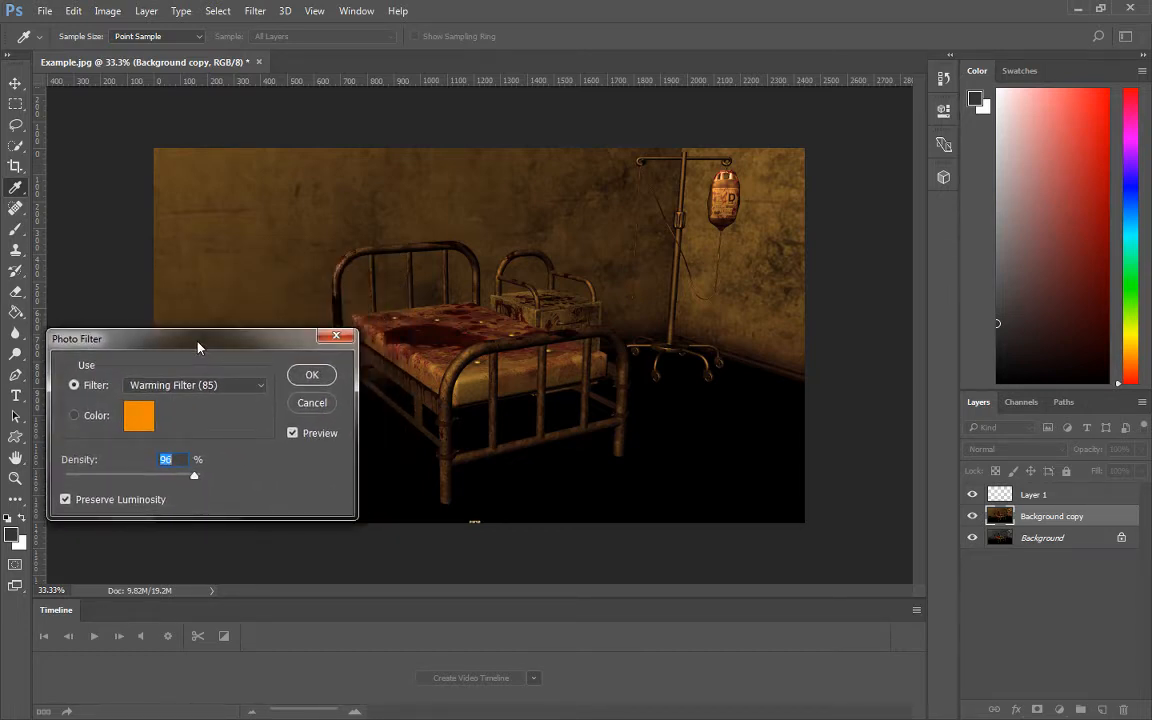
drag(198, 348, 224, 389)
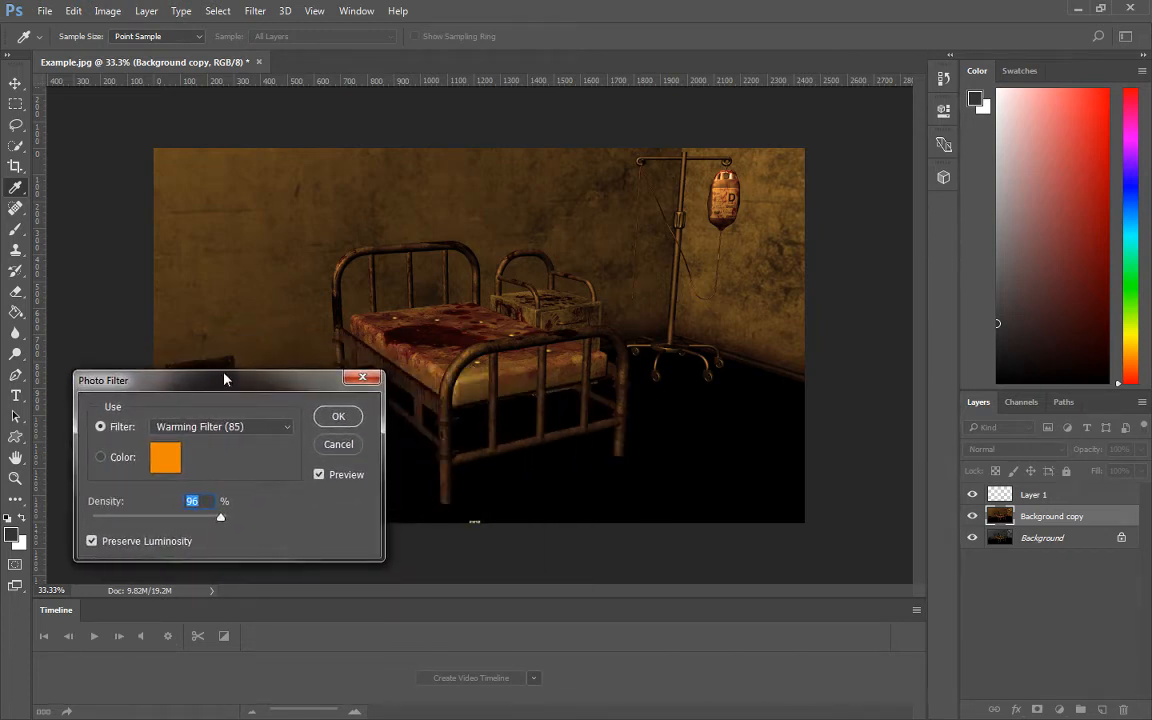
click(284, 430)
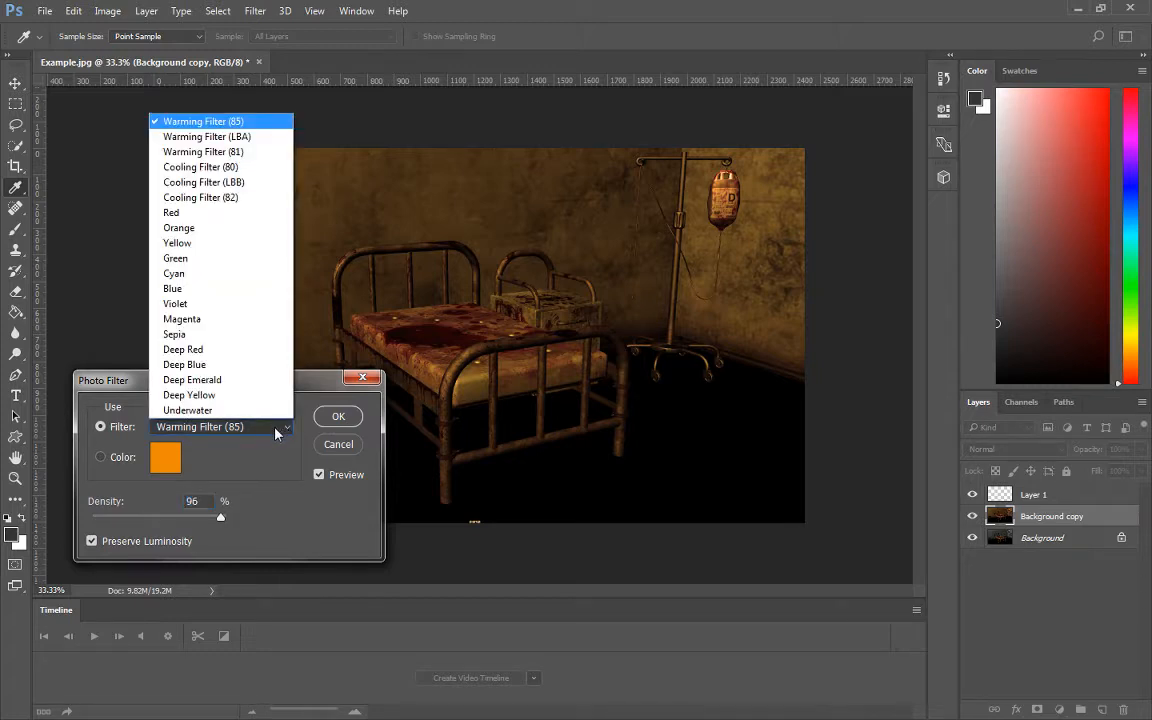
click(256, 465)
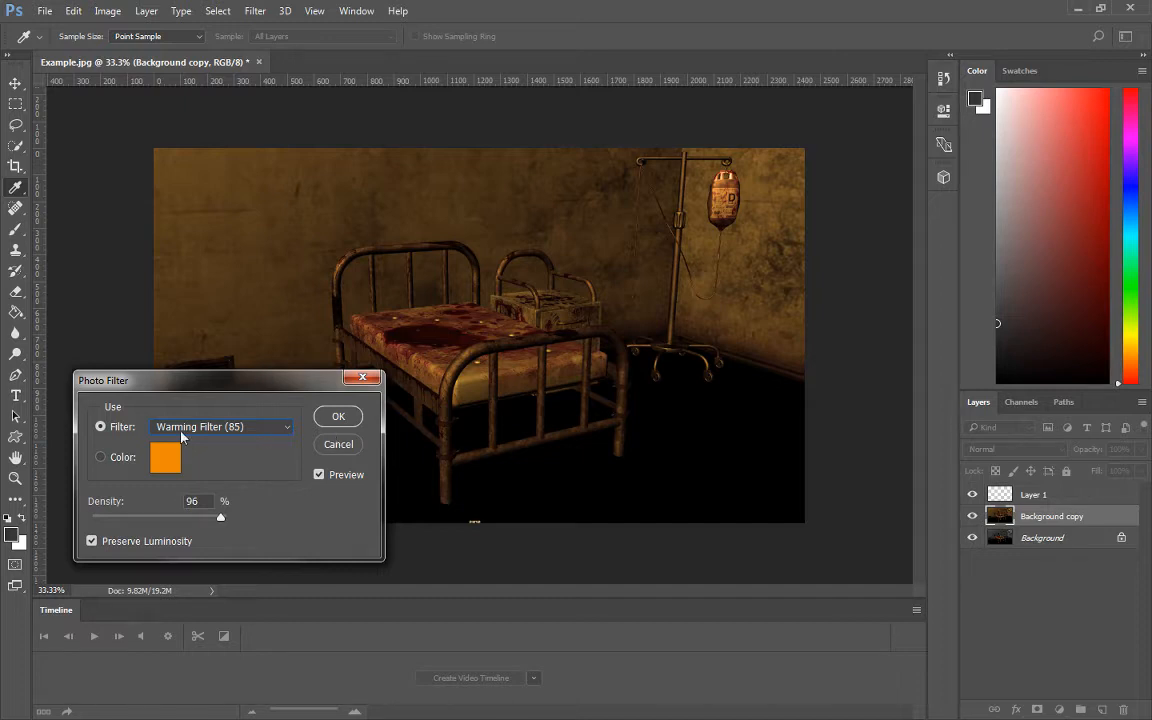
click(331, 446)
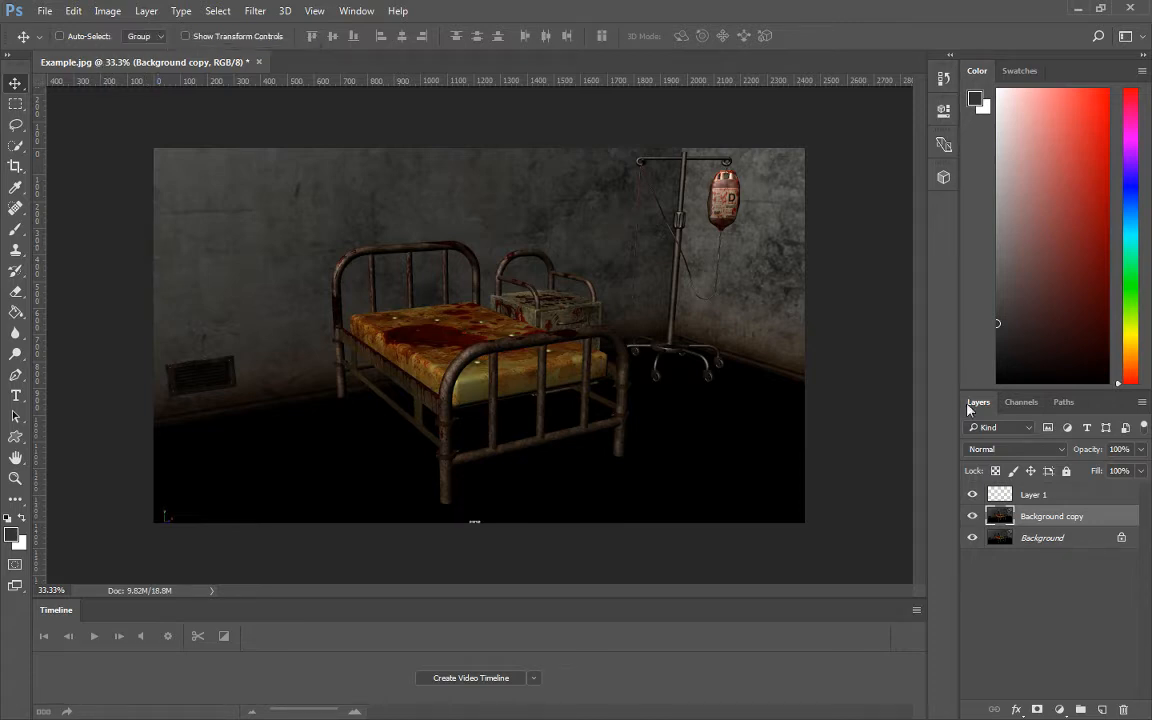
Select Layer 1 for painting with the Brush tool and set the foreground colour to black.
key(alt+bracketright)
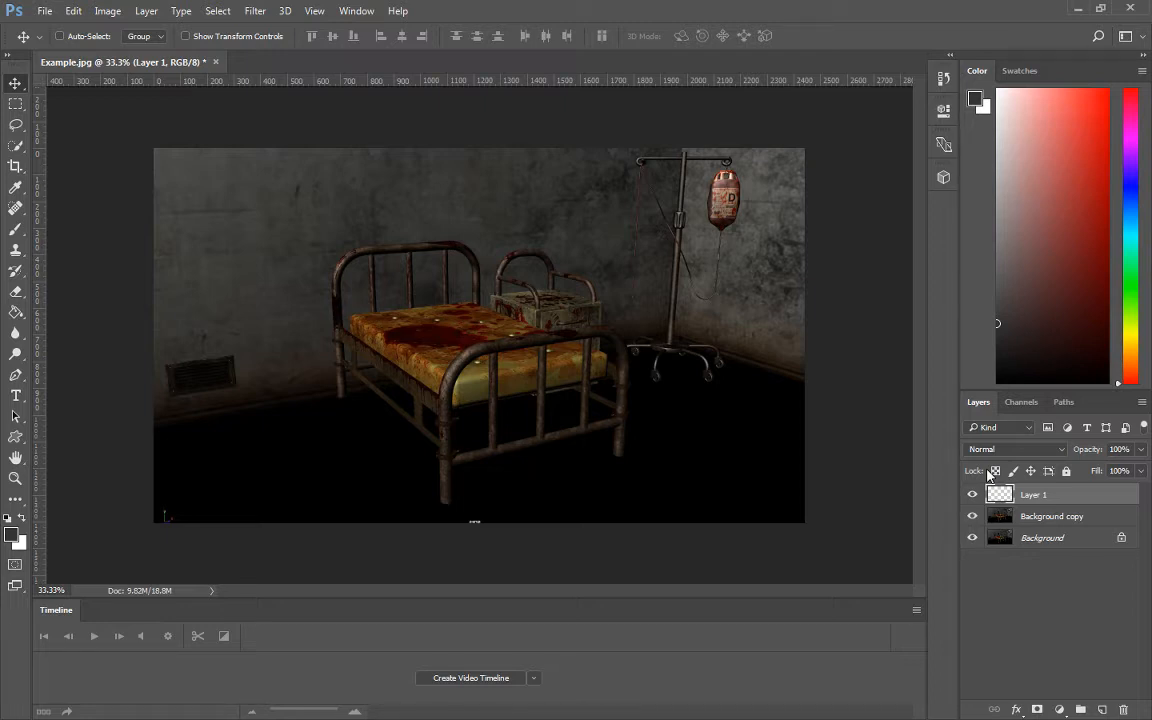
key(b)
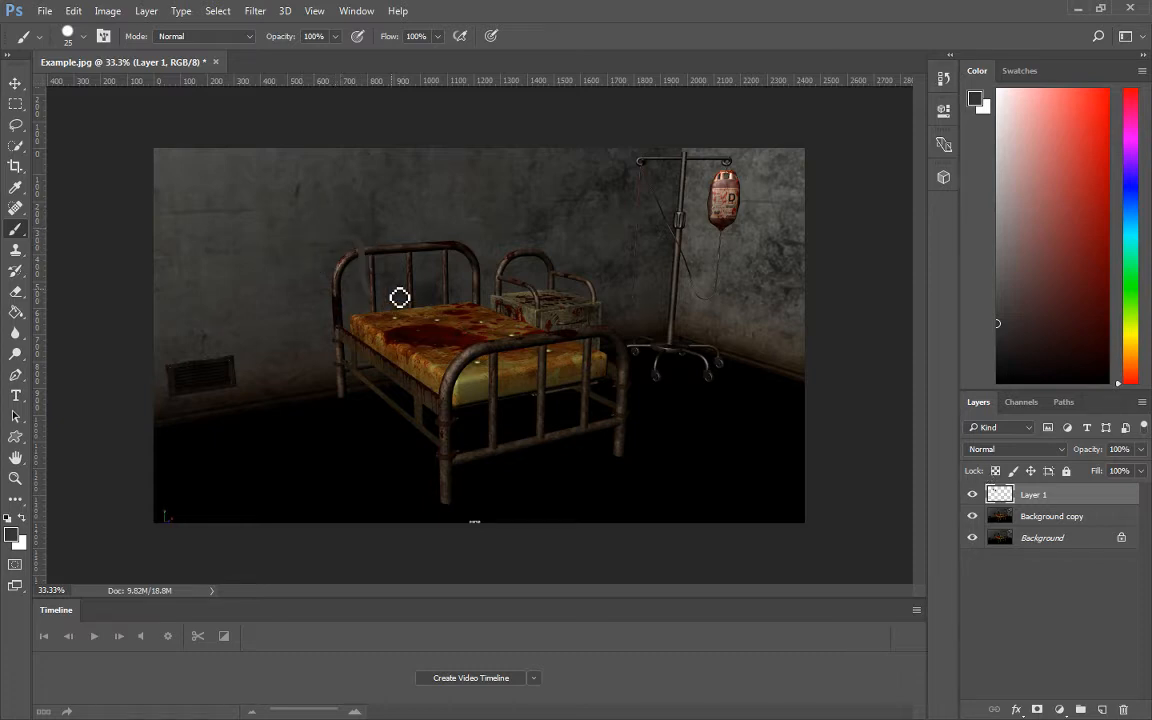
key(z)
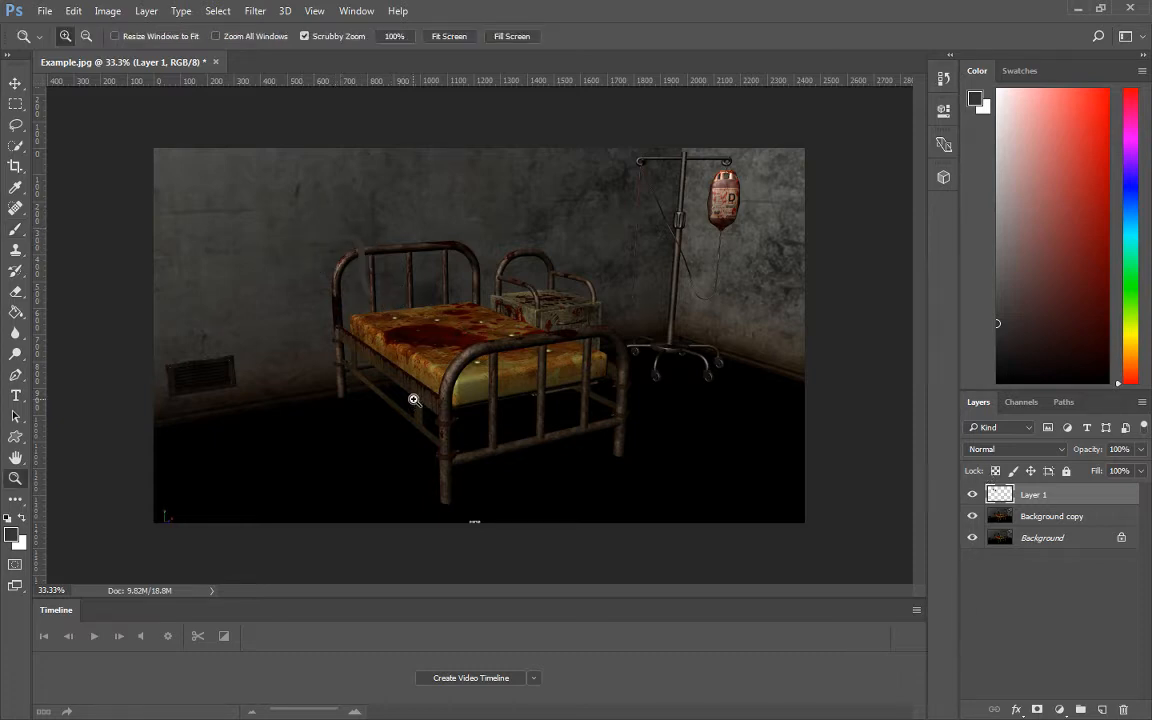
key(b)
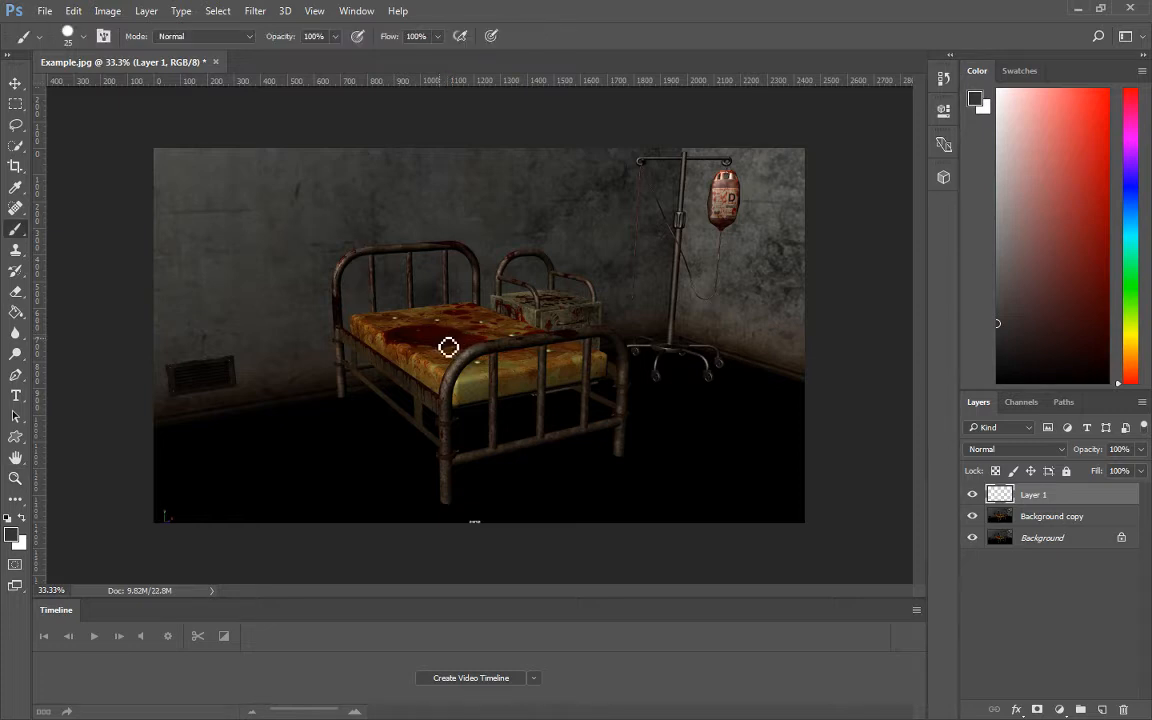
click(12, 535)
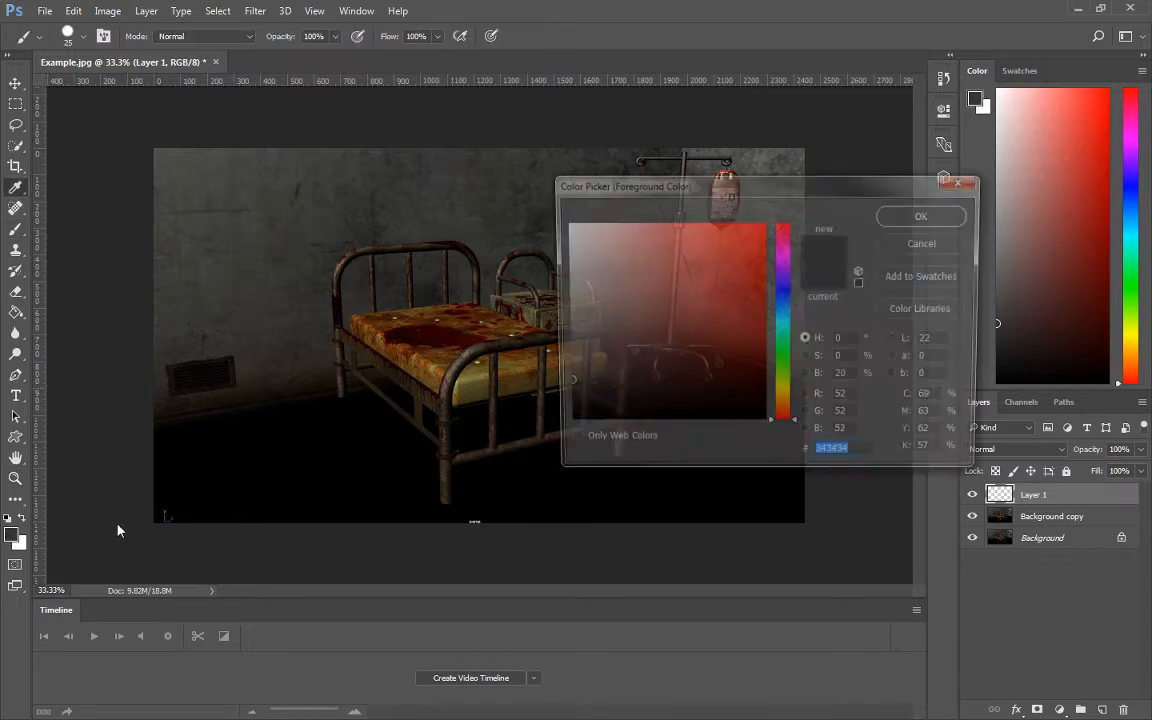
drag(586, 378, 541, 441)
click(945, 208)
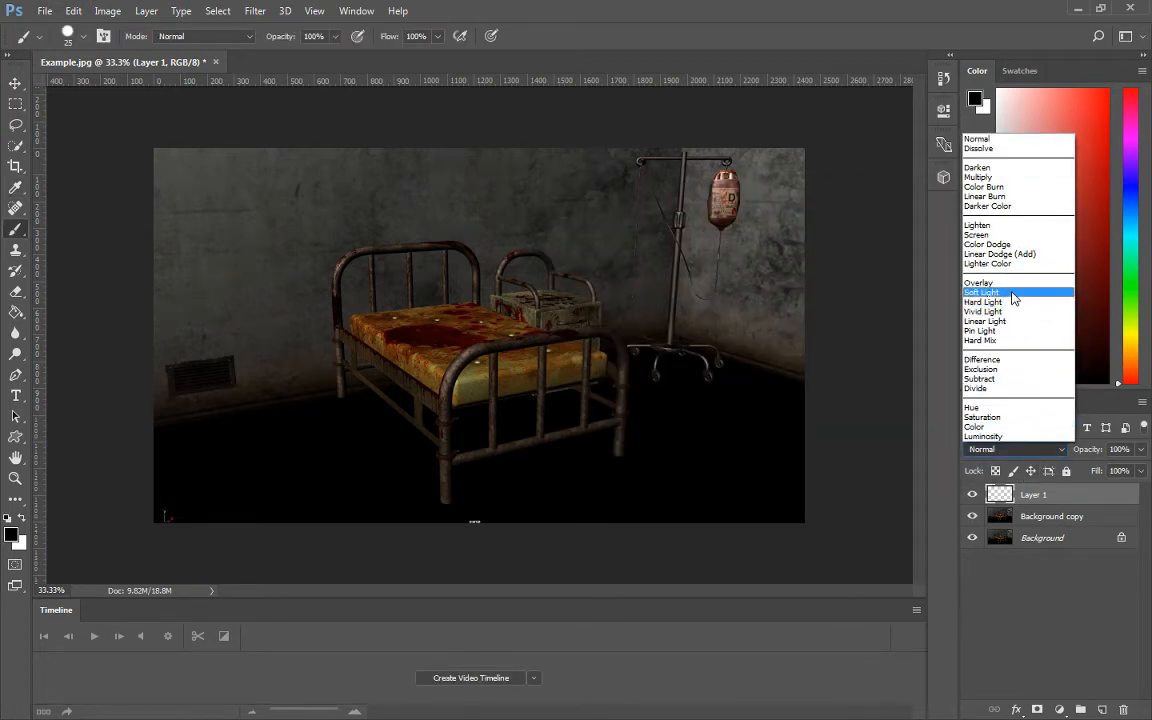
Set Layer 1's blend mode to Soft Light and swap the foreground and background colours.
click(1012, 293)
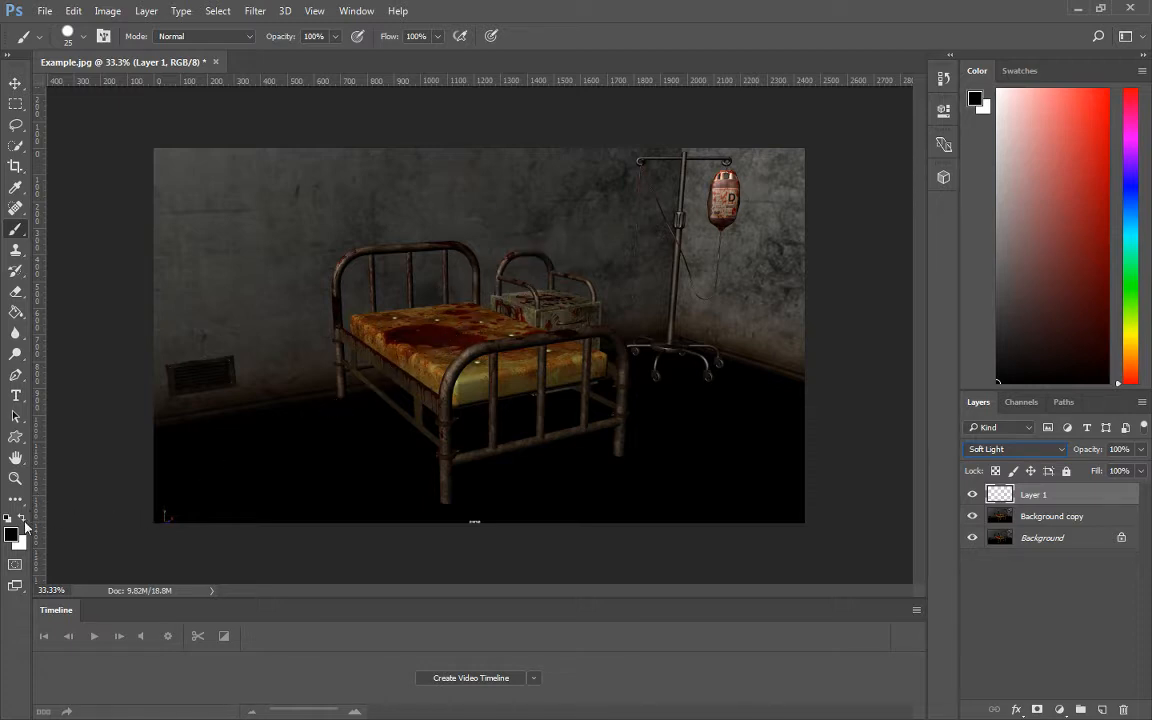
key(x)
Try a white brush stroke on the bed's rear leg and a mid-grey foreground colour.
drag(338, 372, 340, 388)
key(ctrl+z)
click(12, 535)
click(559, 310)
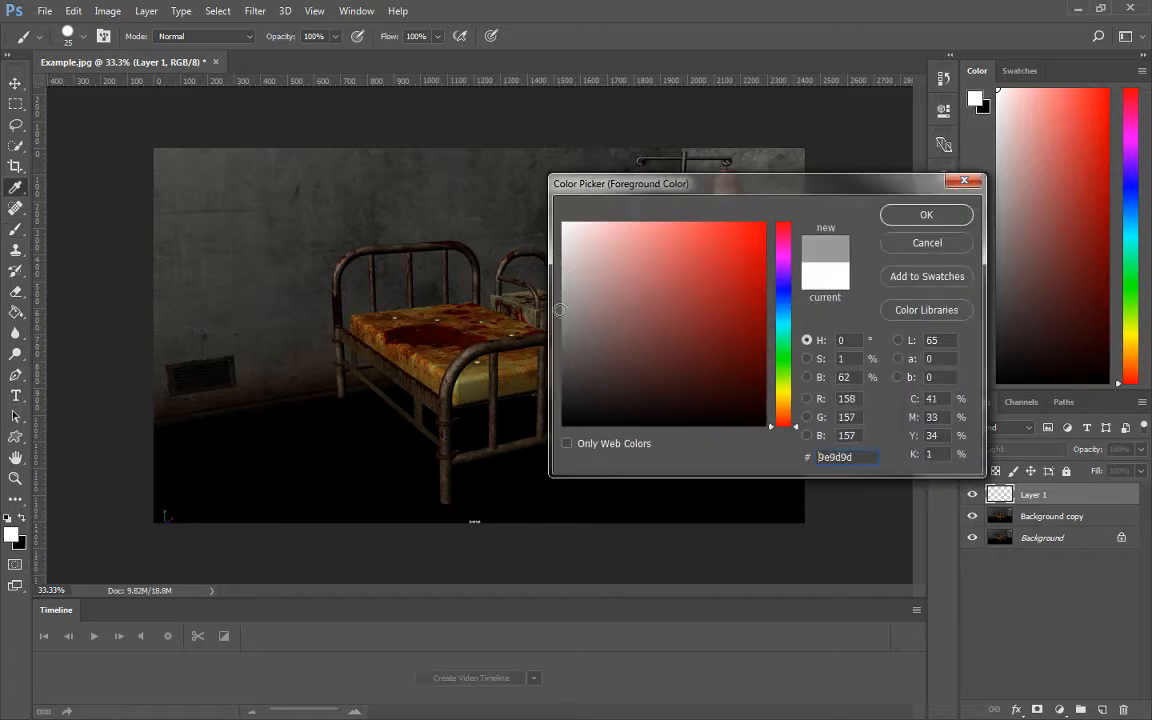
click(563, 341)
click(907, 226)
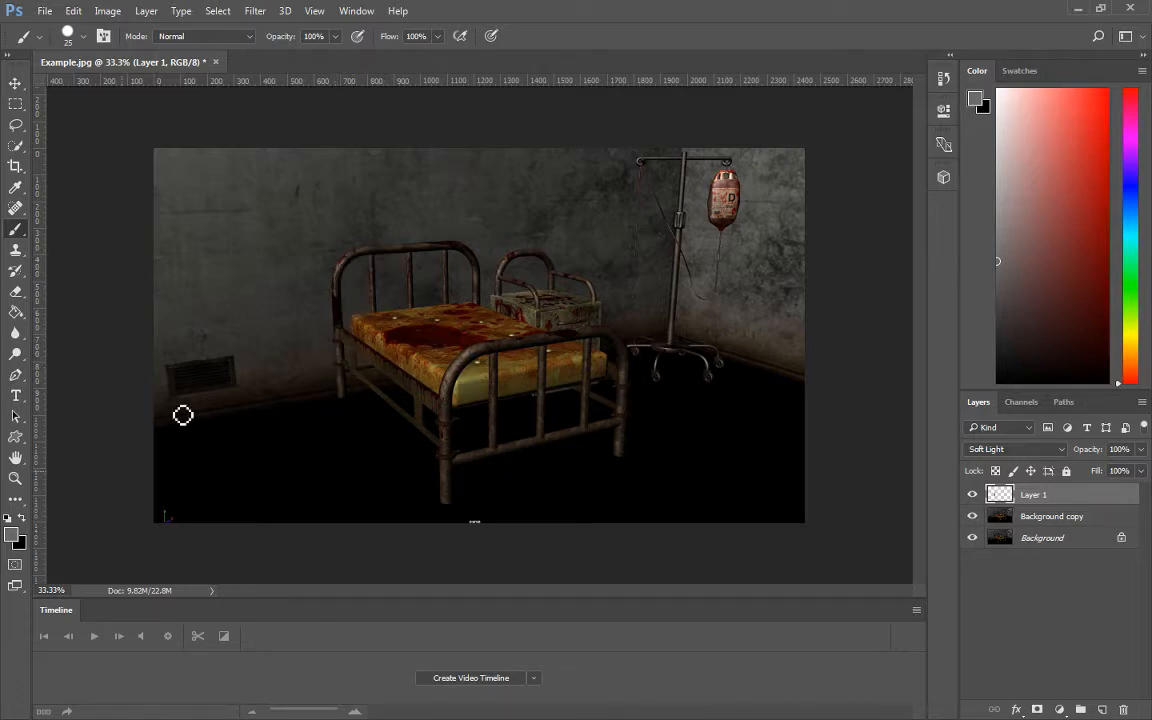
Set the foreground colour to near-white with RGB values 253, 253, 253.
click(16, 535)
text(b3b3b3)
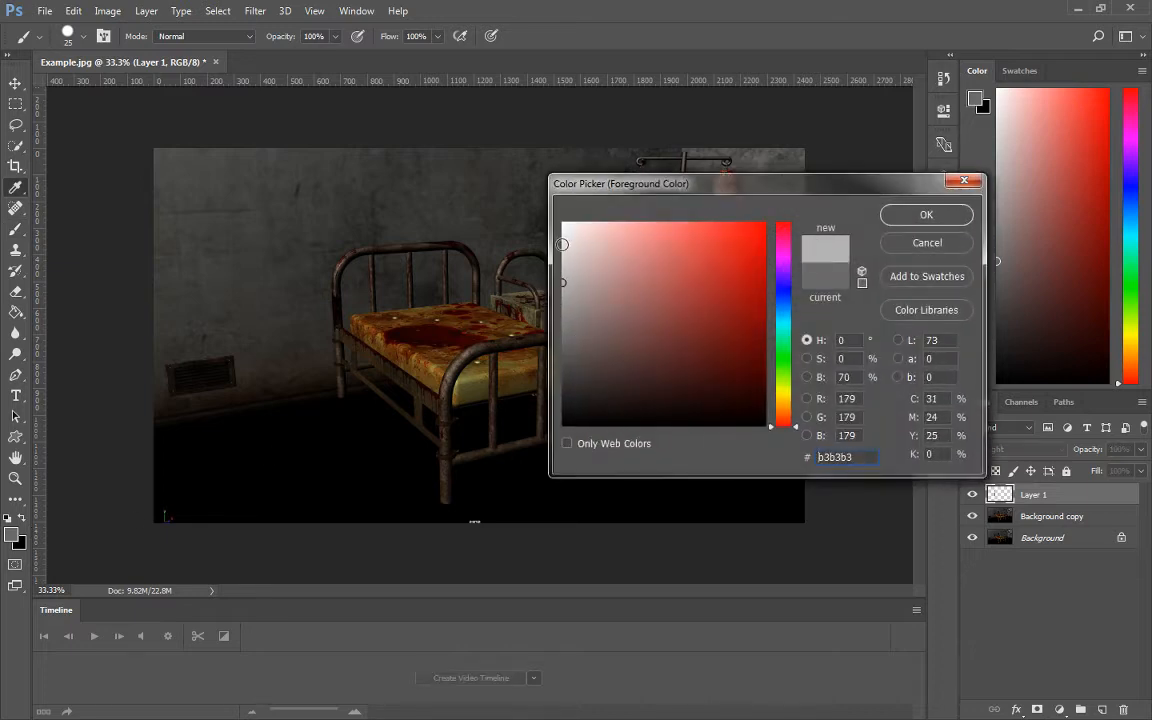
click(564, 224)
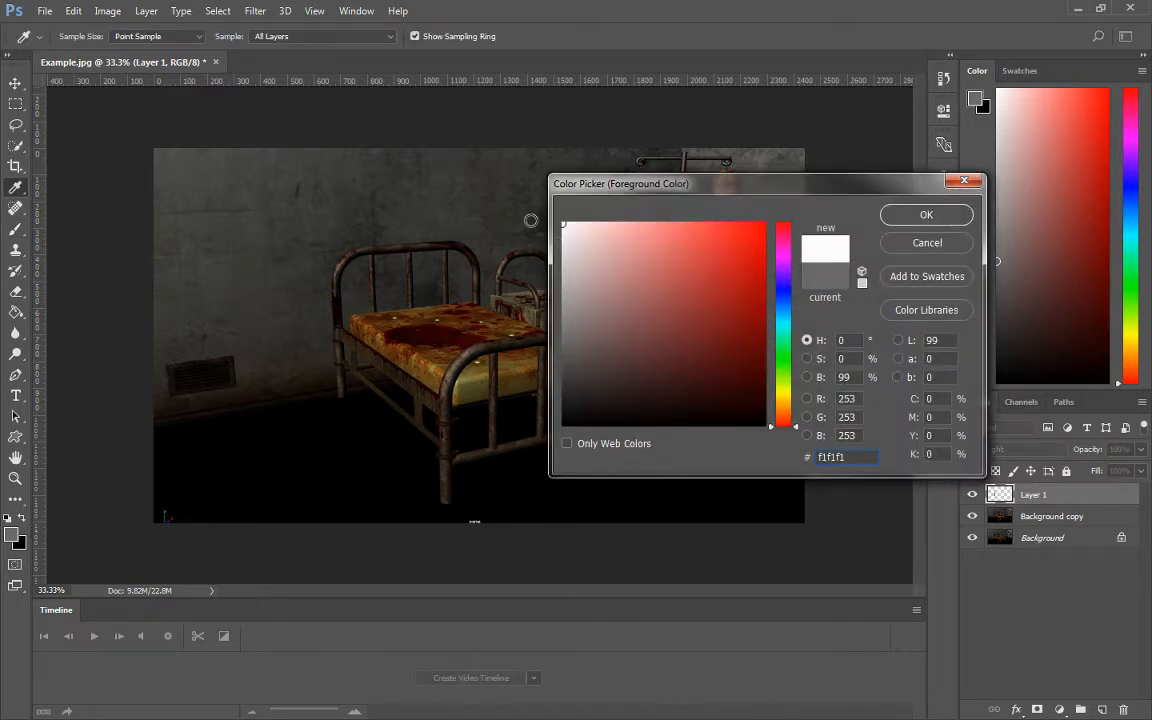
click(926, 215)
Reduce the brush size to 9 px and paint near-white highlights along the bed's rear leg and the curve of the headboard.
right_click(378, 362)
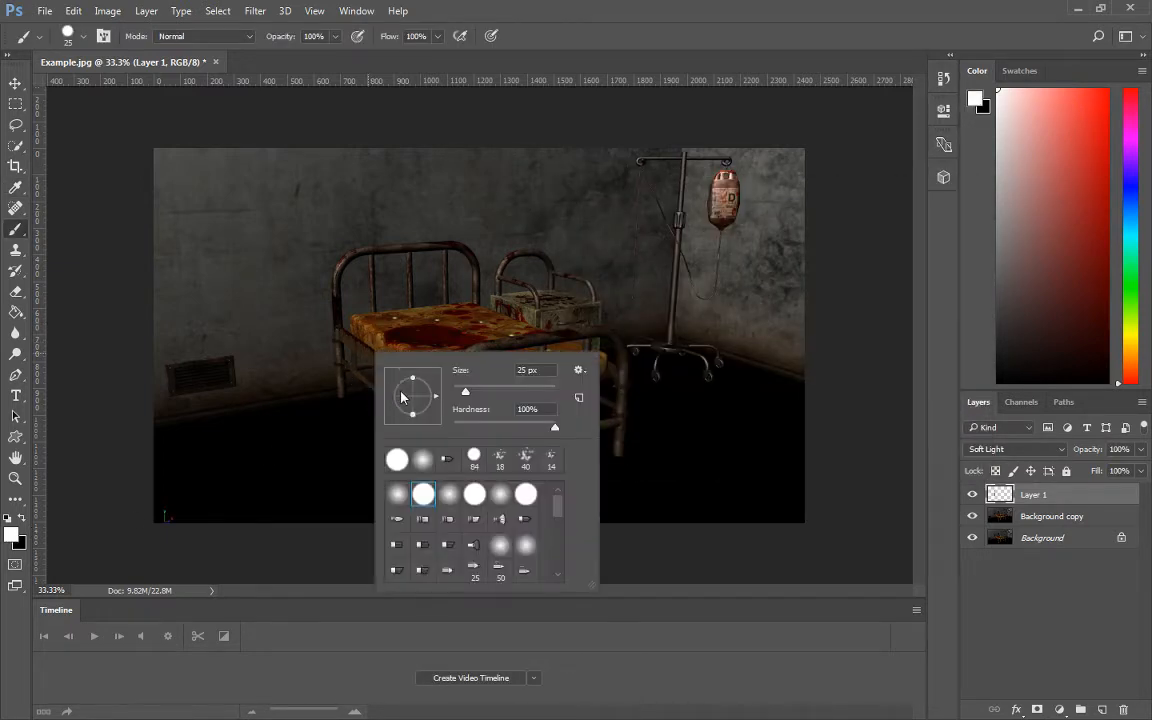
drag(460, 403, 460, 398)
key(Return)
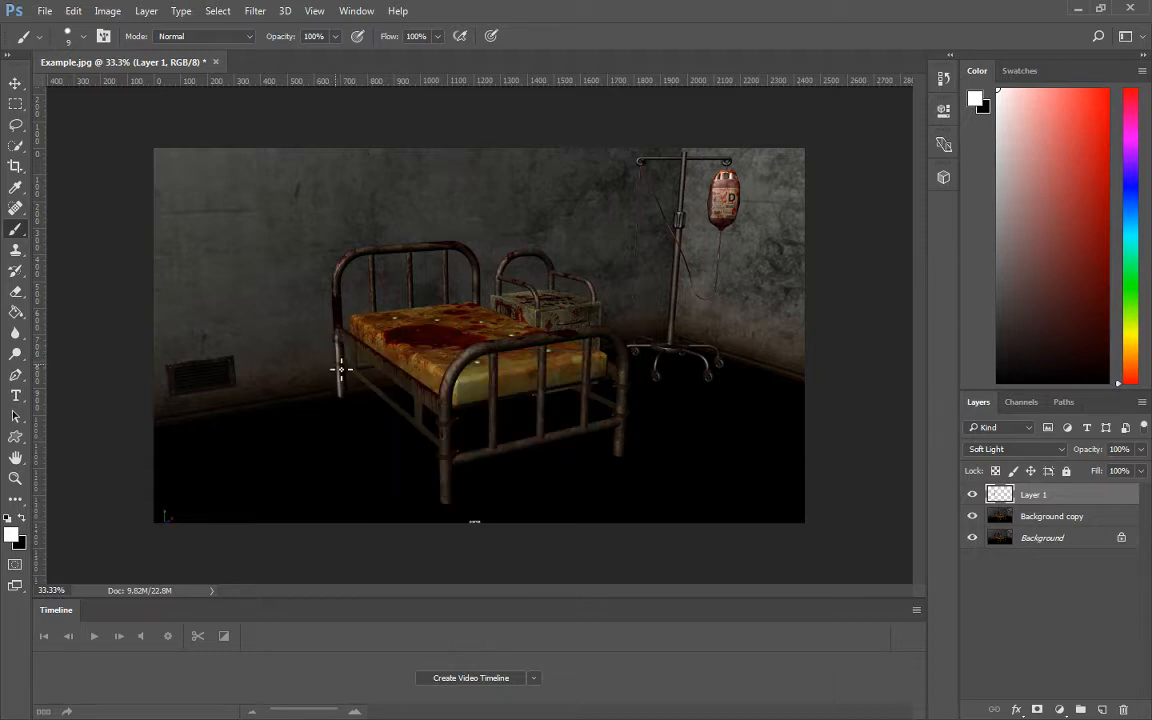
scroll(343, 331, up, 2)
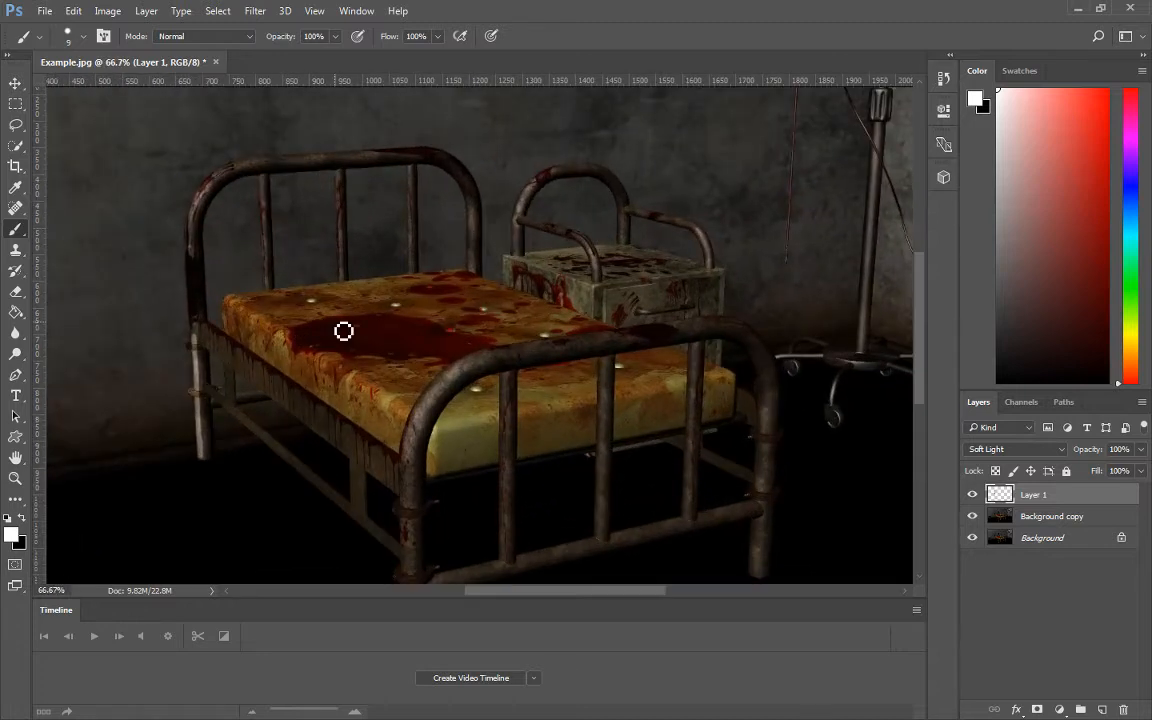
drag(231, 398, 284, 408)
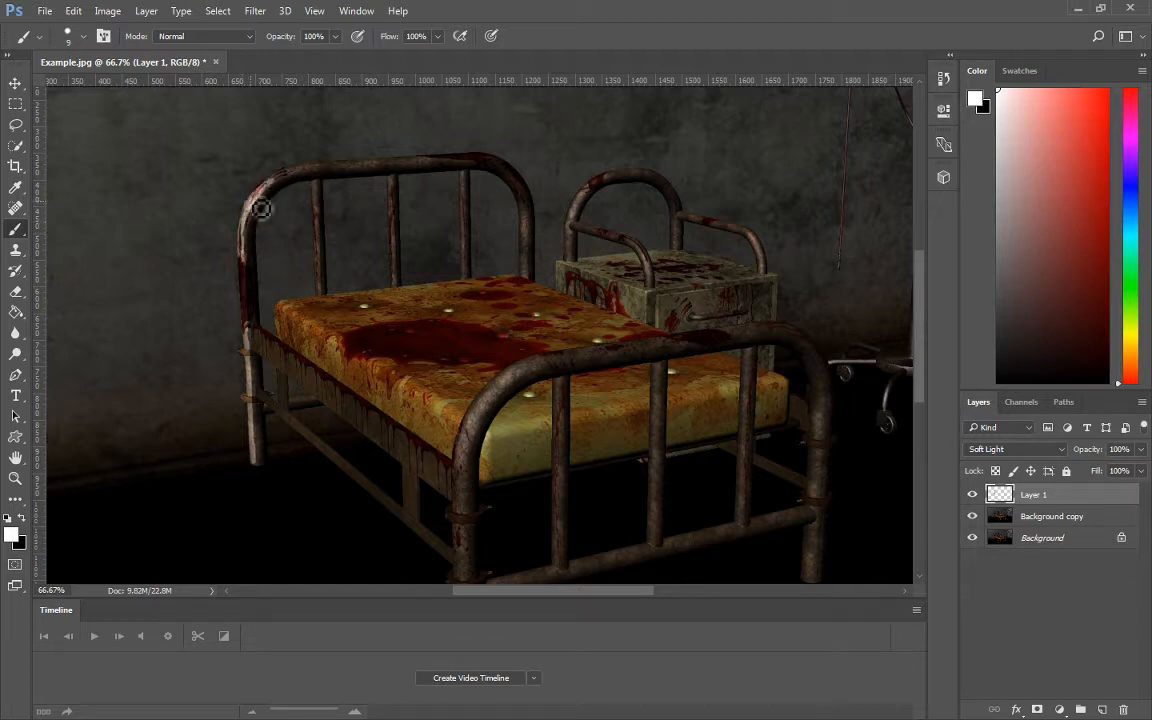
drag(292, 180, 308, 177)
Switch to the Eraser tool and reduce its size to 44 px.
key(e)
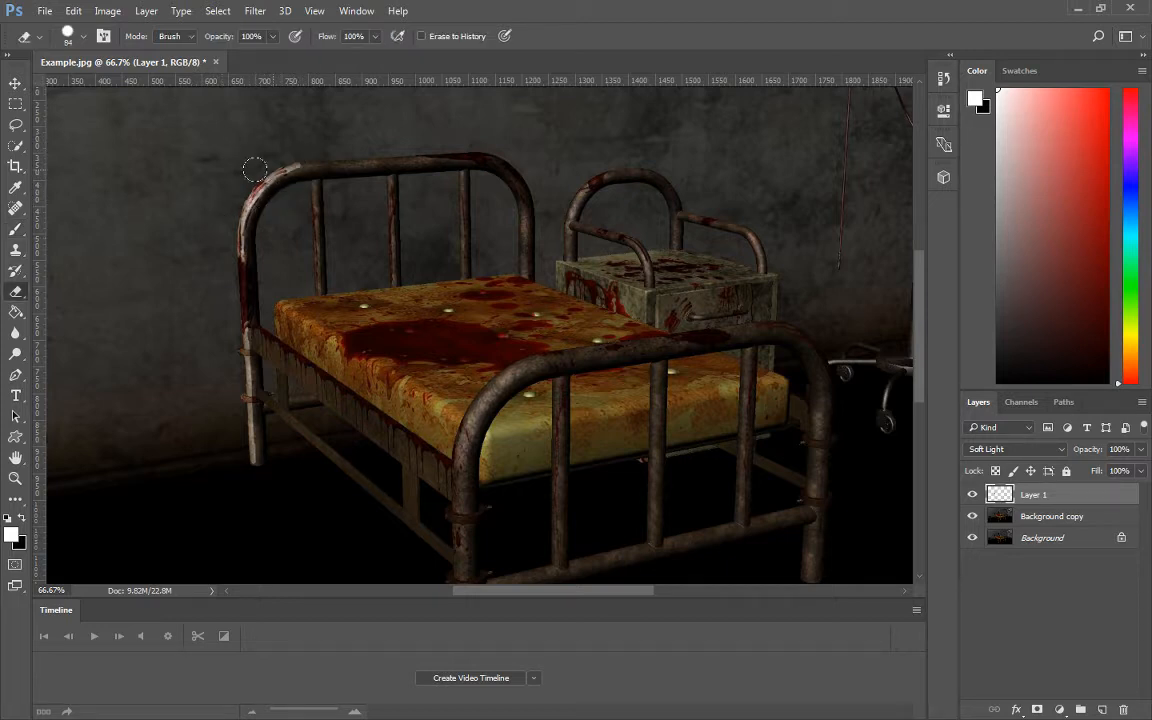
right_click(247, 141)
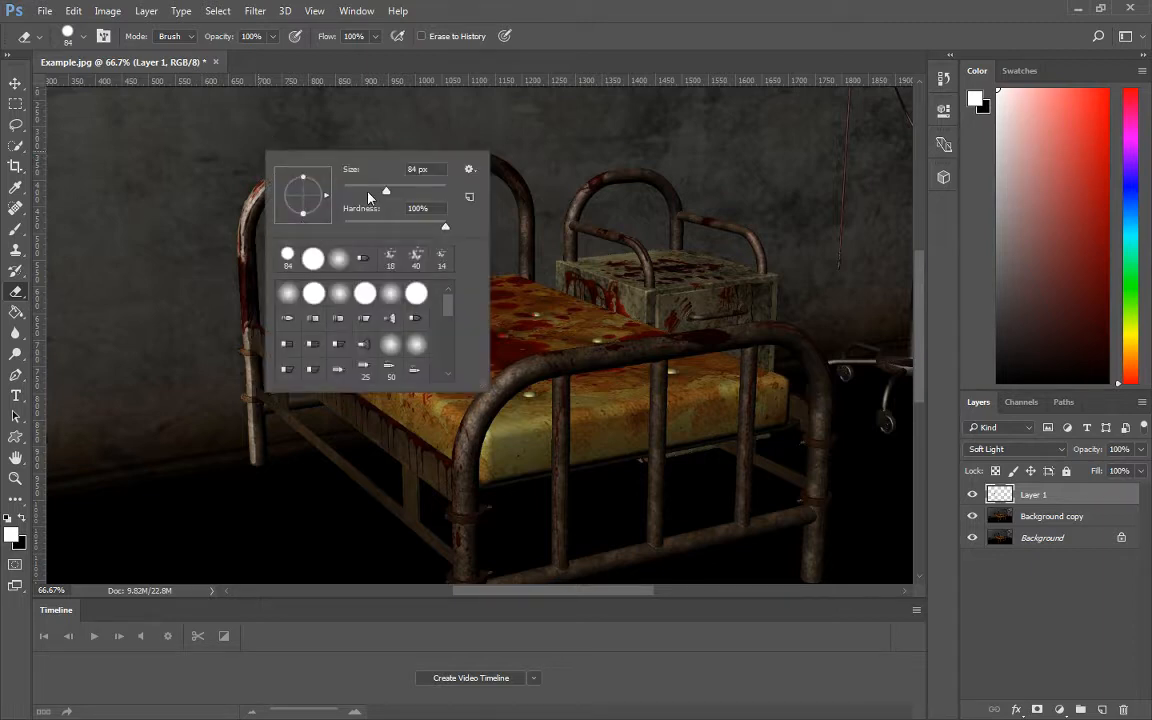
key(Return)
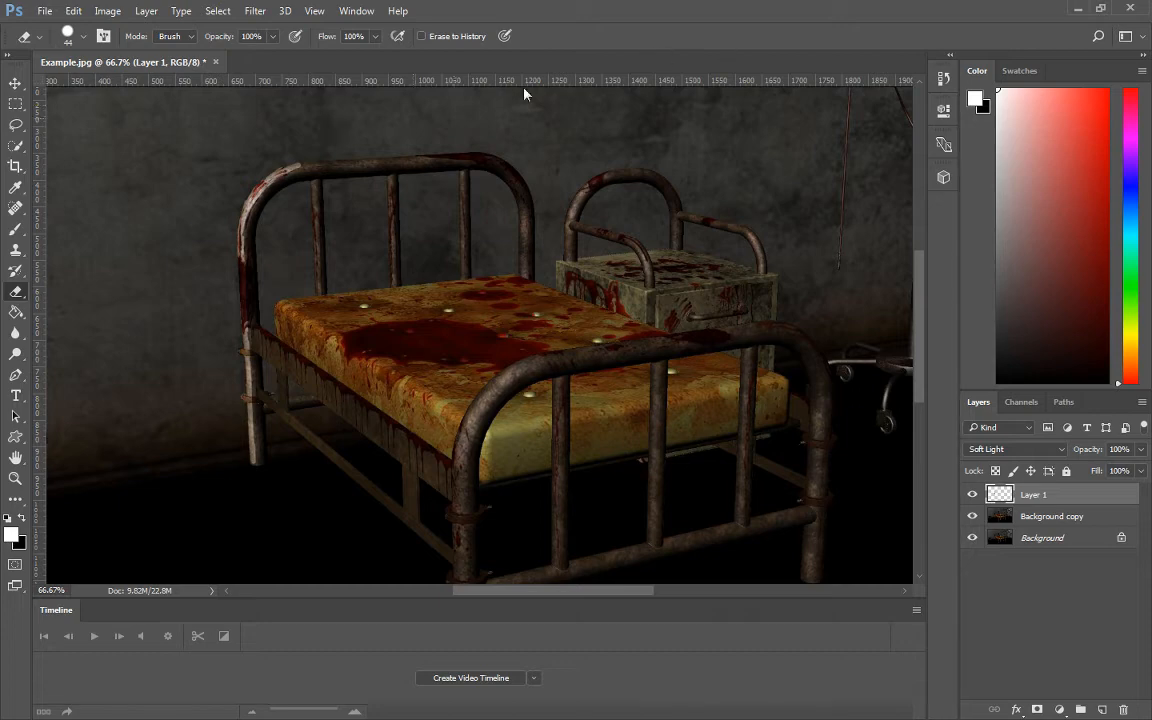
Give the 9 px brush a soft round tip with 0% hardness, then undo a test stroke beside the headboard.
key(b)
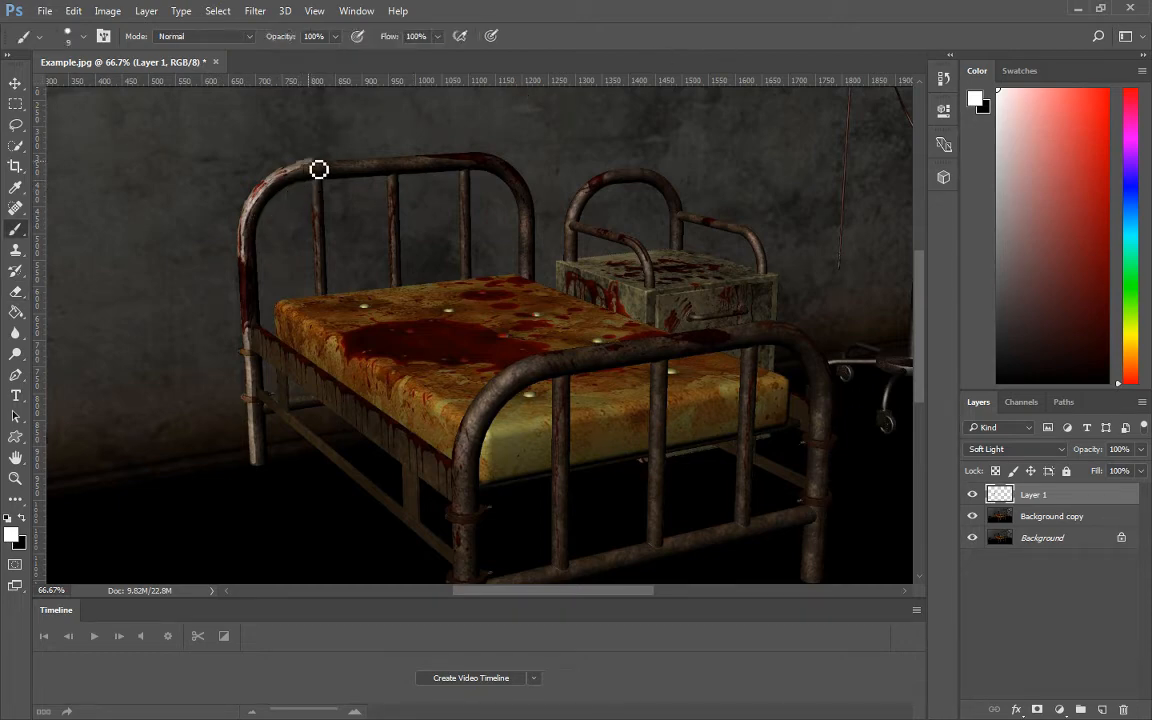
right_click(345, 145)
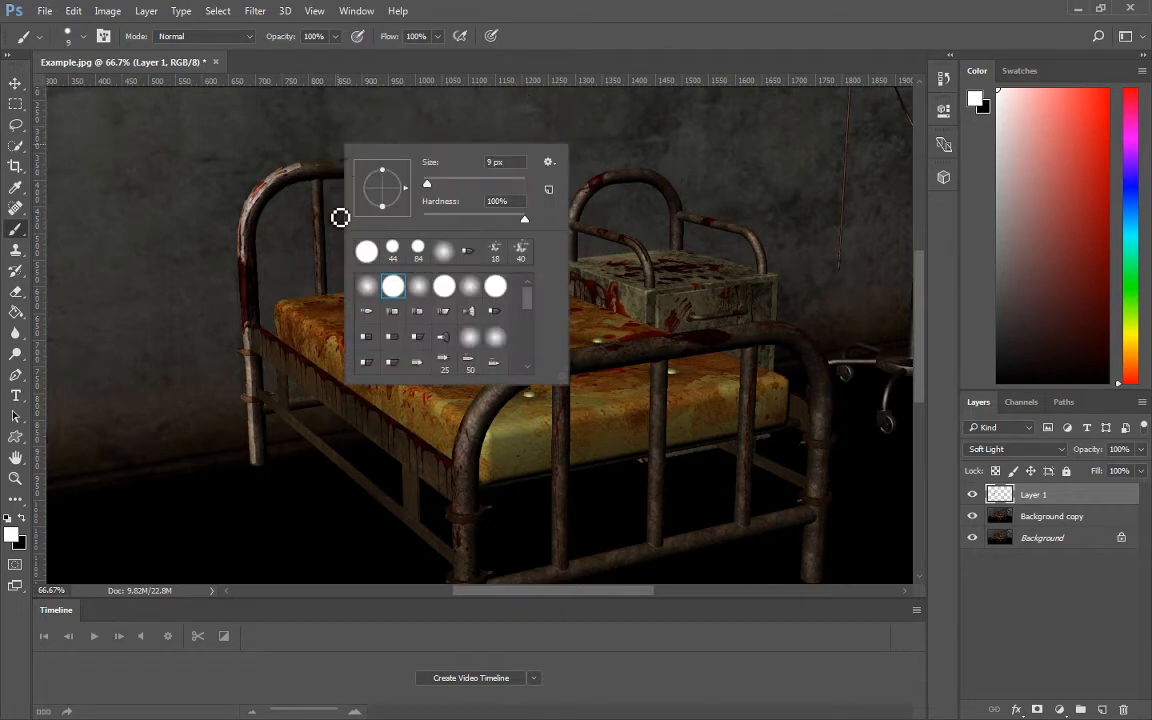
click(370, 287)
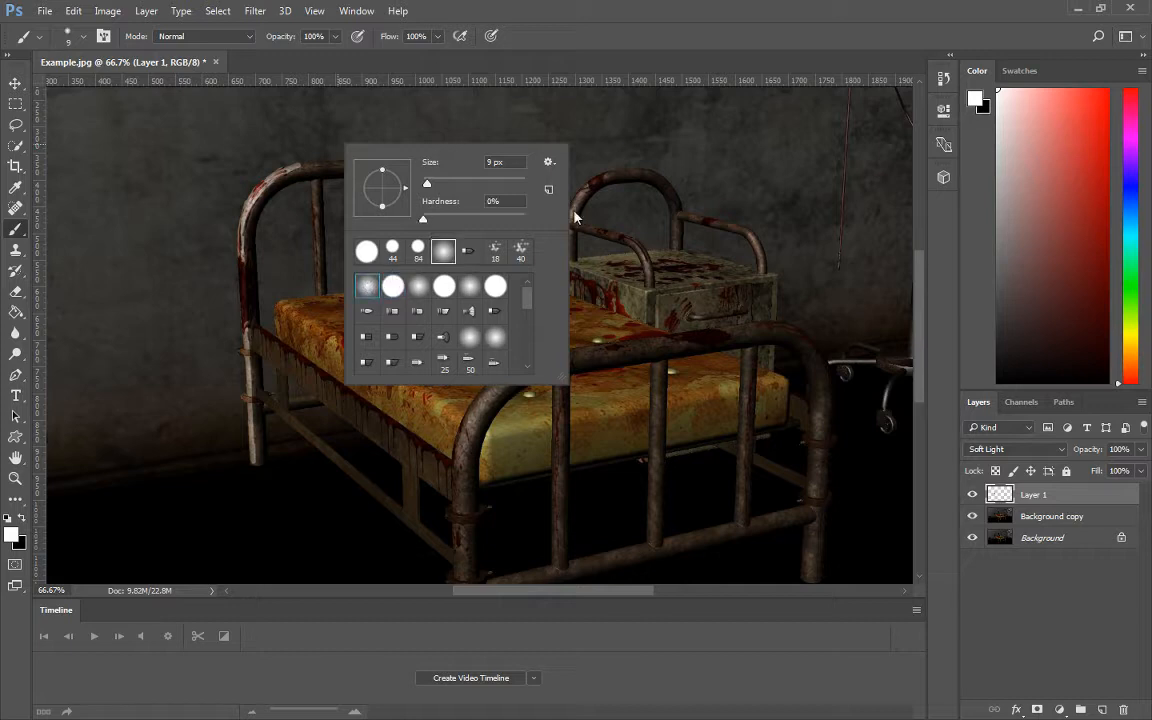
drag(262, 233, 280, 247)
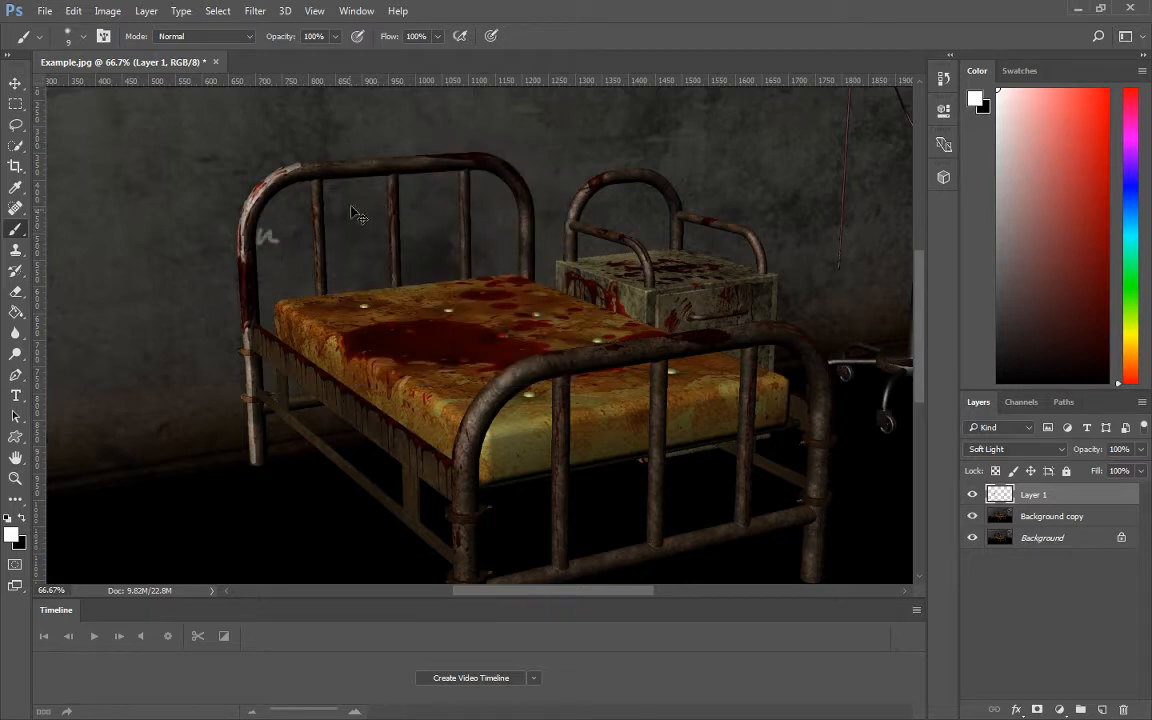
key(ctrl+z)
Hide Layer 1 and create a new layer above it with the Soft Light blend mode.
click(1102, 710)
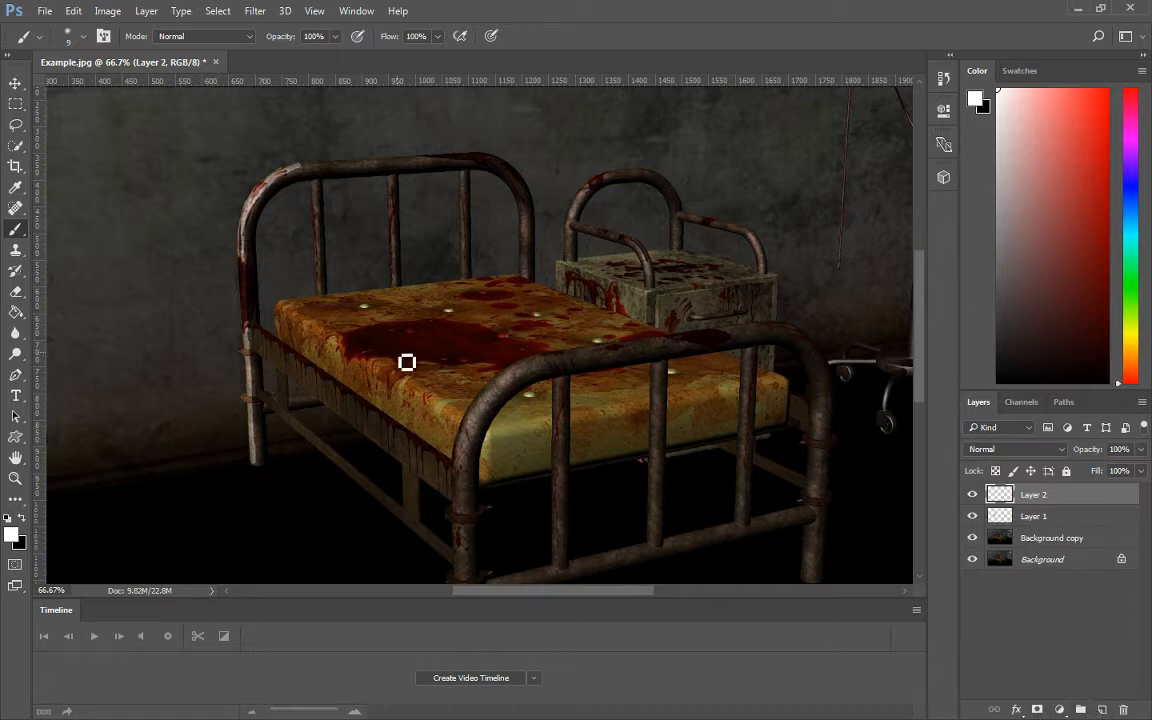
click(973, 517)
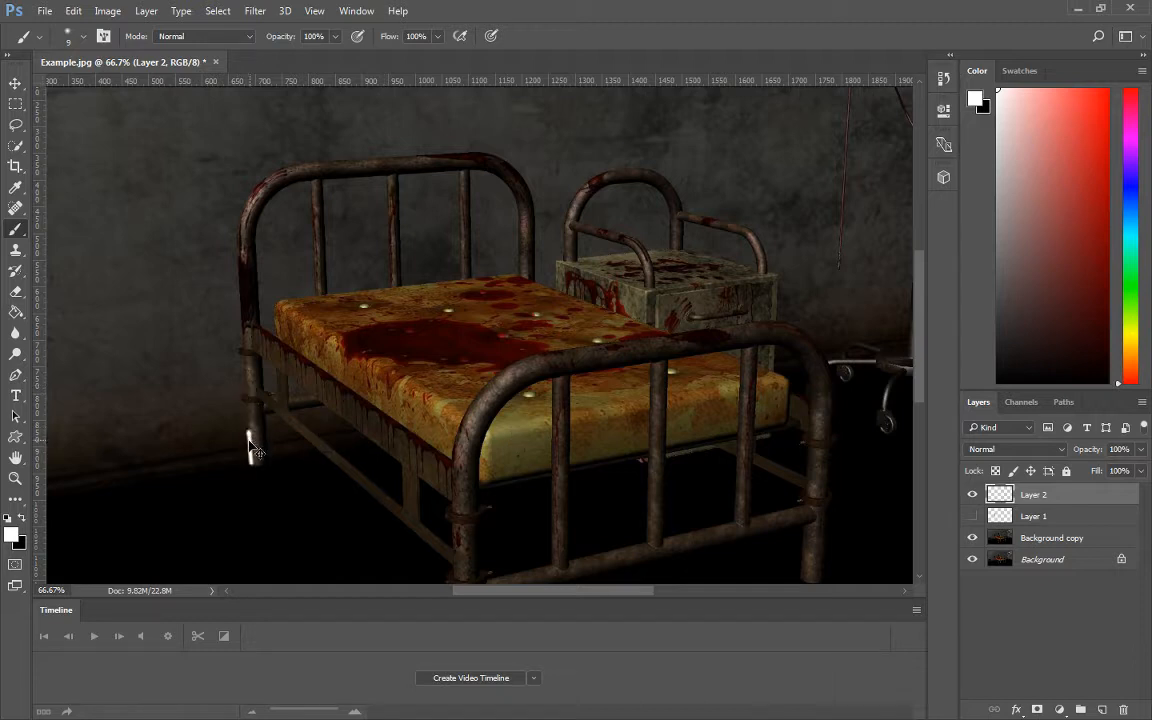
click(1039, 449)
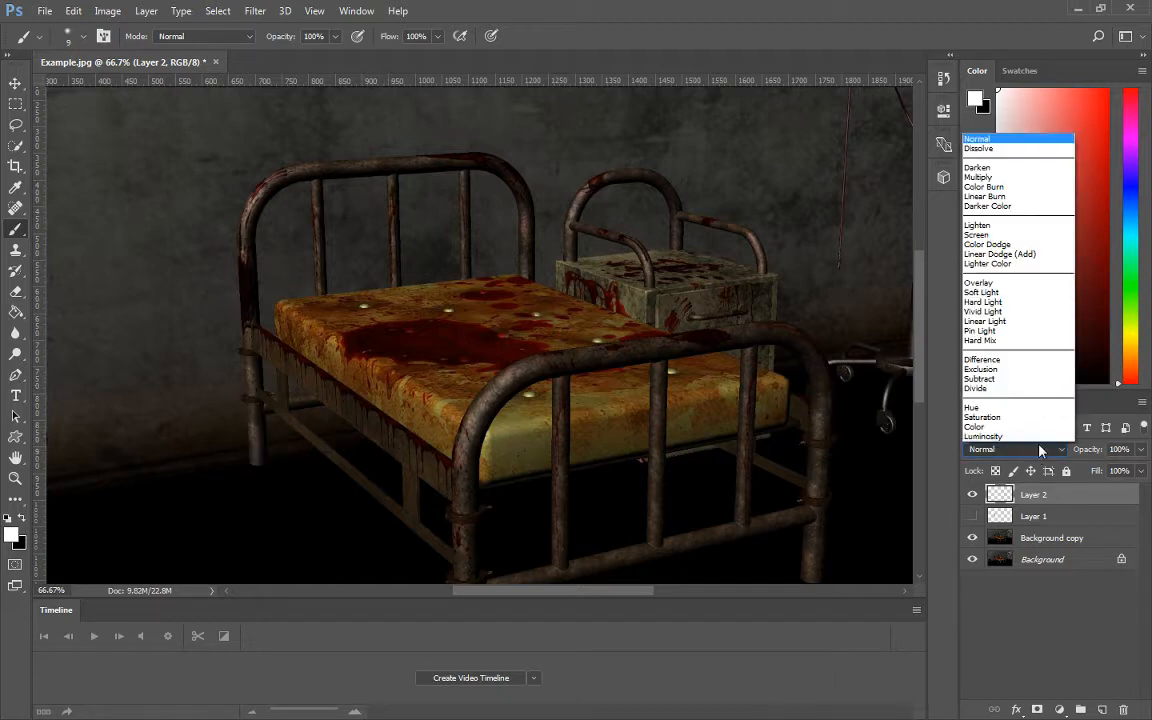
click(981, 292)
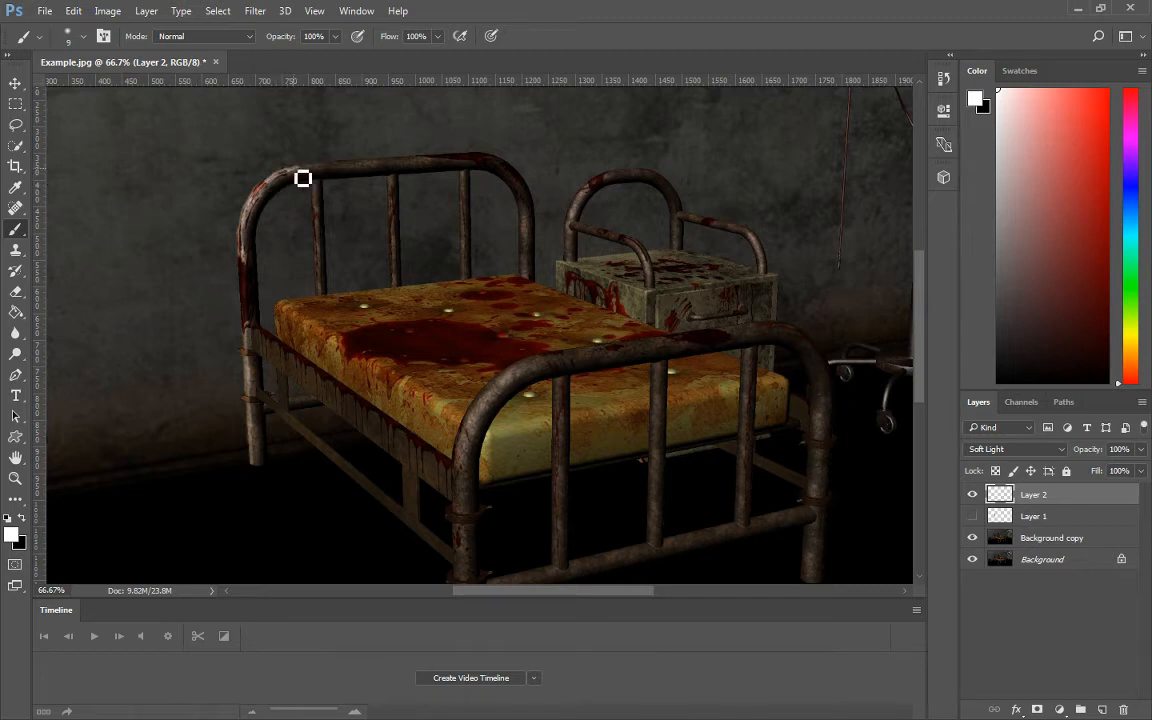
Change the 44 px eraser to a soft round tip and clean up the highlight along the headboard's upper rail.
key(e)
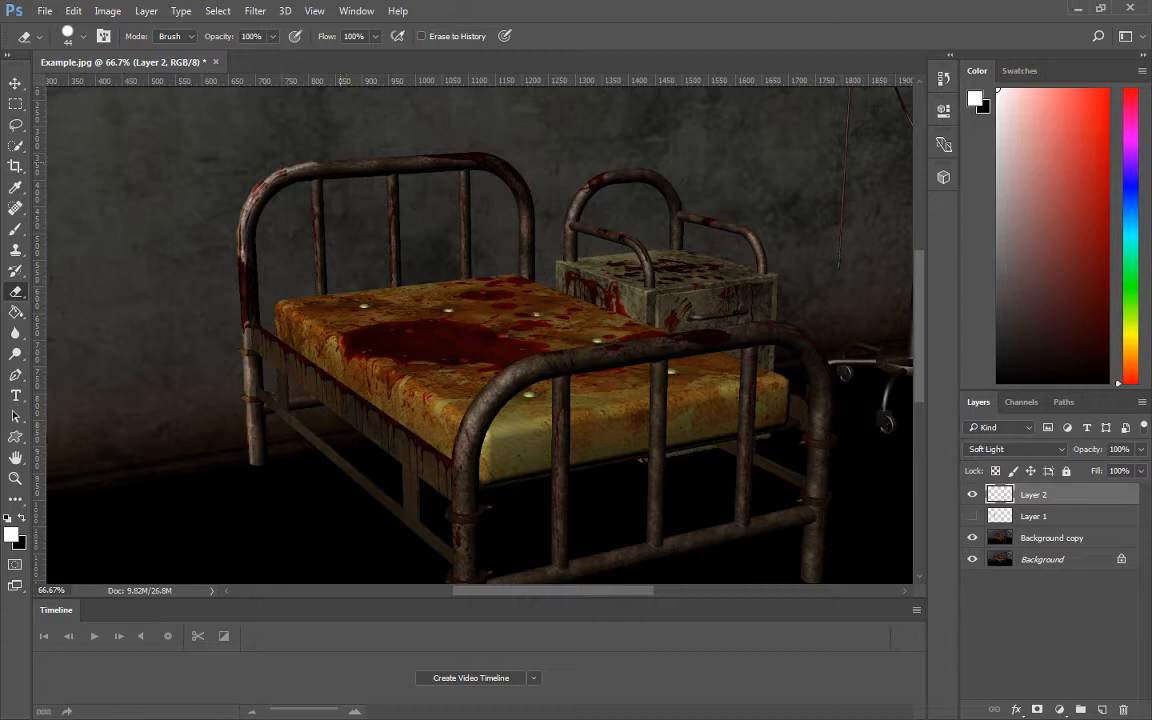
right_click(348, 121)
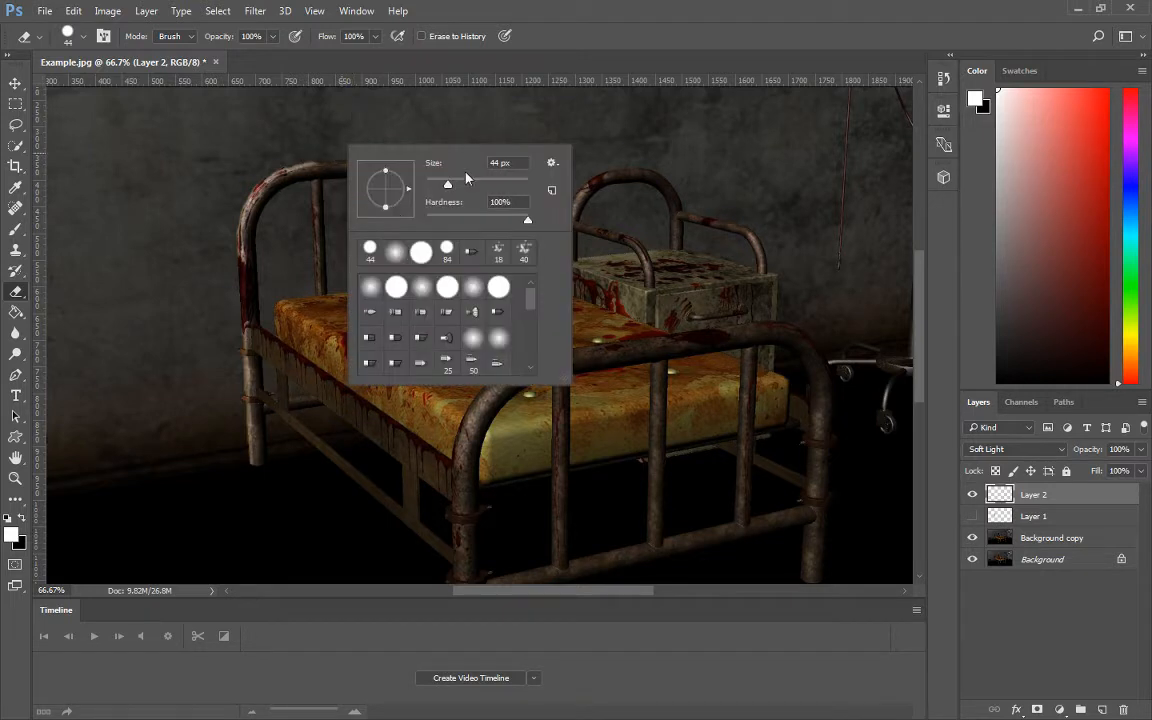
click(397, 255)
click(320, 157)
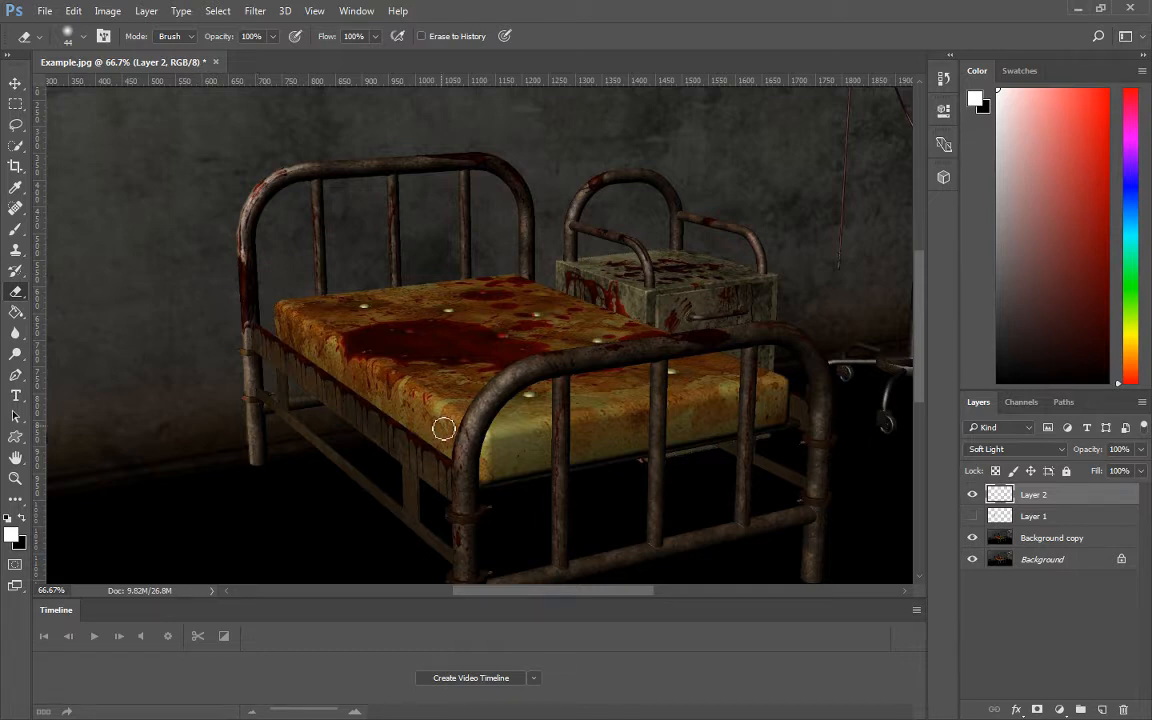
Paint soft white highlights up the bed's front leg and along the curve of the footboard.
key(b)
scroll(478, 483, down, 5)
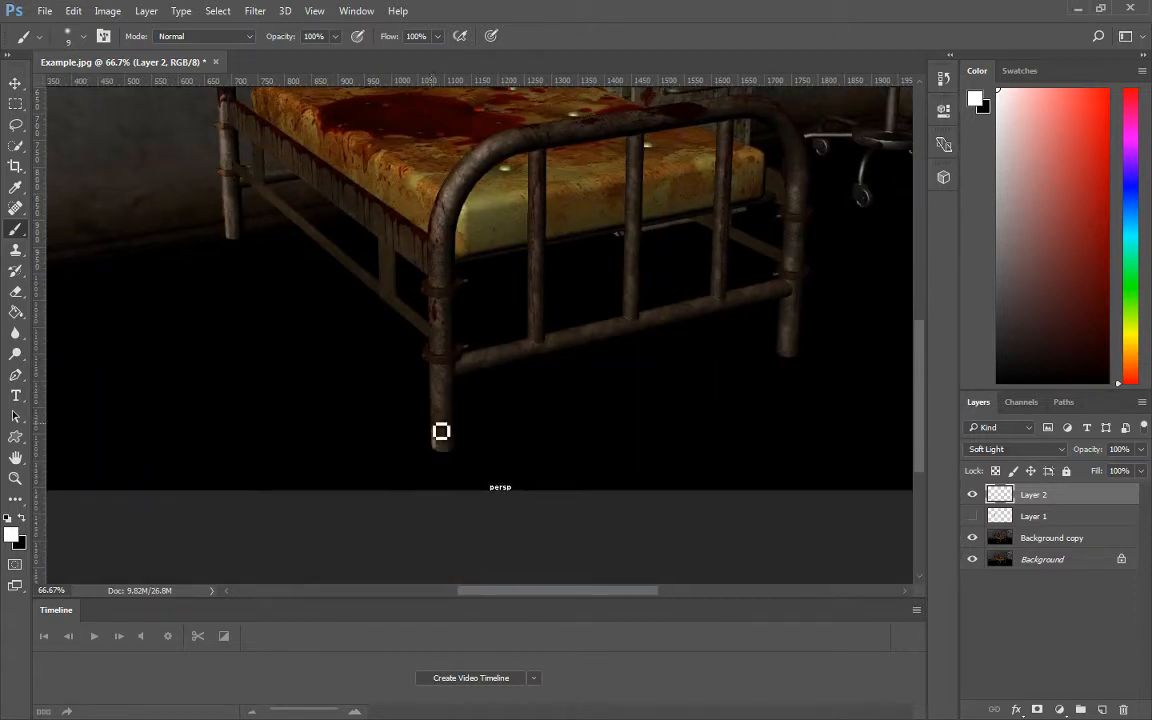
mouse_move(439, 431)
mouse_down()
mouse_move(443, 443)
mouse_move(445, 347)
mouse_move(436, 362)
mouse_up()
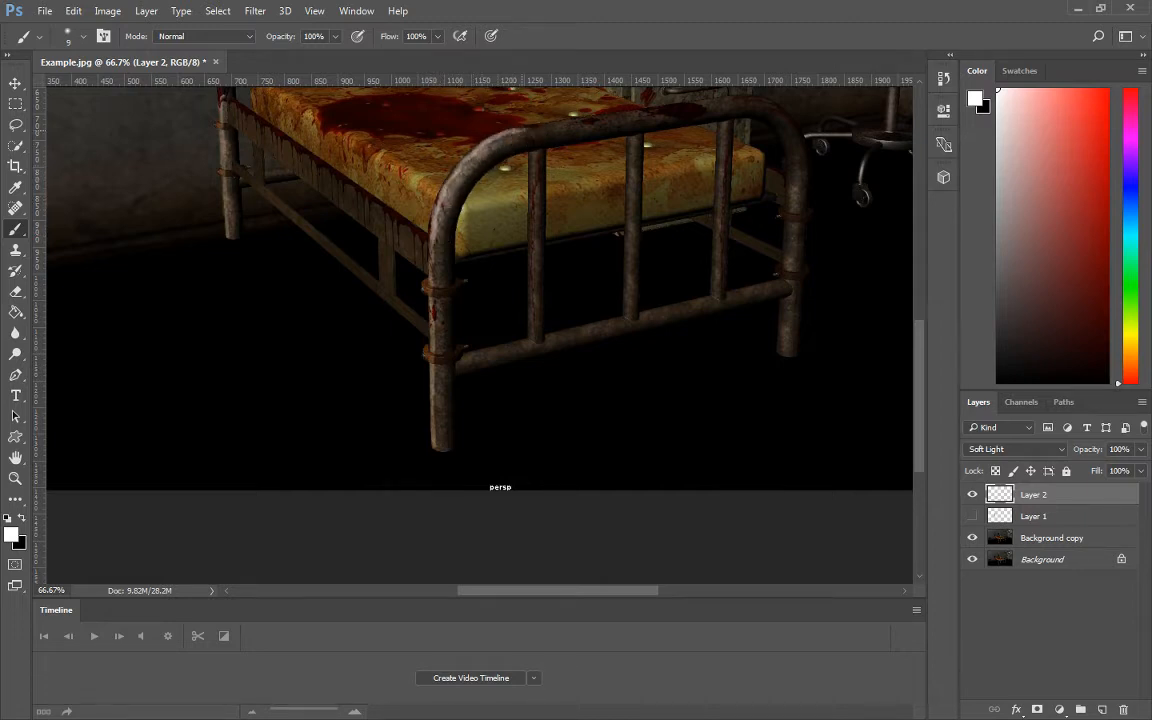
Blend the highlight on the footboard's curve and upper rail, alternating between the soft eraser and the brush.
key(e)
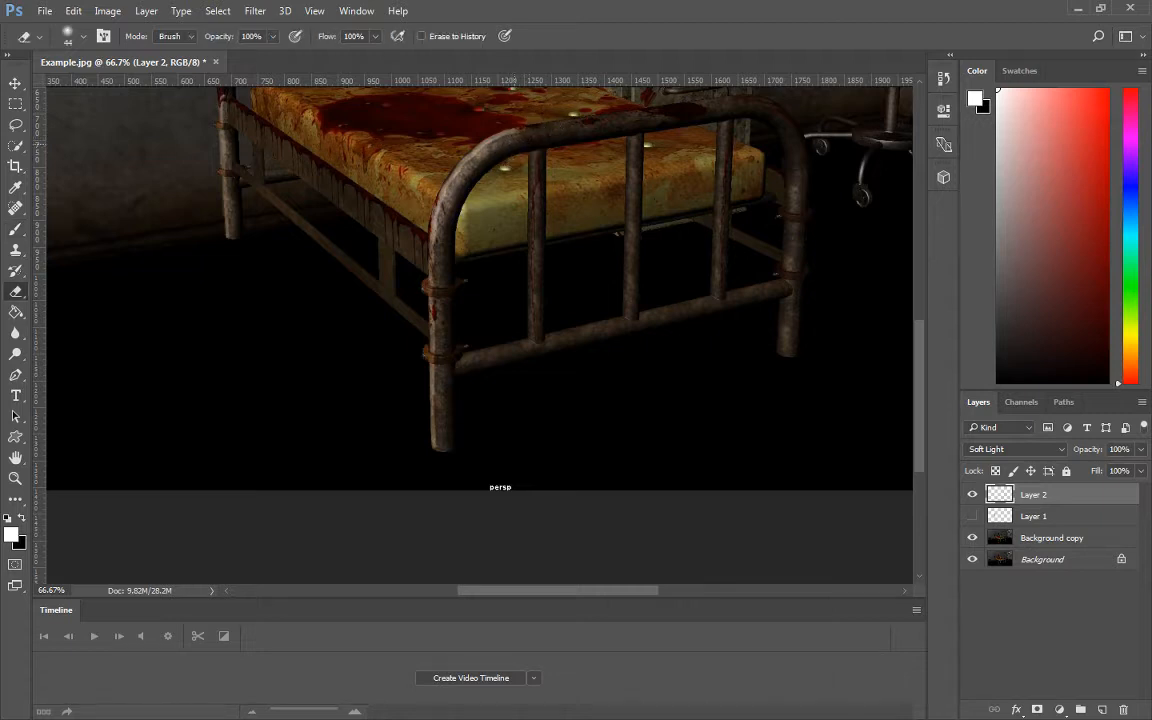
drag(487, 166, 471, 182)
key(b)
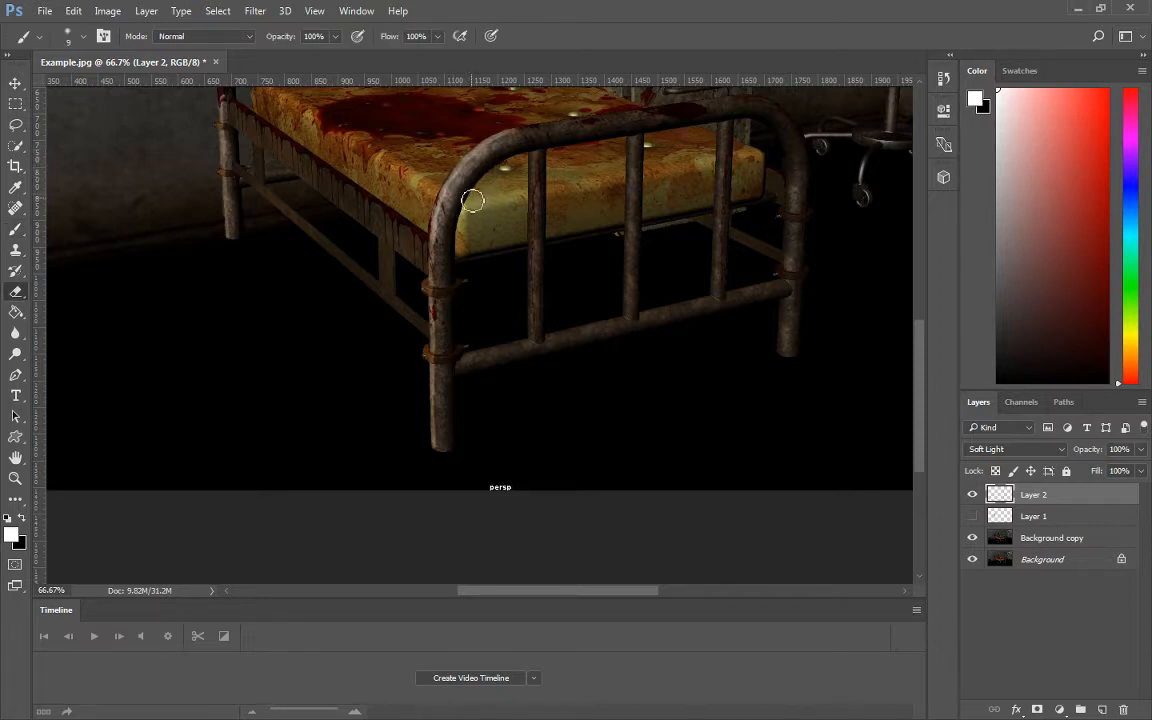
key(e)
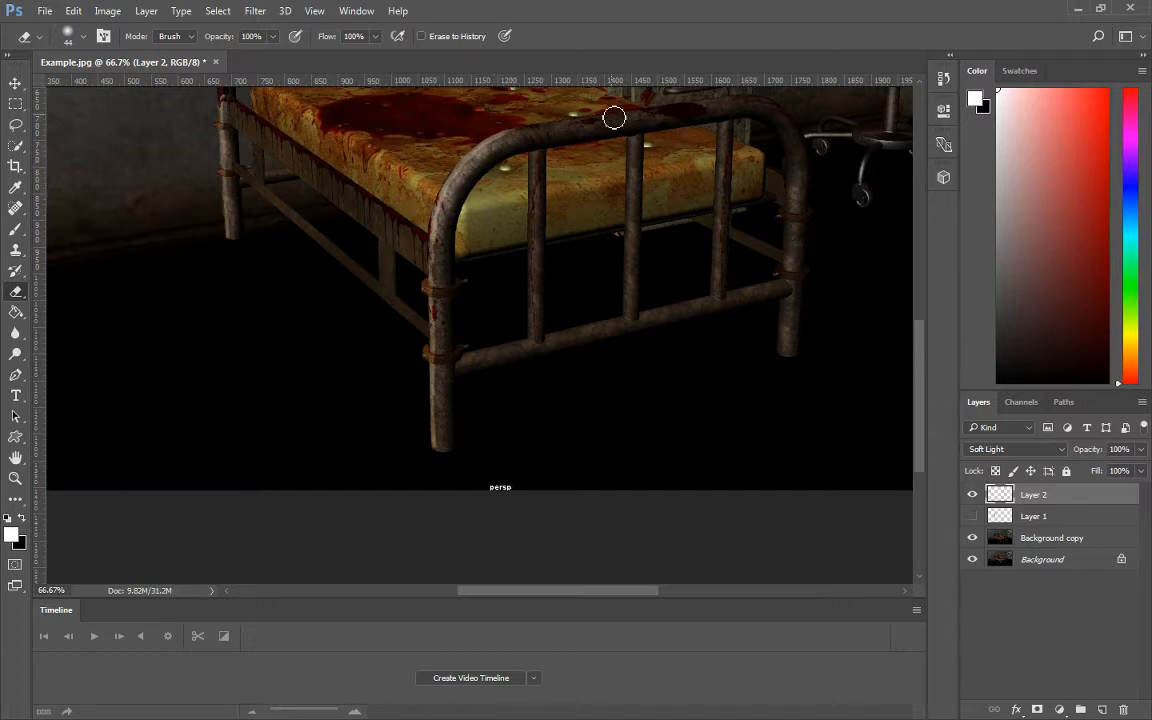
Swap the foreground colour to black and add a new layer above Layer 2 for painting shadows beside the front leg.
key(ctrl+minus)
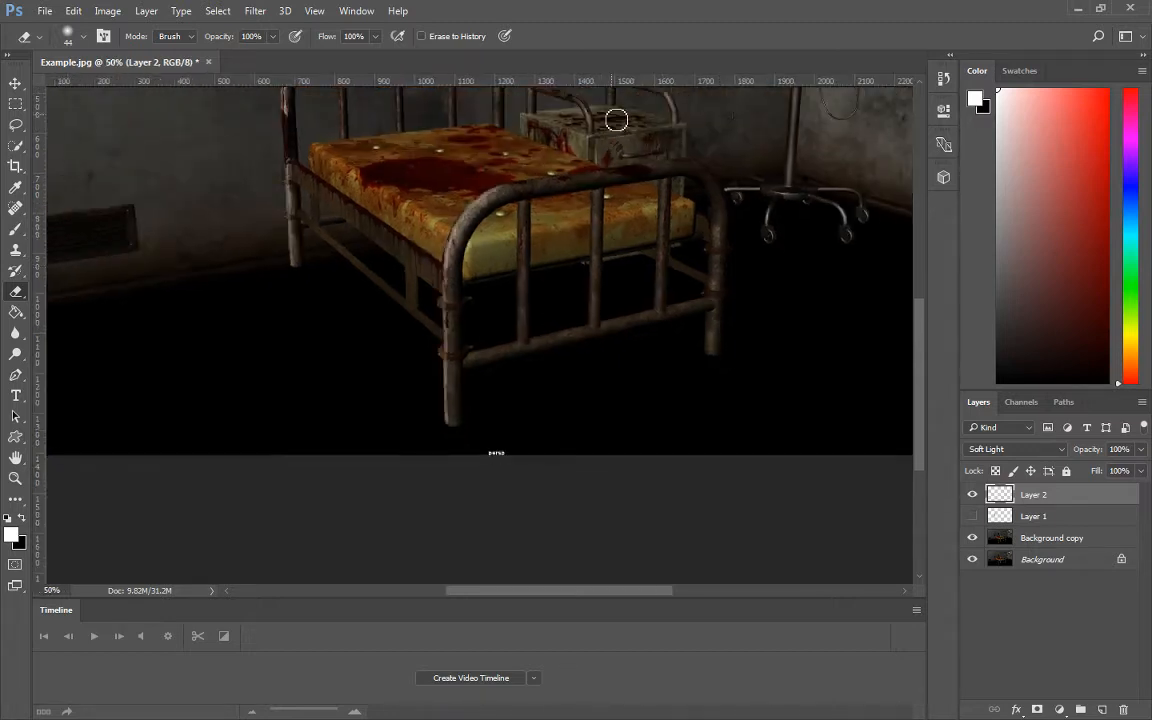
drag(424, 297, 437, 391)
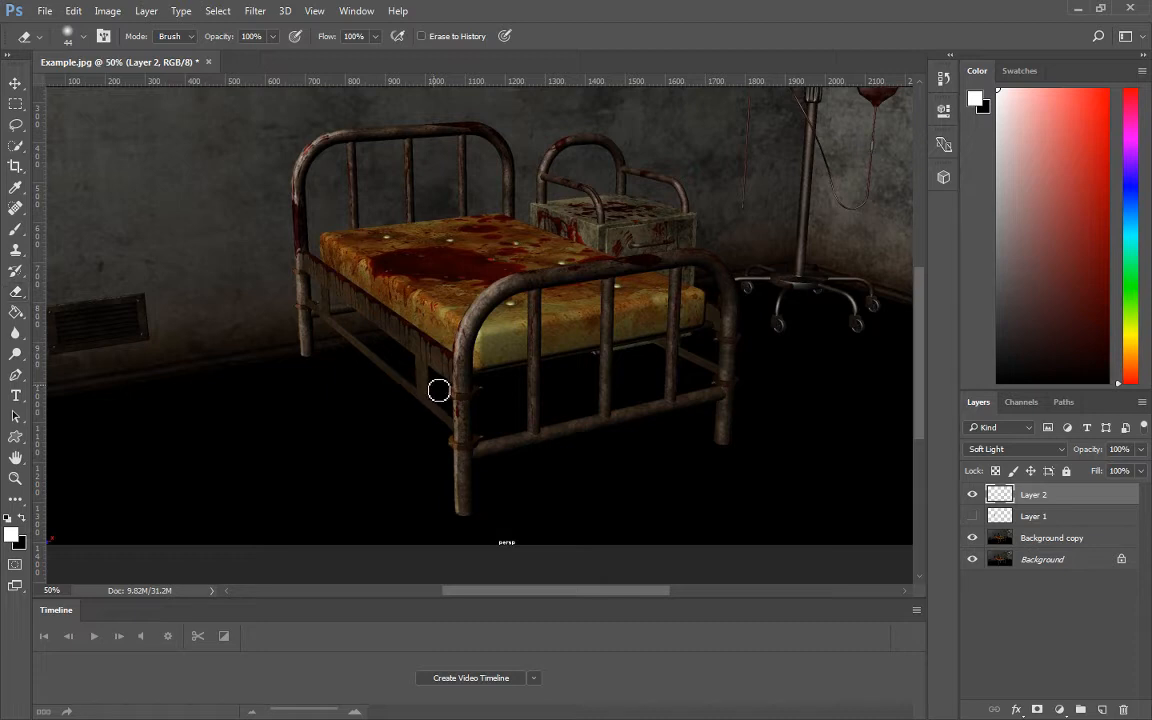
key(b)
click(22, 518)
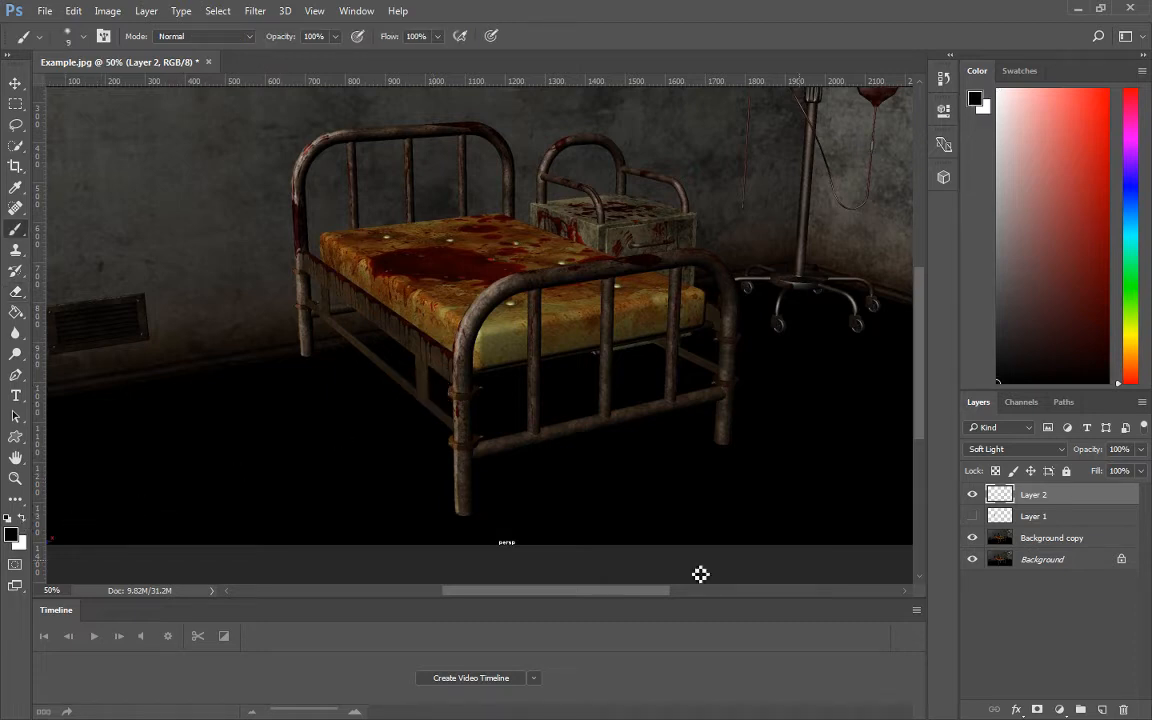
click(1103, 709)
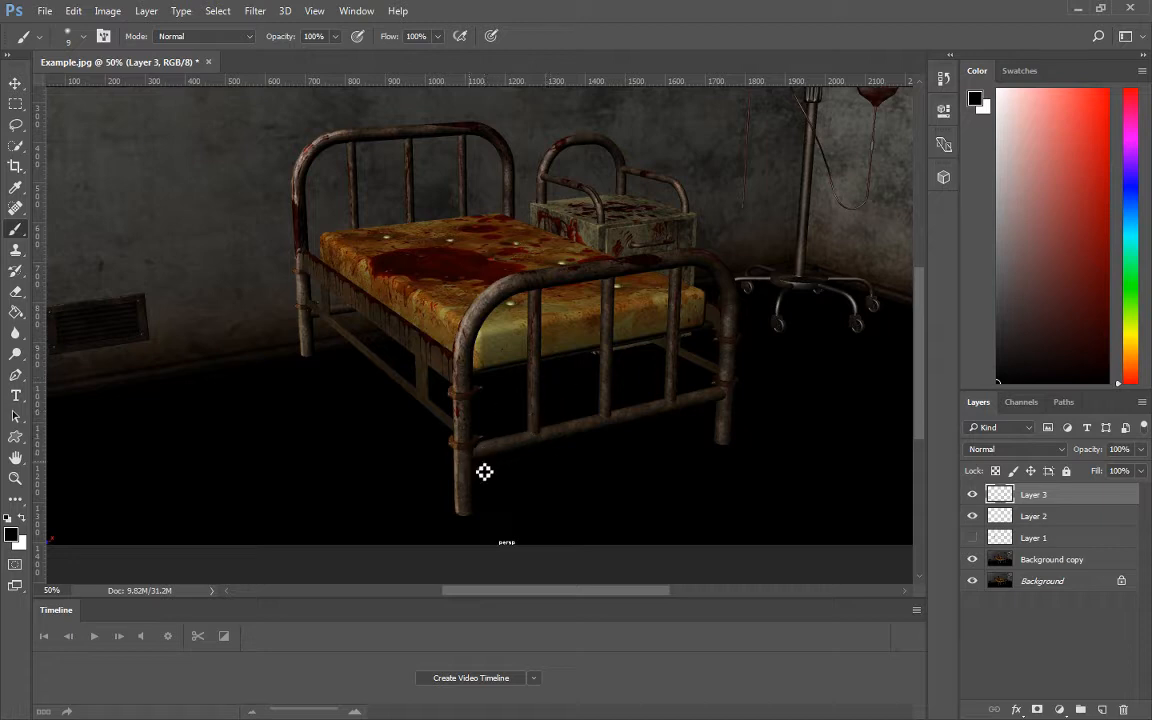
drag(484, 472, 497, 463)
Try the Hard Light blend mode on Layer 3, then set it to Soft Light.
click(1025, 451)
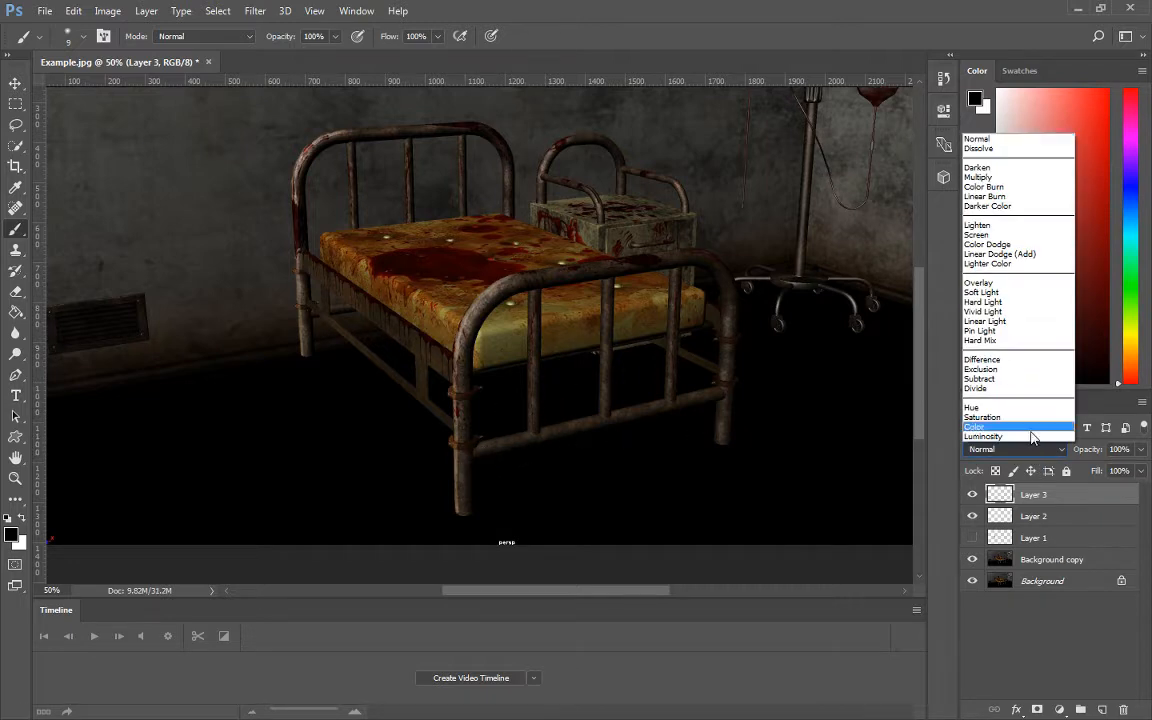
click(986, 302)
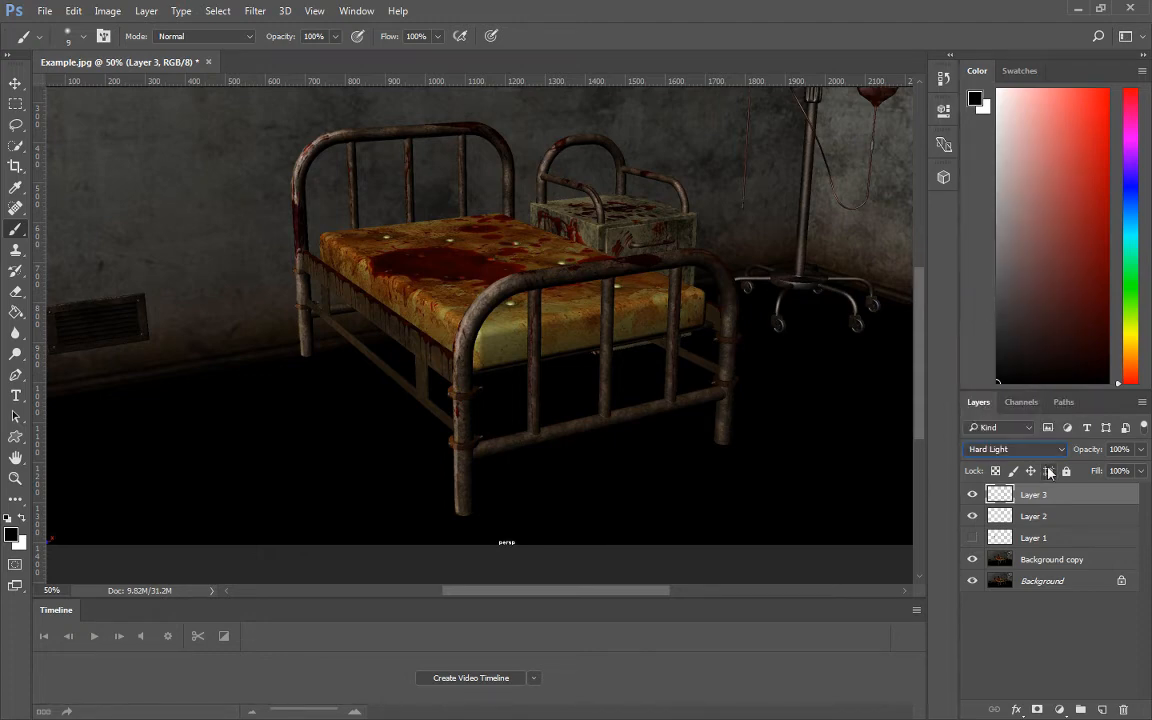
click(1018, 449)
click(992, 293)
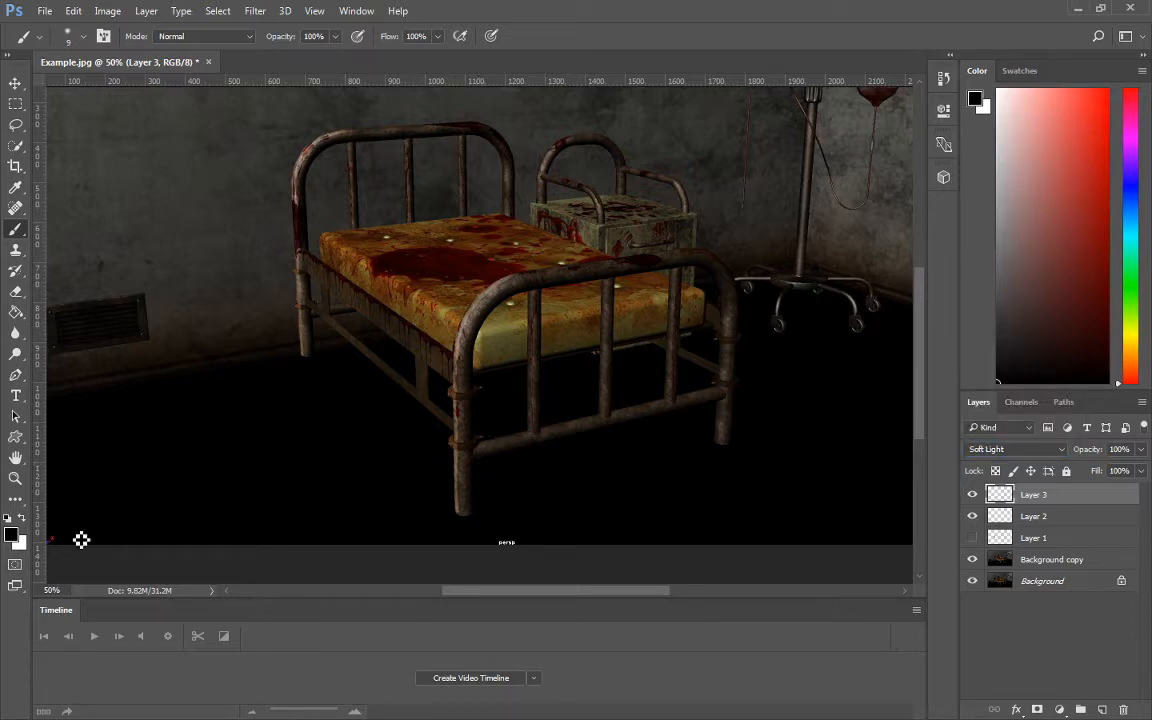
Change the foreground colour to dark grey and paint shadows on the footboard's posts and bars, tidying them with the eraser.
click(11, 533)
drag(548, 440, 553, 357)
click(905, 215)
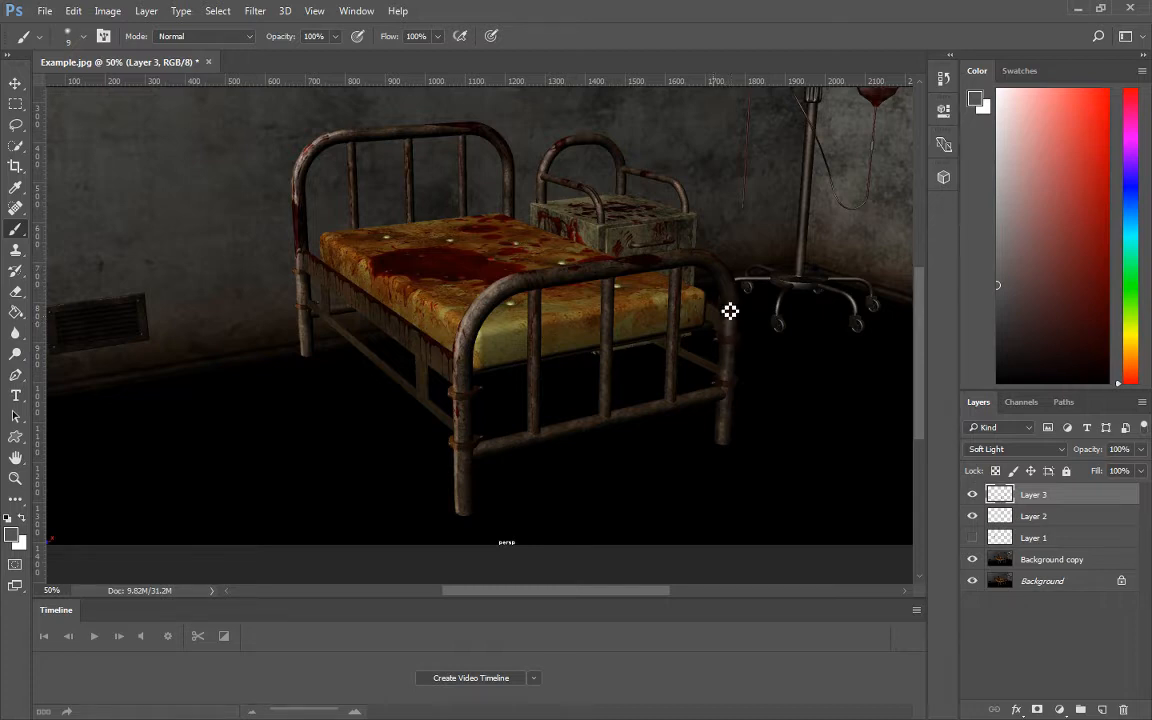
key(e)
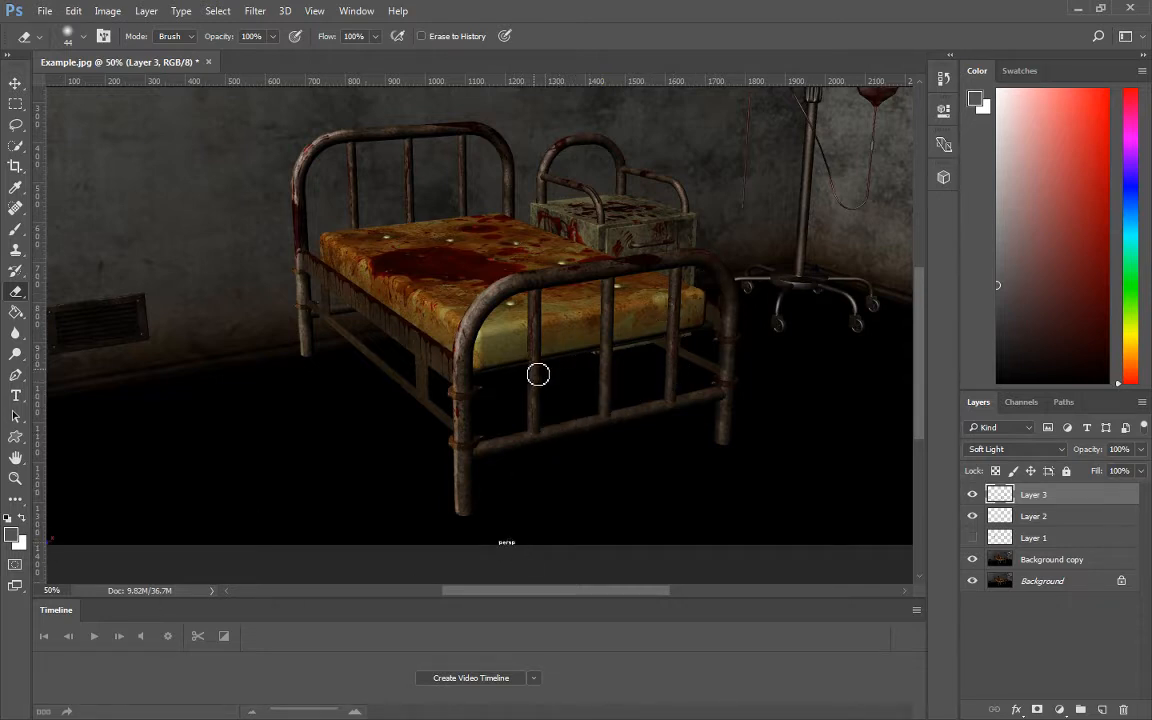
key(b)
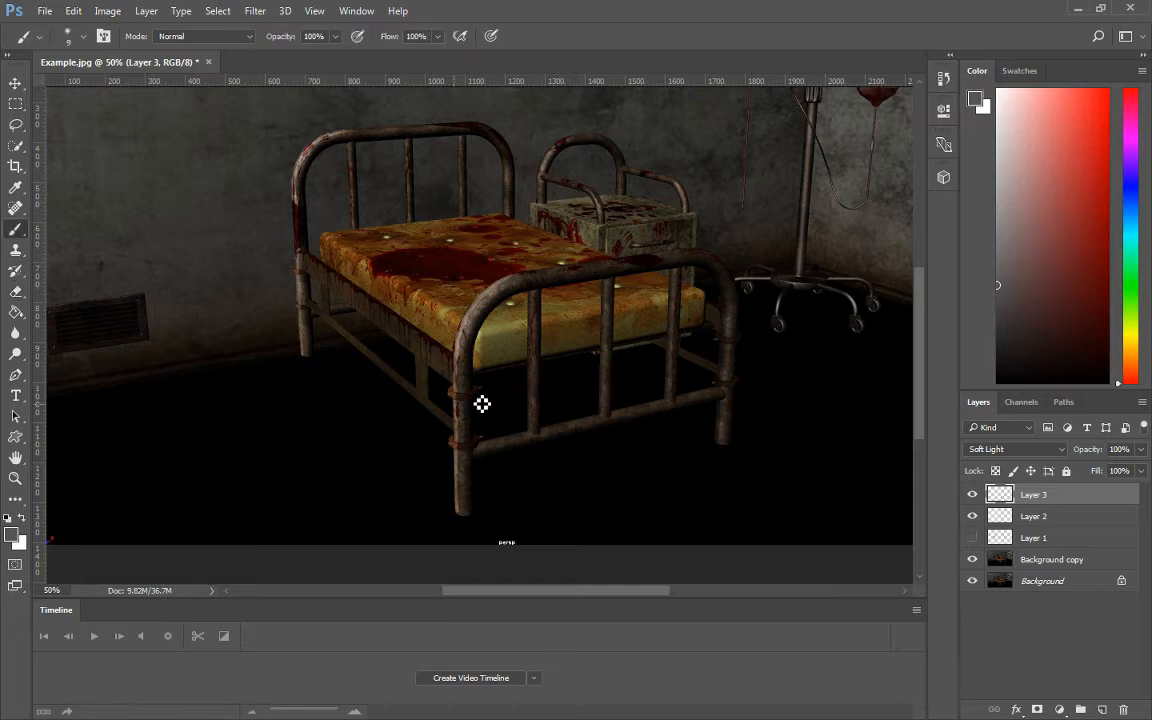
Swap the foreground colour back to white and make Layer 2 active for painting highlights on the footboard's vertical bars.
click(22, 519)
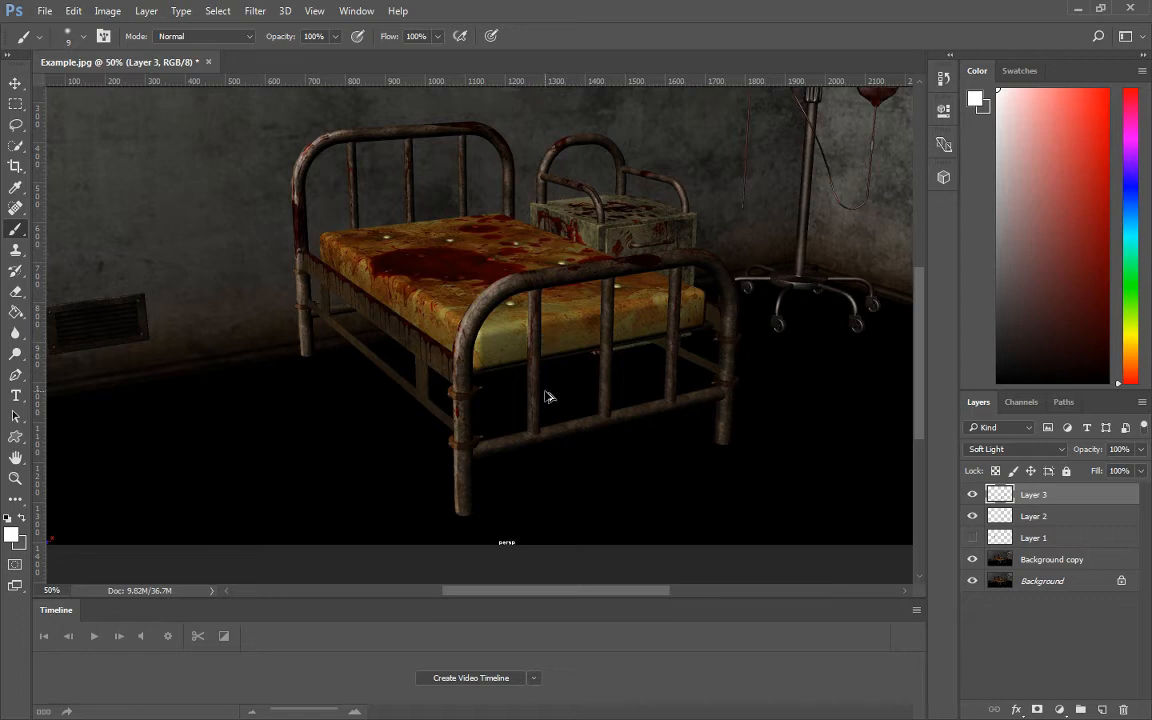
click(995, 516)
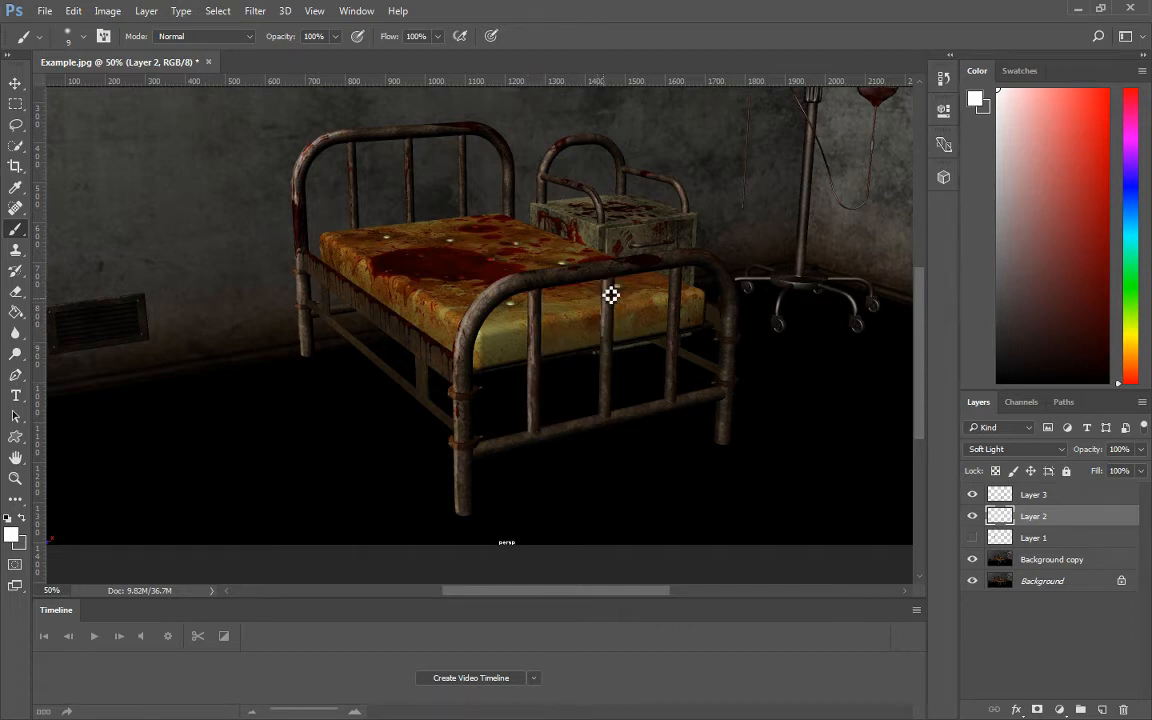
Paint white highlights along the footboard's middle and rear vertical bars and curved corner on Layer 2, tidying them with the eraser.
mouse_move(605, 312)
mouse_down()
mouse_move(602, 375)
mouse_move(602, 346)
mouse_up()
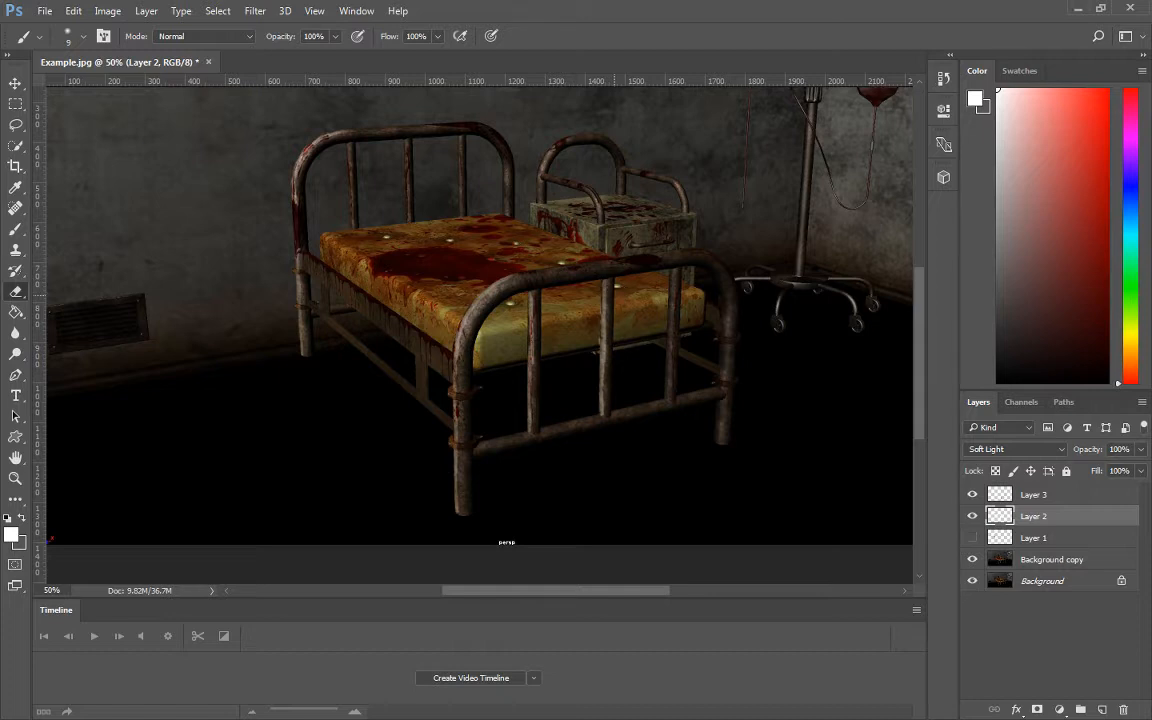
key(e)
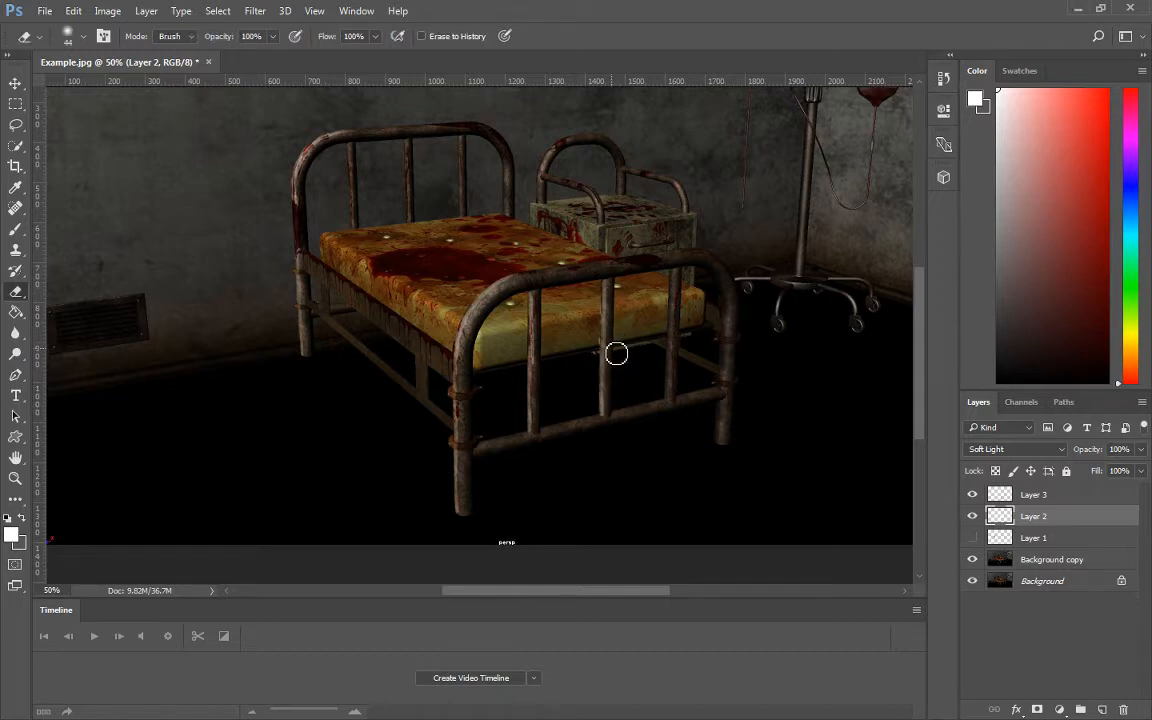
key(b)
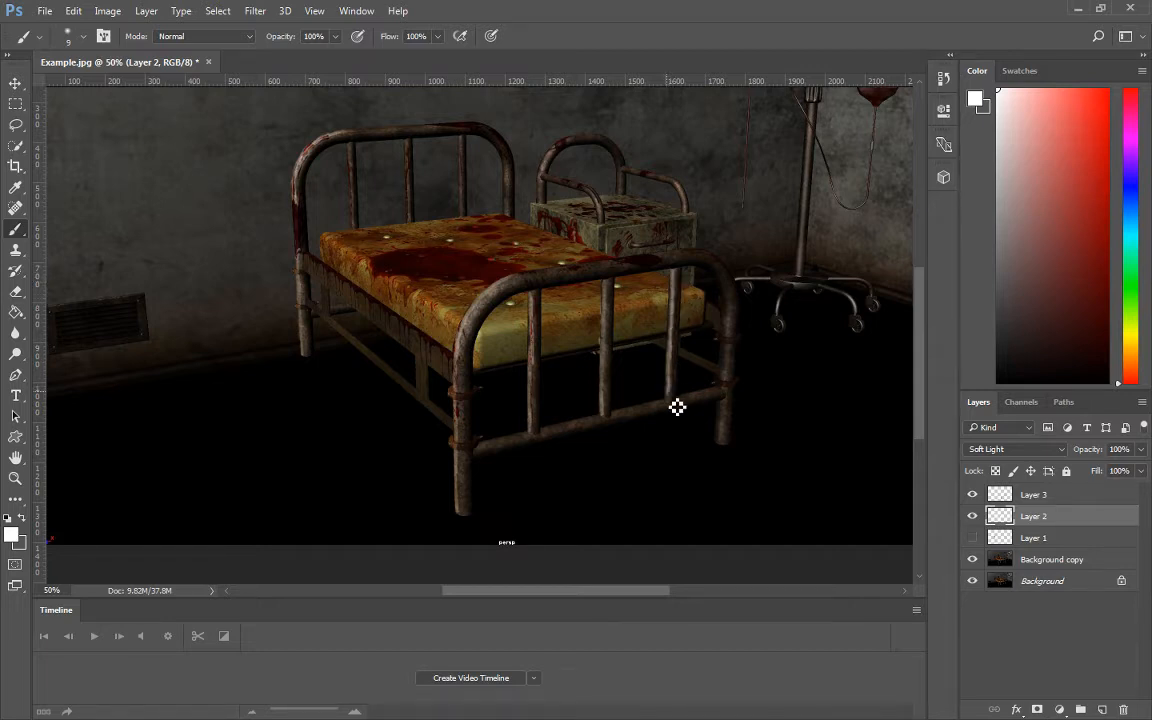
key(e)
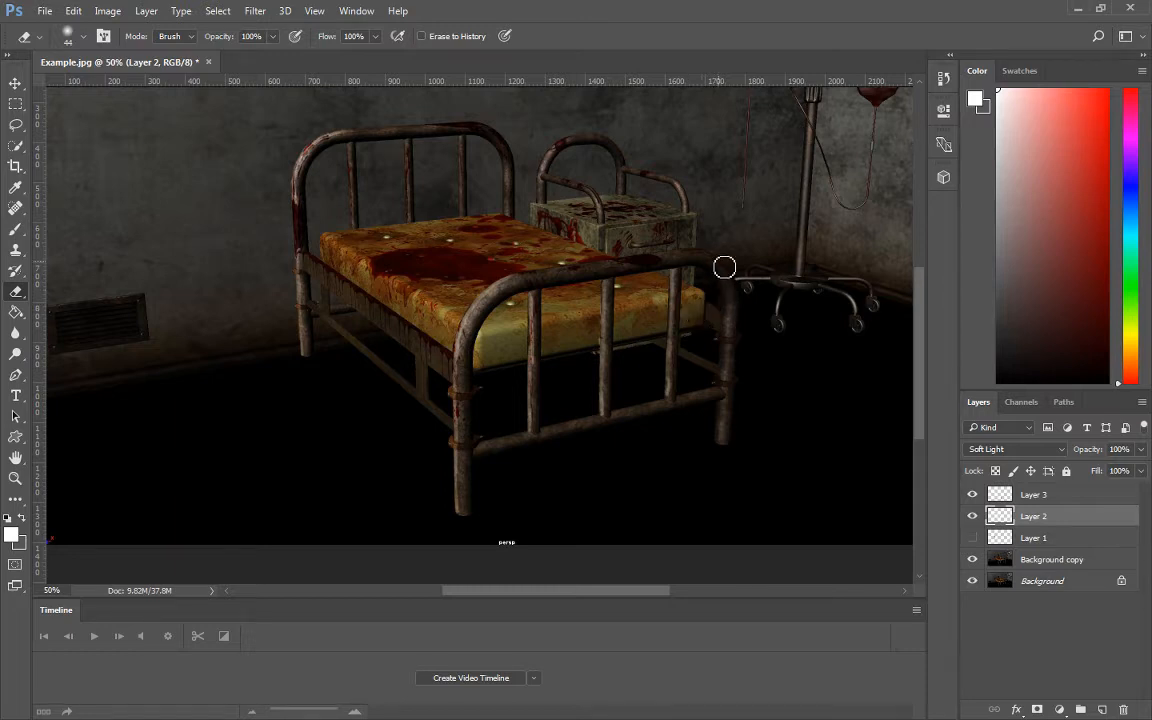
key(b)
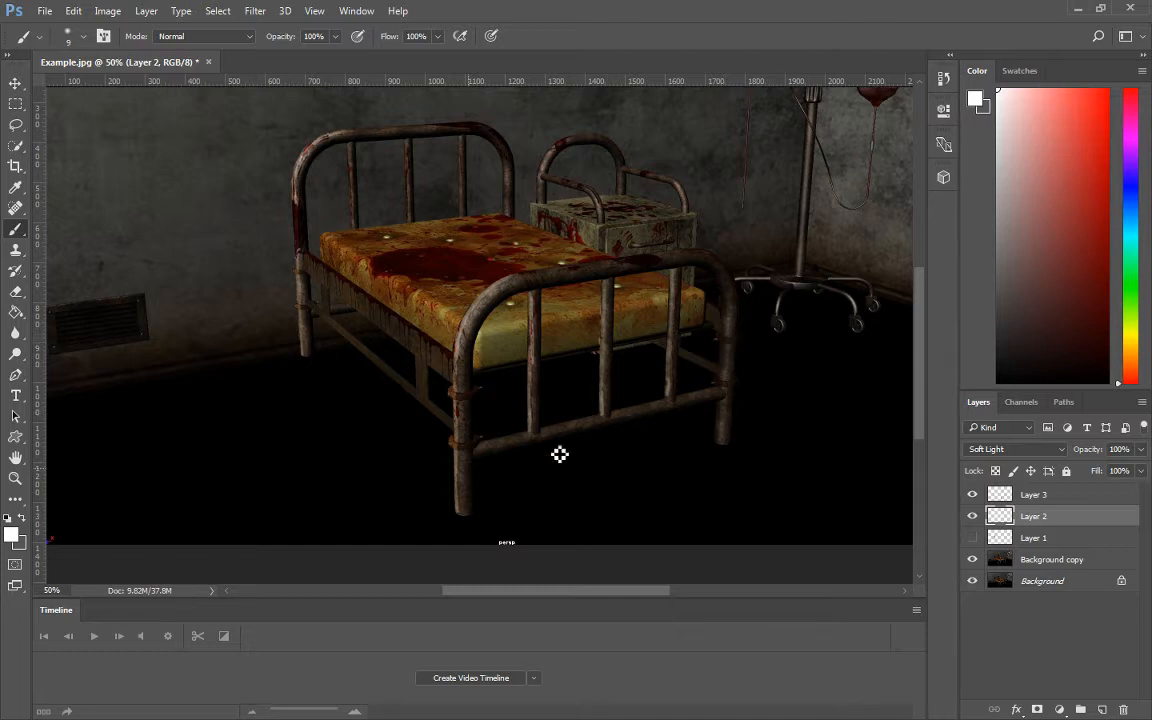
Swap the foreground colour to dark grey and paint shadows on the headboard's posts and bars on Layer 3, cleaning them with the eraser.
click(21, 518)
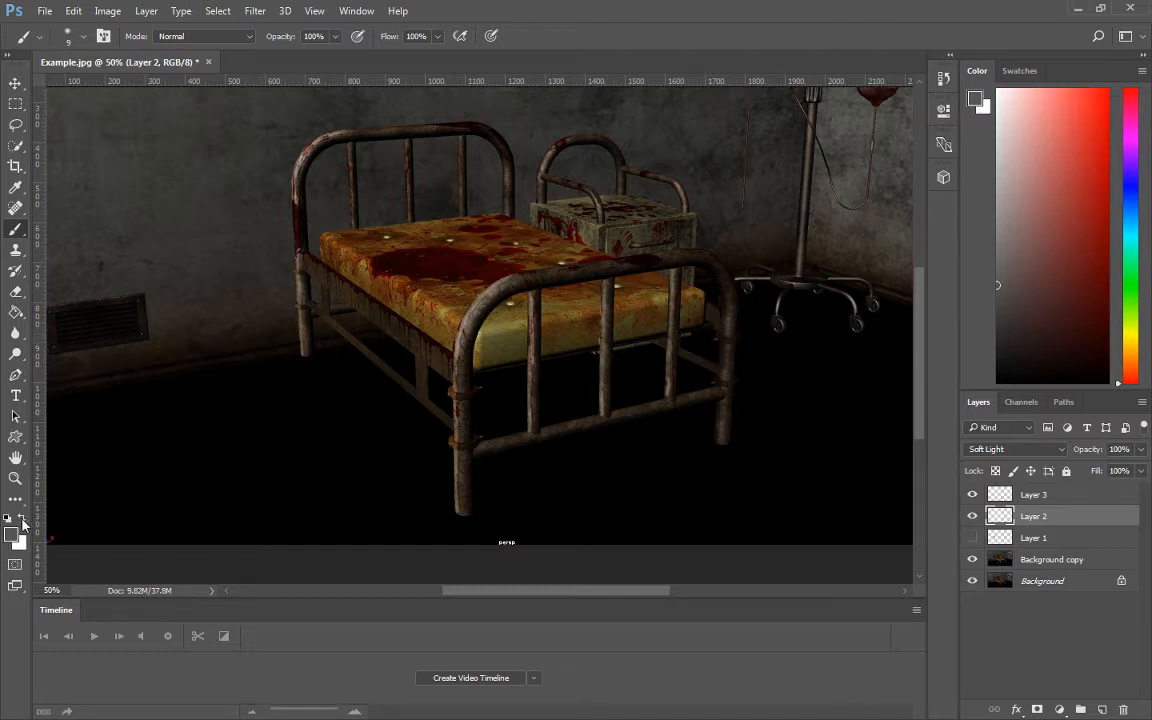
click(1044, 496)
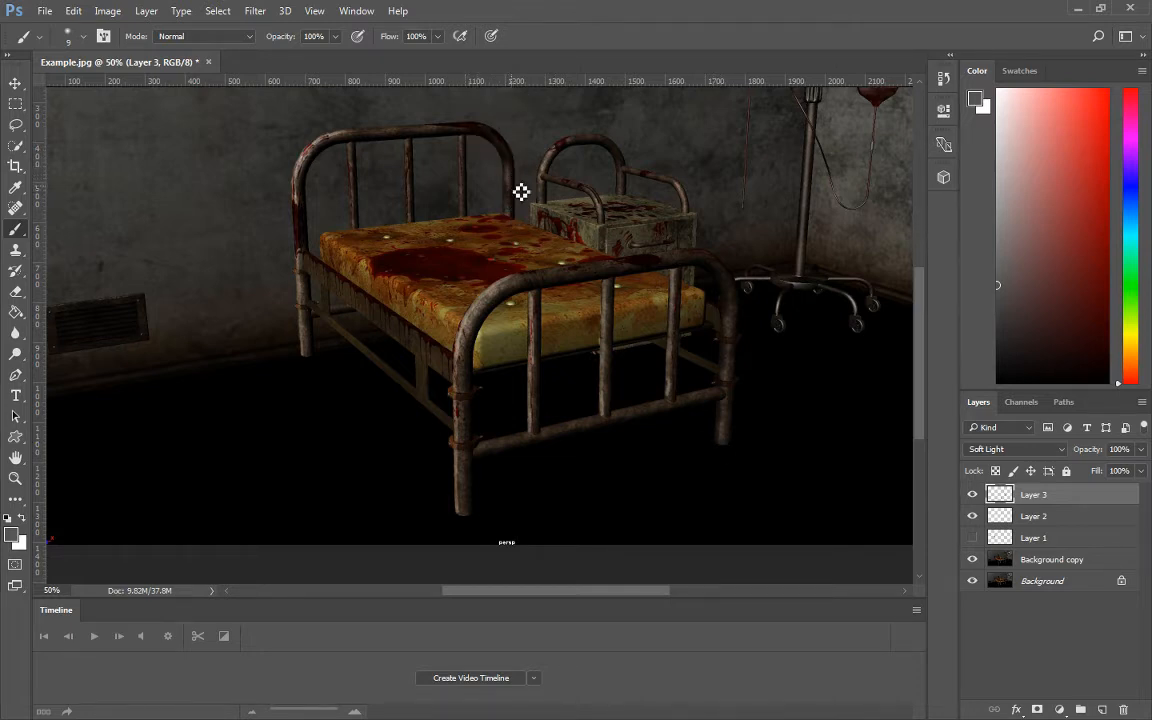
key(e)
key(b)
key(e)
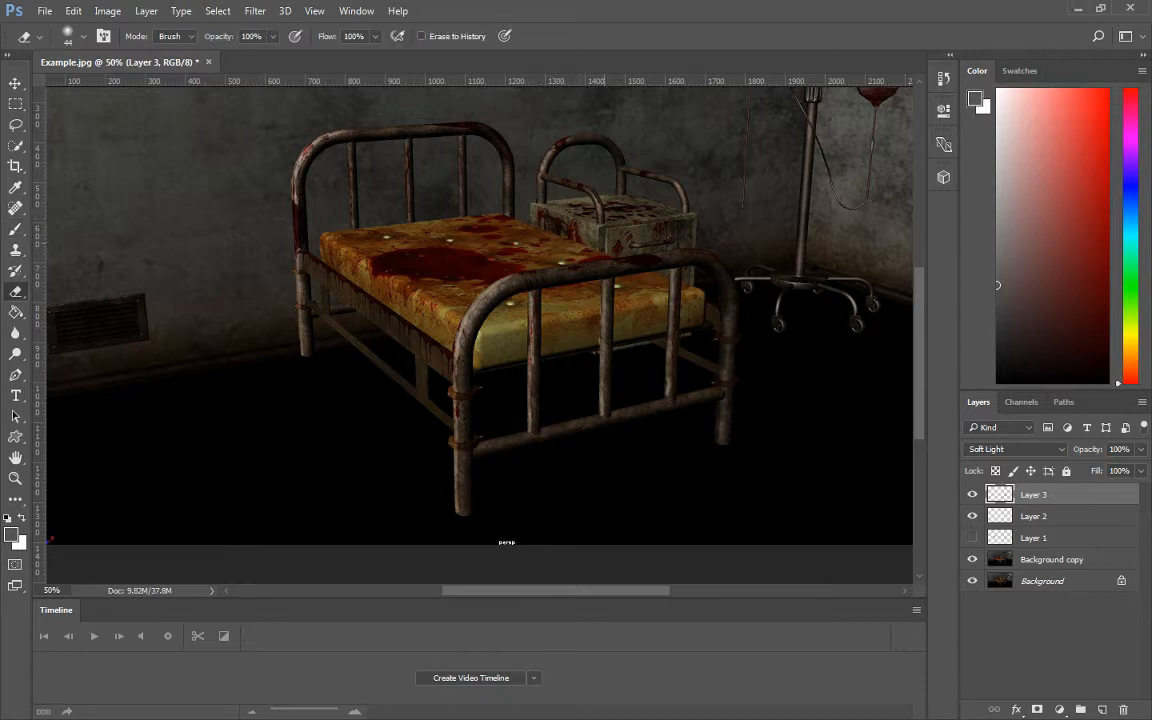
key(b)
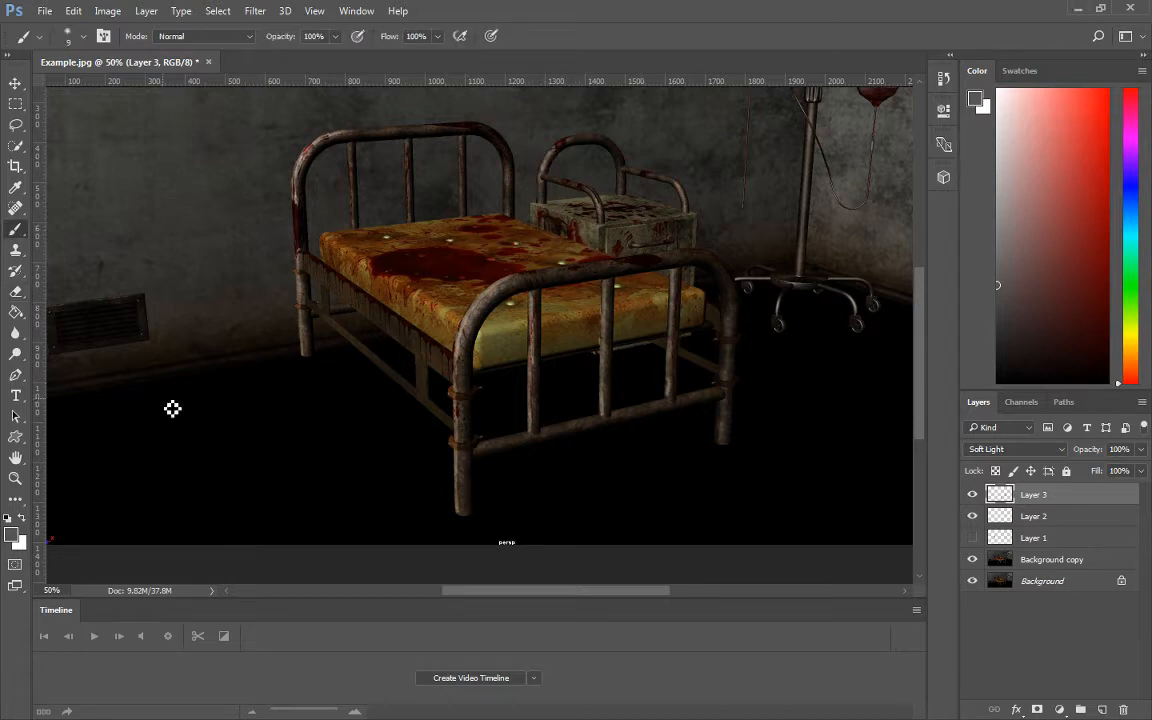
Swap the foreground colour back to white and paint highlights along the bed's side rail on Layer 2, erasing the excess.
click(22, 518)
click(1040, 521)
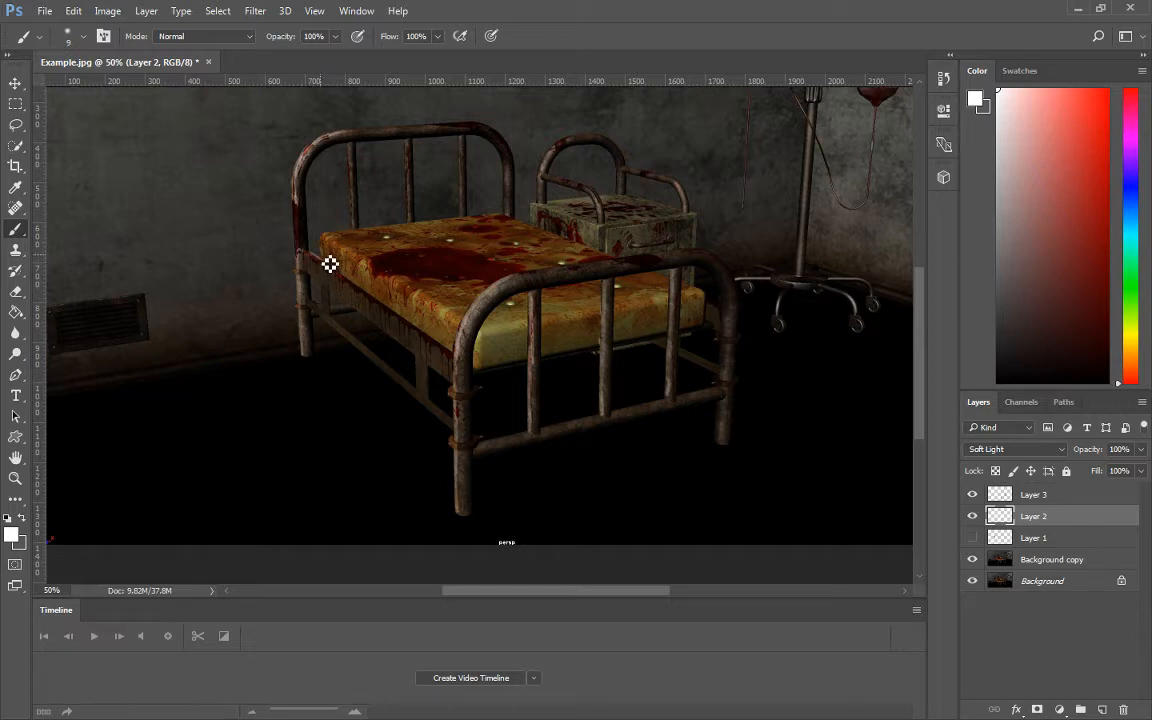
key(e)
key(b)
drag(312, 259, 440, 345)
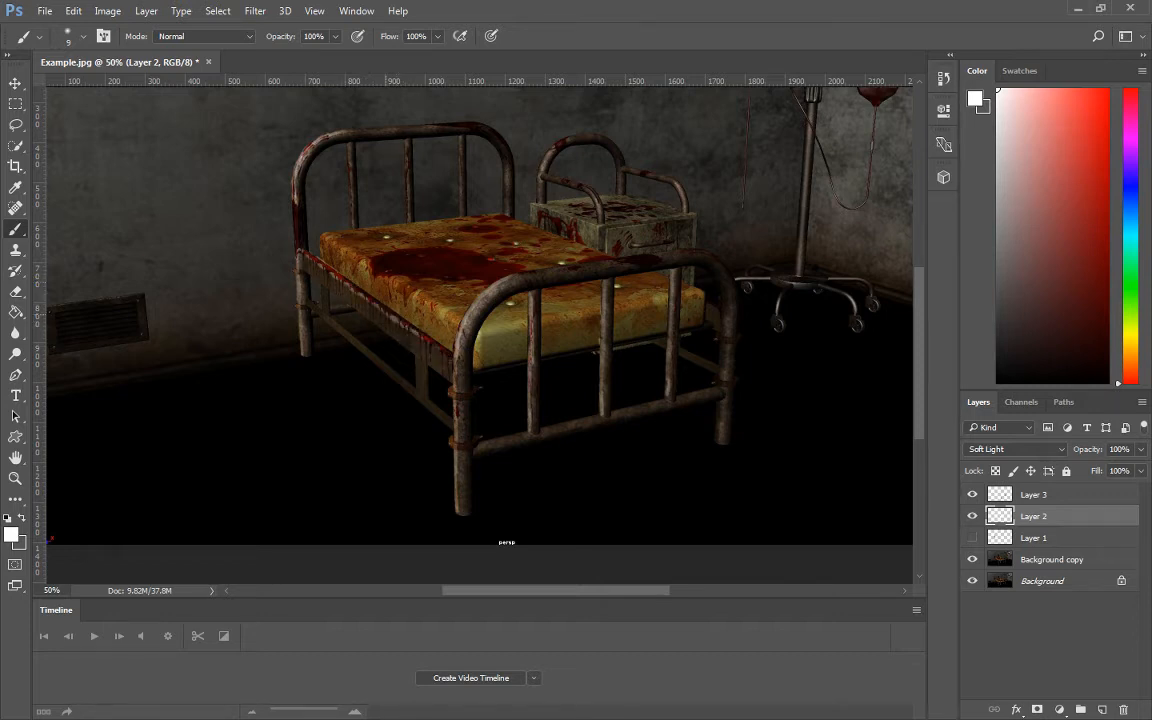
key(e)
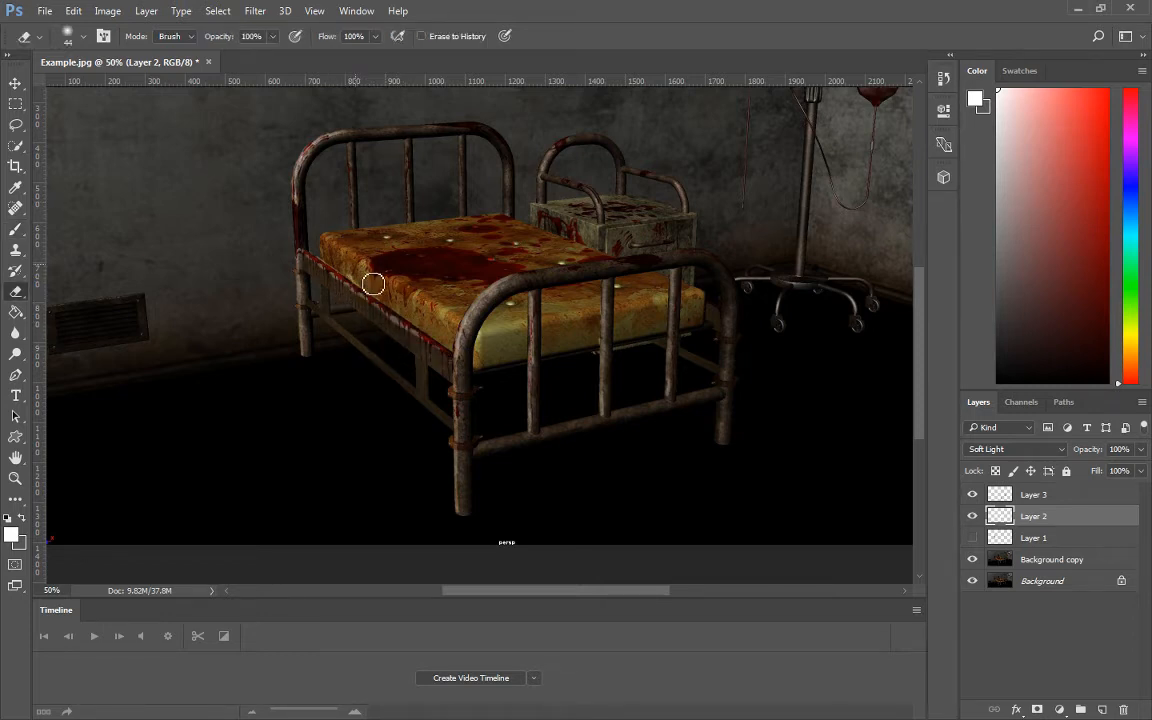
drag(373, 284, 327, 256)
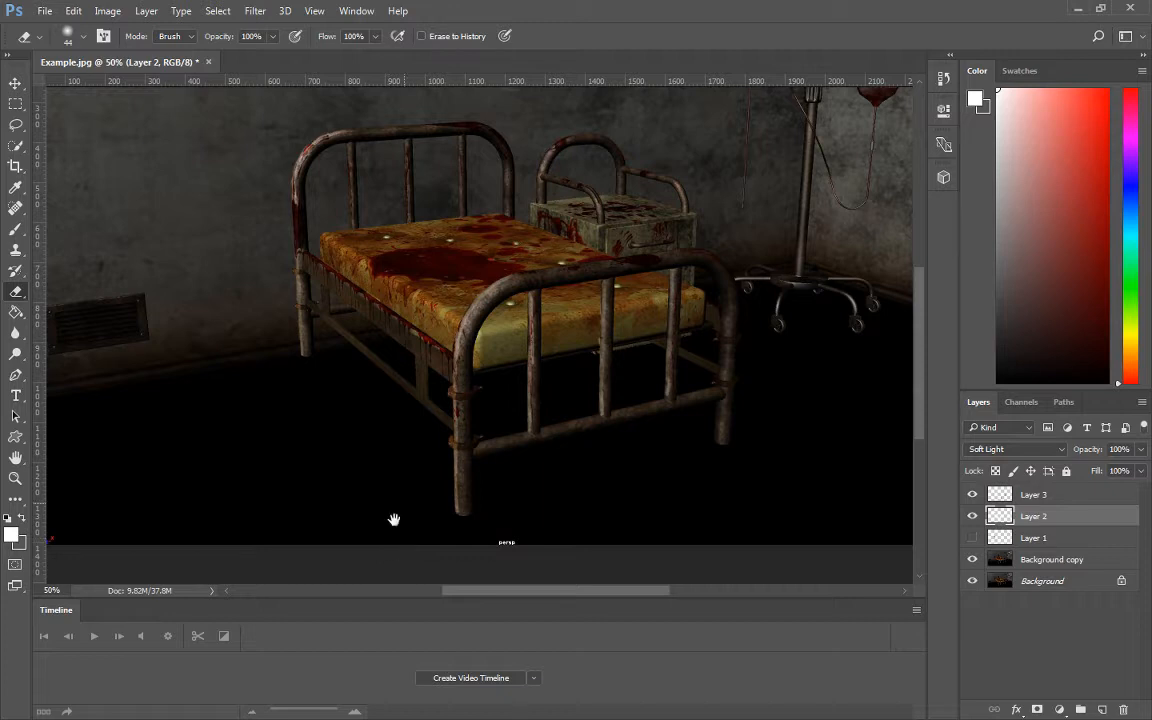
Paint white highlights on the bedside cabinet's curved rails on Layer 2 and tidy them with the eraser.
drag(513, 380, 470, 440)
key(b)
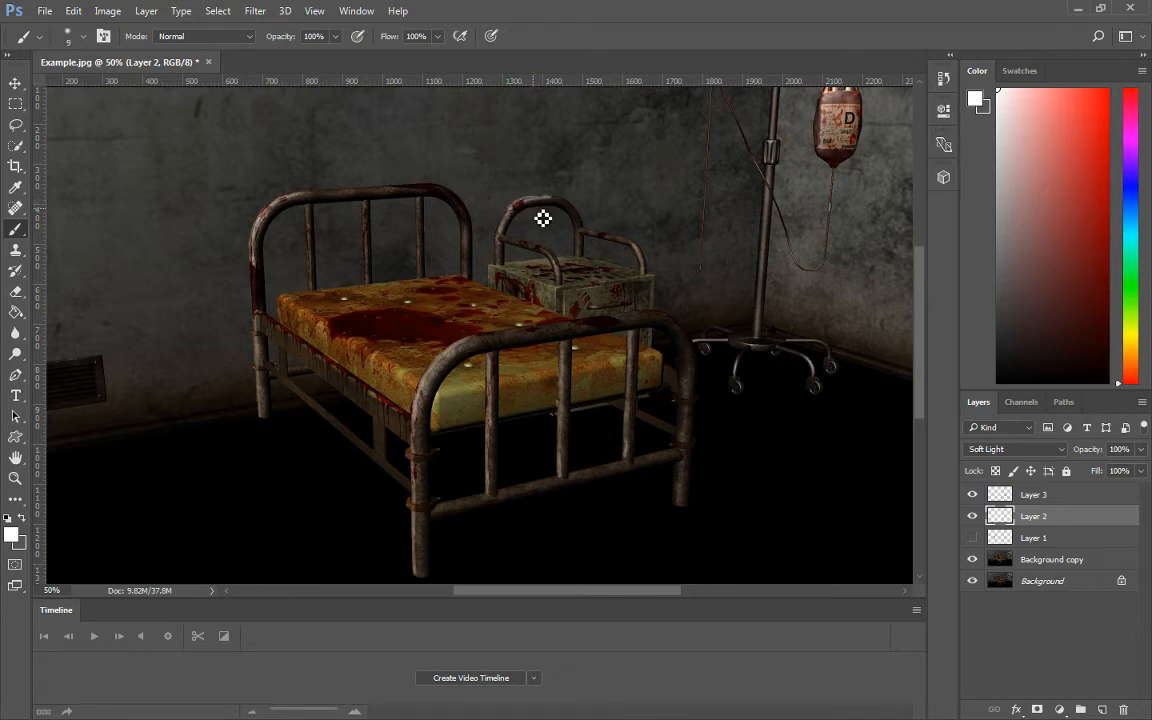
key(e)
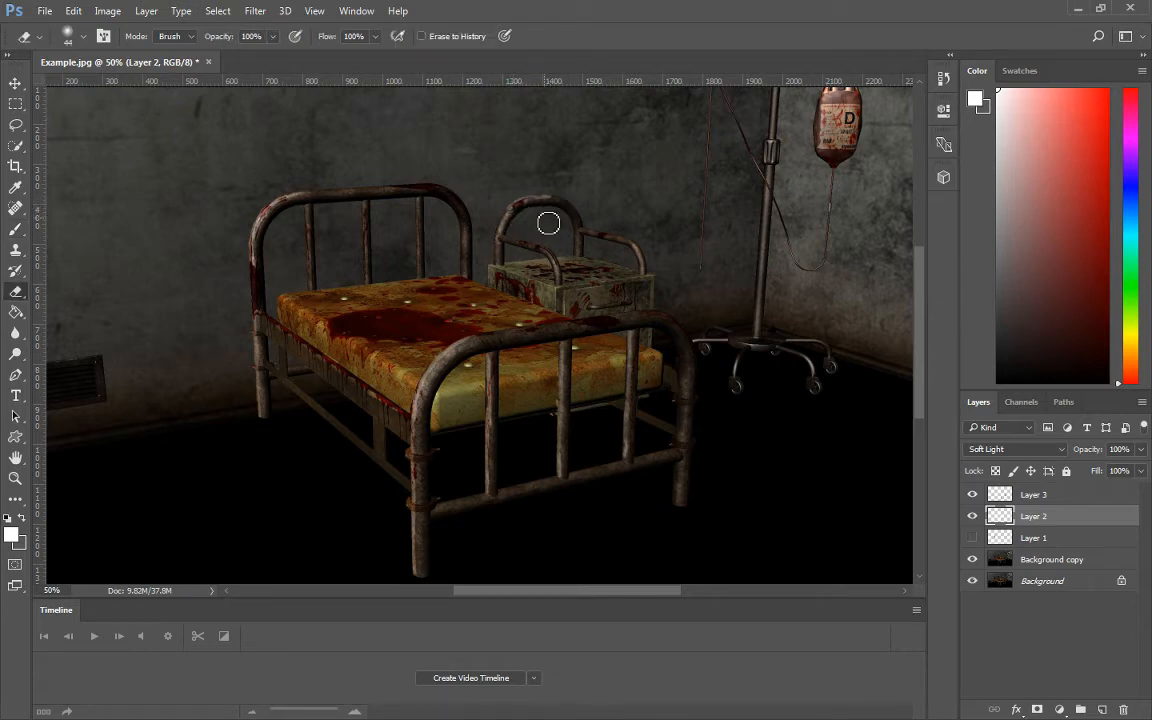
Swap the foreground colour to dark grey and paint shadows along the blood bag's edge on Layer 3.
drag(610, 250, 506, 301)
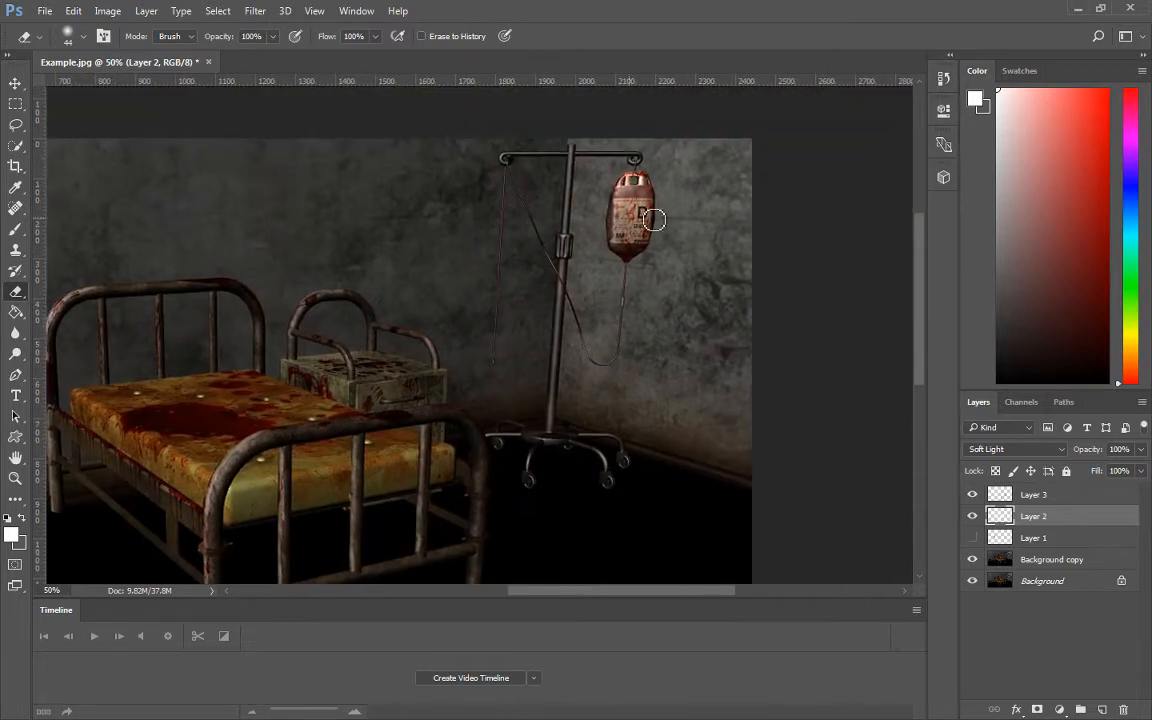
key(b)
key(x)
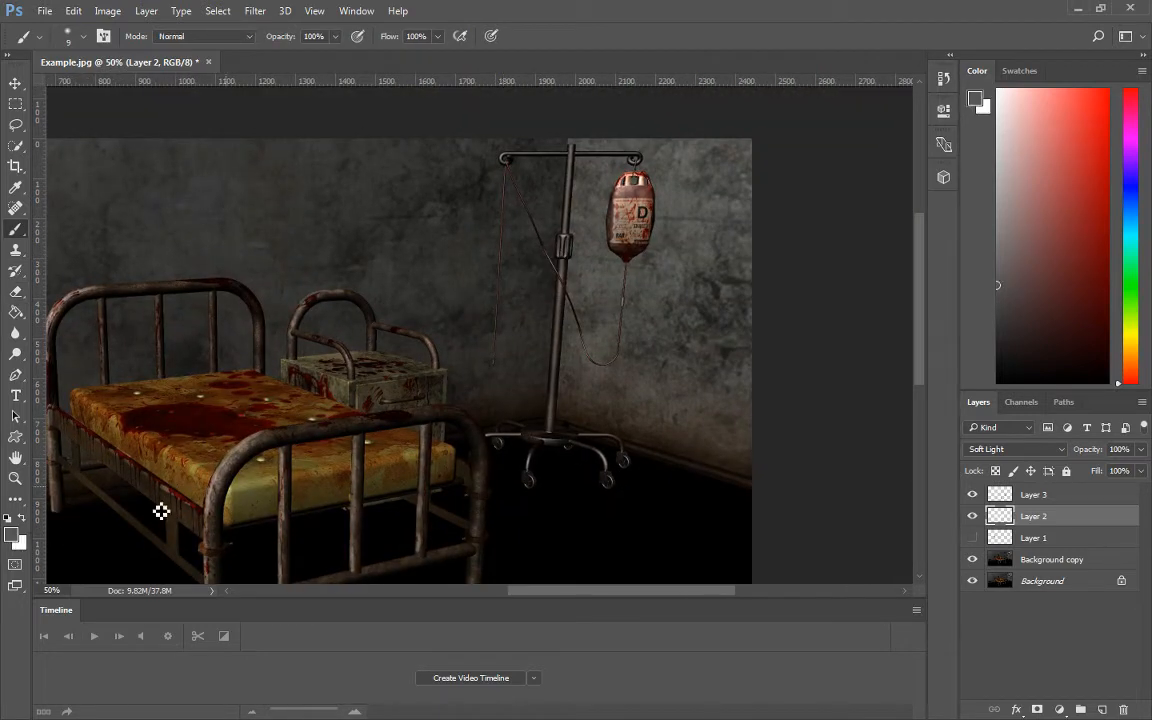
click(1043, 492)
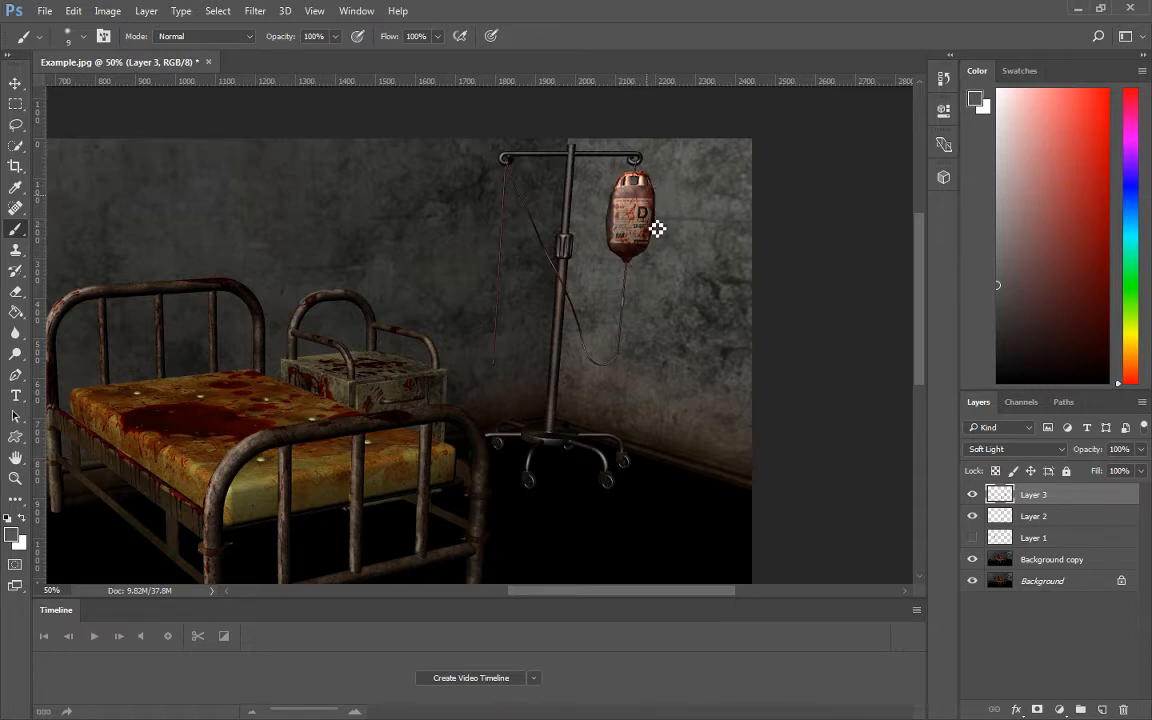
Swap the foreground colour to white and paint highlights on the blood bag on Layer 2, softening them with the eraser.
click(22, 519)
click(1030, 517)
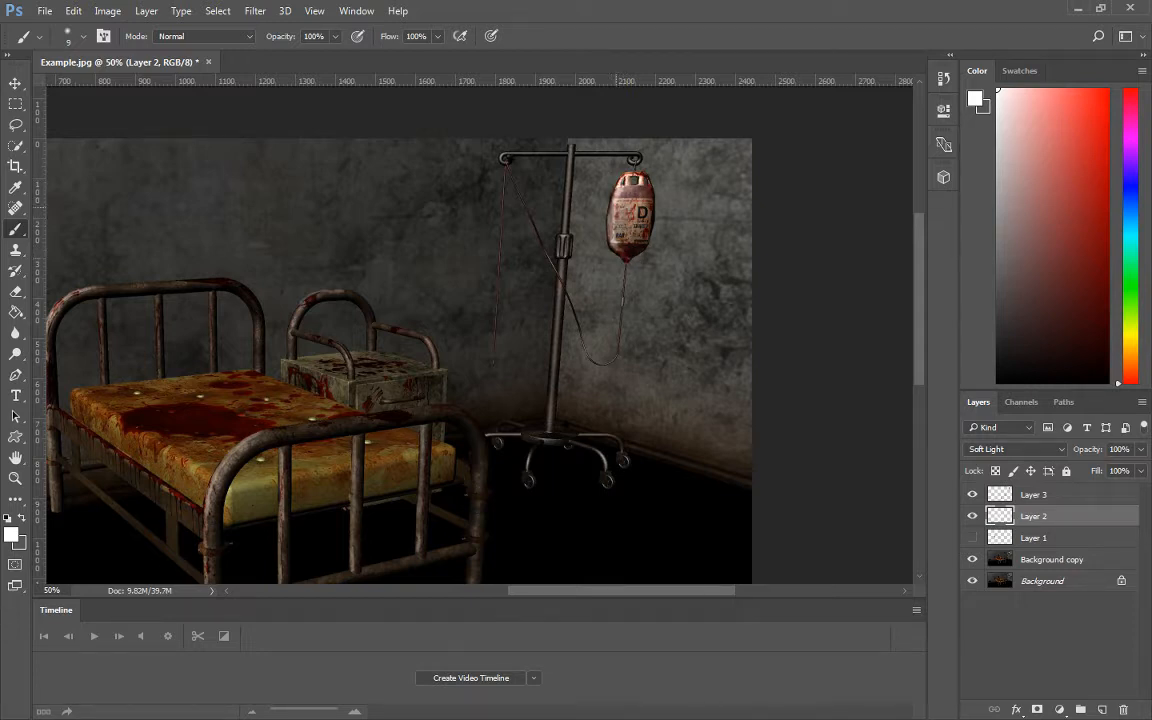
key(e)
drag(629, 234, 631, 205)
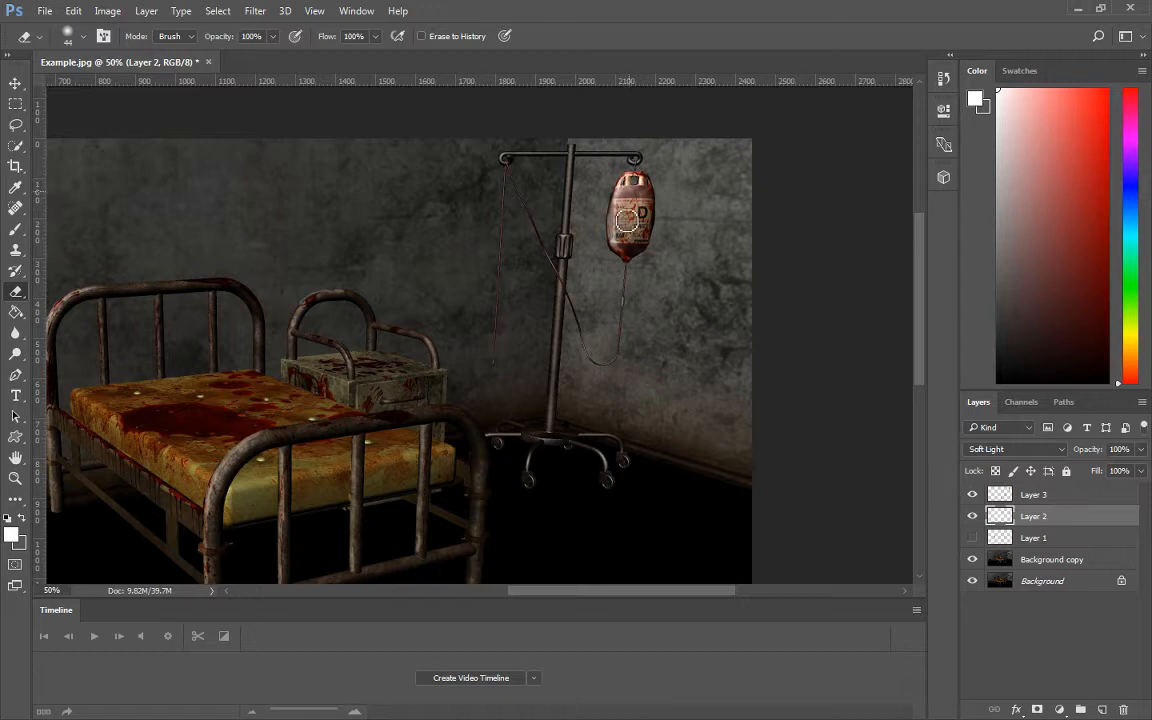
key(b)
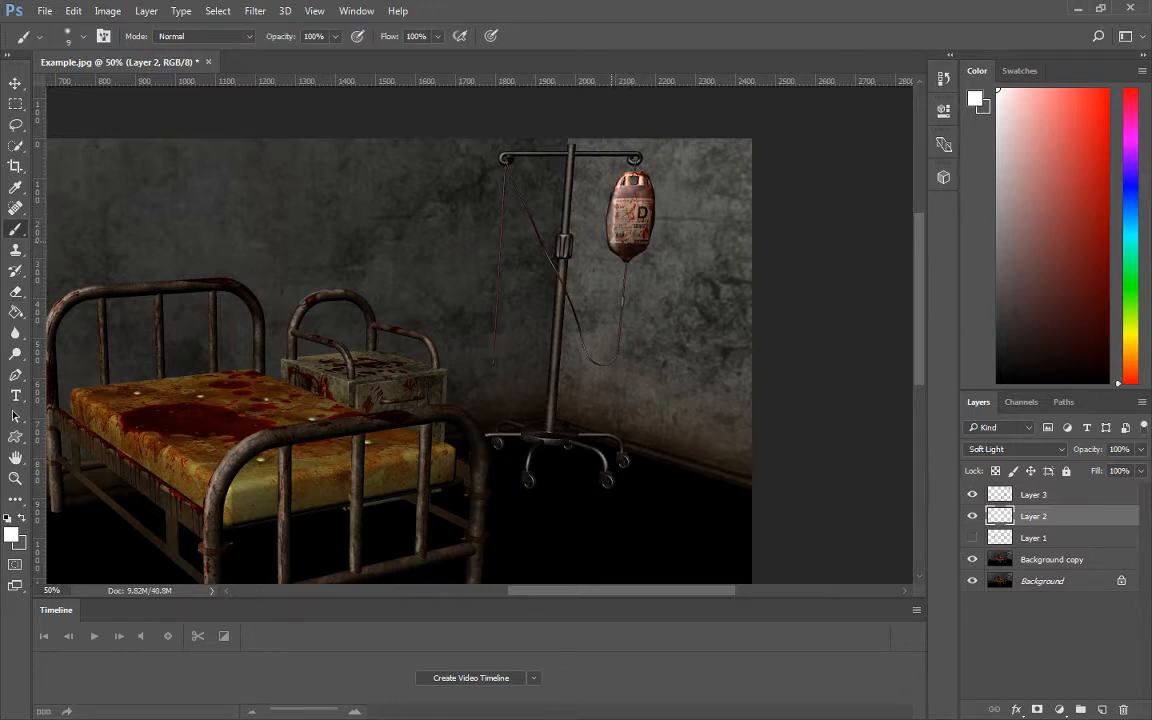
key(e)
mouse_move(624, 232)
mouse_down()
mouse_move(635, 192)
mouse_move(628, 240)
mouse_up()
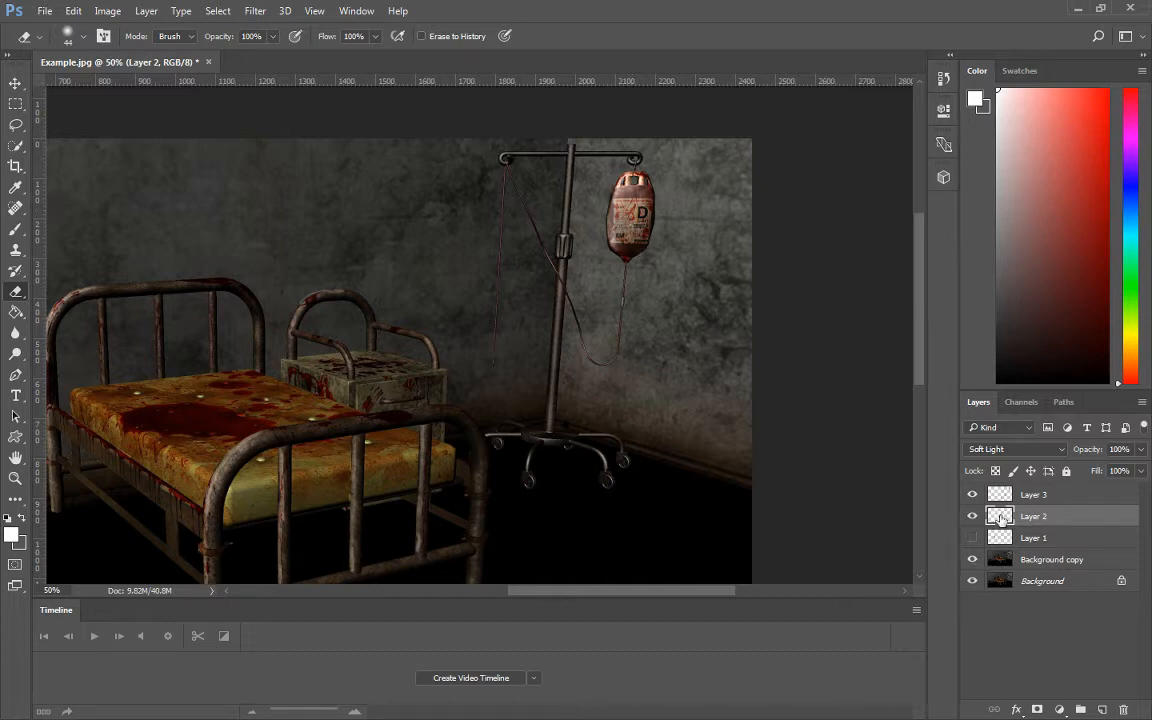
Merge duplicates of Layer 2 and Layer 3 into a single layer and hide the two originals.
key(alt+shift+bracketright)
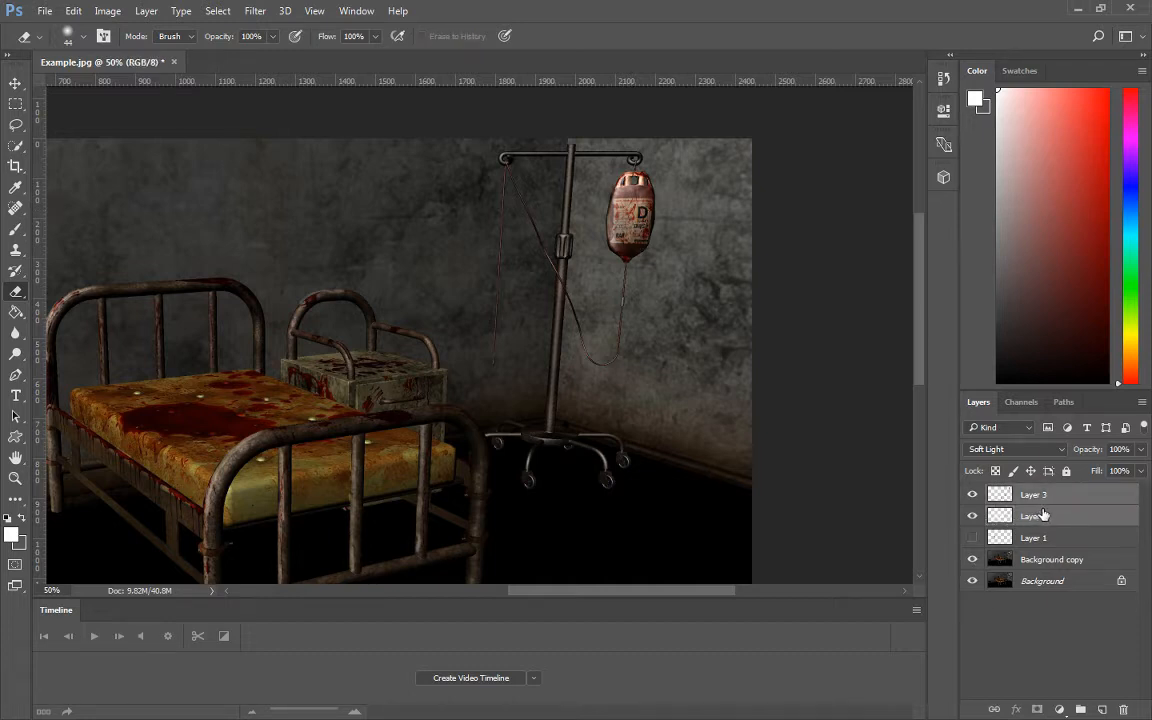
key(ctrl+j)
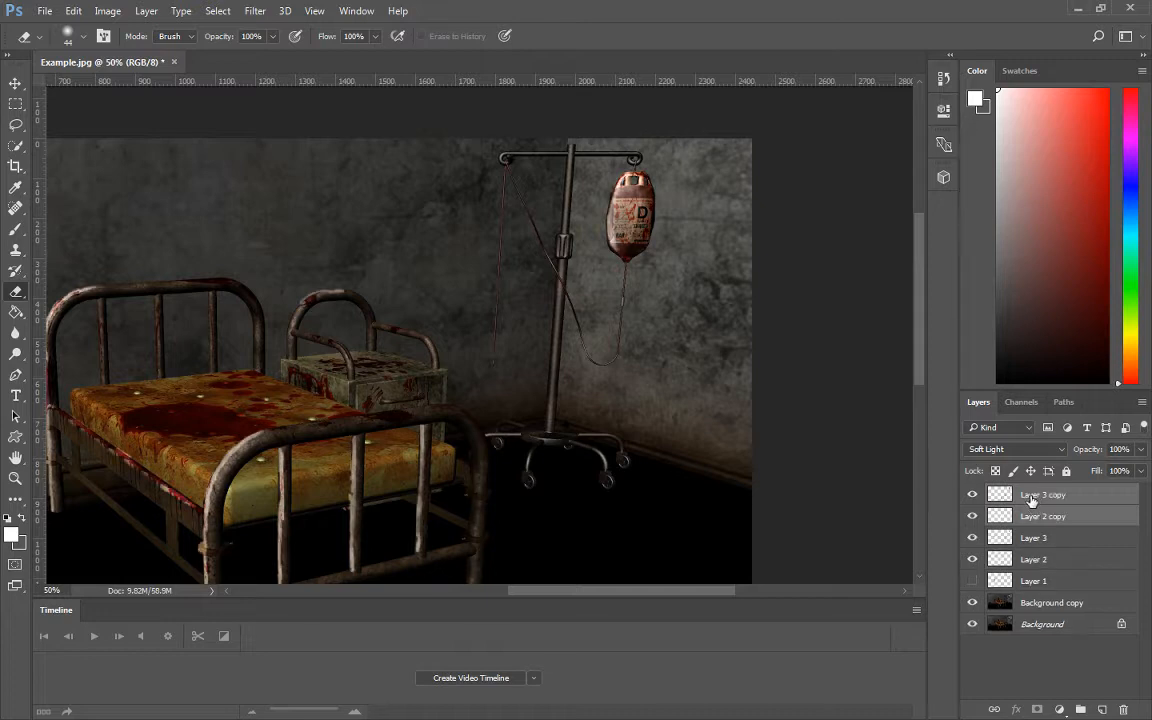
key(ctrl+e)
click(973, 516)
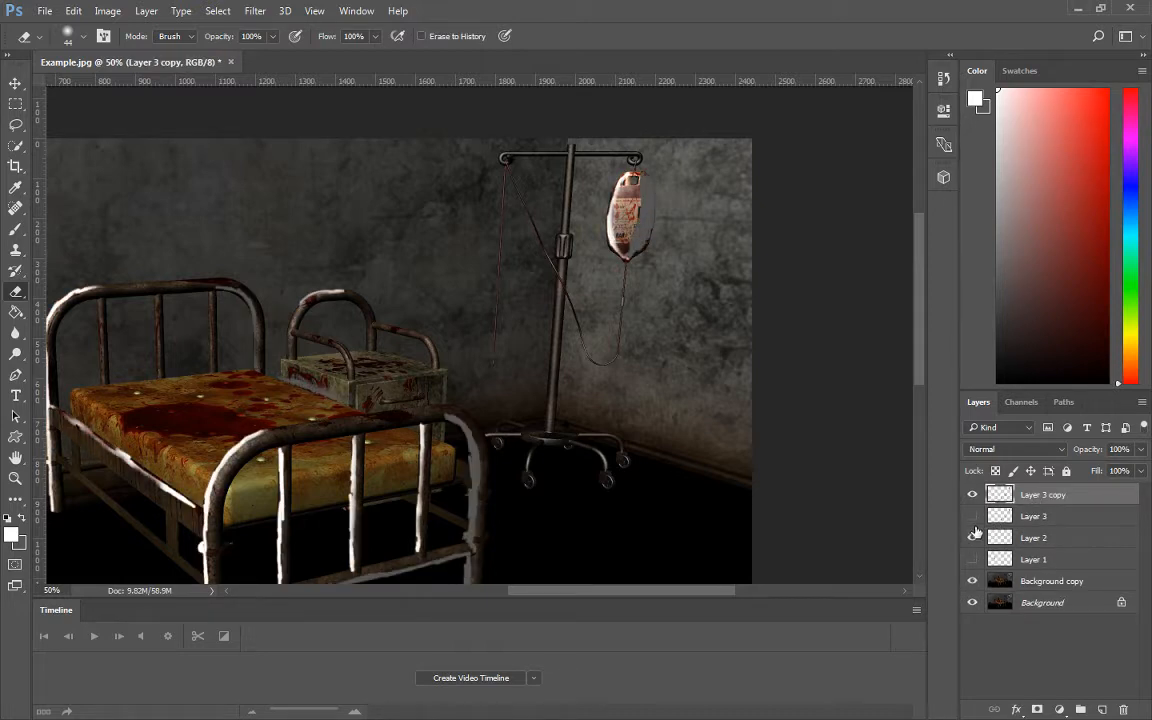
click(1035, 559)
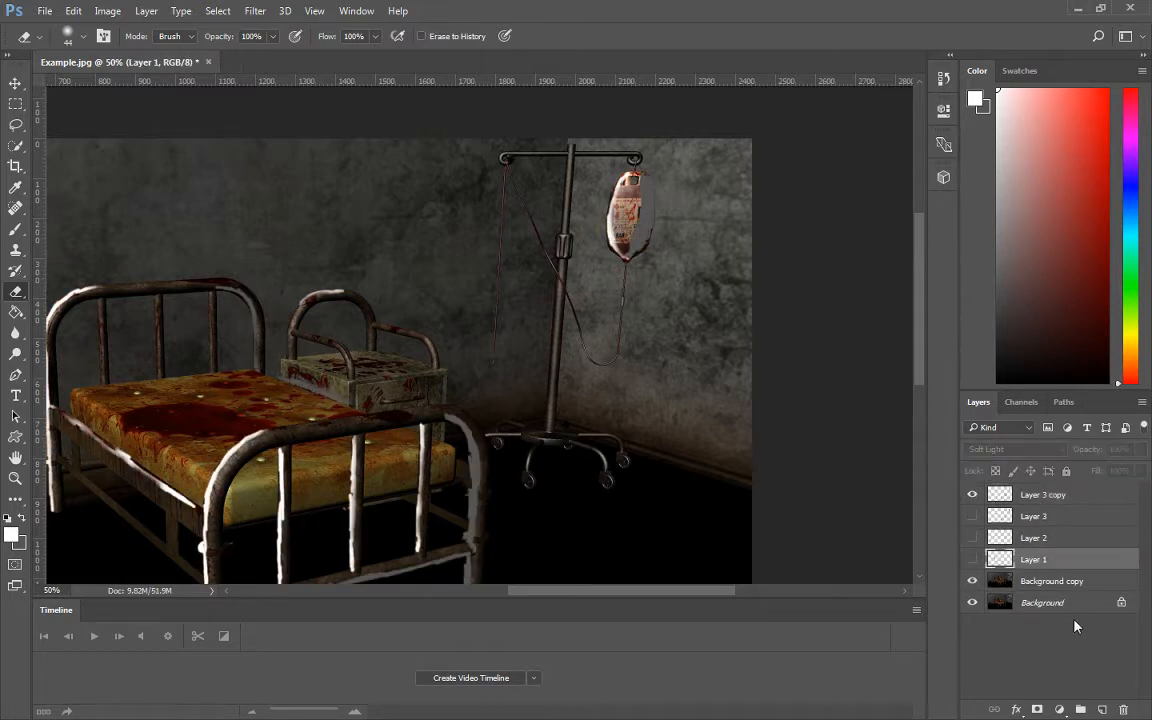
Set the blend mode of the merged Layer 3 copy to Soft Light.
click(1060, 496)
click(1012, 449)
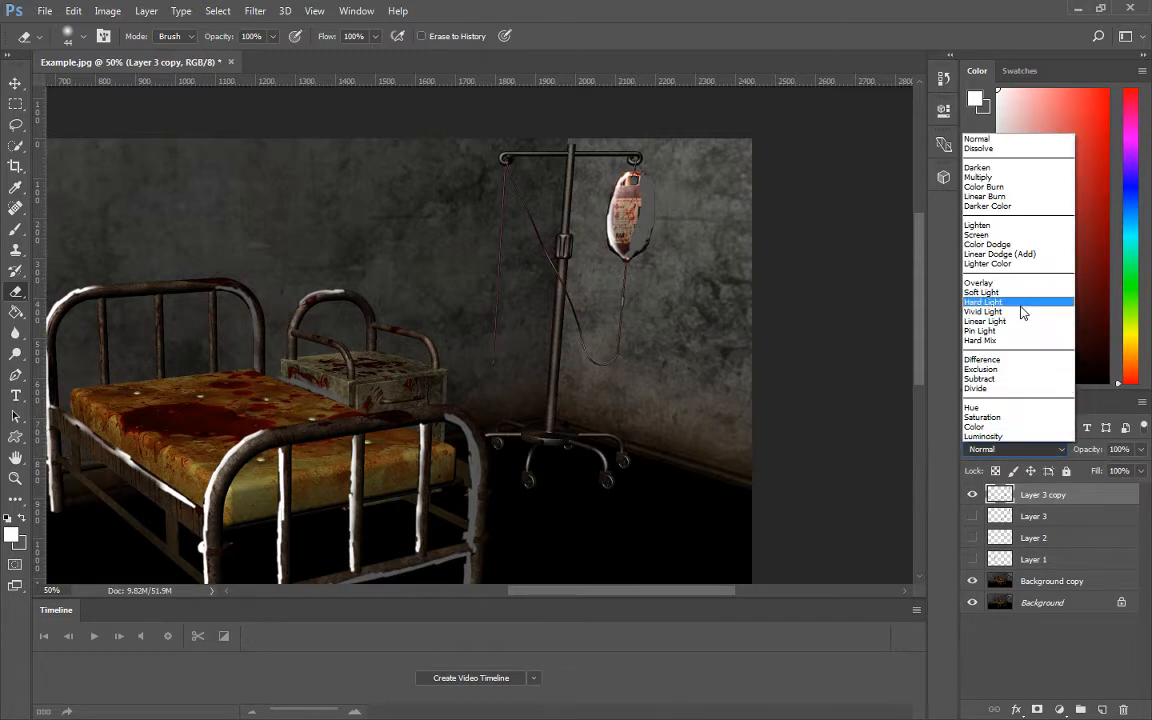
click(1015, 449)
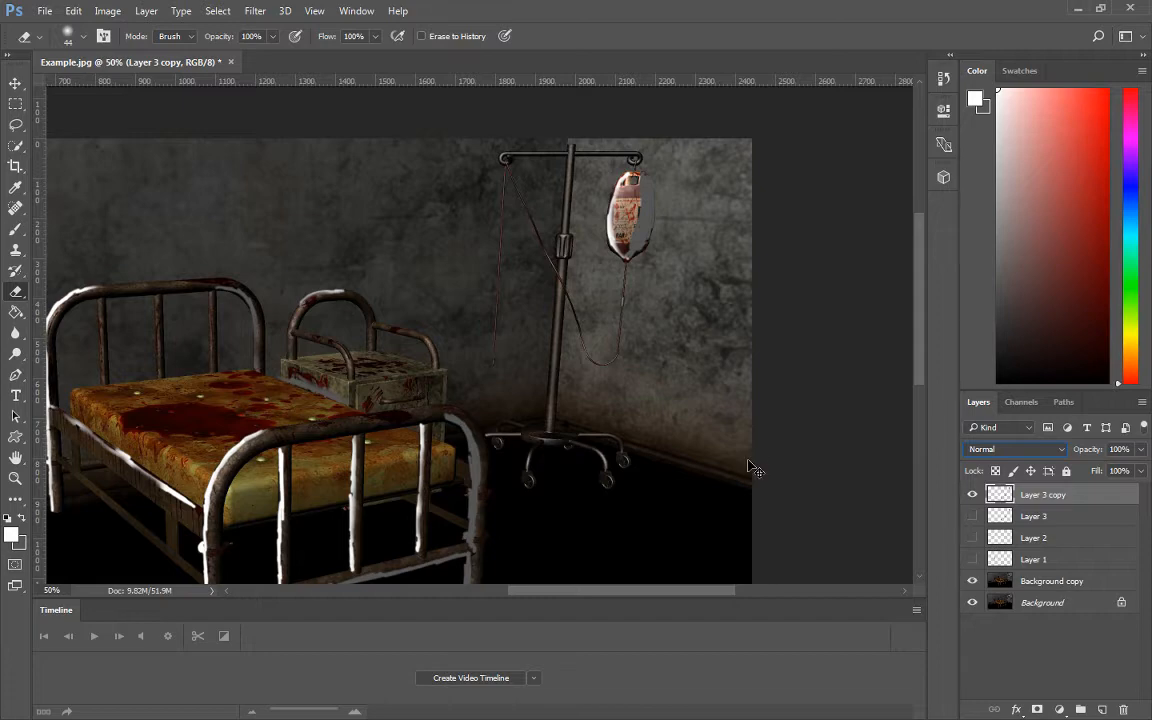
key(ctrl+0)
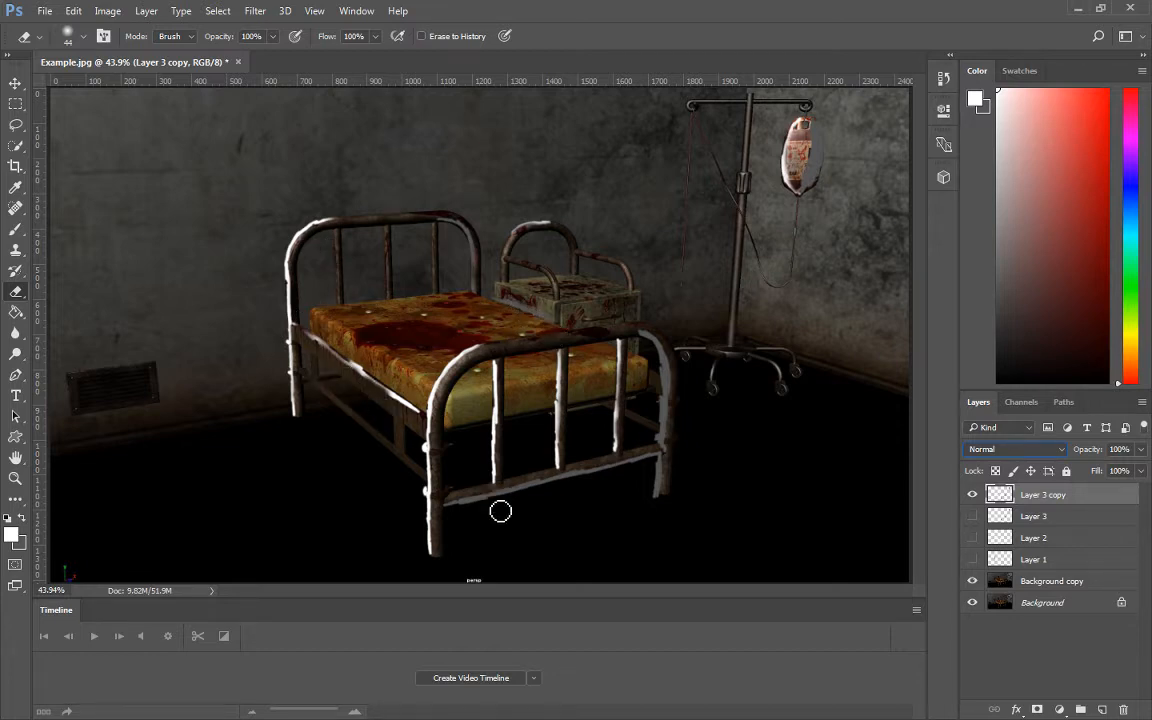
click(995, 450)
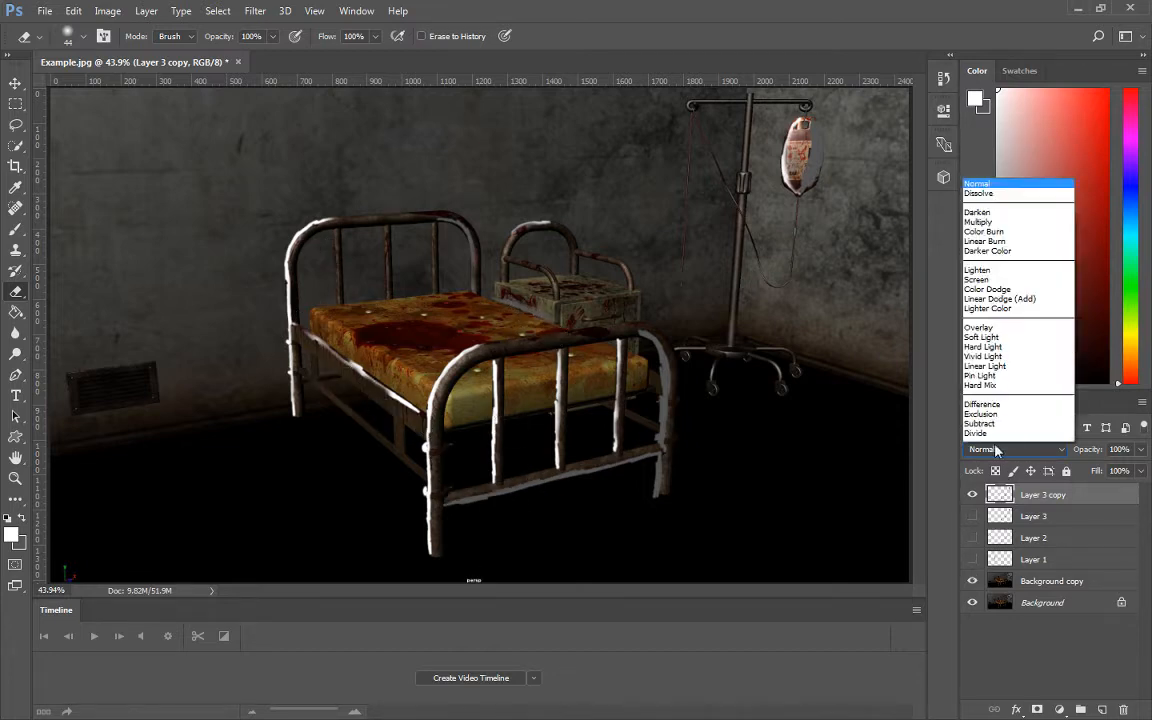
click(992, 291)
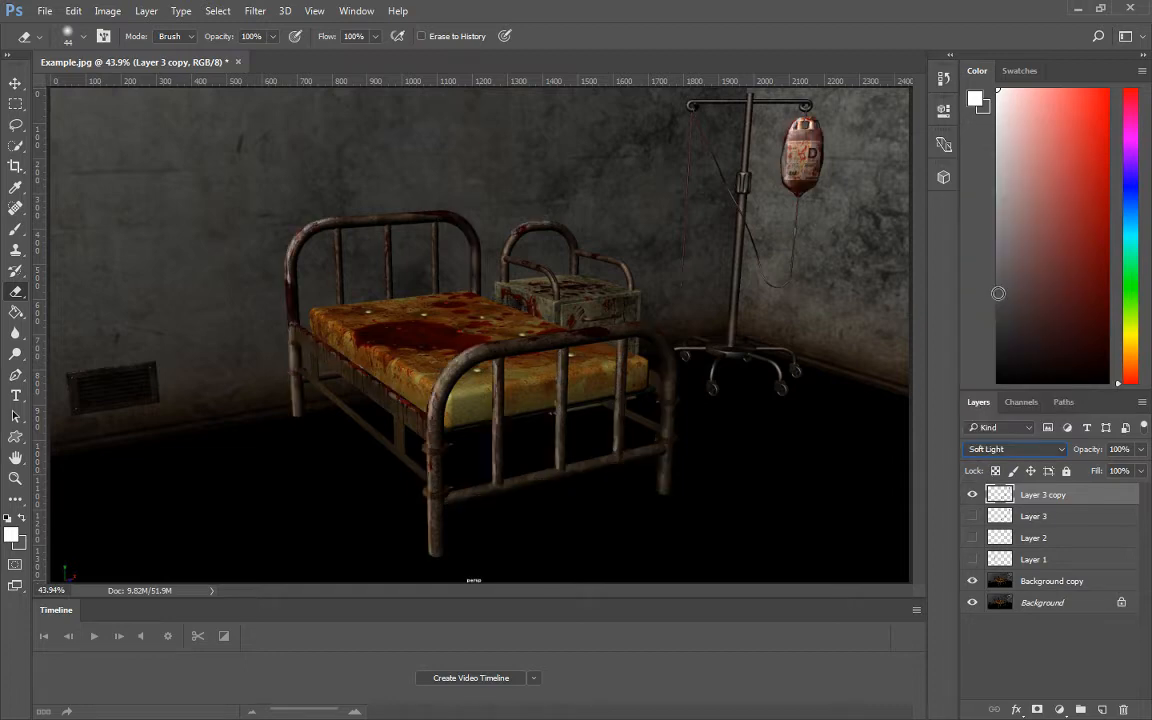
Toggle the visibility of Layer 3 copy repeatedly to compare the image with and without the painted lighting, leaving the layer visible.
click(973, 496)
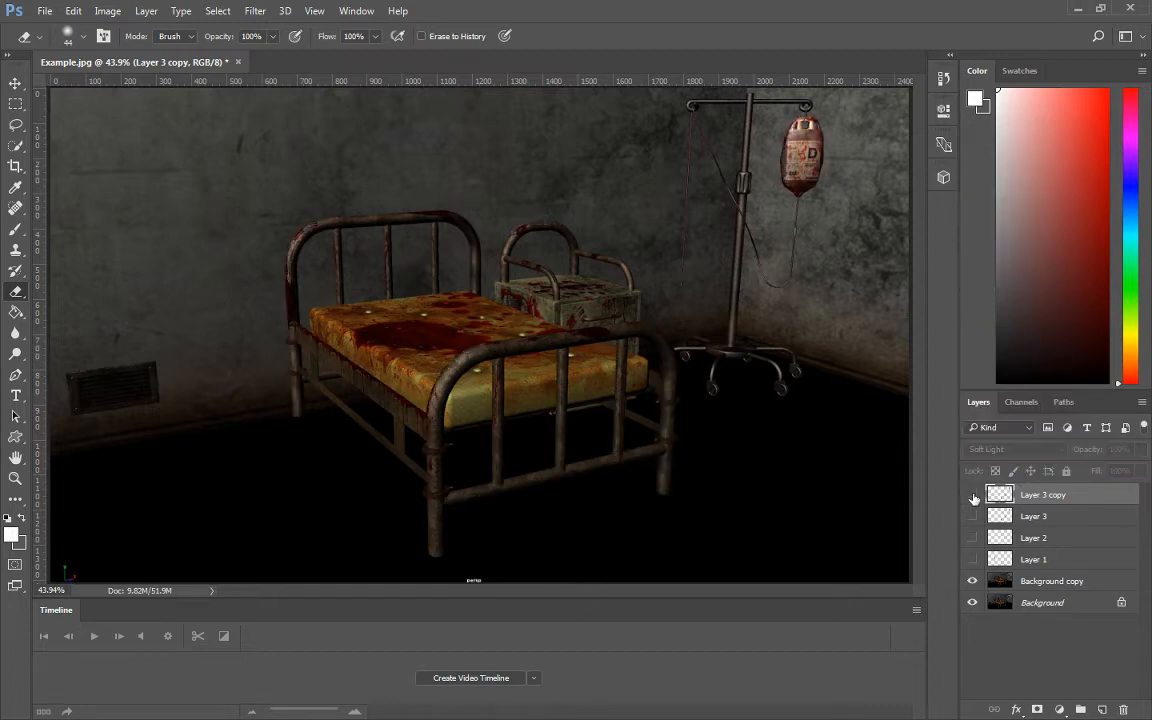
click(973, 496)
click(973, 496)
click(973, 496)
click(973, 496)
click(973, 496)
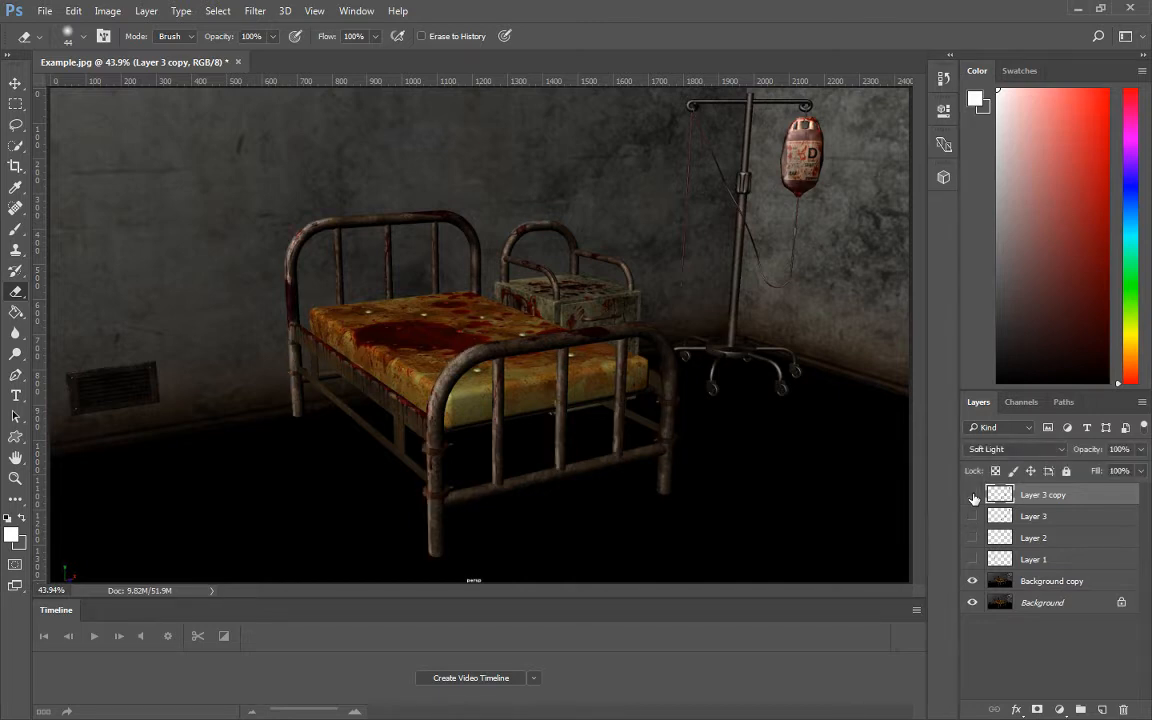
click(973, 496)
click(973, 496)
click(973, 496)
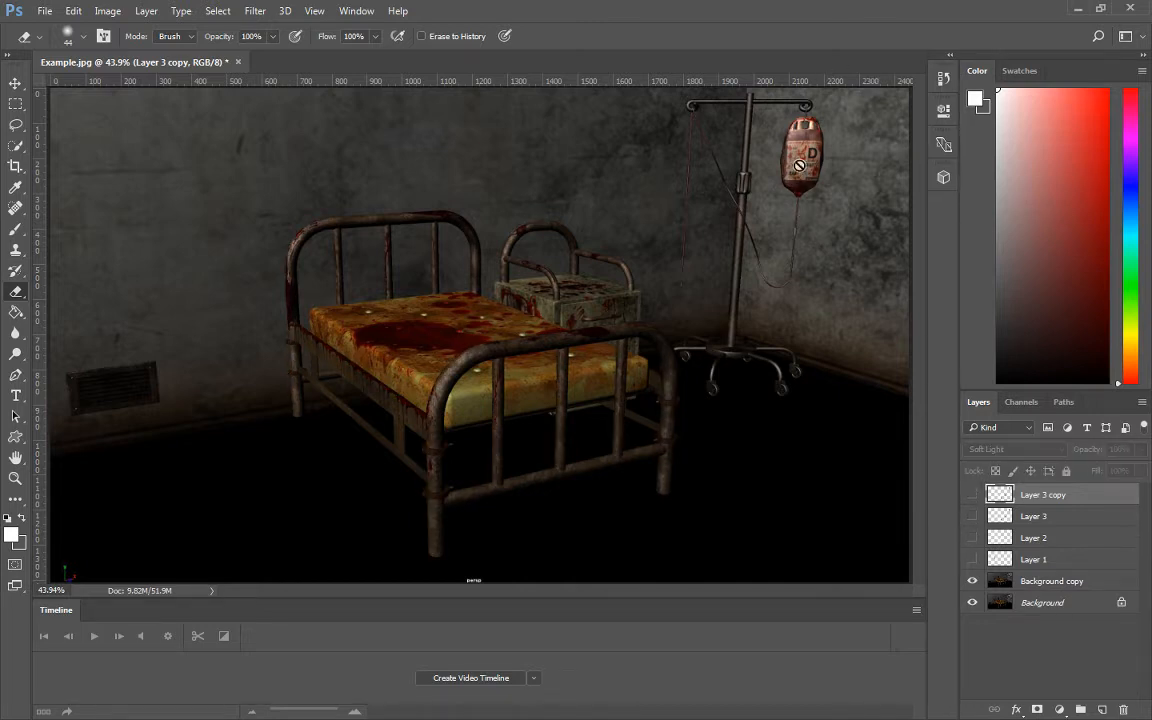
click(972, 496)
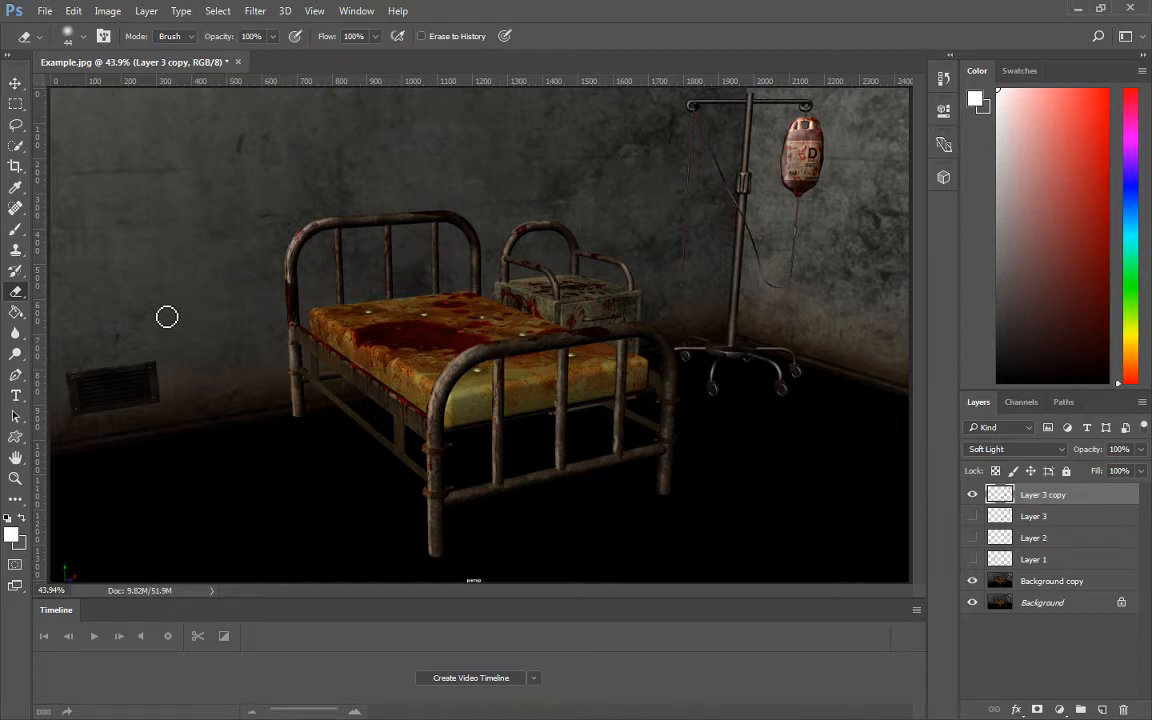
Open the Brightness/Contrast adjustment for the Background copy layer.
click(1038, 593)
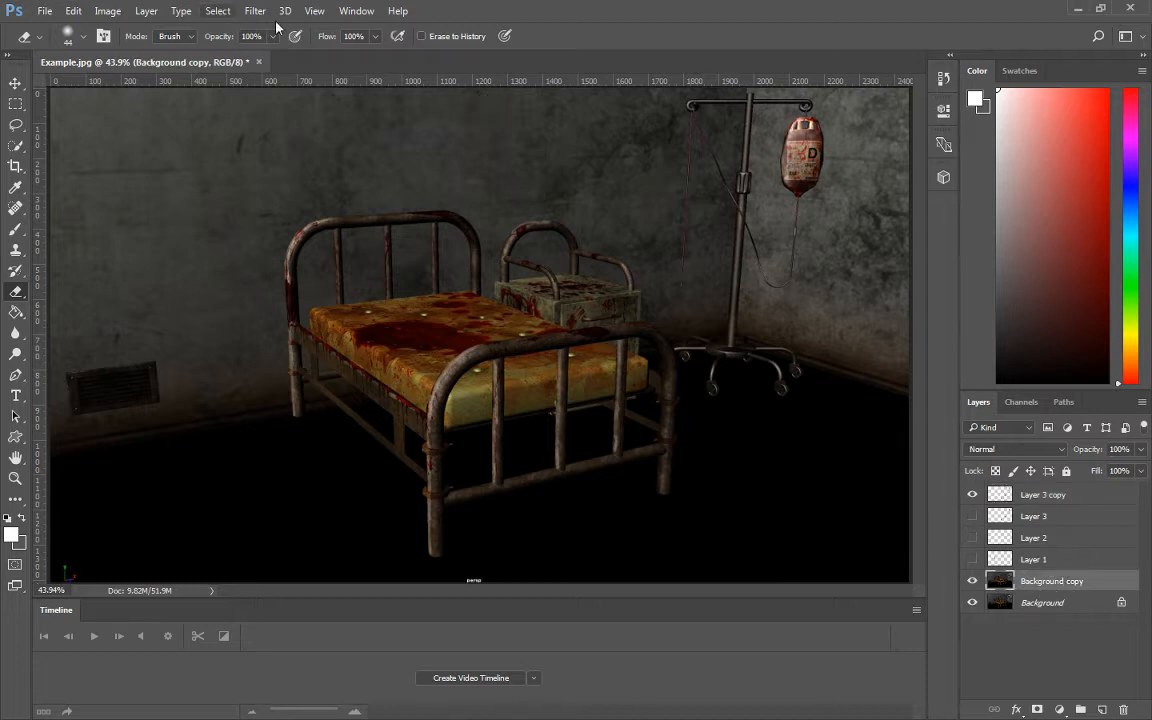
click(105, 12)
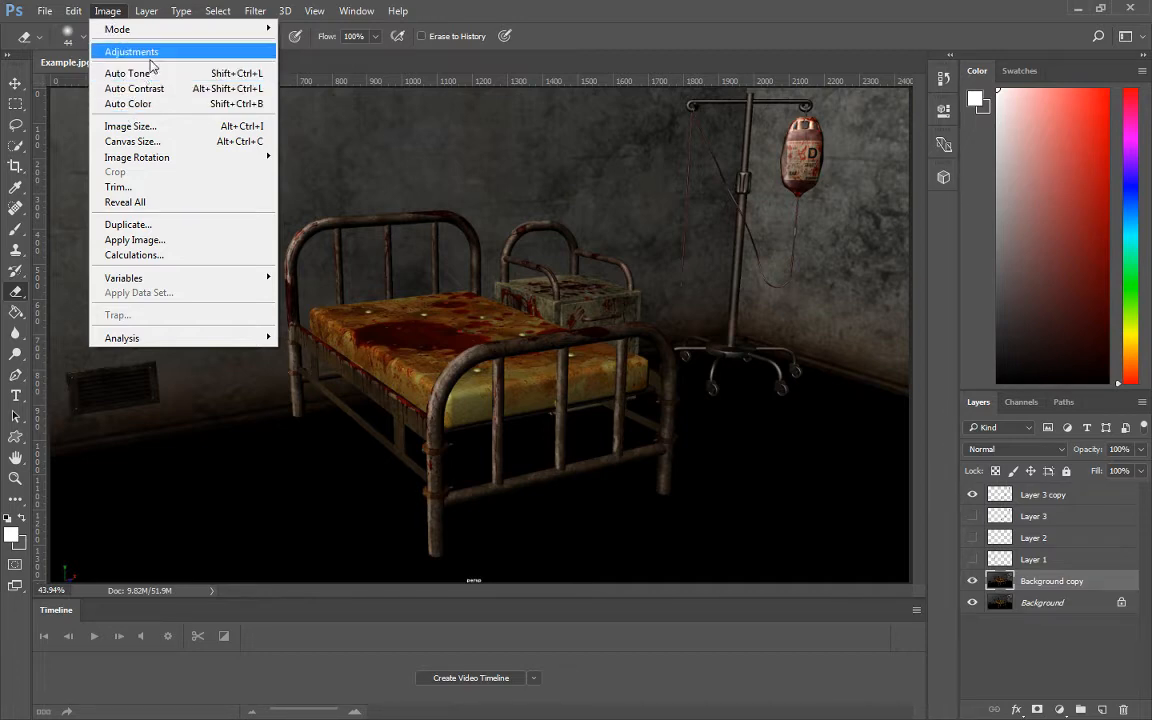
mouse_move(140, 52)
click(336, 51)
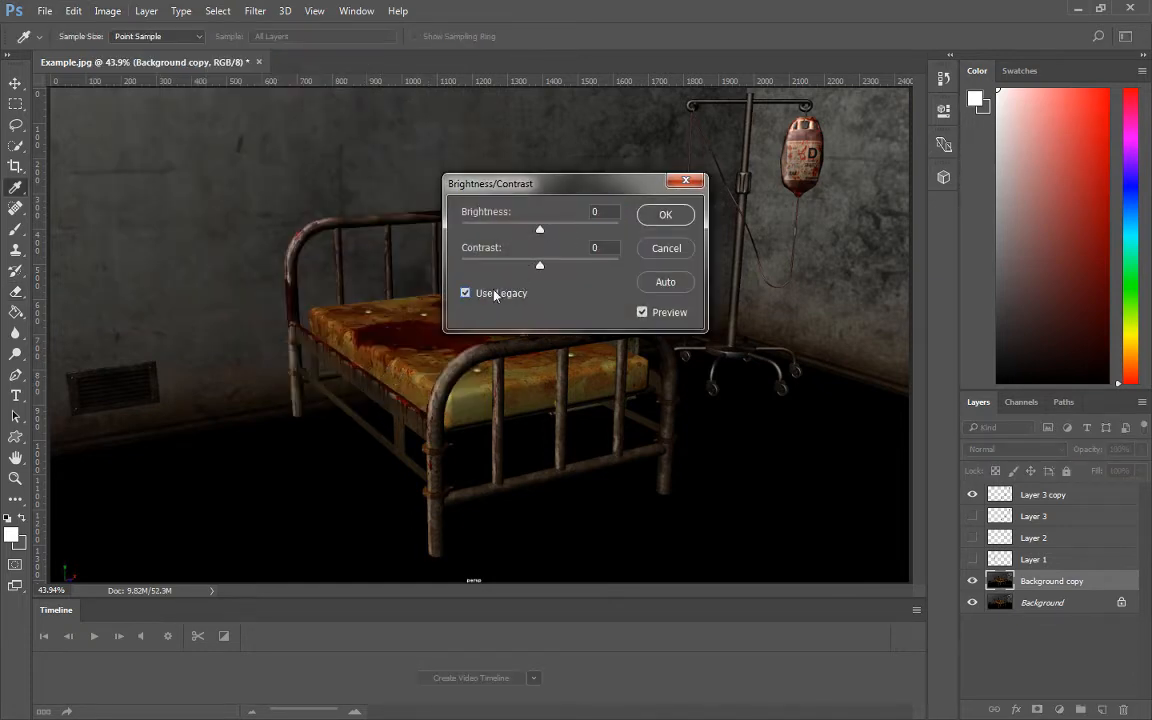
Compare raised brightness with and without the Use Legacy option, leaving the option off and brightness at 0.
drag(547, 226, 572, 231)
click(499, 292)
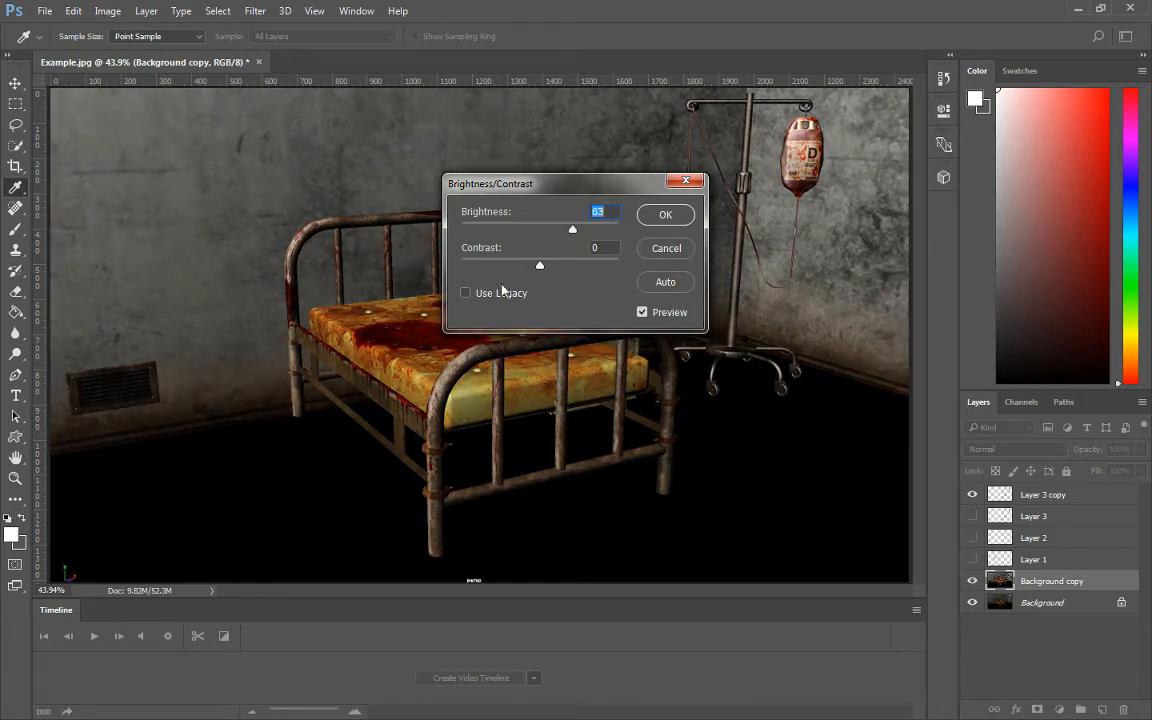
click(500, 295)
click(563, 227)
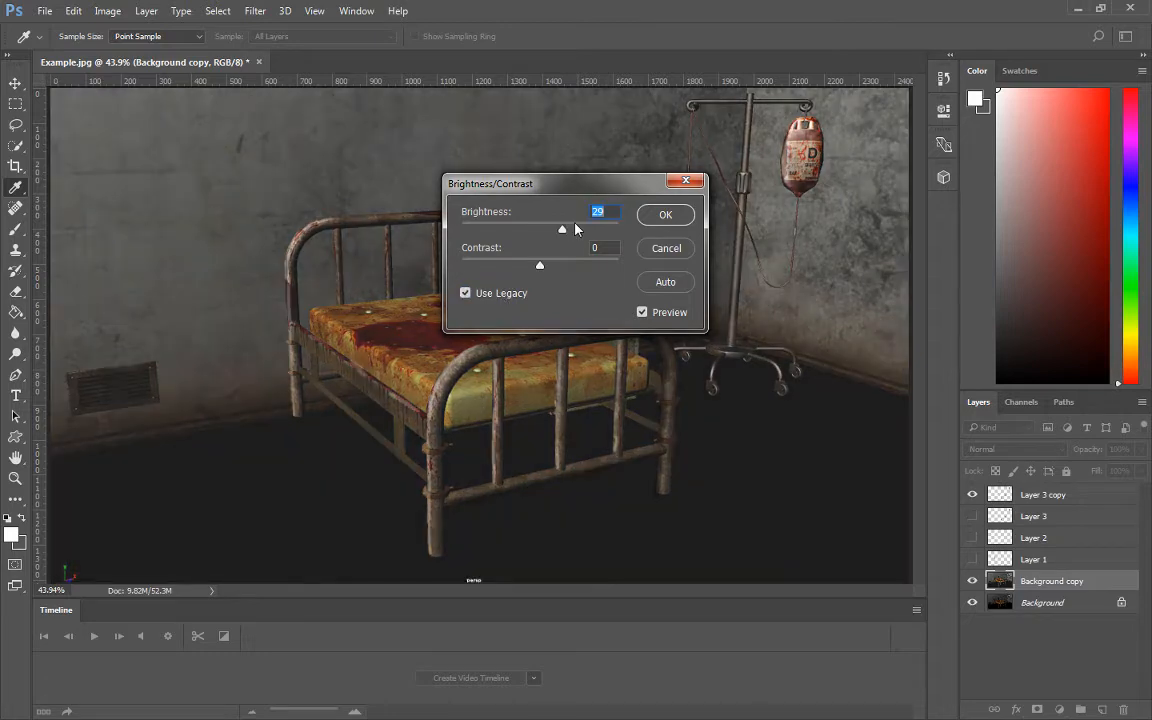
click(543, 228)
click(497, 297)
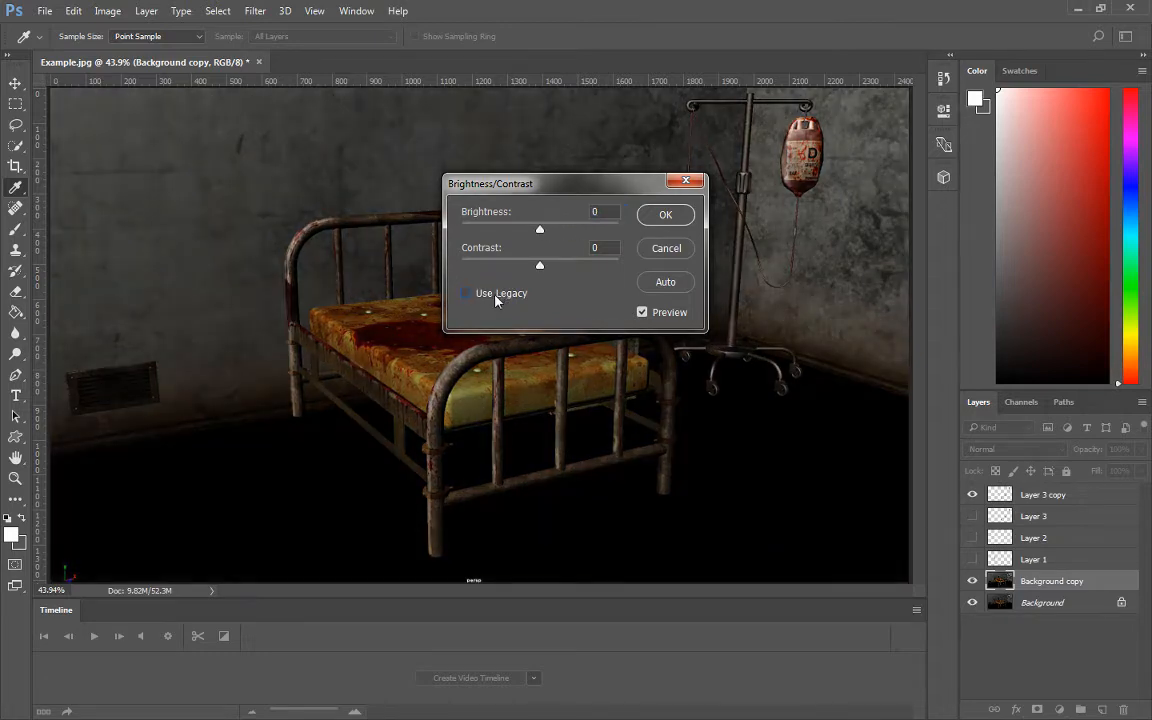
Set brightness to 87 and contrast to 71 on the Background copy layer and apply the adjustment.
drag(567, 229, 587, 230)
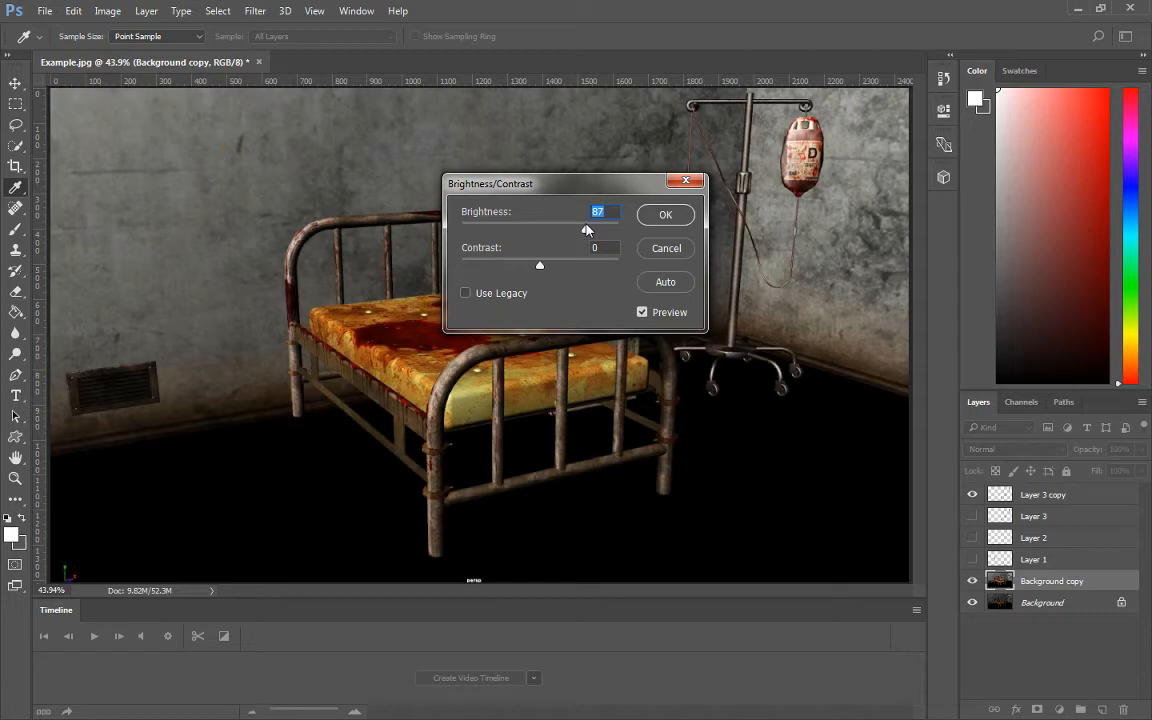
drag(539, 265, 585, 268)
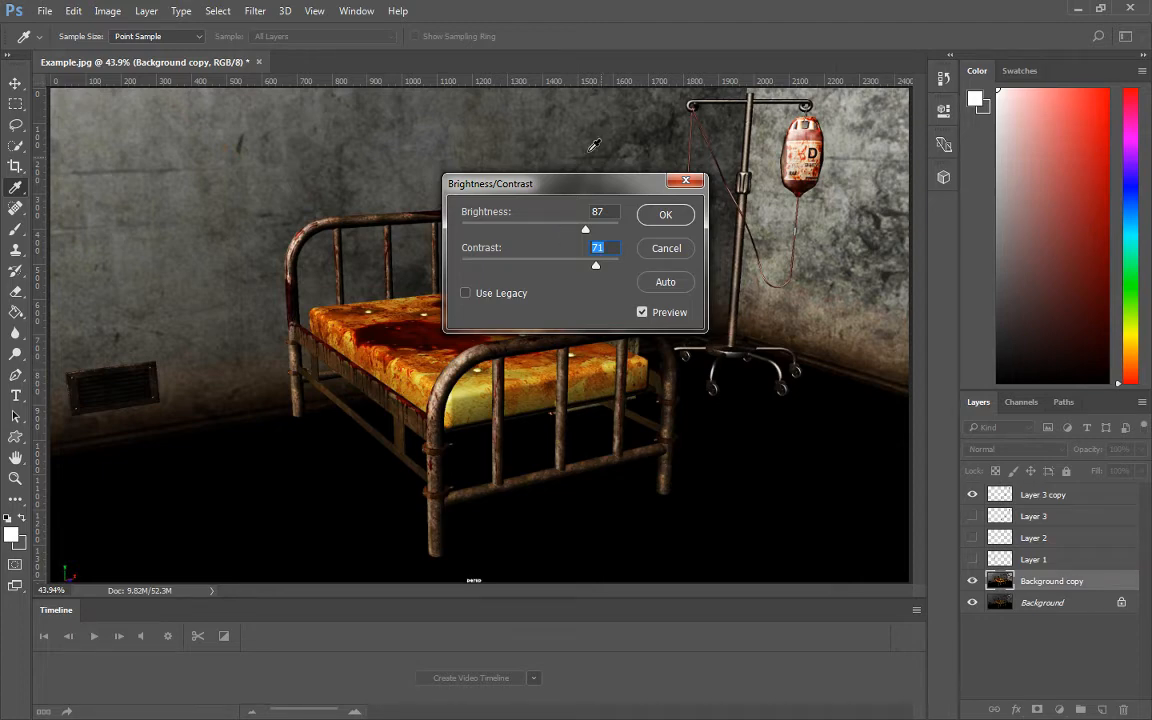
click(663, 216)
key(e)
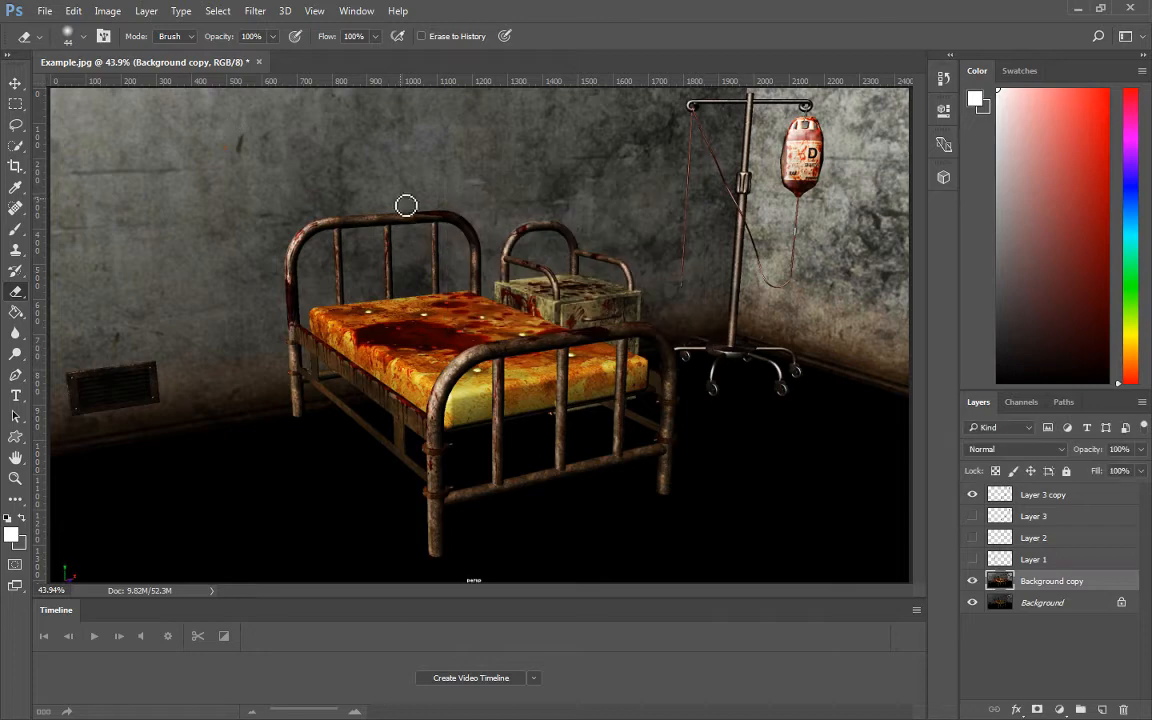
Try a Hue/Saturation adjustment on the Background copy layer with saturation -22, lightness +6 and a shifted hue.
click(108, 10)
mouse_move(120, 51)
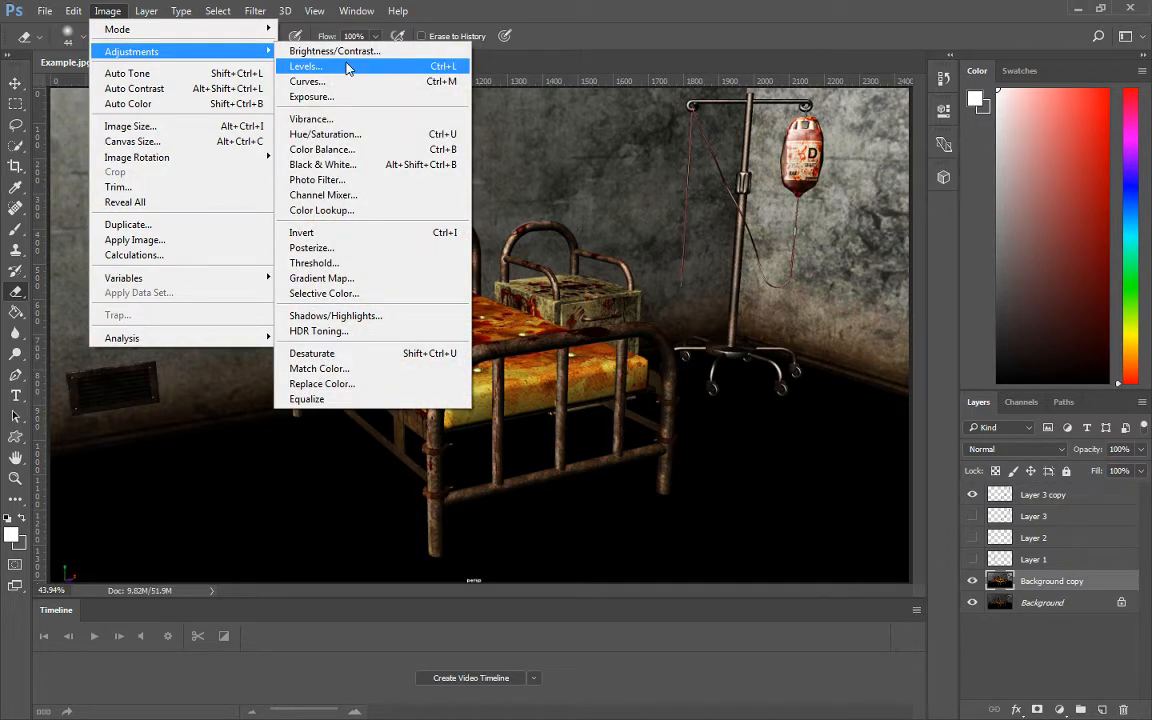
click(340, 139)
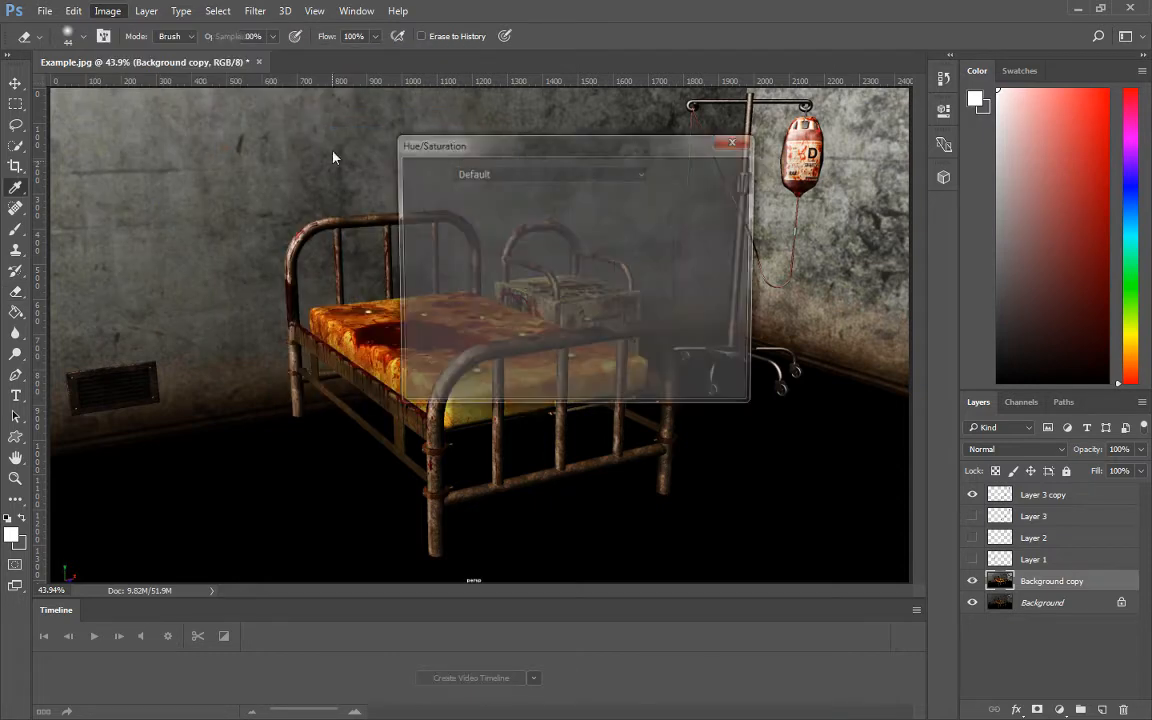
drag(546, 144, 769, 77)
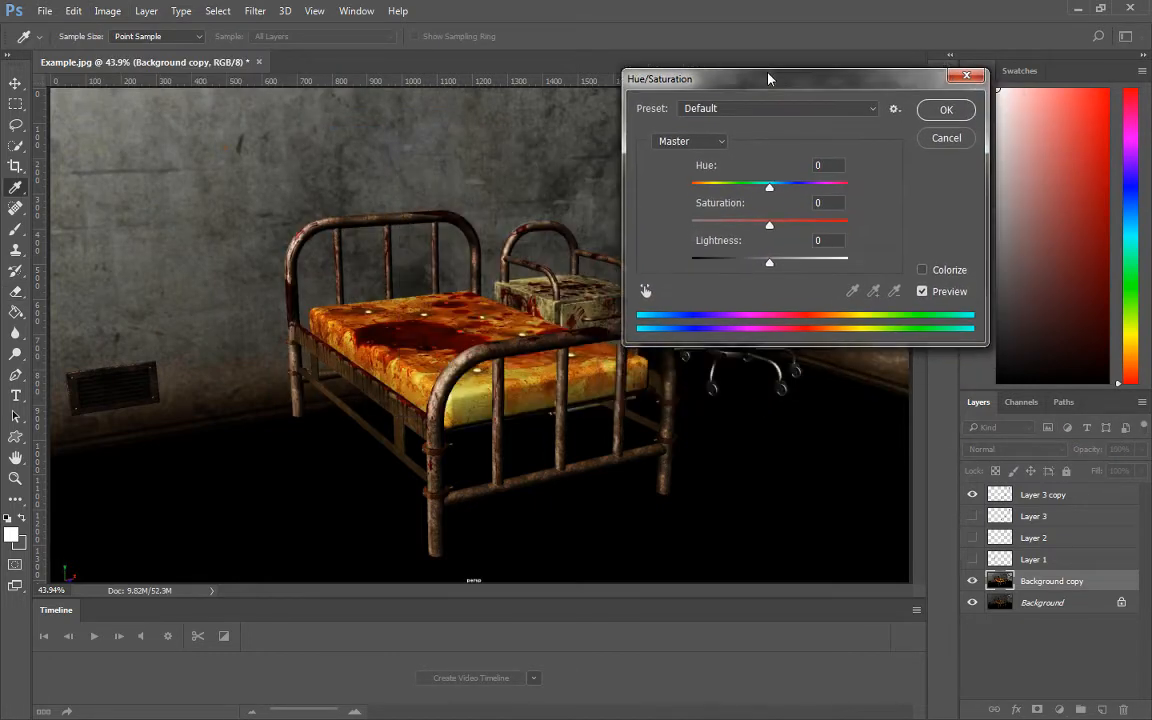
drag(769, 260, 753, 237)
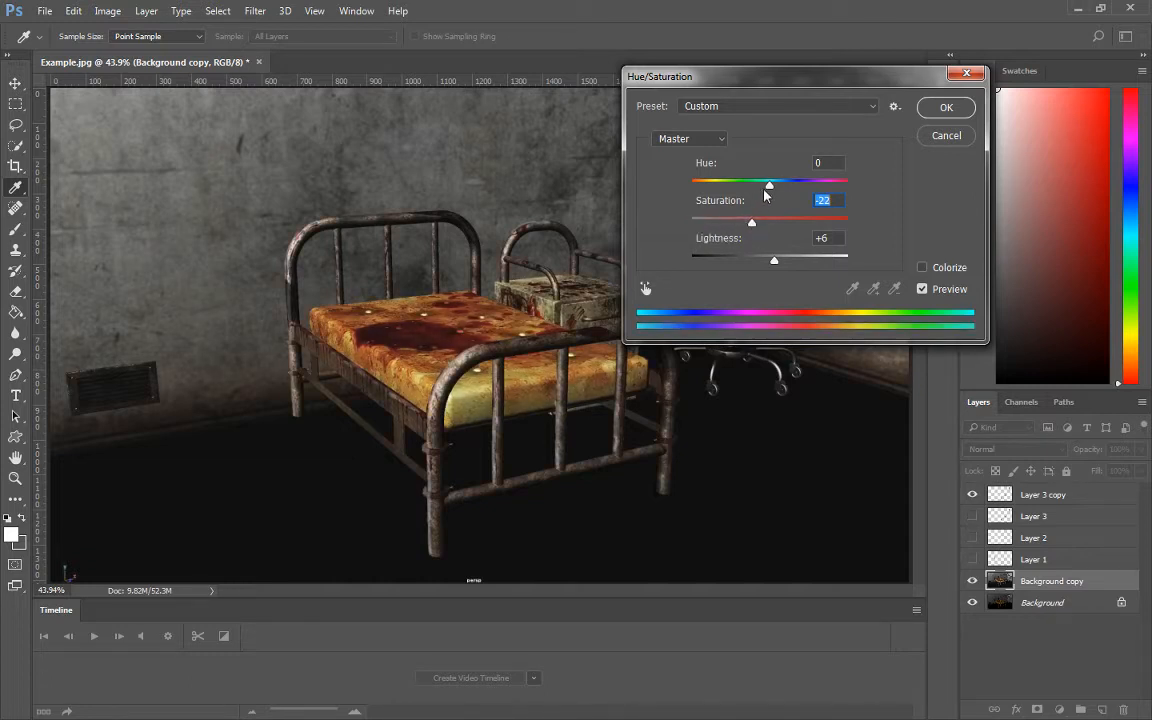
drag(767, 186, 748, 201)
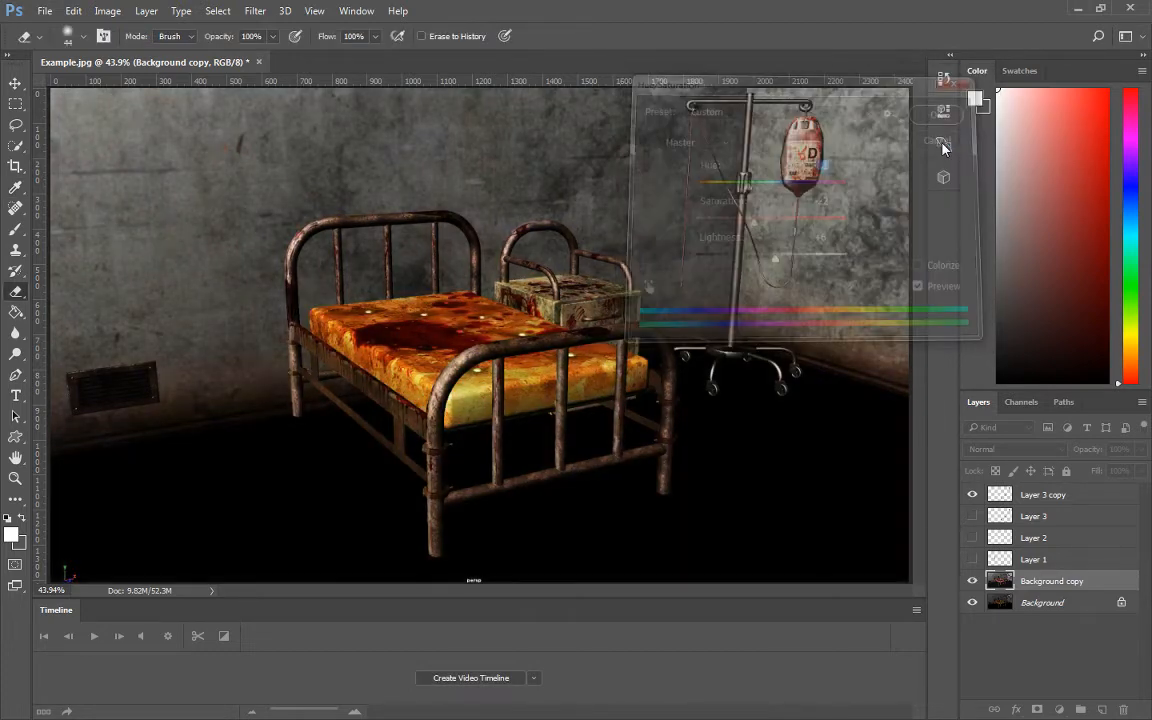
Apply Auto Tone to the Background copy layer.
click(107, 10)
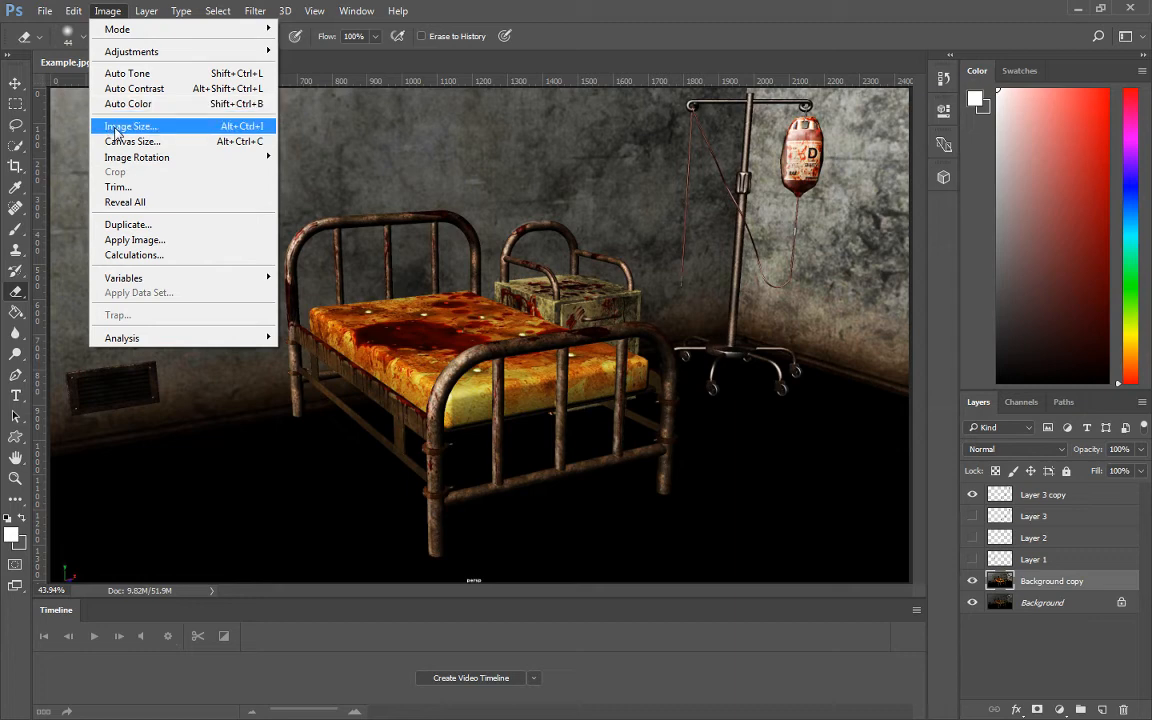
mouse_move(122, 51)
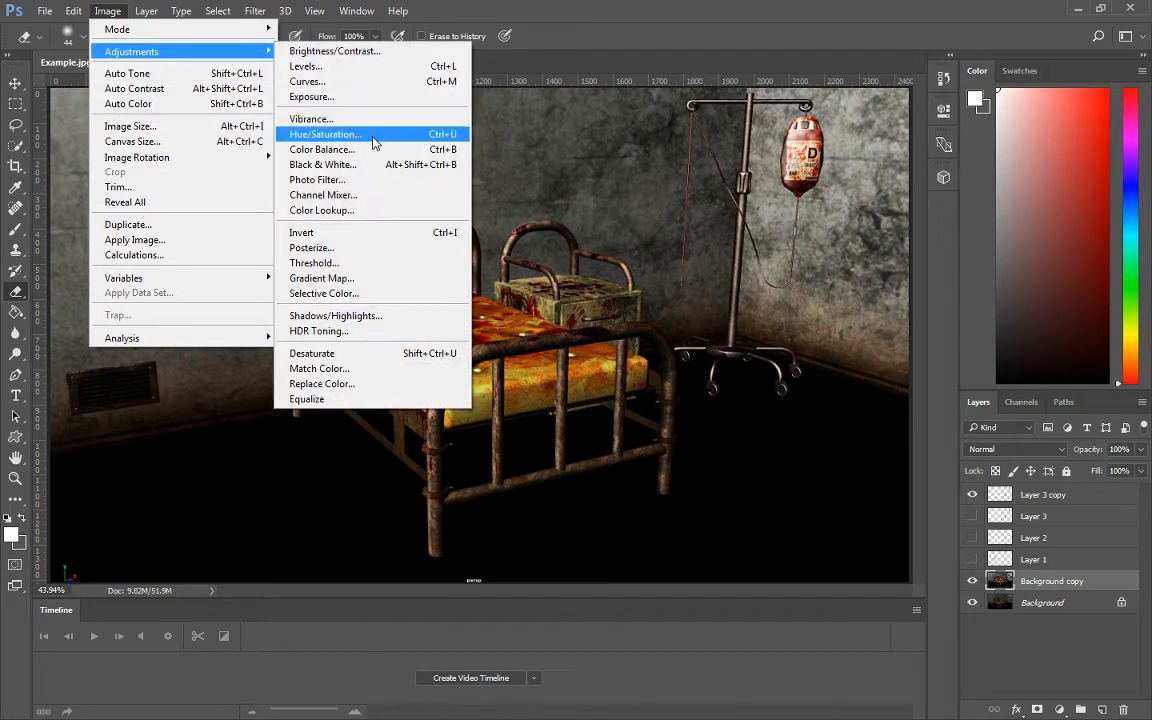
click(192, 75)
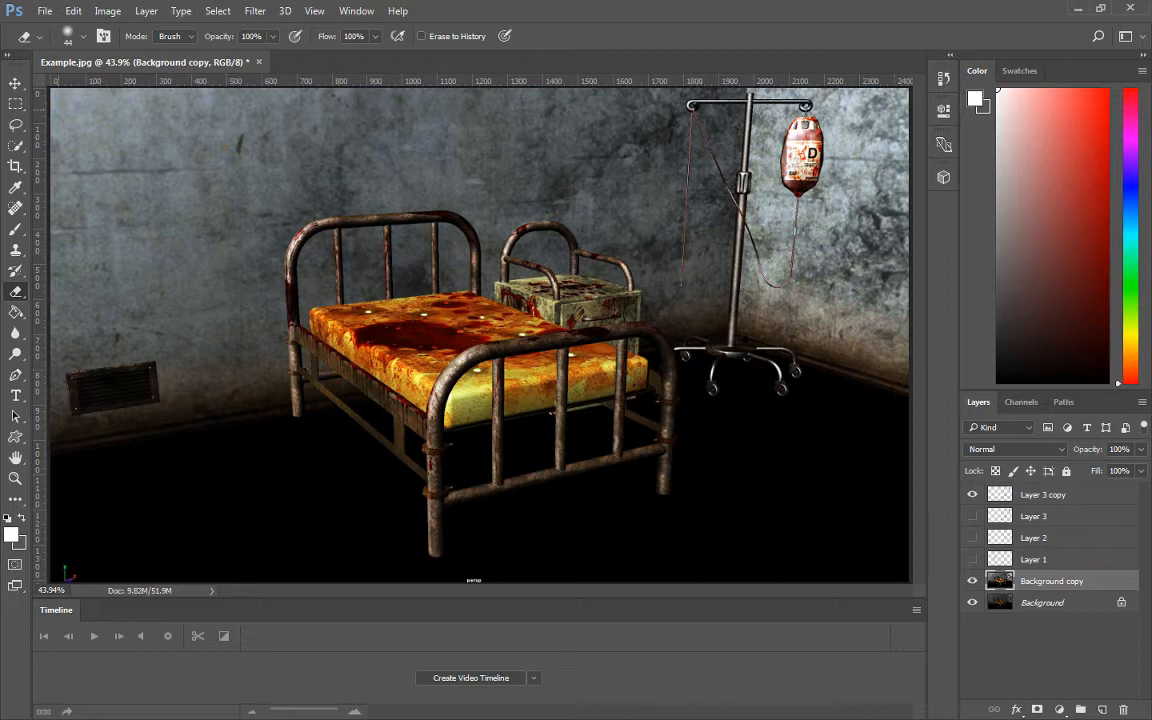
Try an Exposure adjustment on the Background copy layer with exposure +0.94, offset +0.0236 and gamma correction 1.37, and discard it.
click(87, 11)
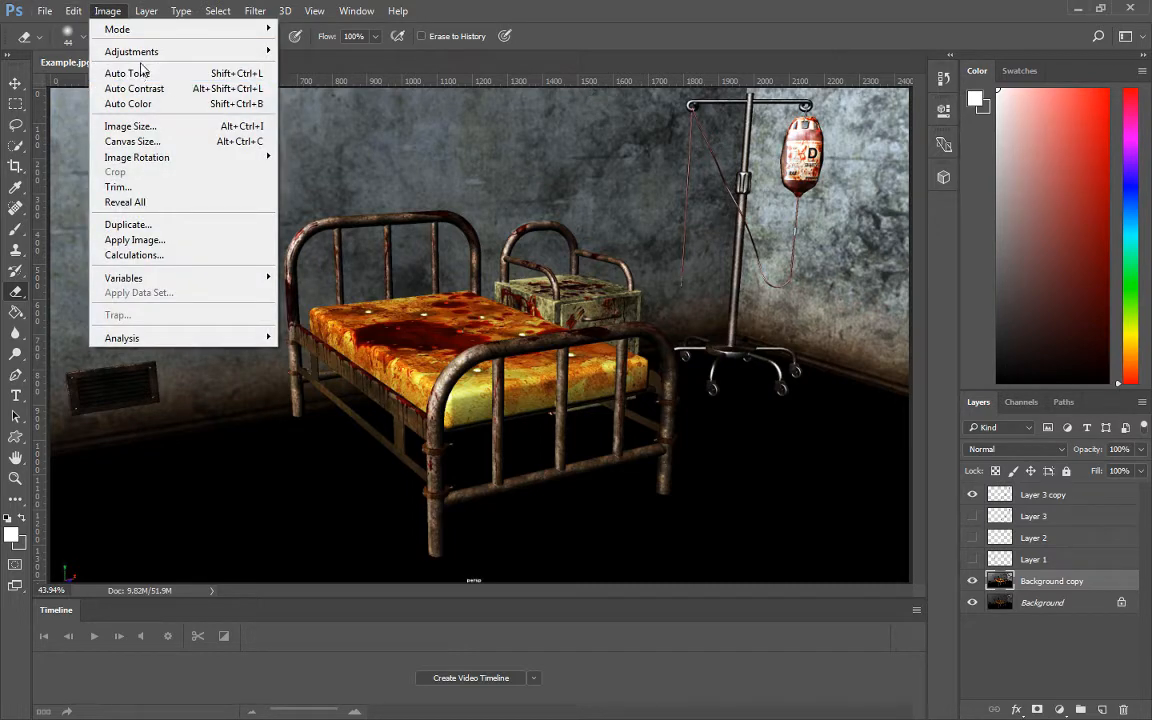
mouse_move(168, 55)
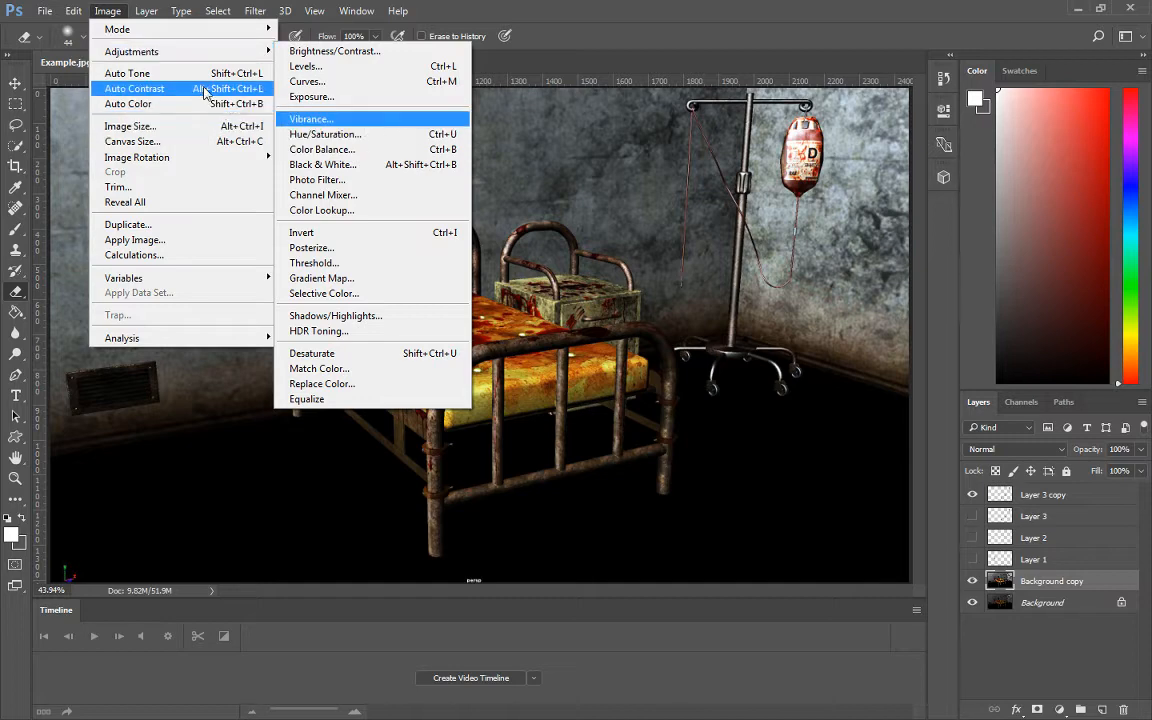
click(339, 97)
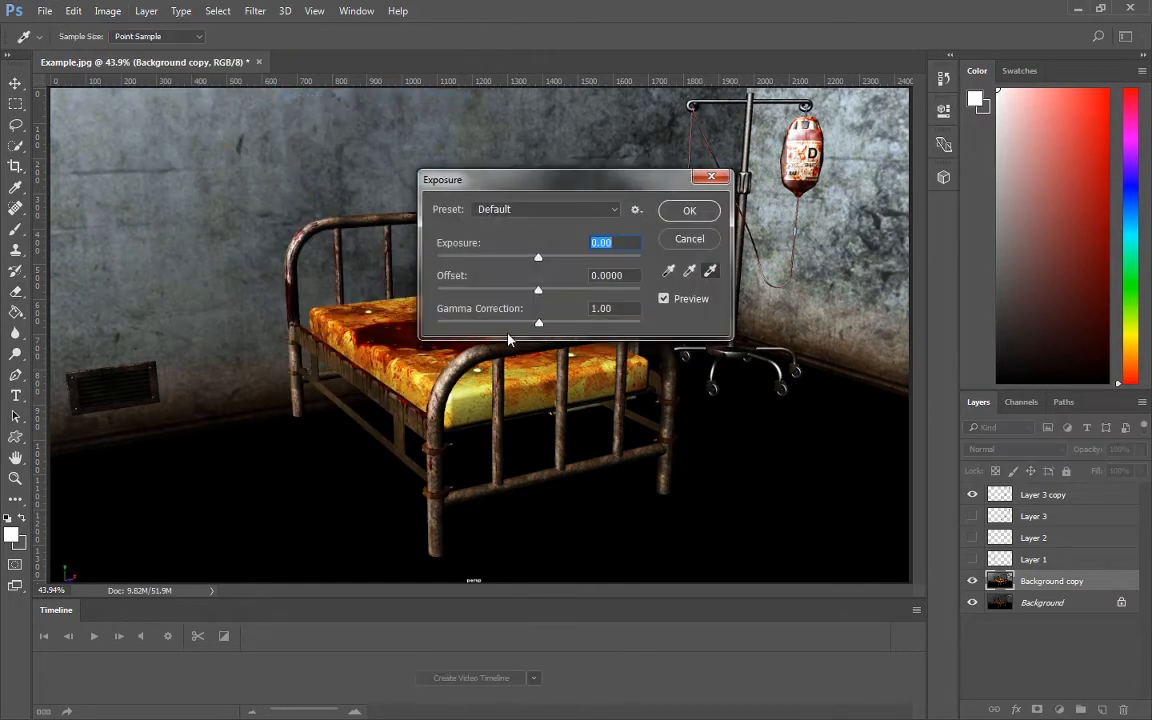
drag(538, 259, 512, 323)
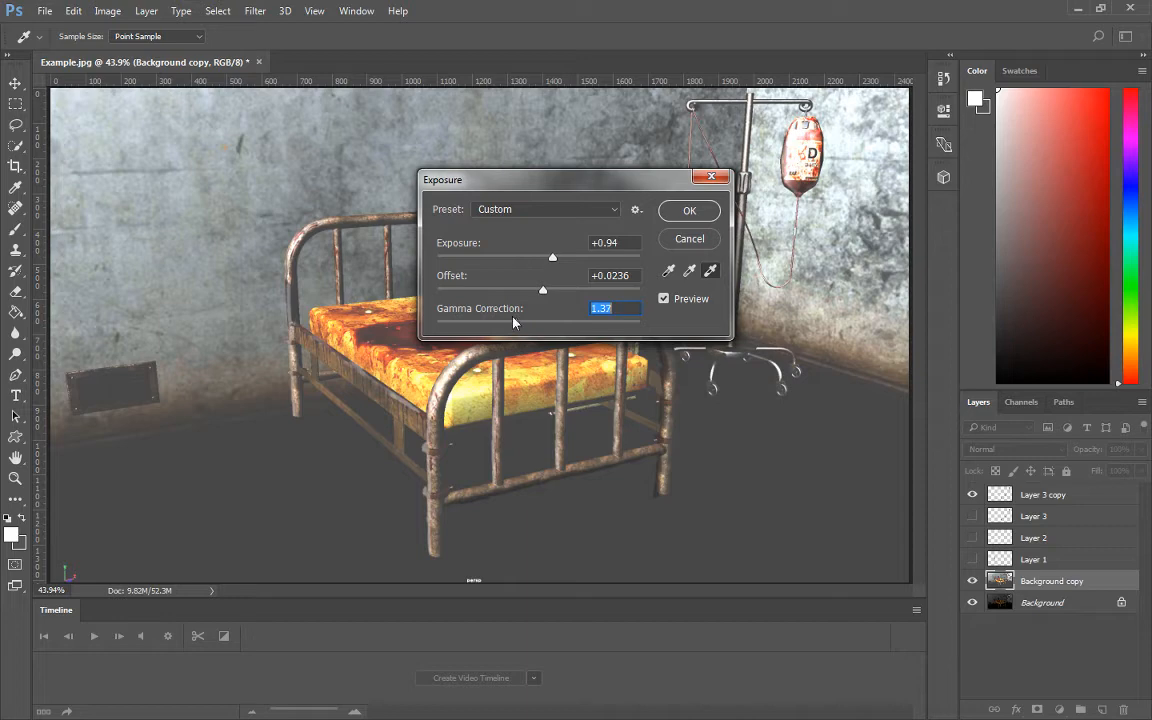
click(689, 239)
Apply Shadows/Highlights to the Background copy layer with shadows at 18% and highlights at 35%.
click(107, 11)
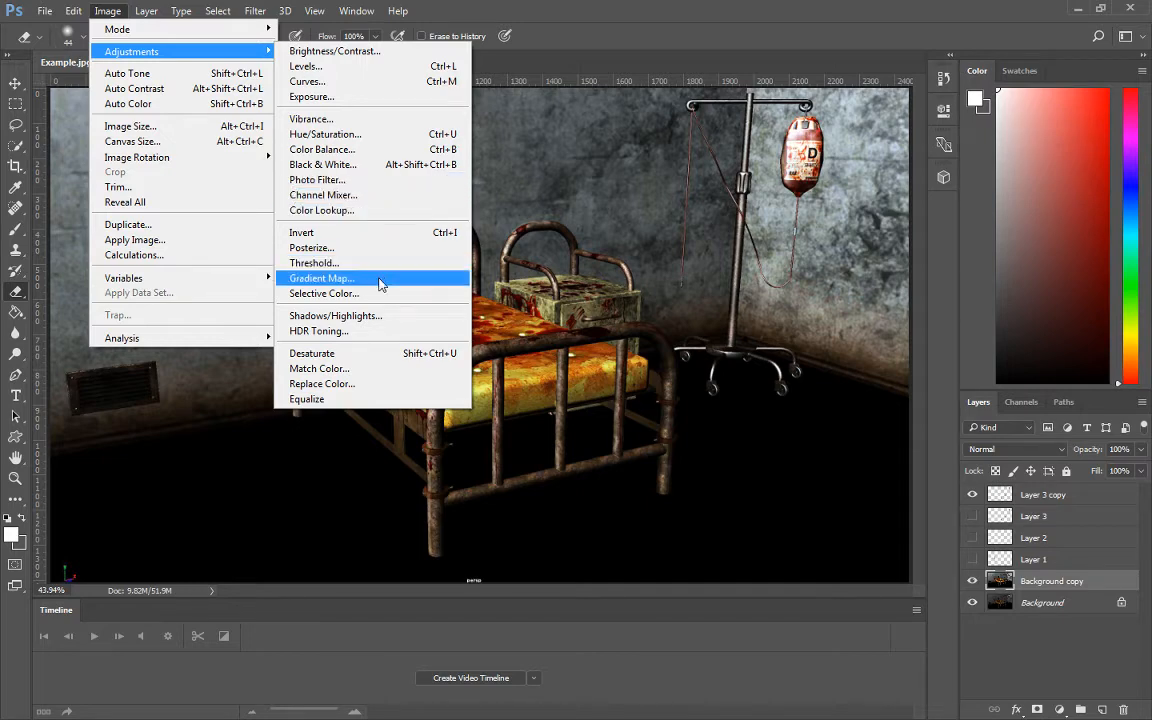
click(338, 315)
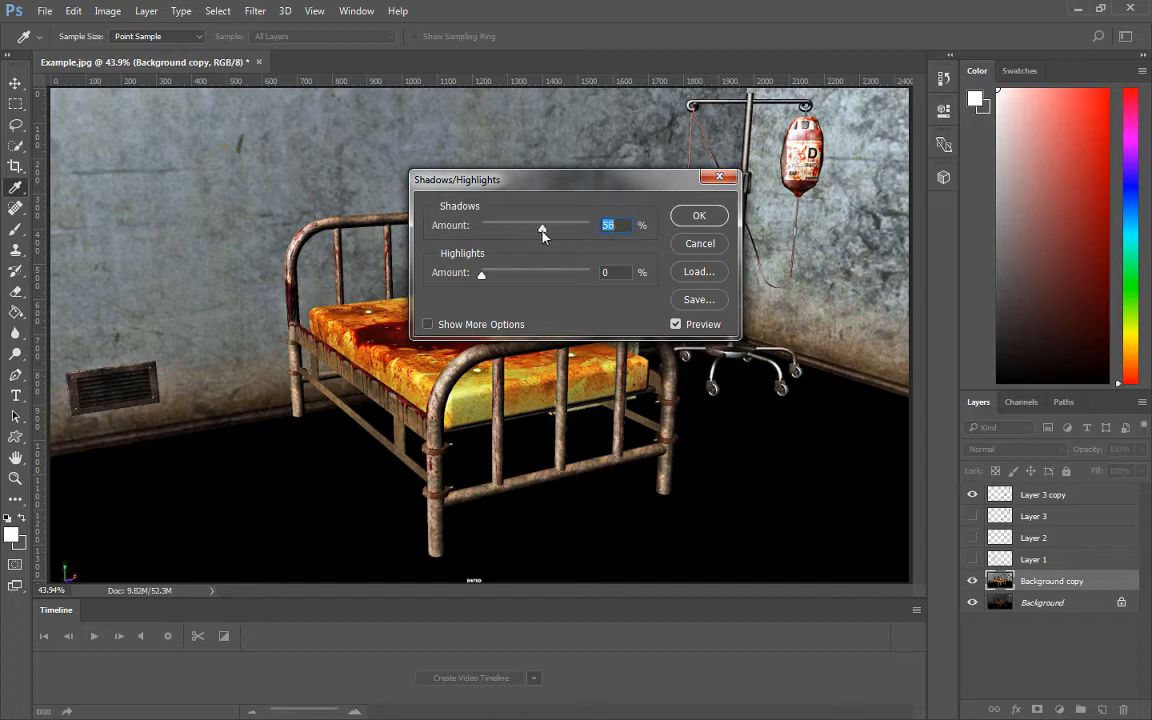
drag(543, 233, 501, 229)
drag(481, 275, 520, 272)
click(699, 217)
key(e)
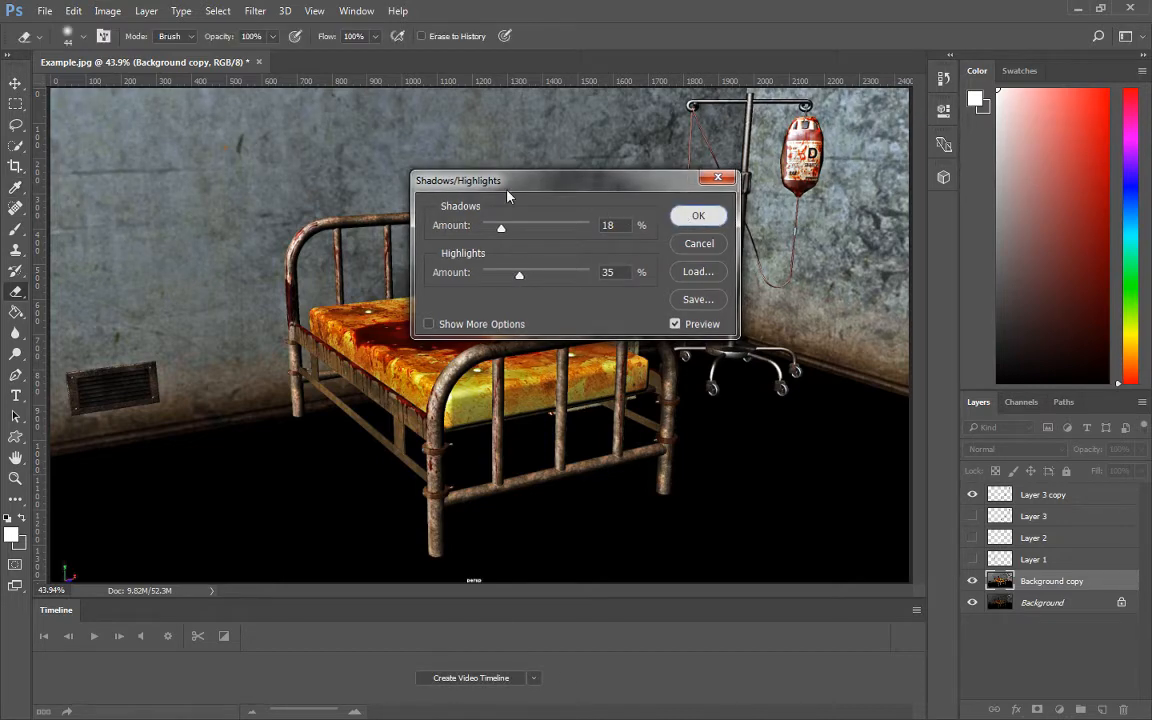
Start HDR Toning, accepting the document flattening, and try the City Twilight, RC5 and Surrealistic presets.
click(107, 11)
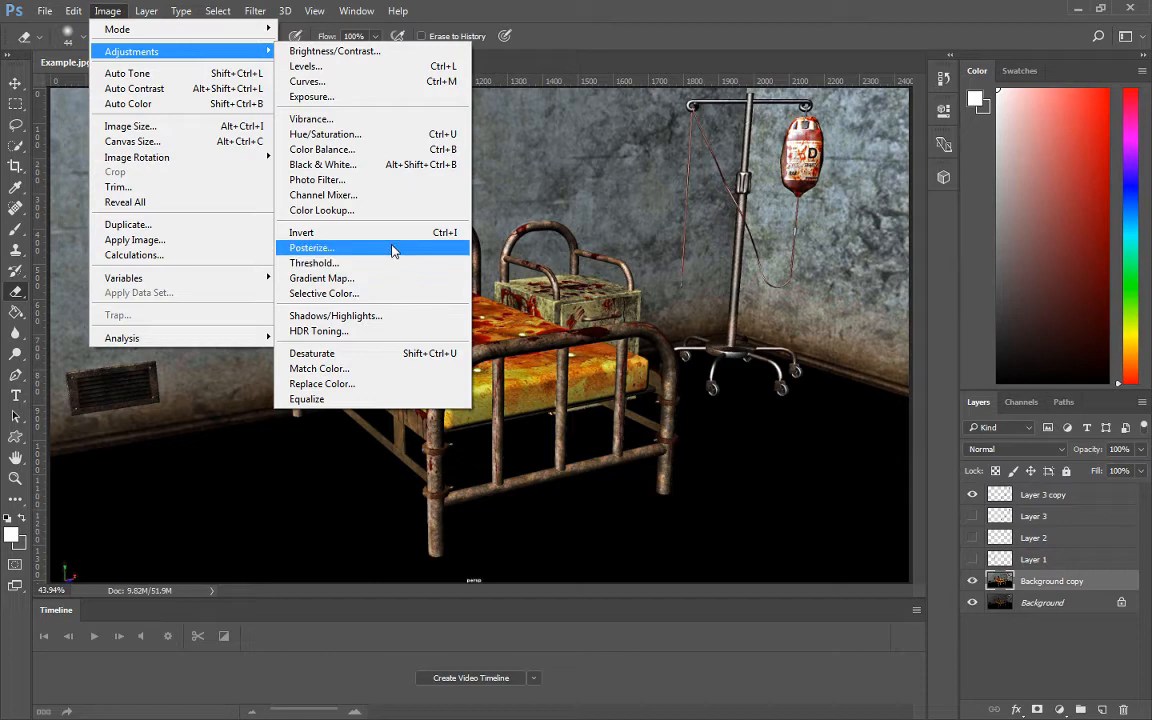
click(388, 330)
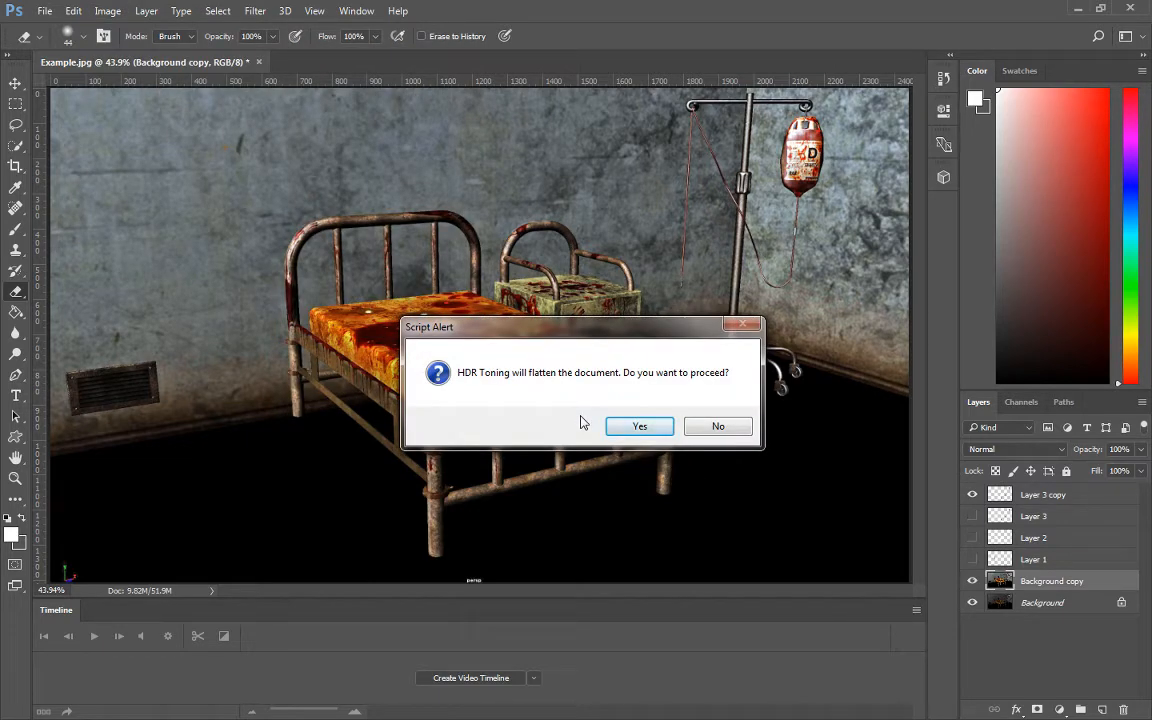
click(632, 431)
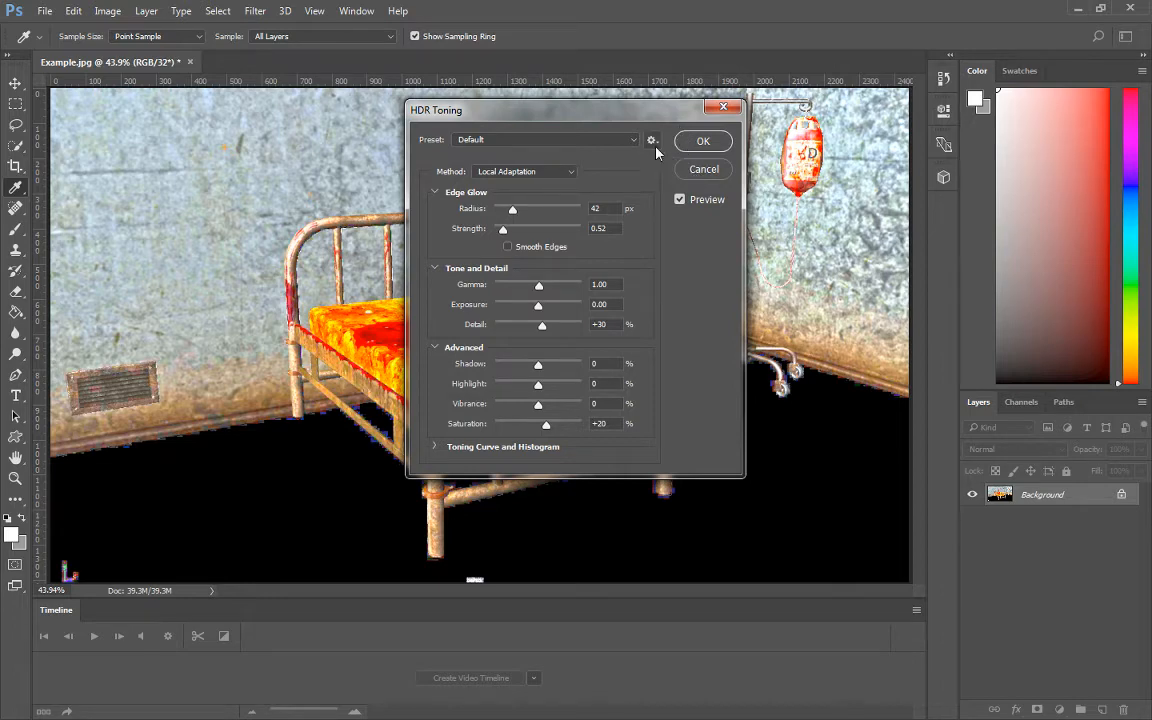
click(630, 141)
click(560, 177)
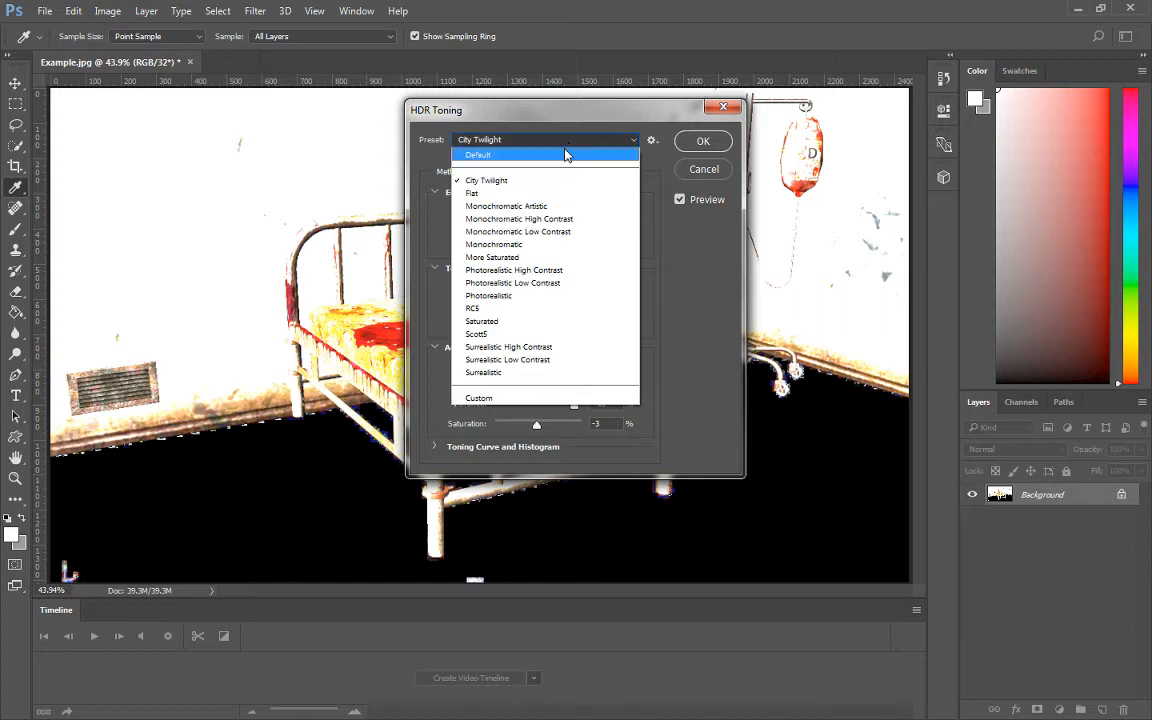
click(518, 314)
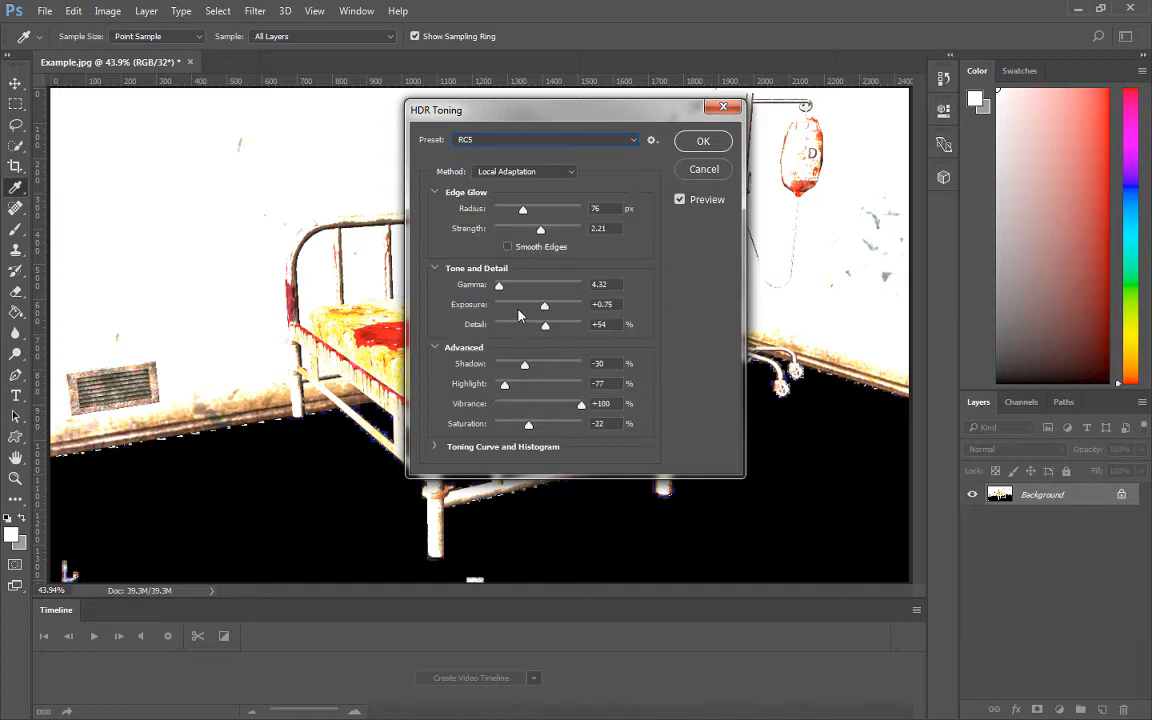
click(550, 142)
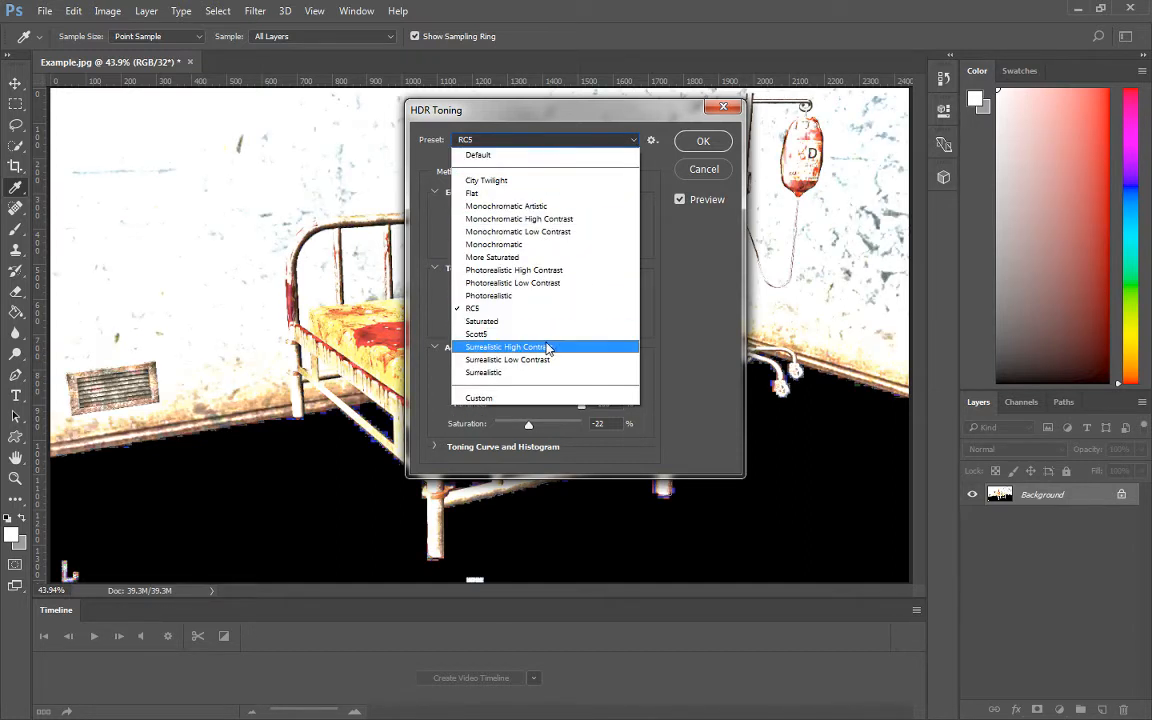
click(476, 375)
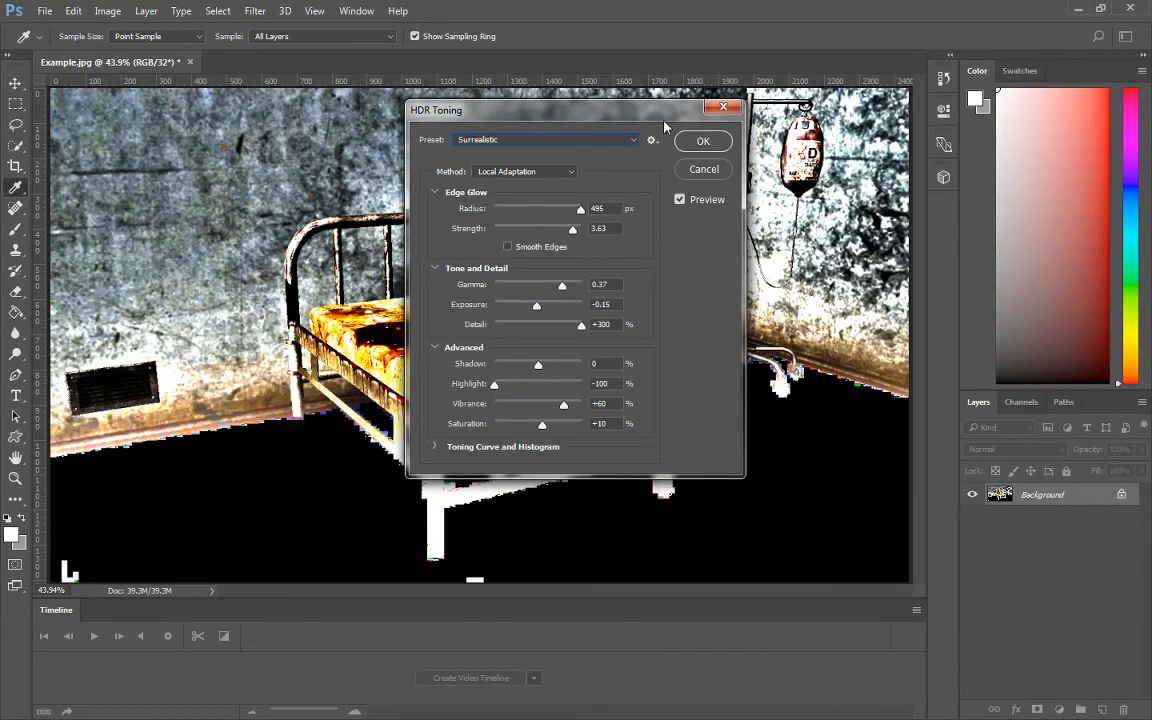
Try the Flat preset on the room image and cancel HDR Toning.
drag(664, 120, 808, 197)
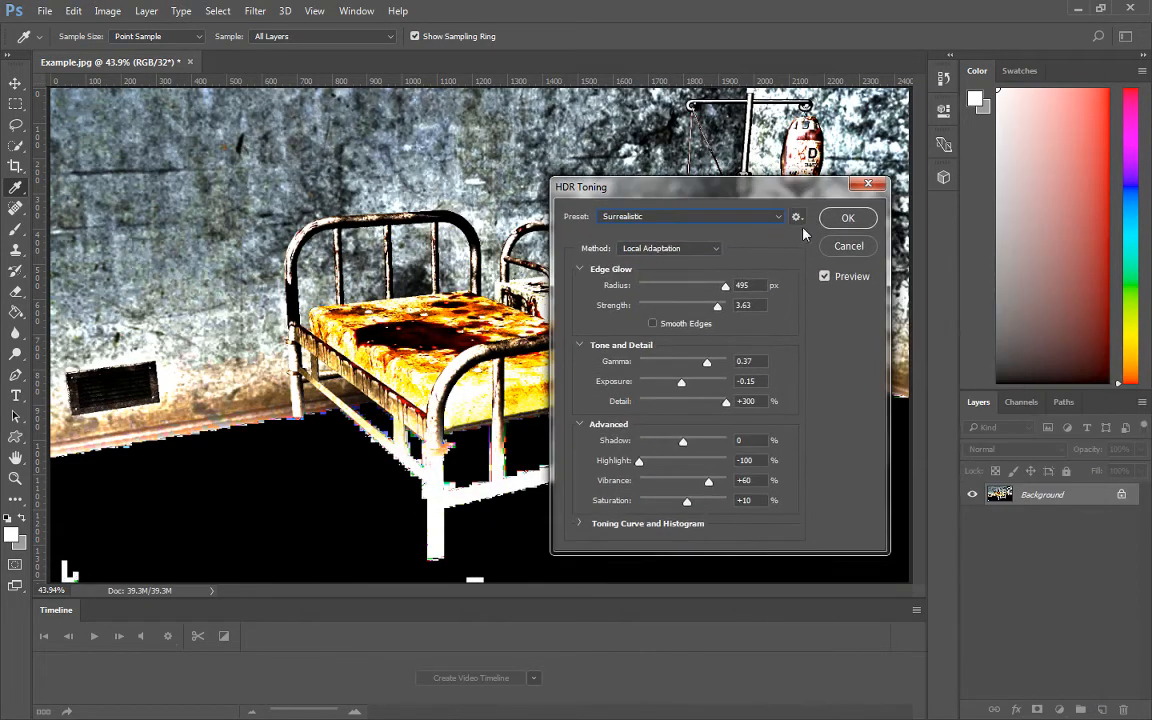
click(750, 217)
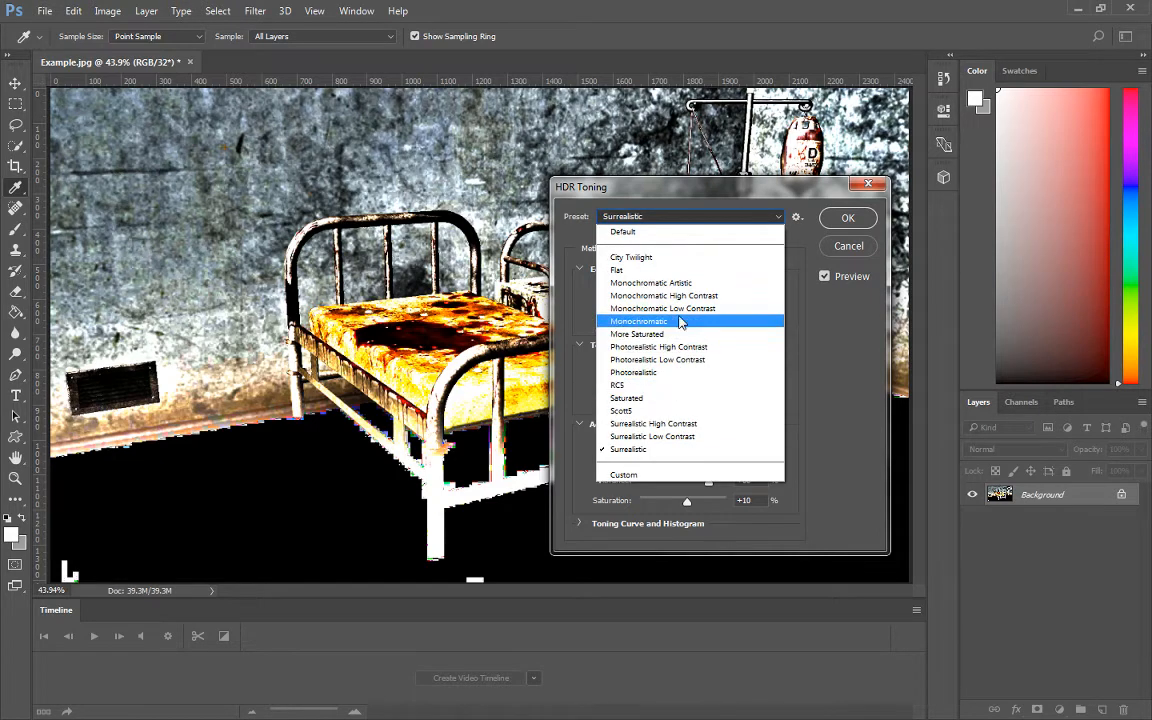
click(678, 270)
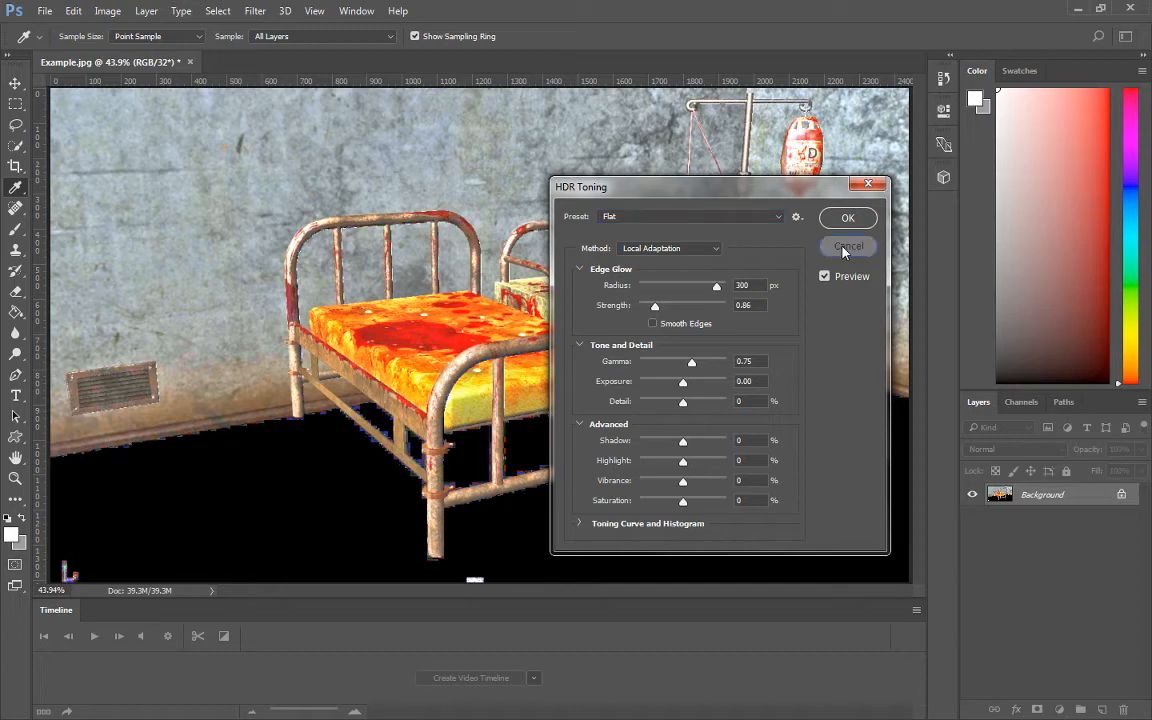
click(845, 247)
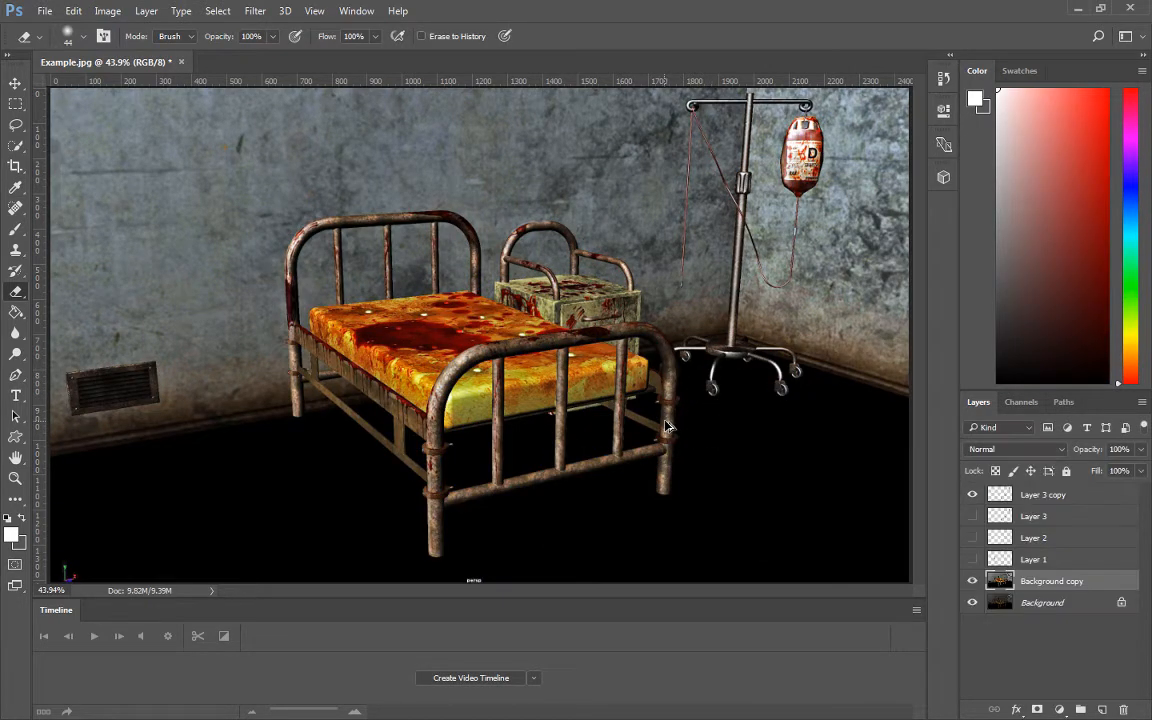
Try a Levels adjustment on the Background copy layer with the input white point at 193 and output levels 0 to 220.
click(108, 11)
mouse_move(180, 51)
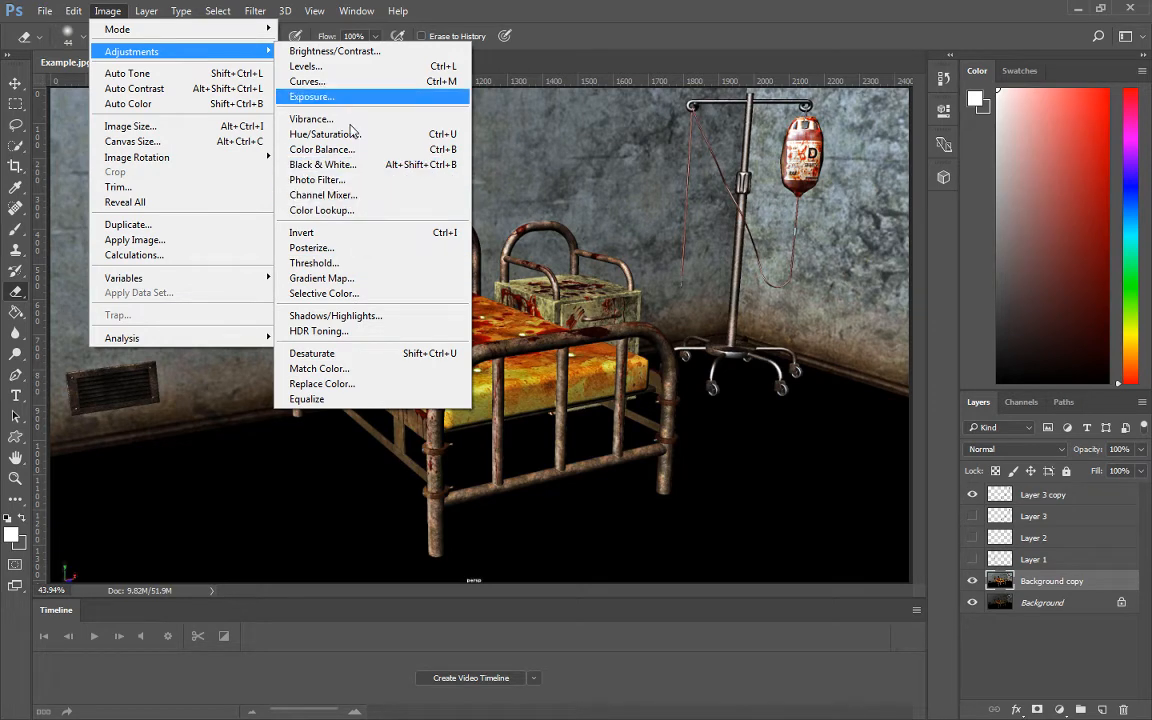
click(350, 66)
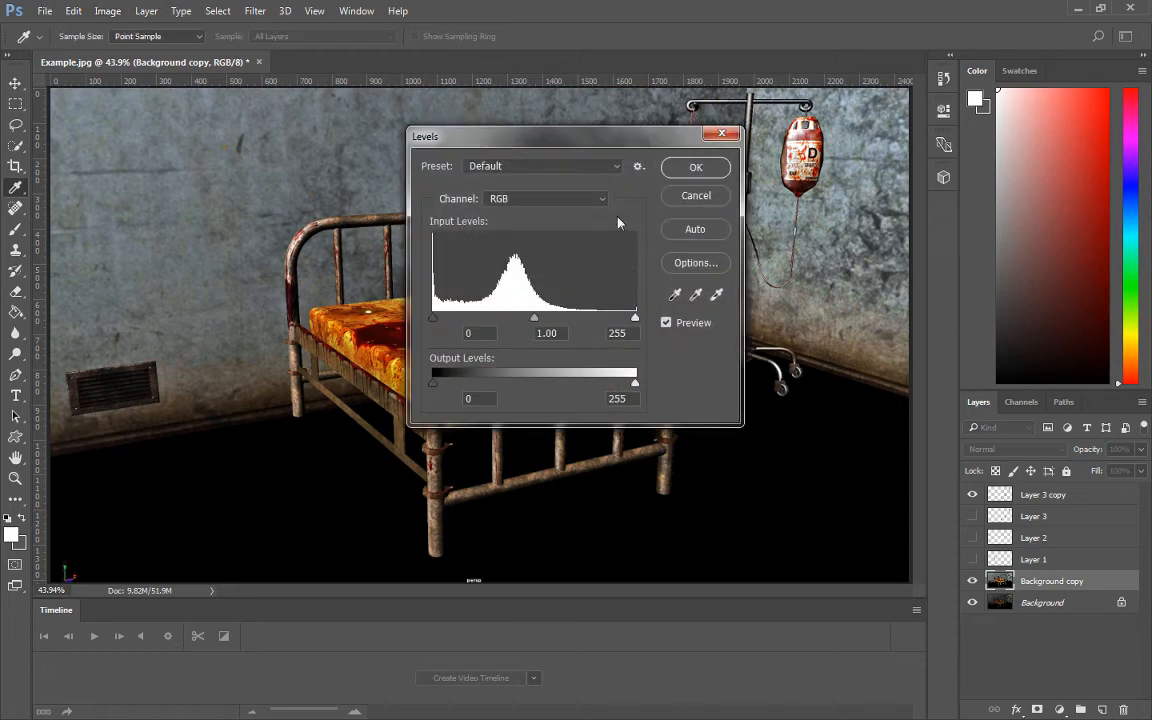
drag(564, 122, 648, 104)
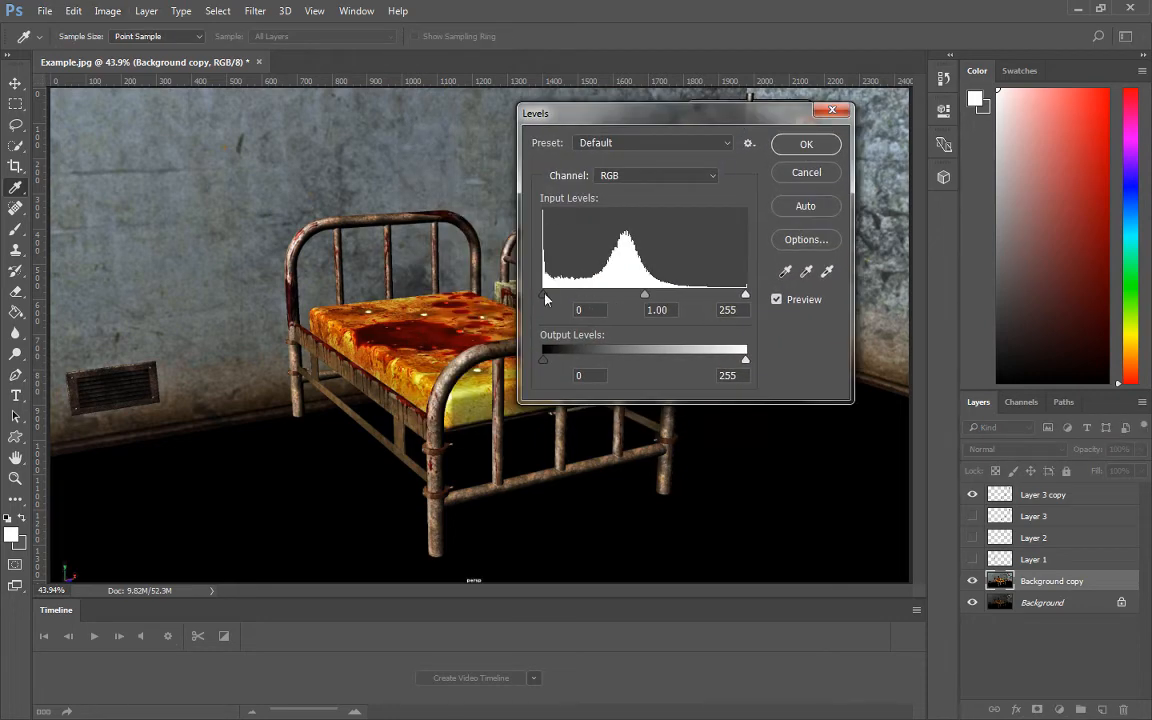
mouse_move(545, 296)
mouse_down()
mouse_move(566, 297)
mouse_move(528, 299)
mouse_up()
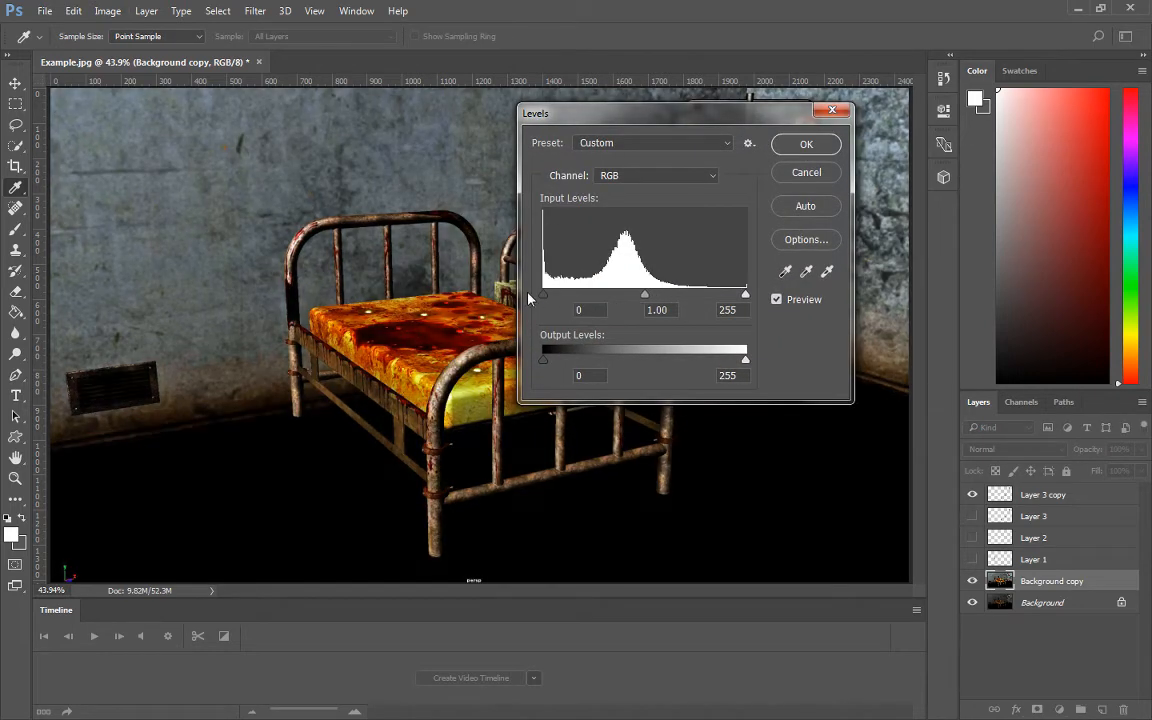
mouse_move(644, 296)
mouse_down()
mouse_move(630, 297)
mouse_move(645, 300)
mouse_up()
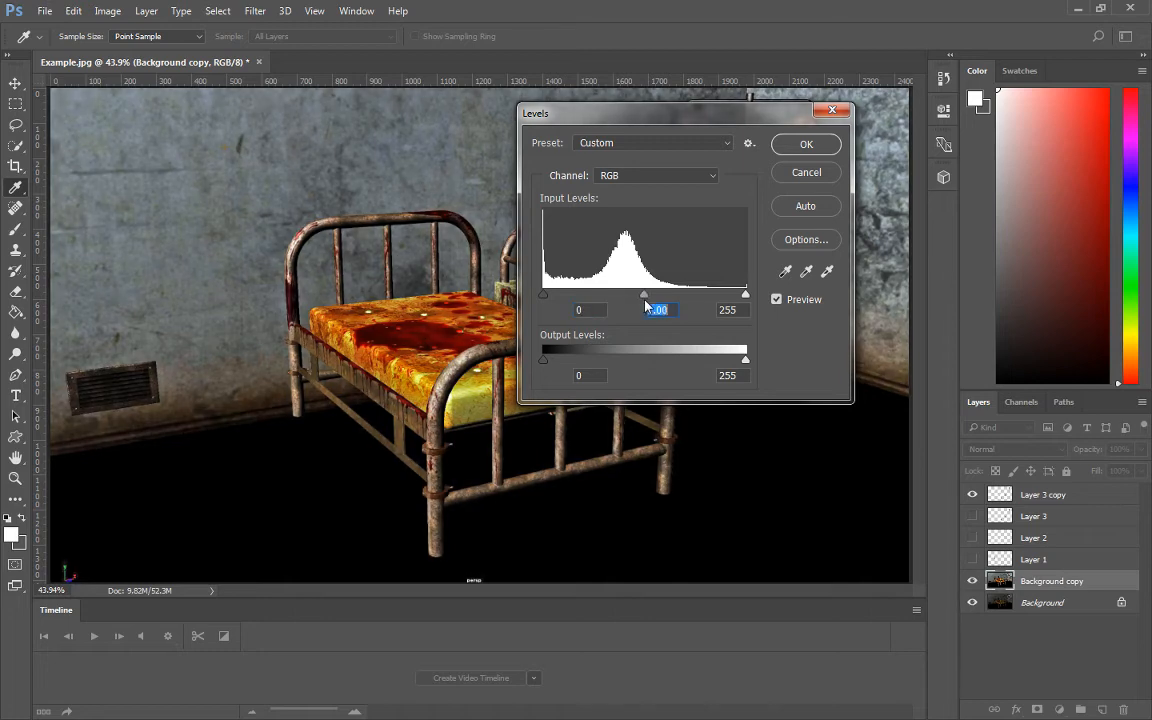
drag(745, 300, 697, 298)
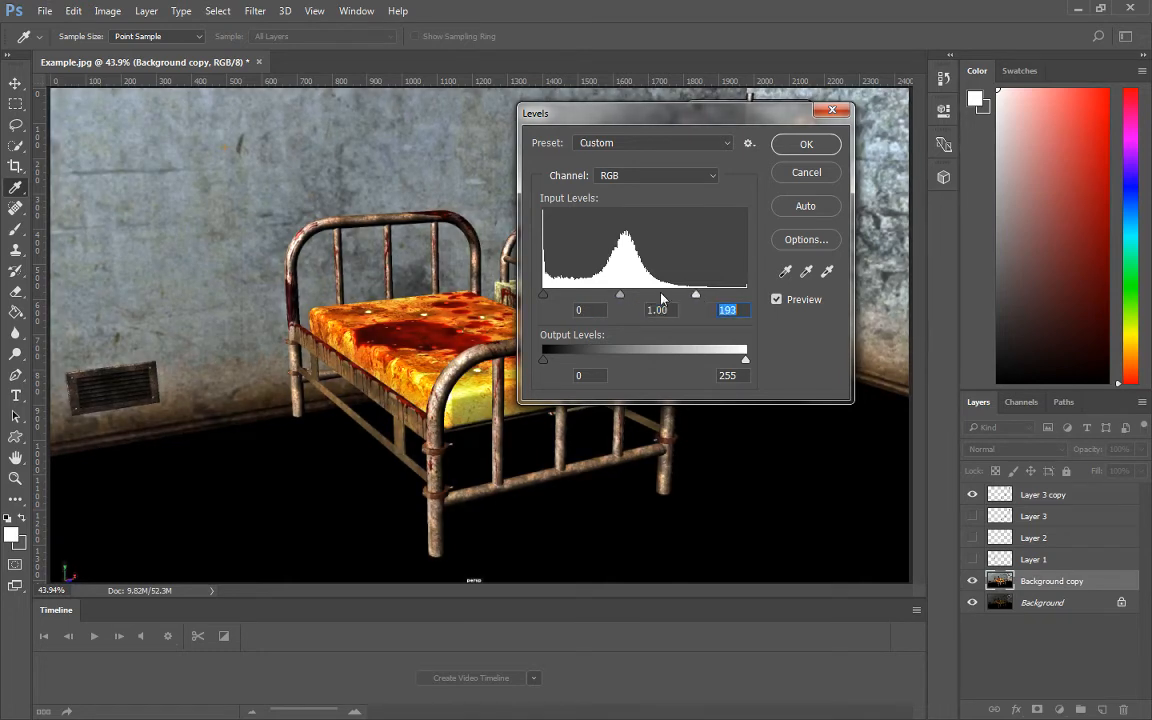
mouse_move(694, 358)
mouse_down()
mouse_move(663, 359)
mouse_move(697, 359)
mouse_up()
drag(544, 358, 601, 360)
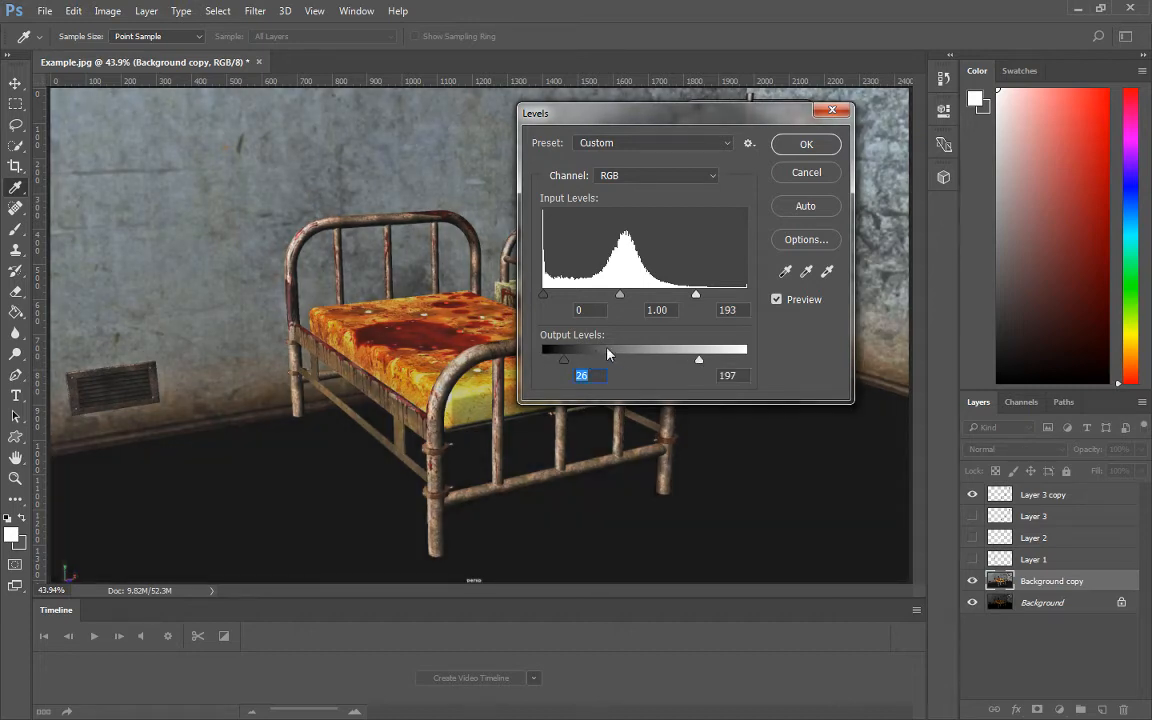
drag(697, 360, 718, 361)
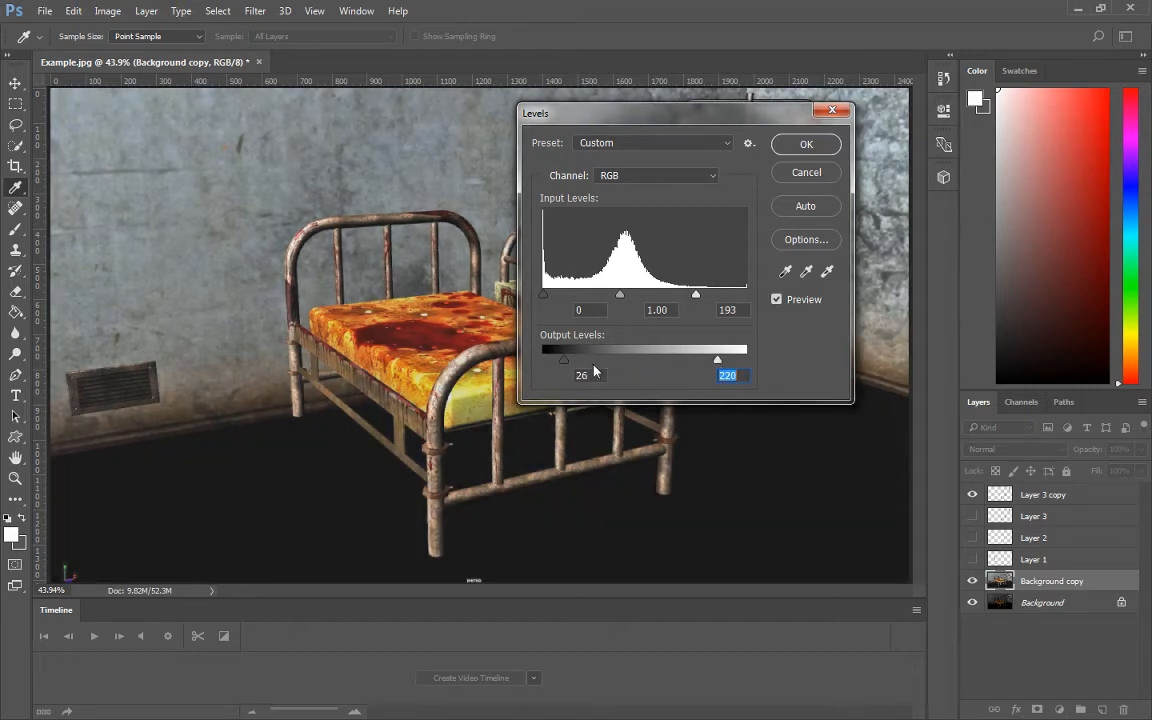
drag(556, 360, 543, 360)
Try the Levels presets Increase Contrast 1, Increase Contrast 3 and Midtones Brighter, and discard the adjustment.
click(715, 145)
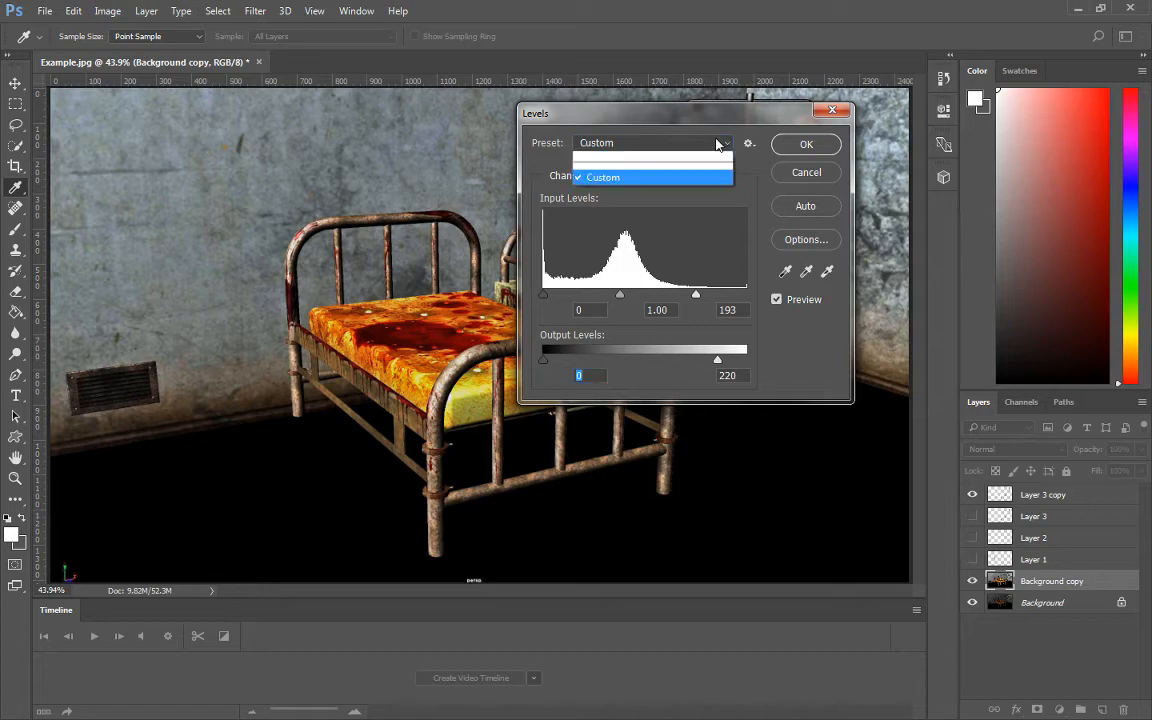
click(694, 206)
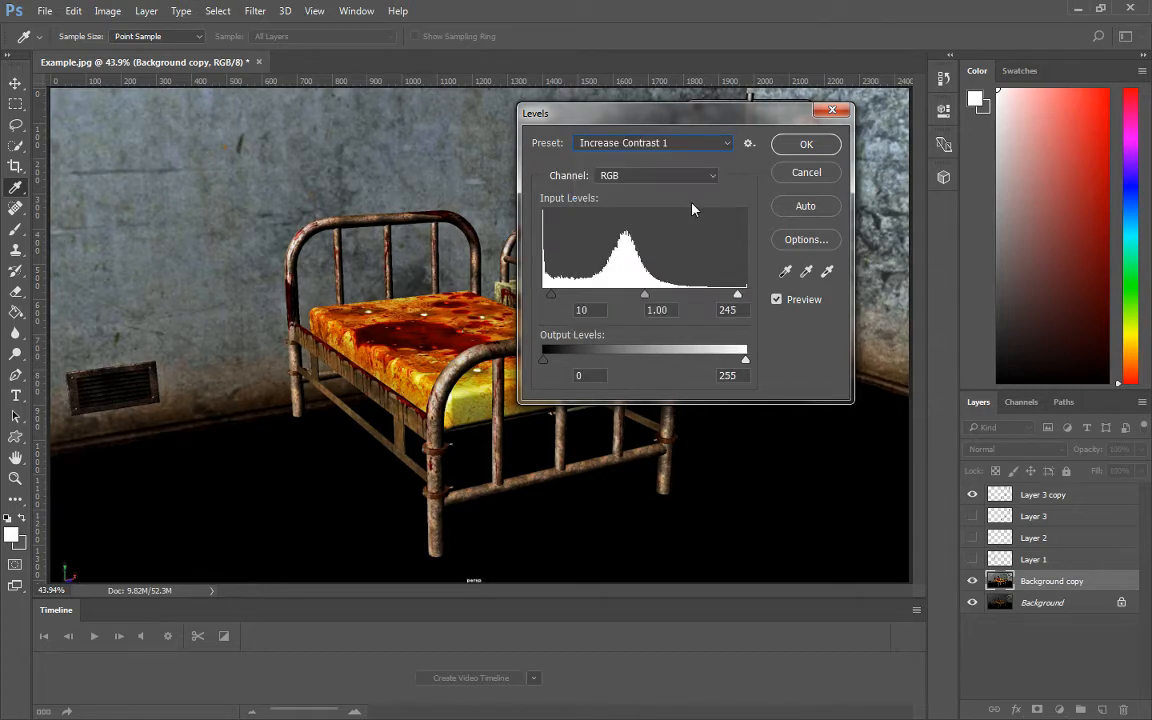
click(700, 143)
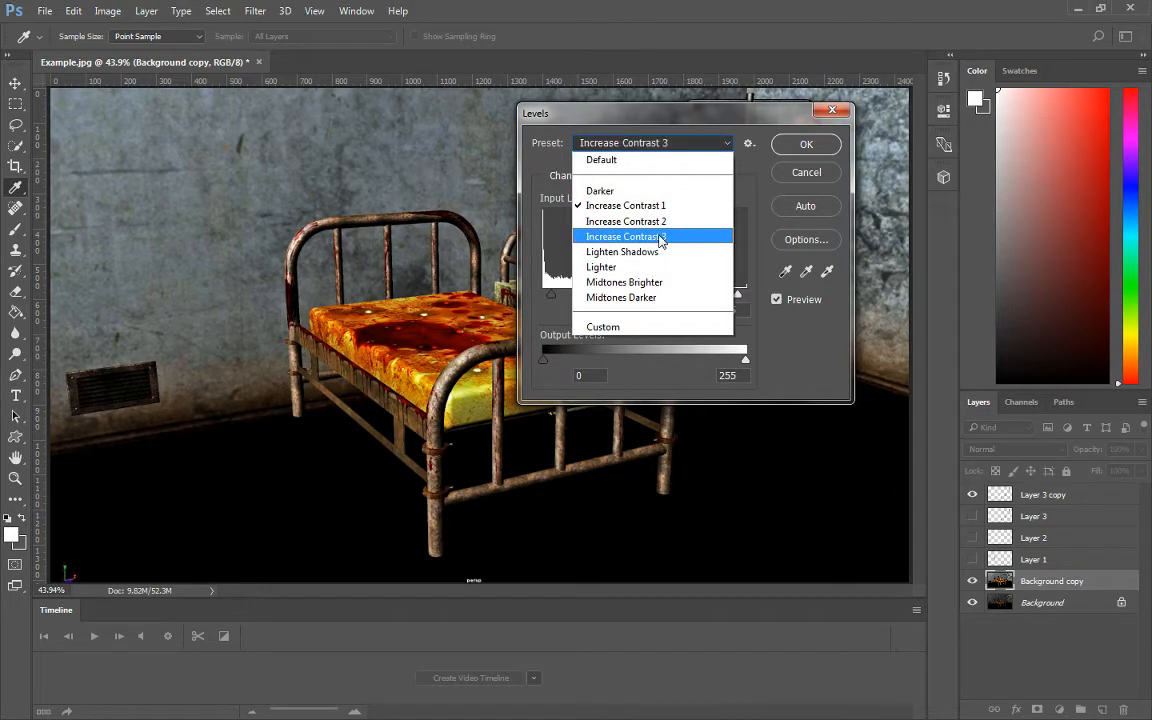
click(650, 234)
click(658, 150)
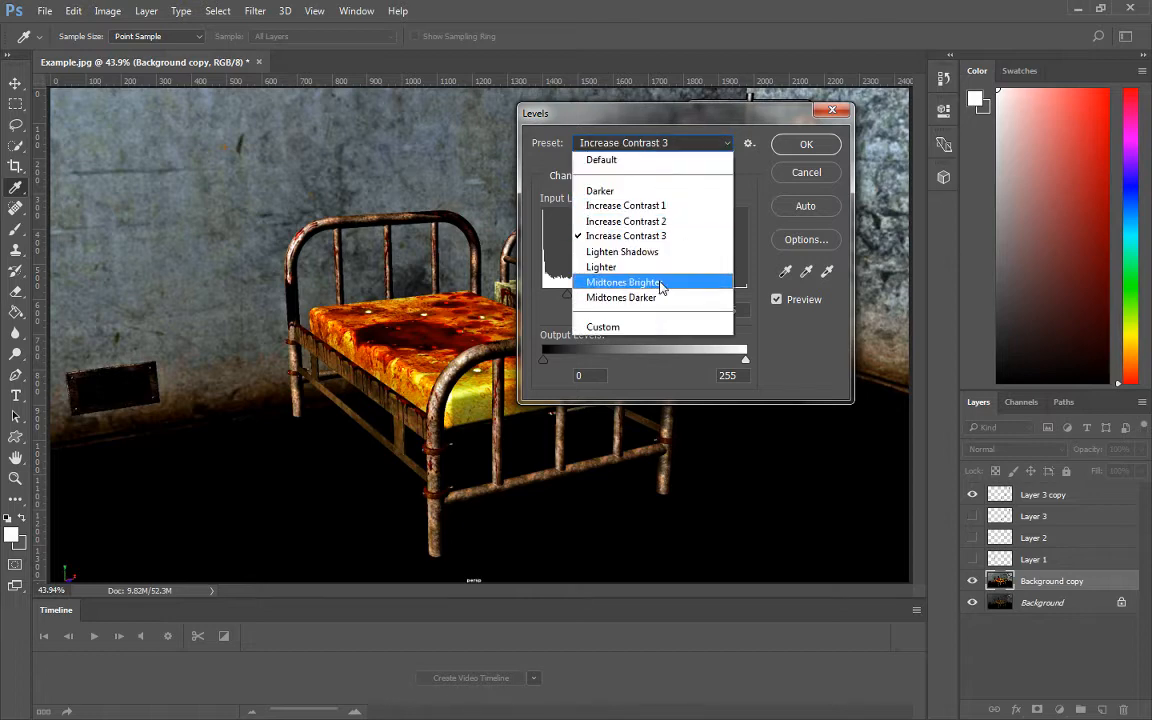
click(660, 279)
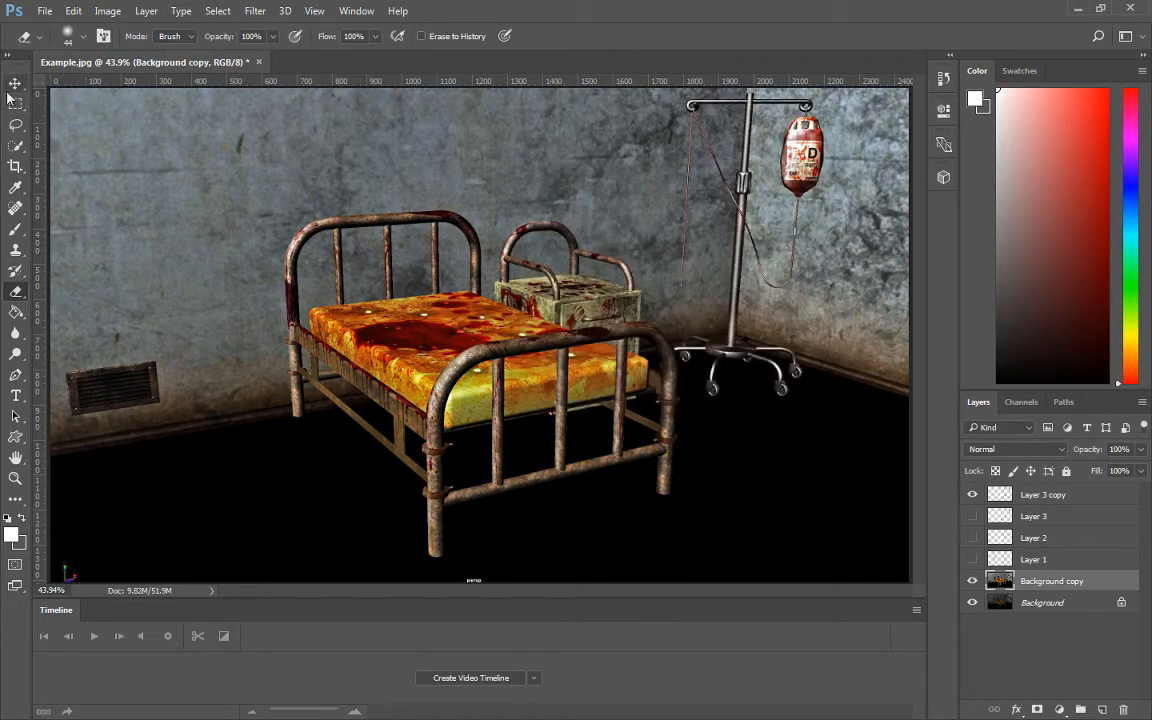
click(105, 10)
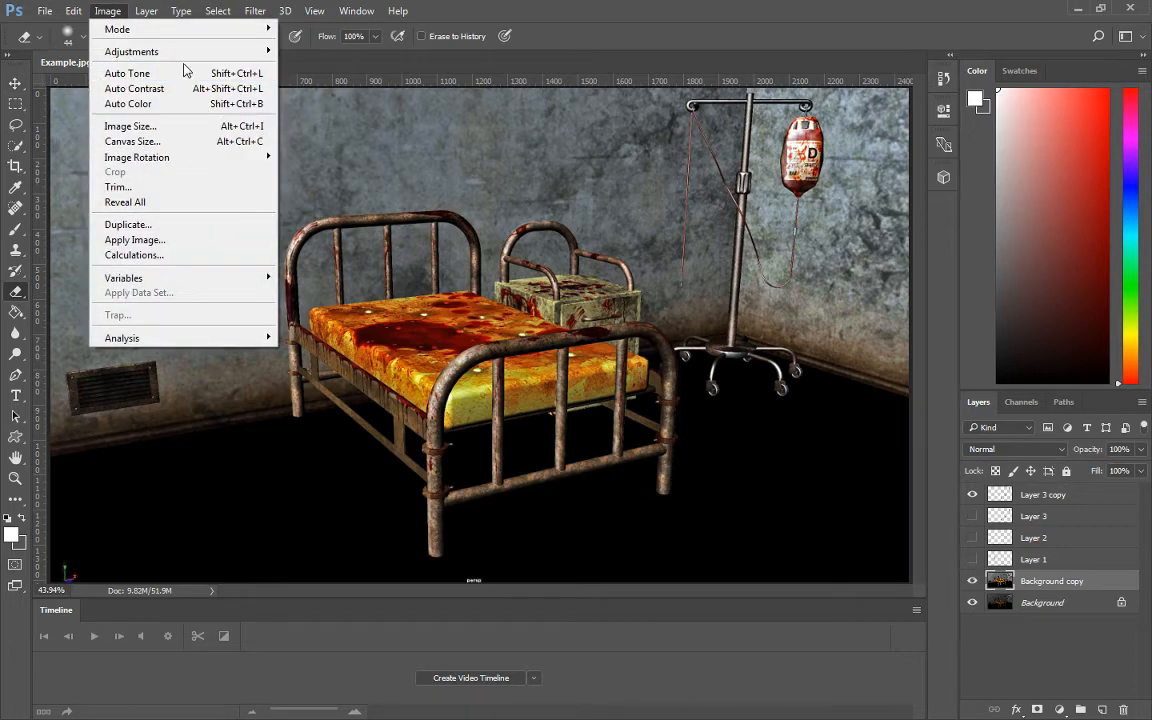
mouse_move(200, 52)
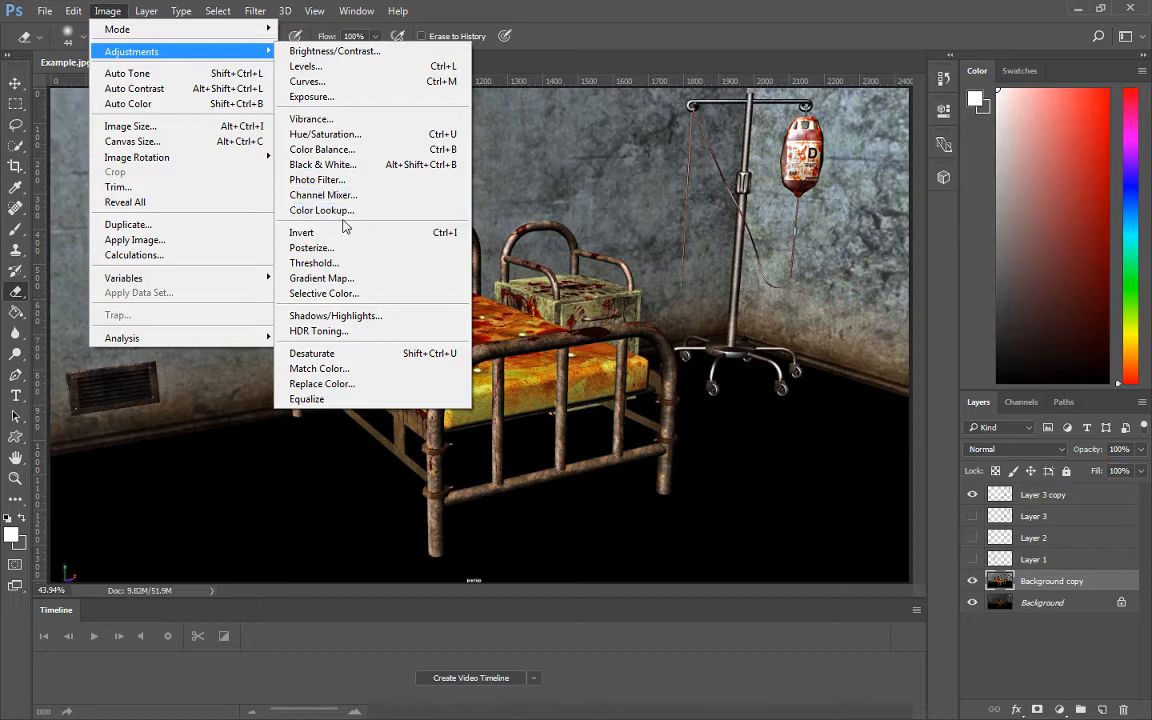
click(285, 11)
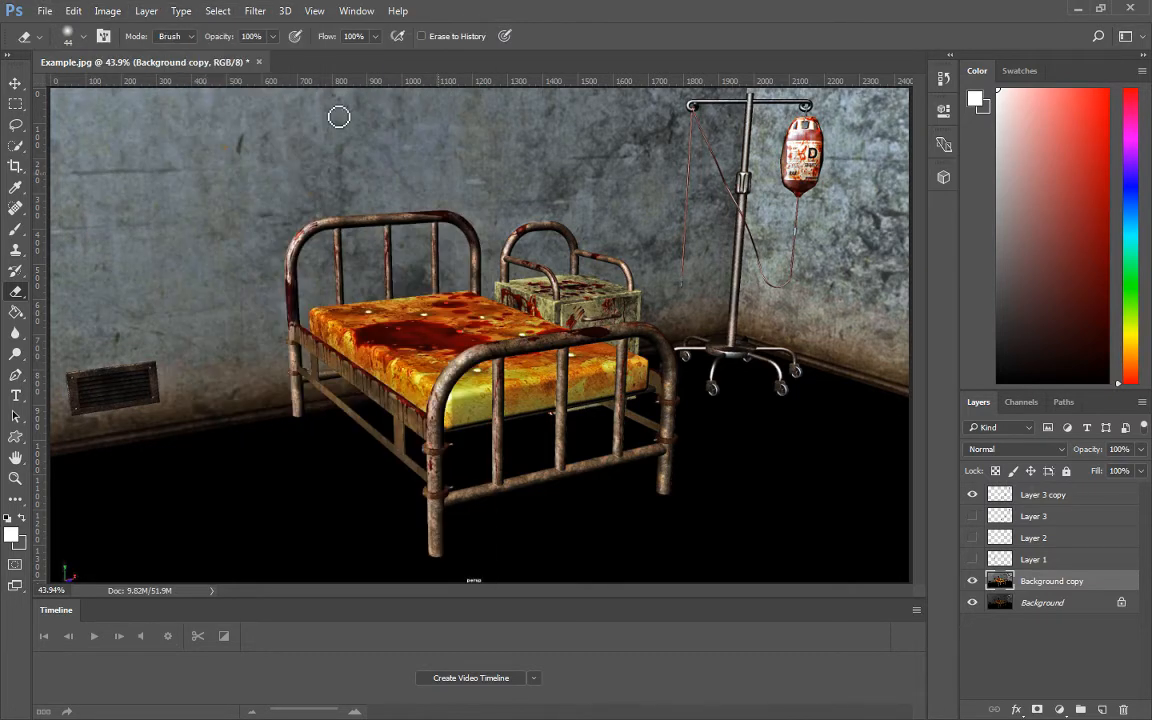
Select Layer 3 copy and compare the image with this layer hidden and shown.
click(982, 491)
click(974, 494)
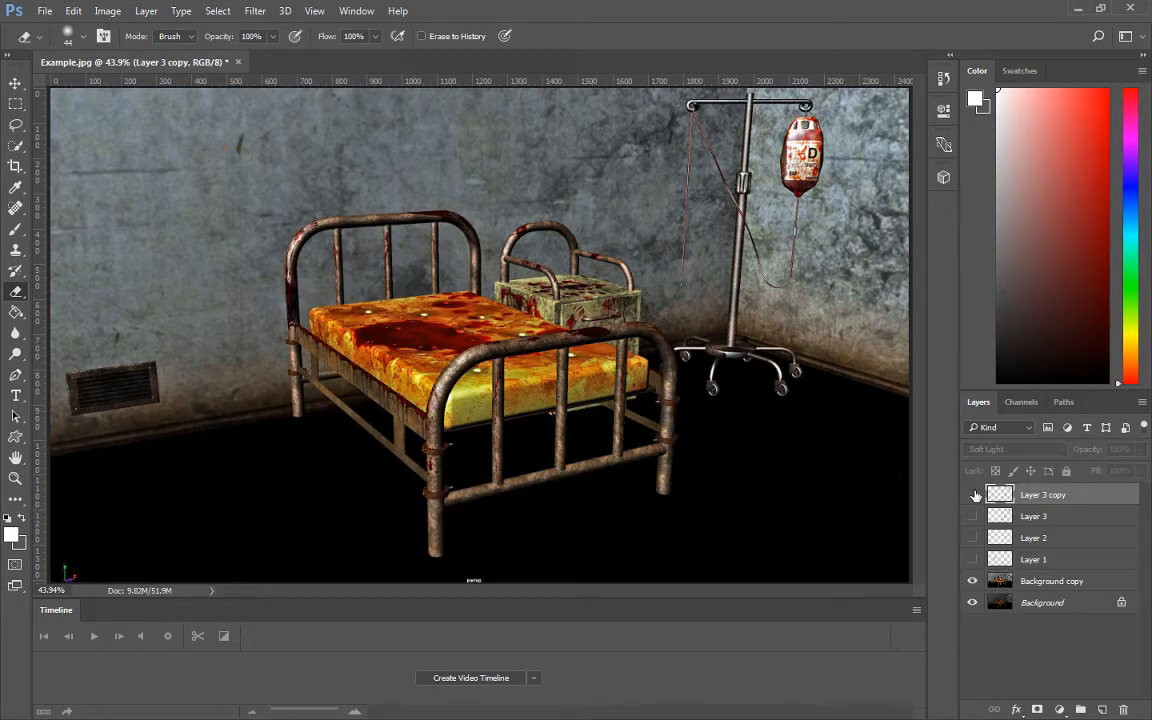
click(975, 496)
click(974, 494)
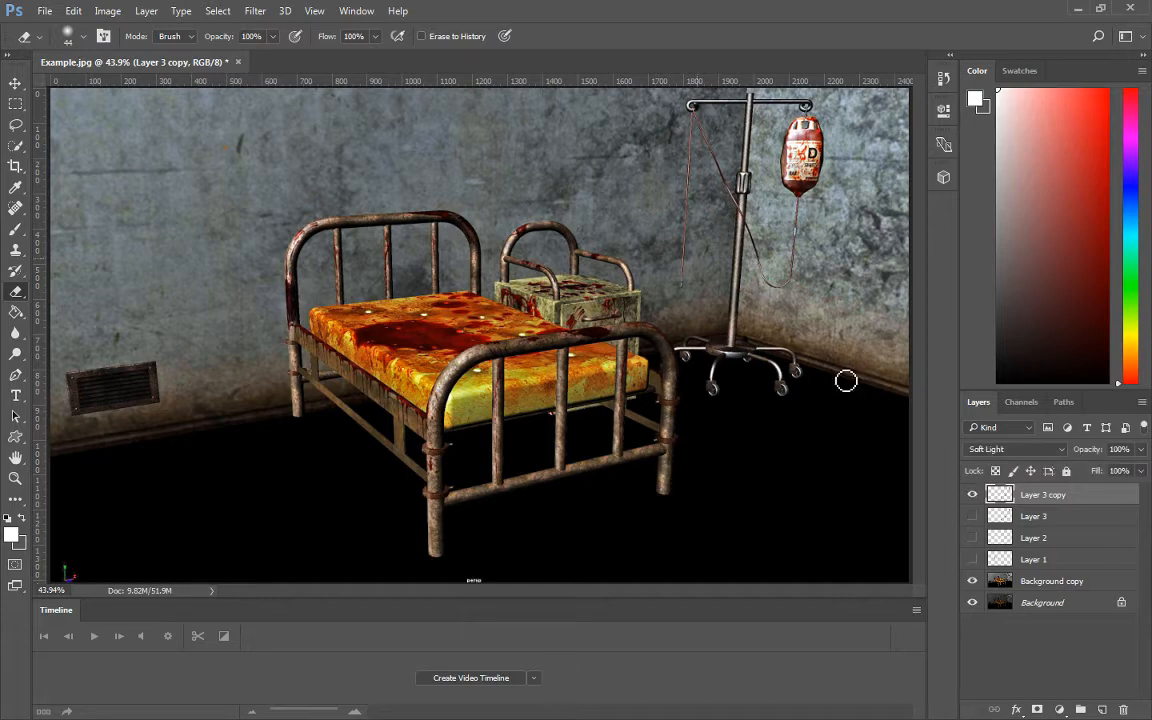
Start a Gaussian Blur on Layer 3 copy and try radii of 700.6 and 92.5 pixels.
click(252, 11)
mouse_move(264, 190)
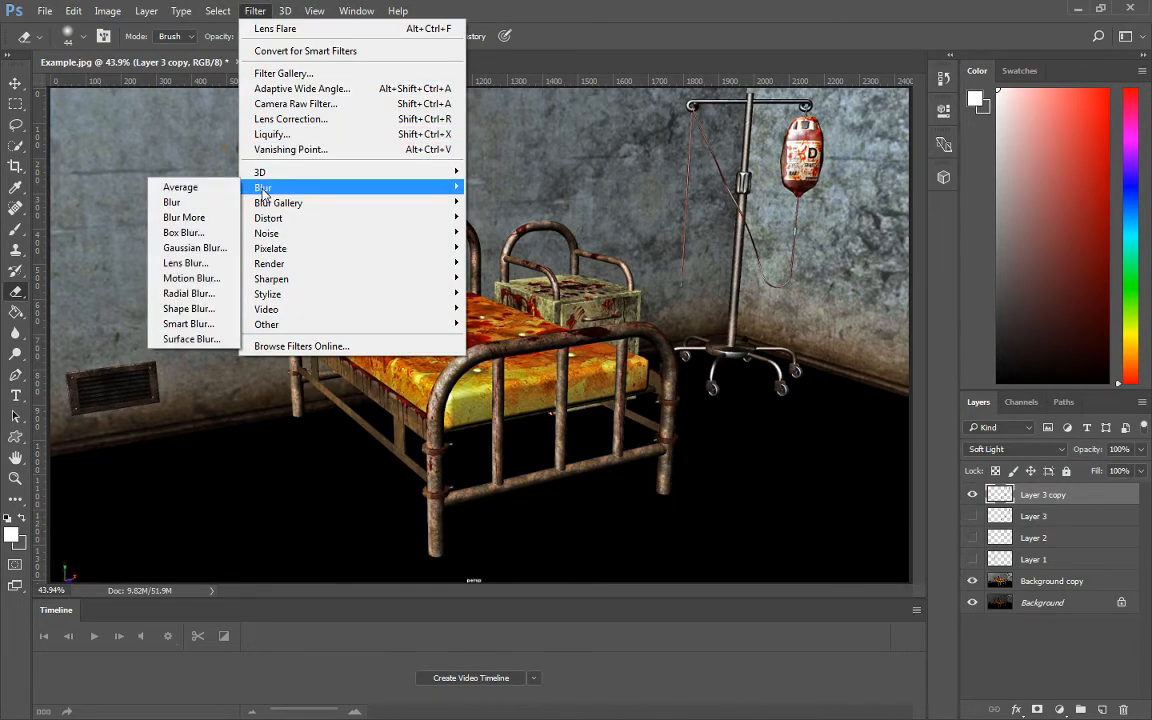
click(193, 247)
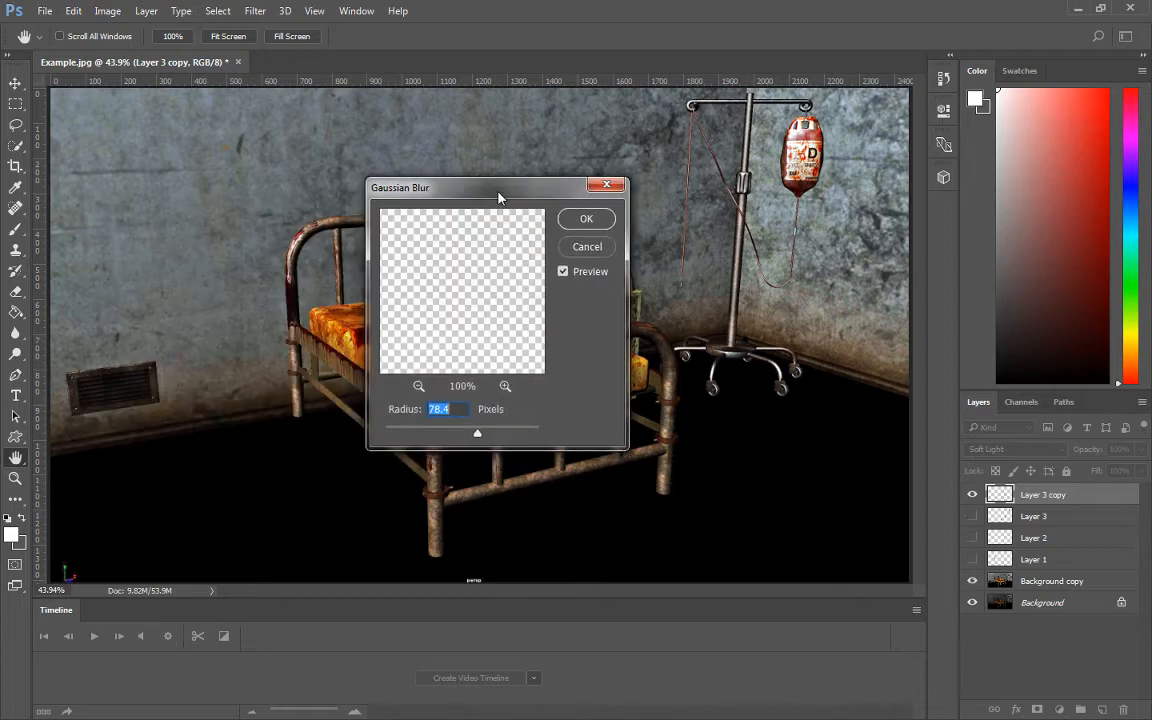
click(445, 436)
click(531, 434)
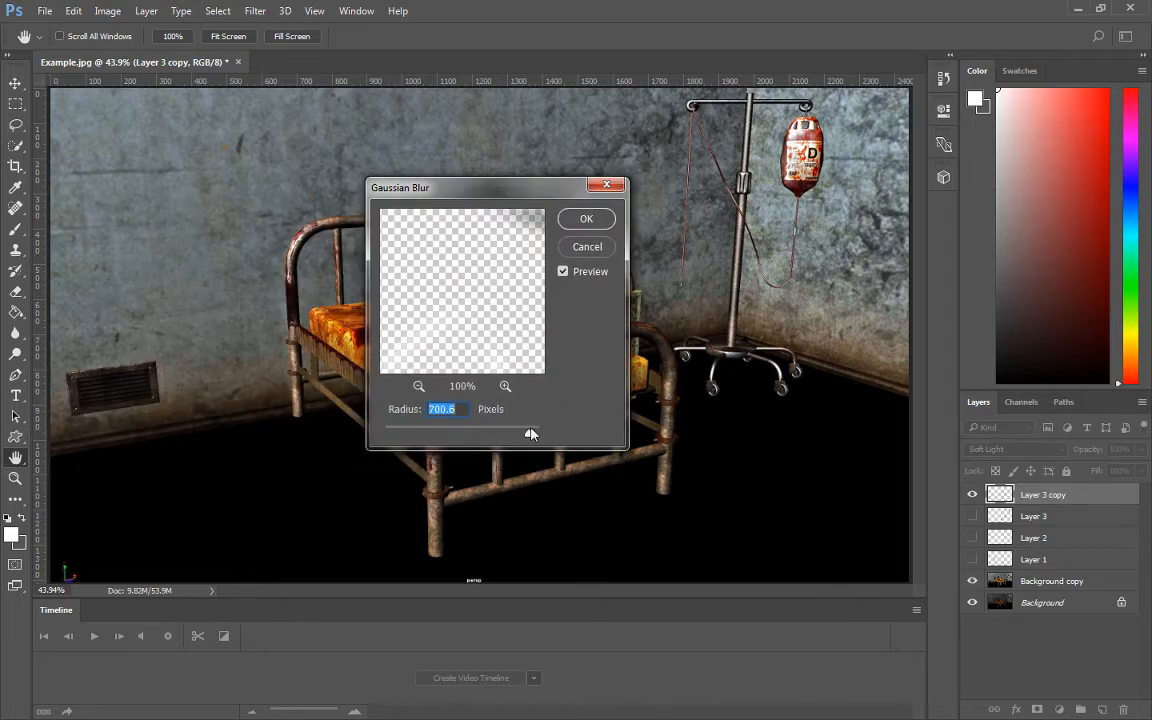
drag(531, 434, 481, 434)
Try radii of 7.8 and 1.7 pixels in the Gaussian Blur preview, and apply the blur to Layer 3 copy at 3.0 pixels.
click(421, 387)
click(421, 387)
click(421, 387)
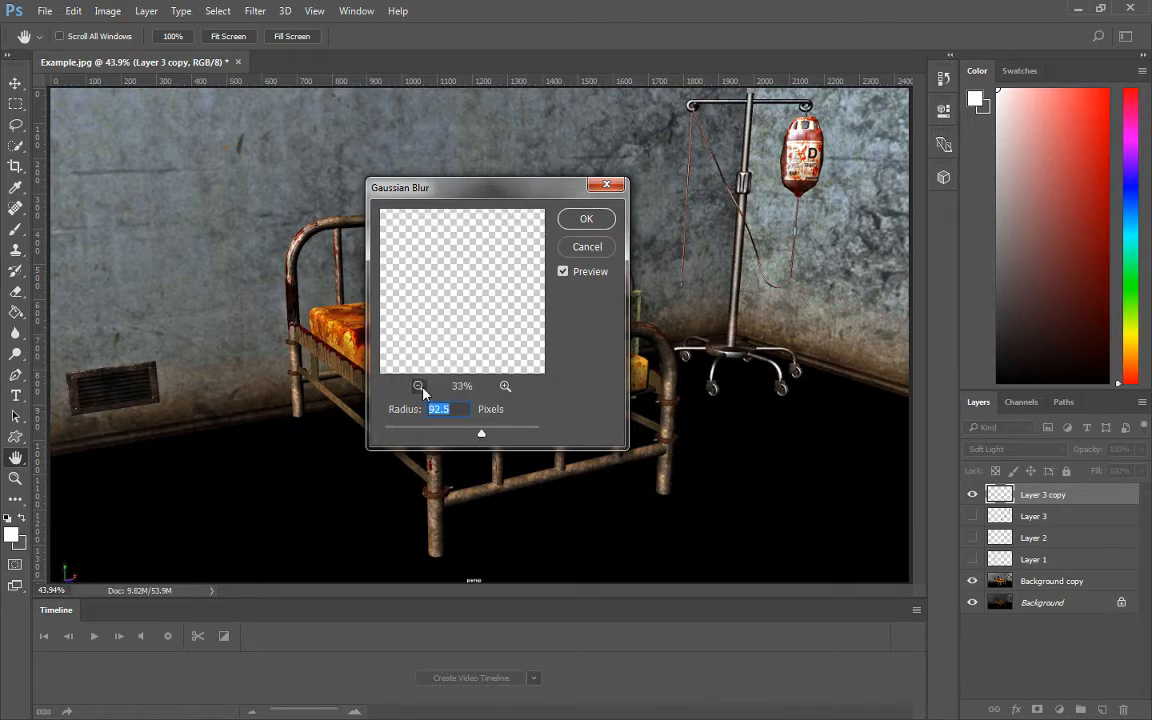
click(421, 387)
click(421, 387)
click(421, 387)
click(421, 387)
click(449, 387)
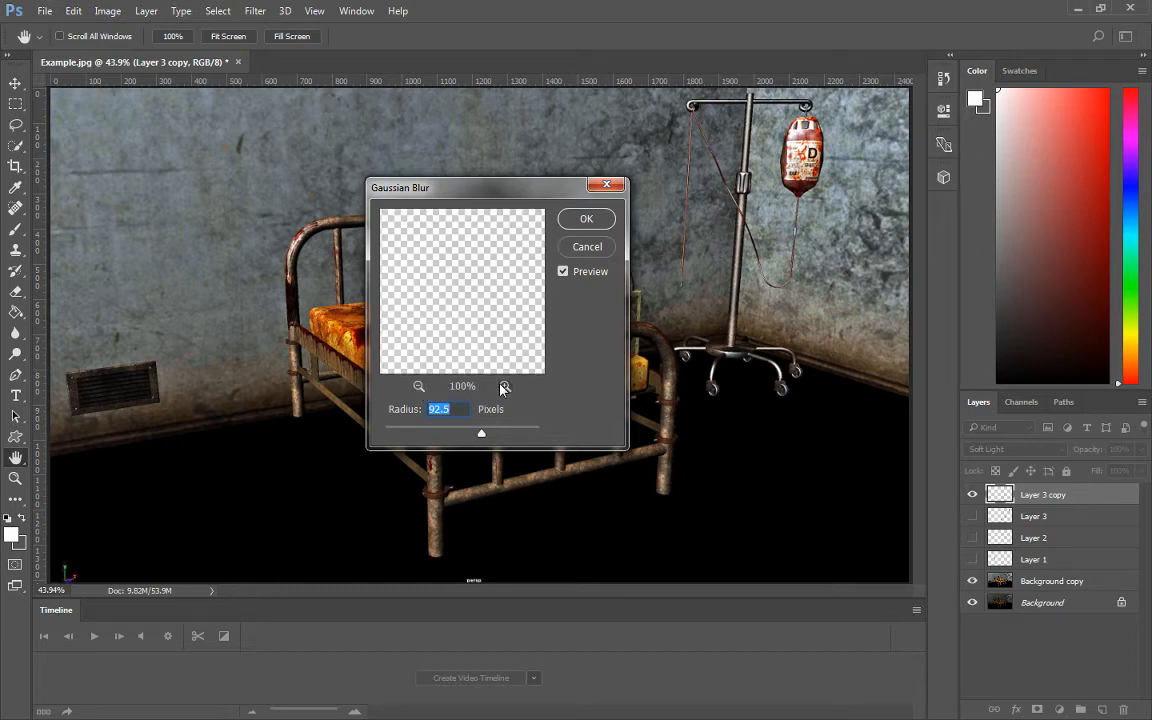
click(419, 387)
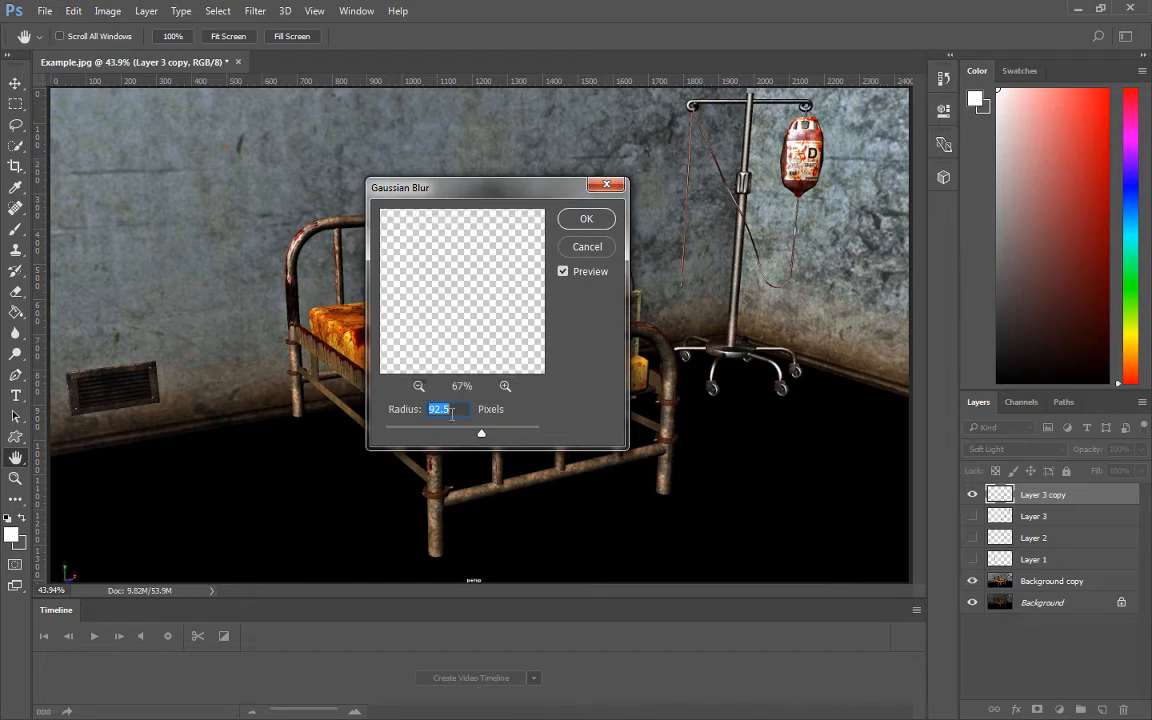
drag(481, 434, 443, 435)
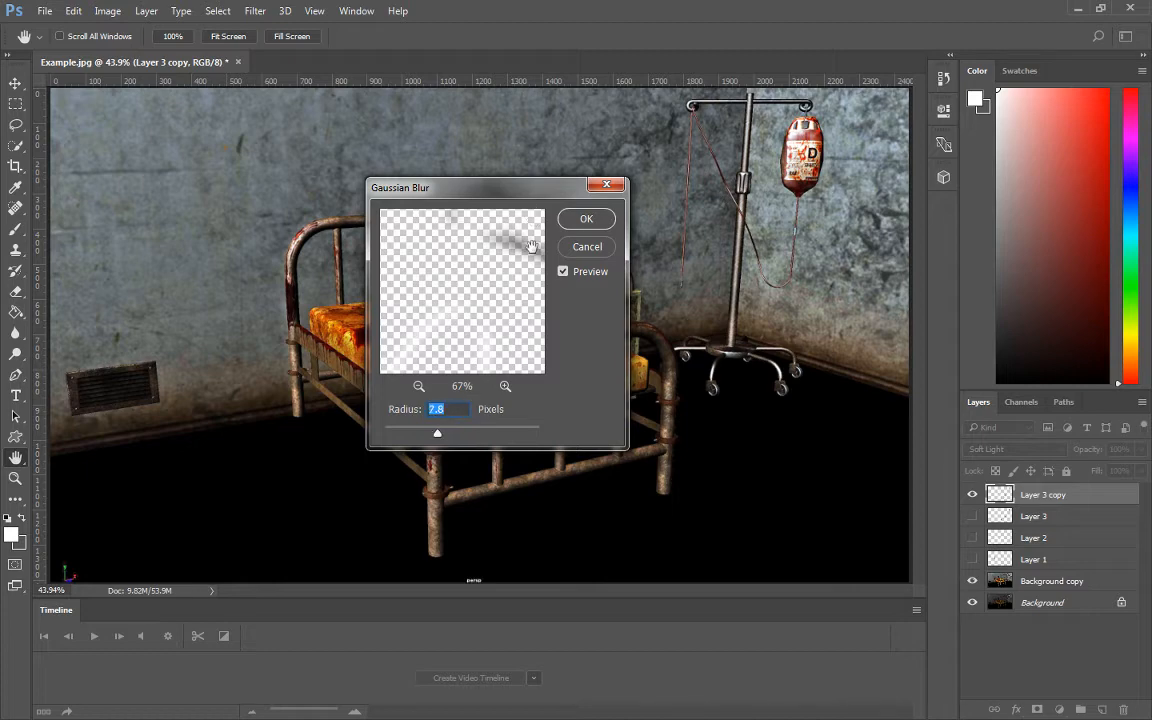
drag(438, 434, 382, 433)
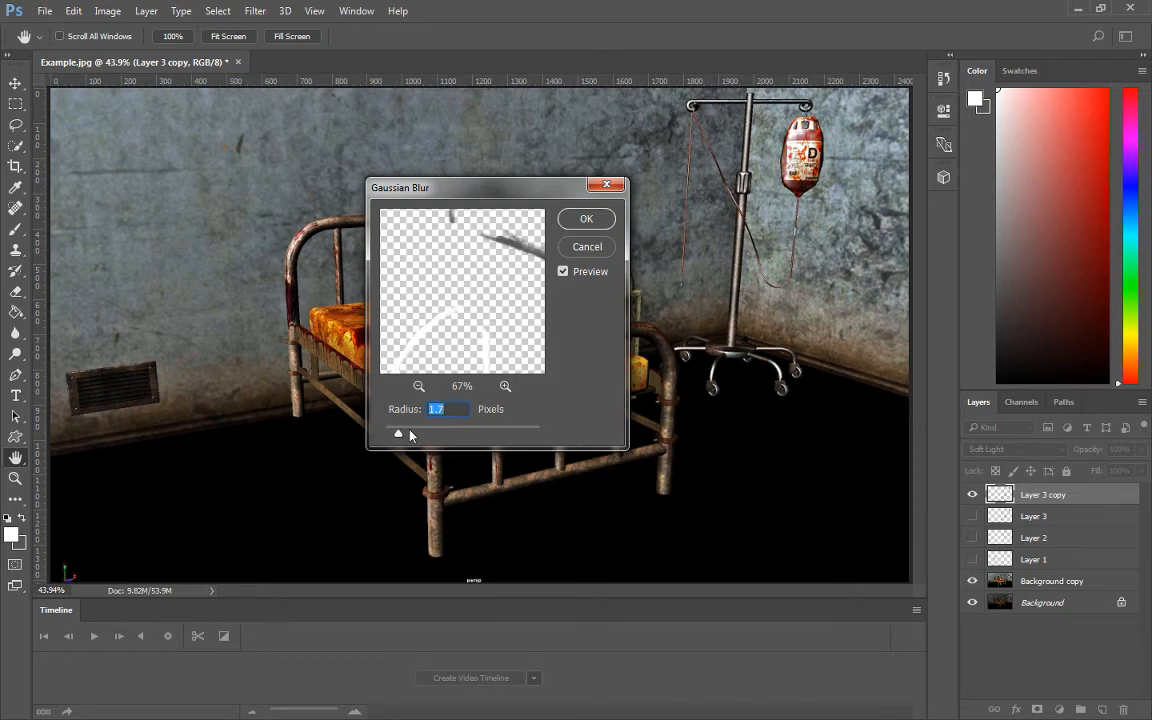
drag(415, 435, 410, 434)
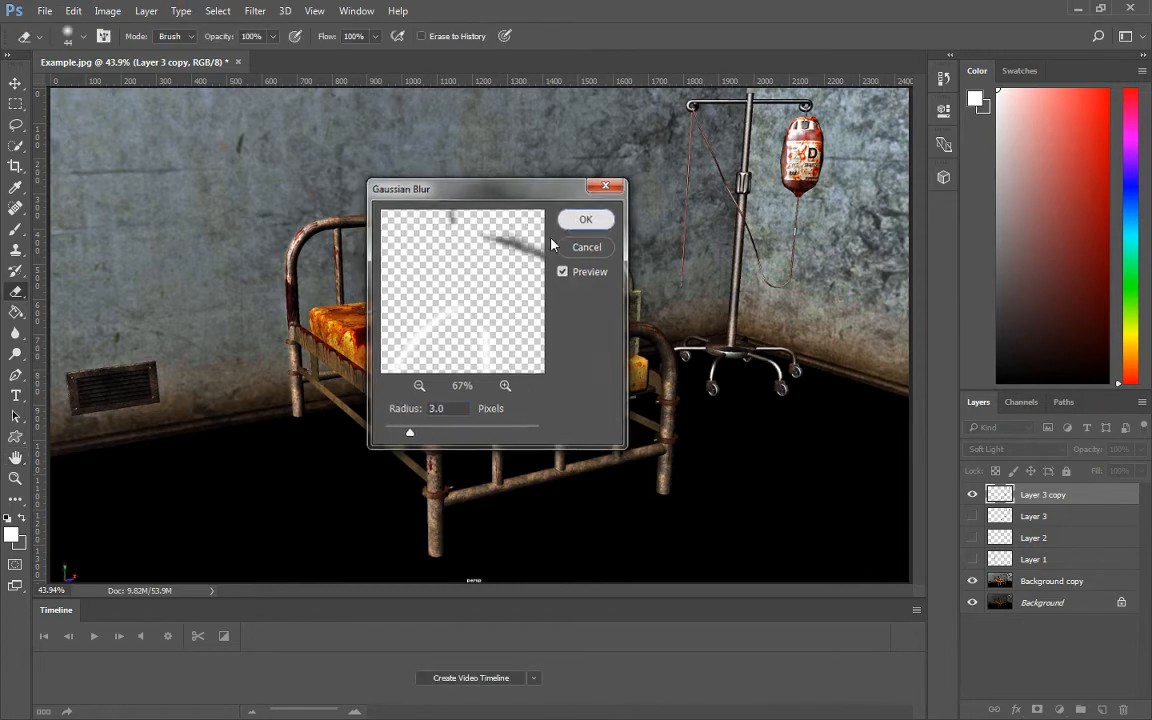
click(586, 219)
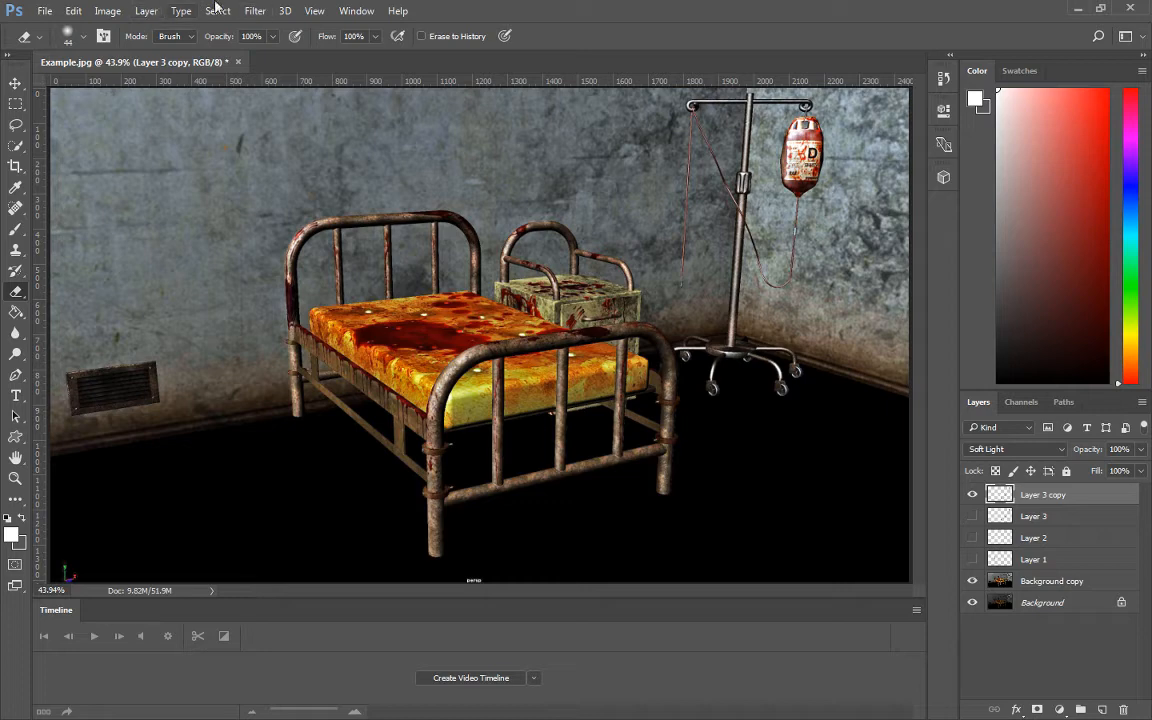
click(108, 11)
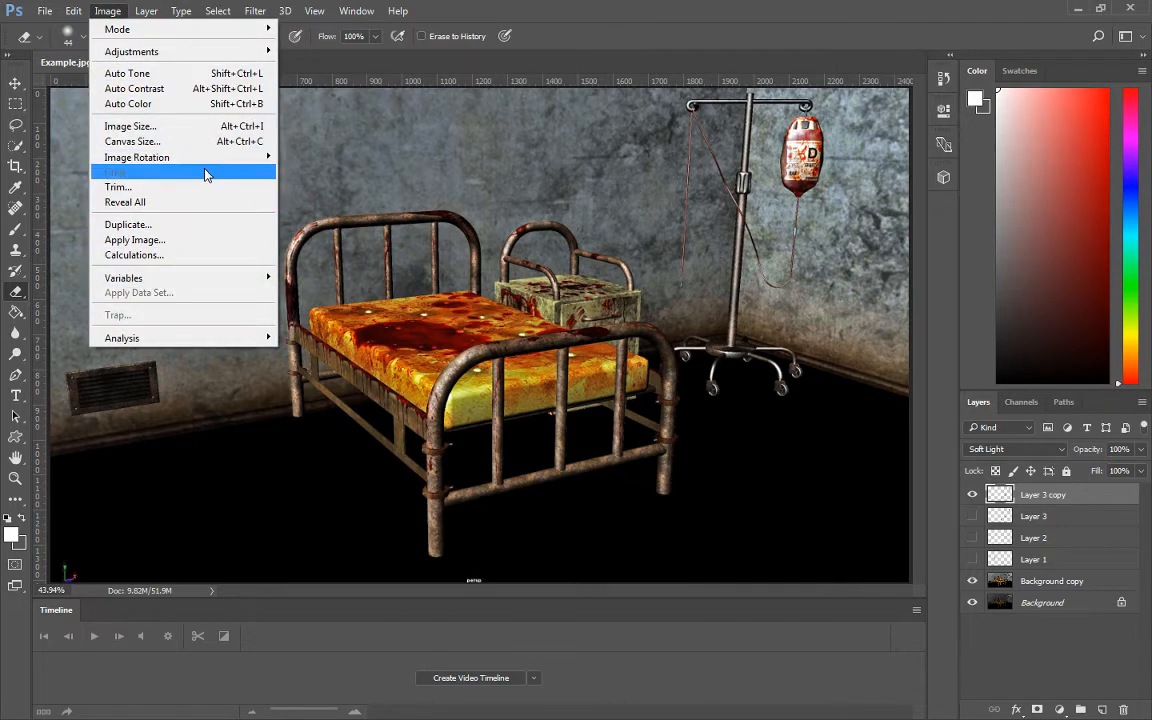
mouse_move(189, 56)
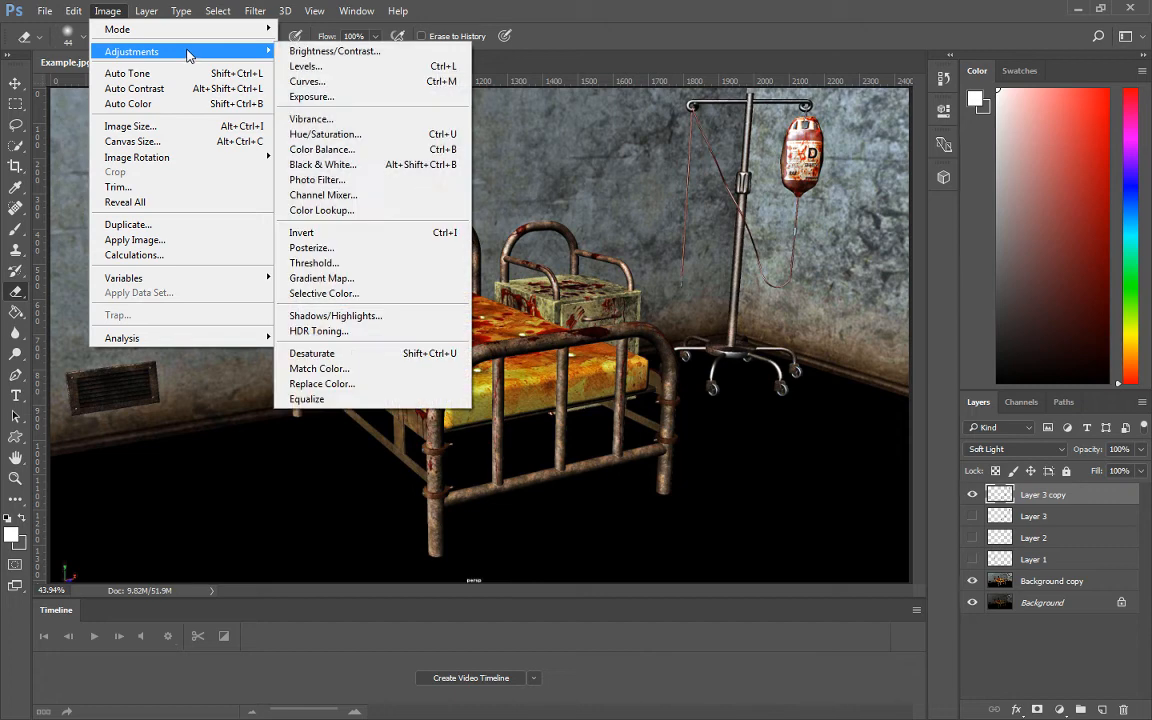
click(101, 11)
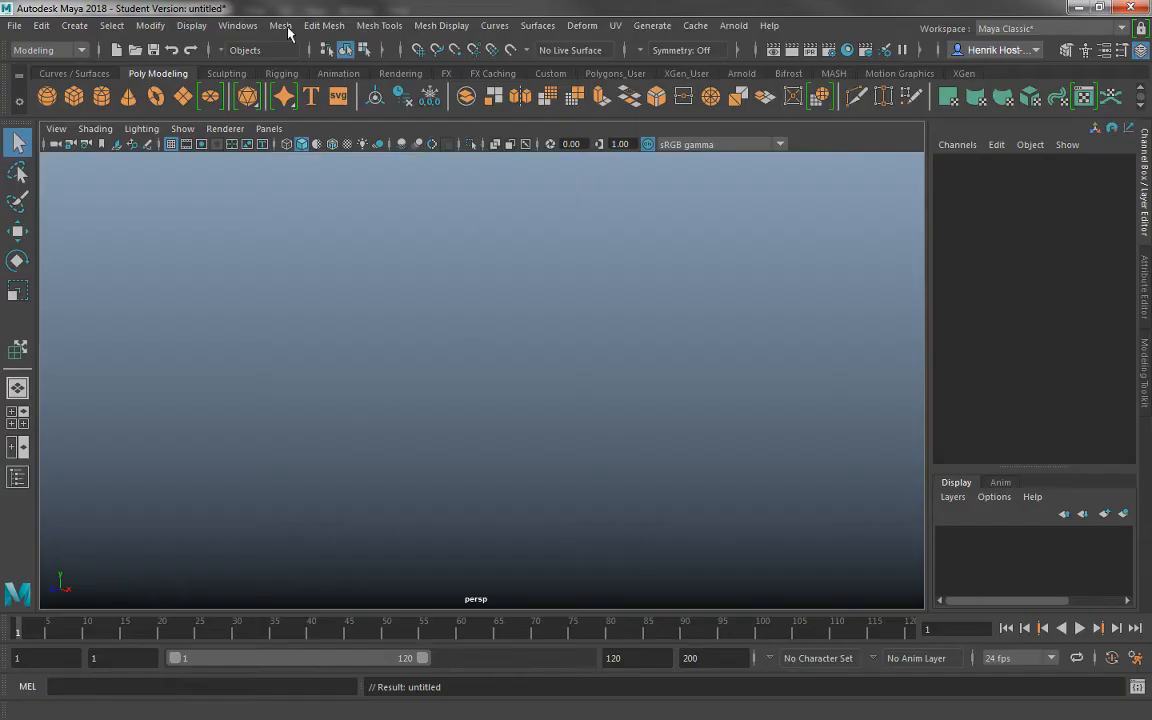
In Autodesk Maya, change the menu set to FX and create a polygon sphere in the empty scene.
click(50, 50)
click(45, 103)
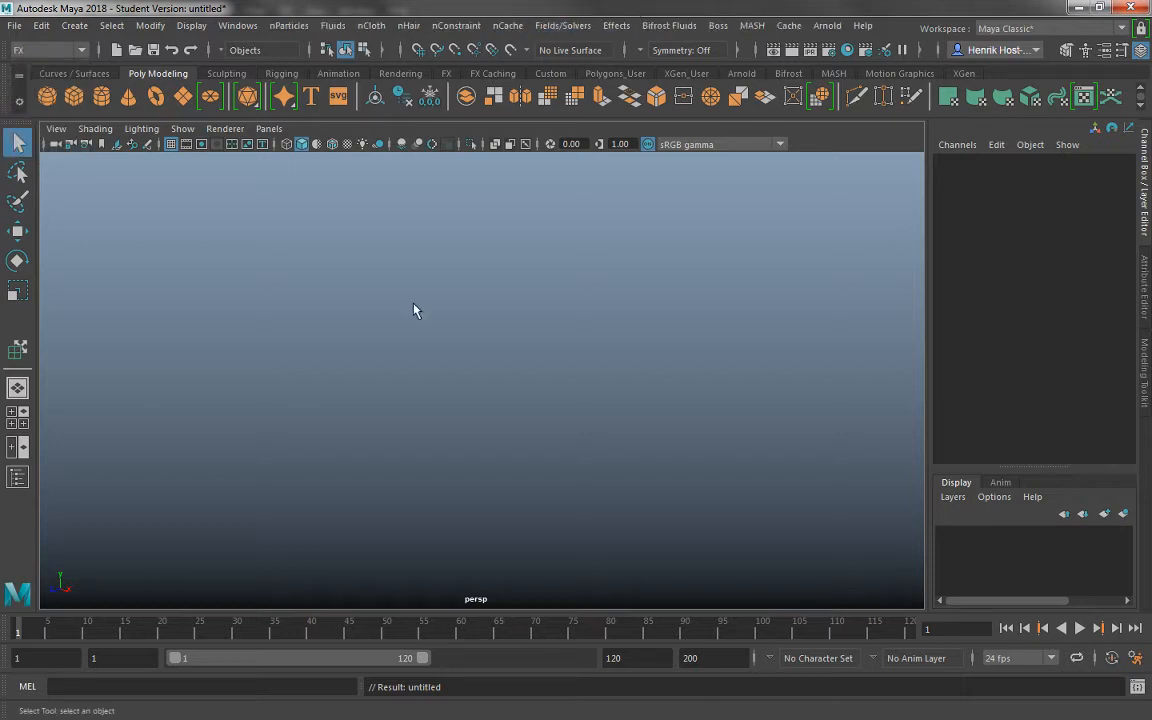
click(48, 97)
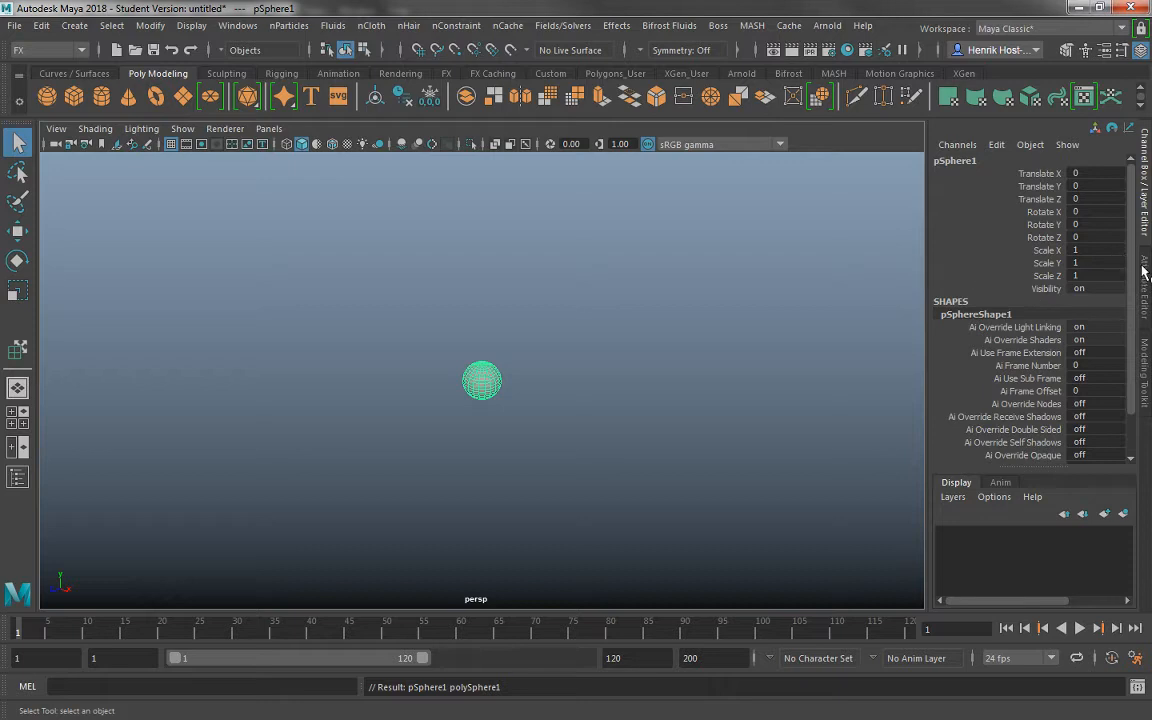
Assign a new Lambert material to the sphere and raise its transparency to full white.
click(1143, 272)
right_click(391, 380)
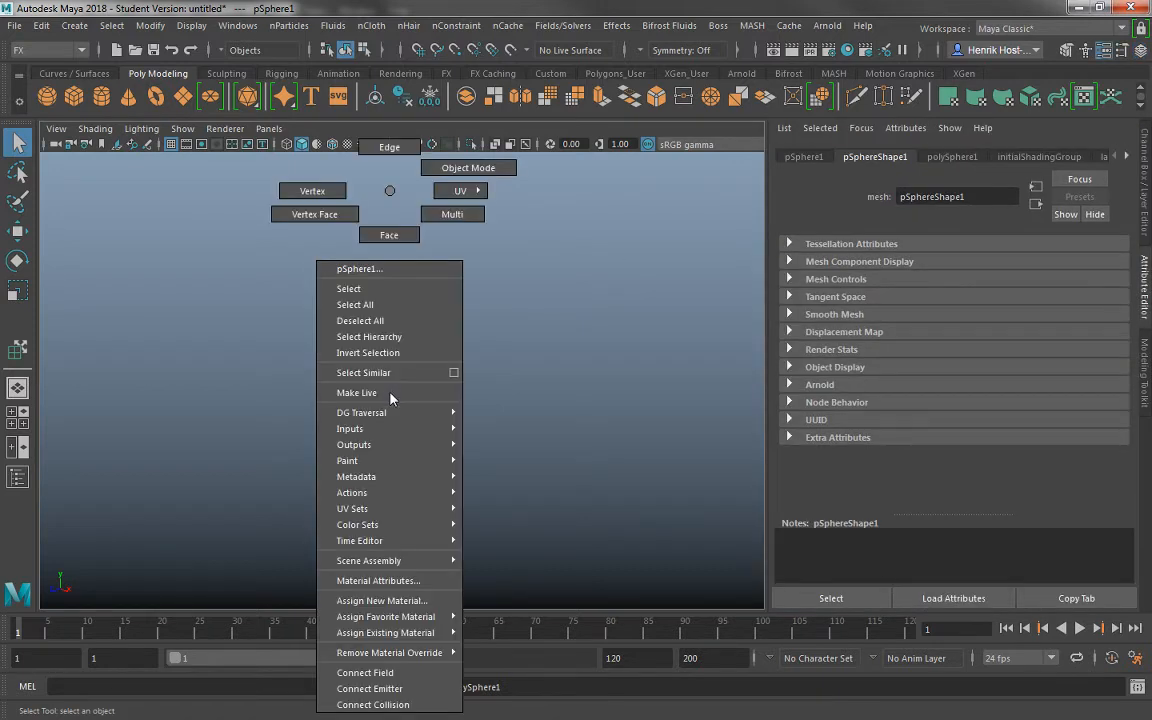
click(387, 600)
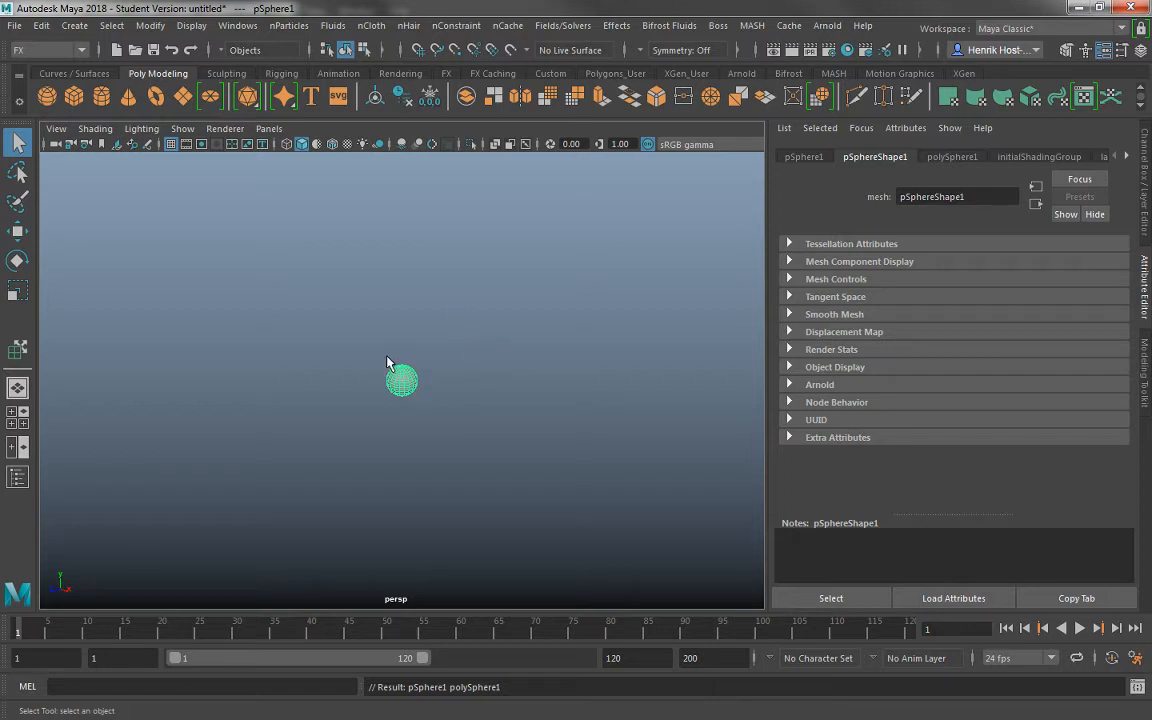
right_click(417, 380)
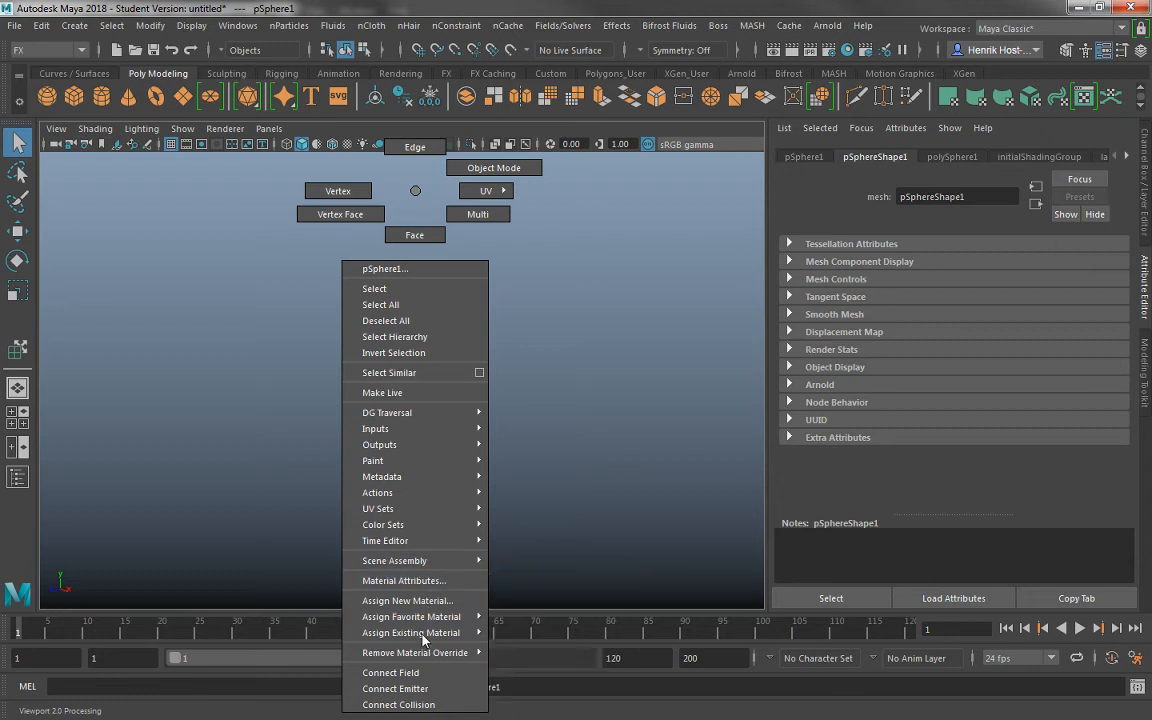
click(418, 600)
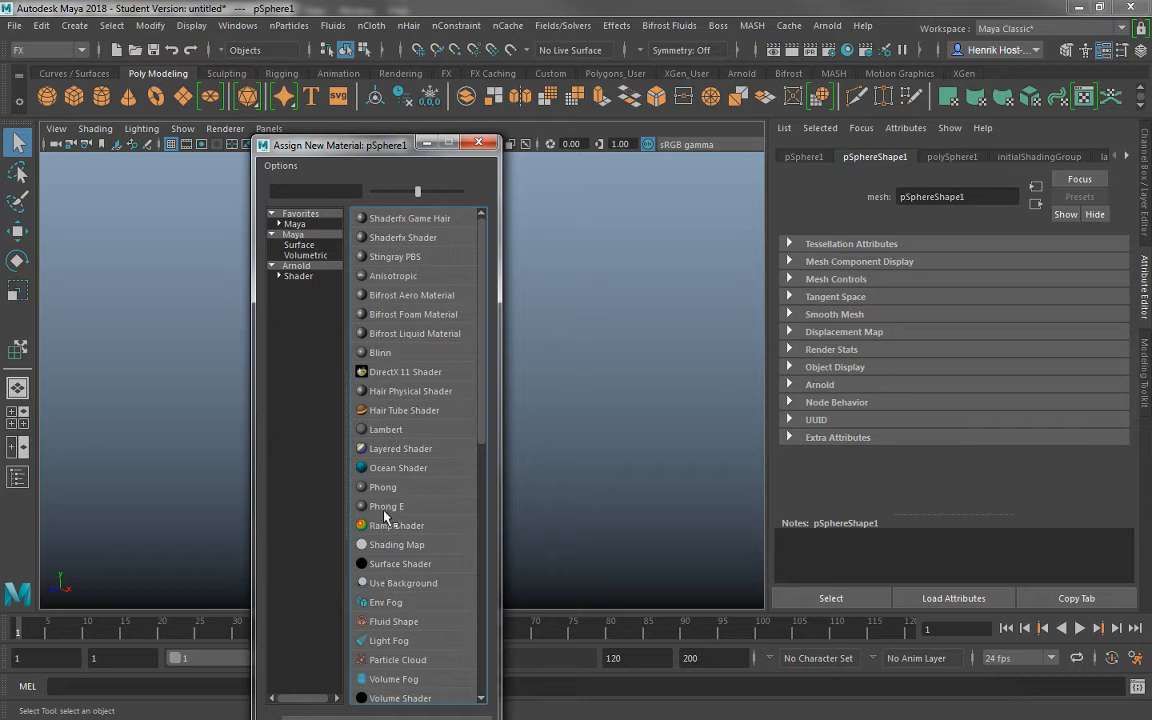
click(385, 429)
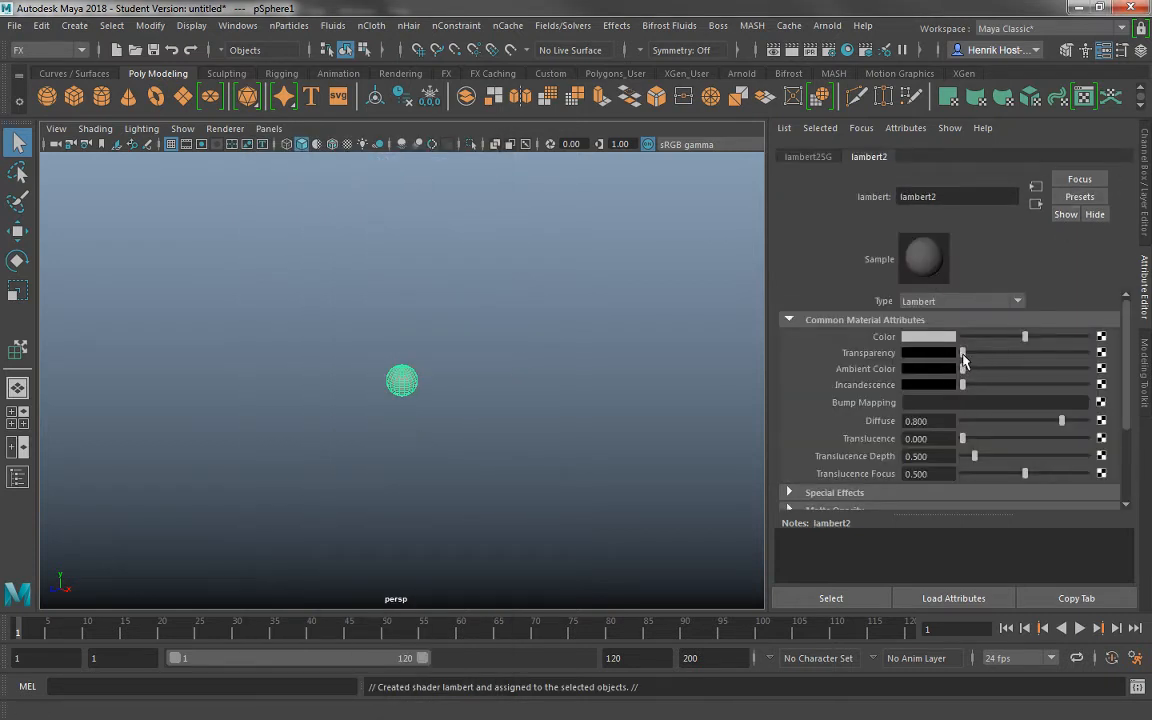
drag(962, 354, 1139, 355)
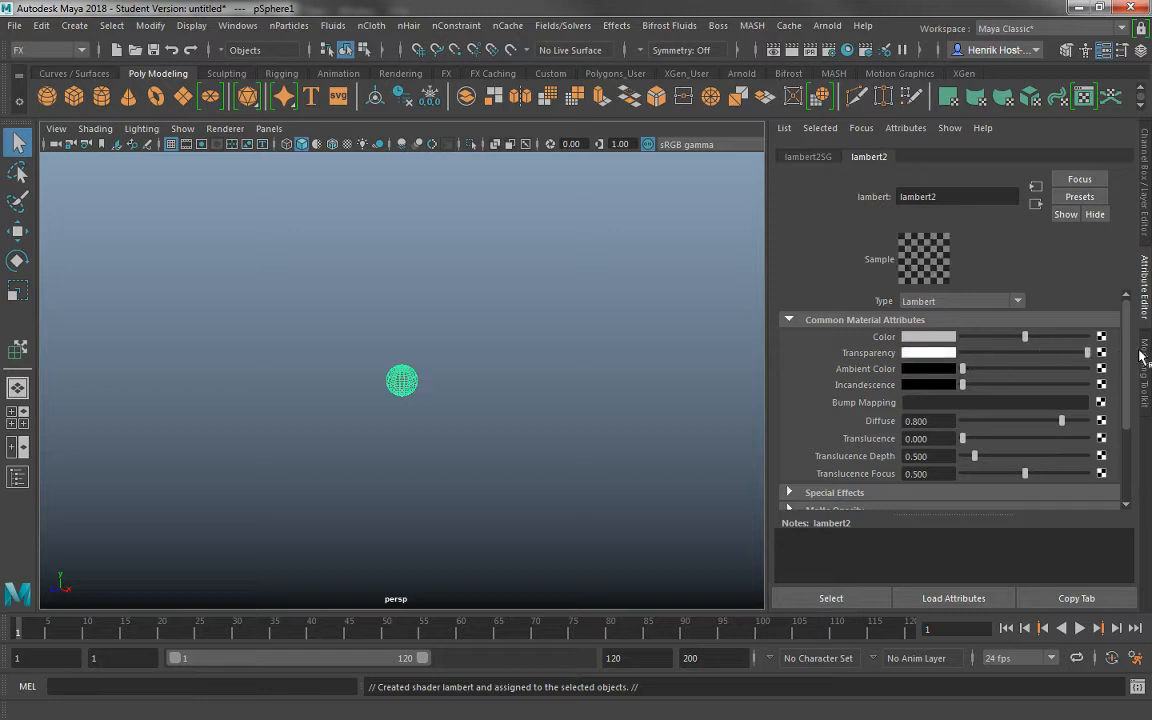
Create a Fire effect on the sphere and play the simulation, stopping at frame 22.
click(624, 26)
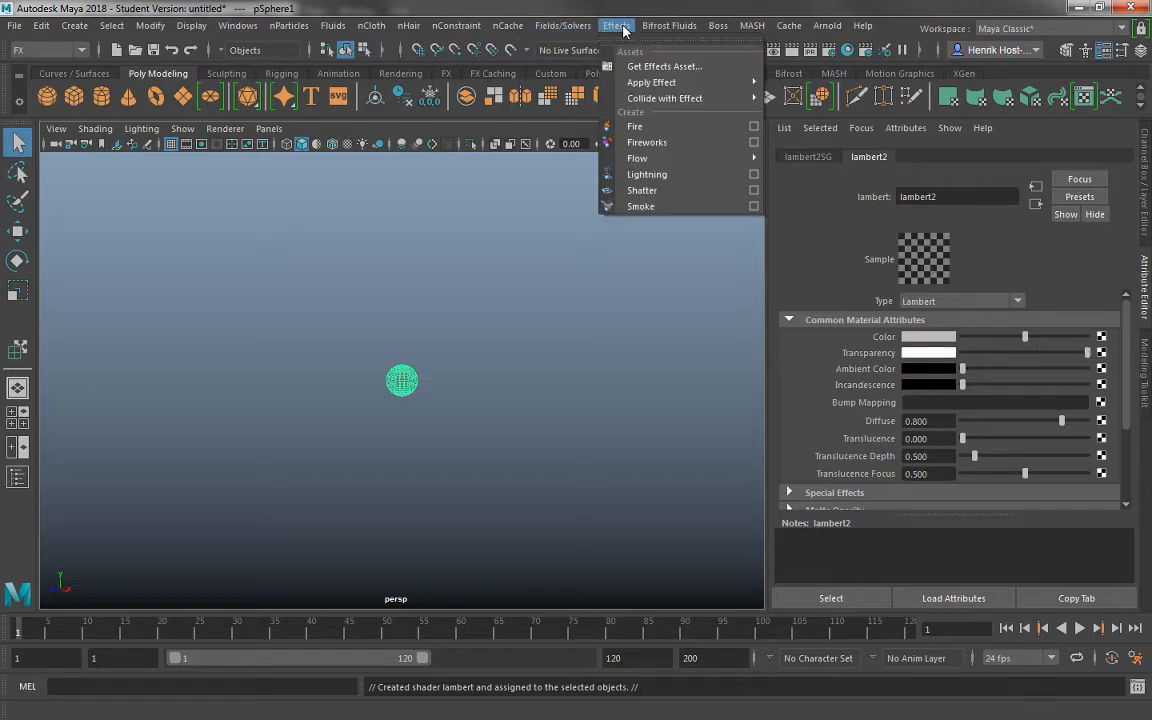
click(656, 127)
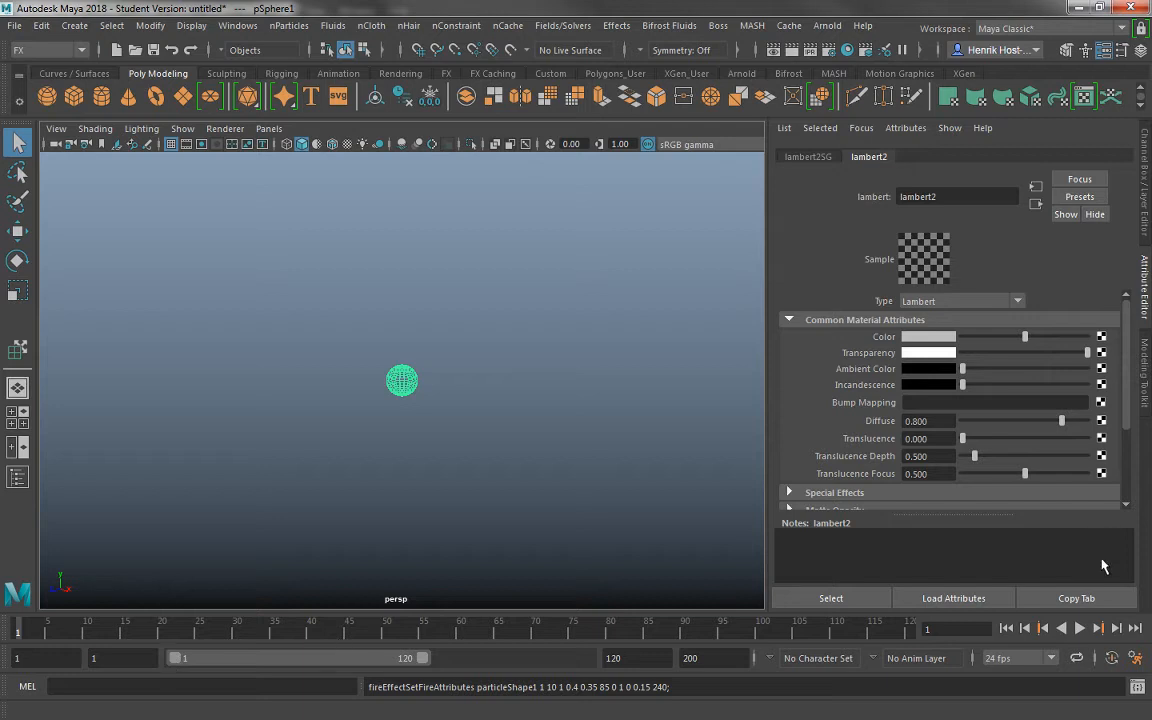
click(1080, 629)
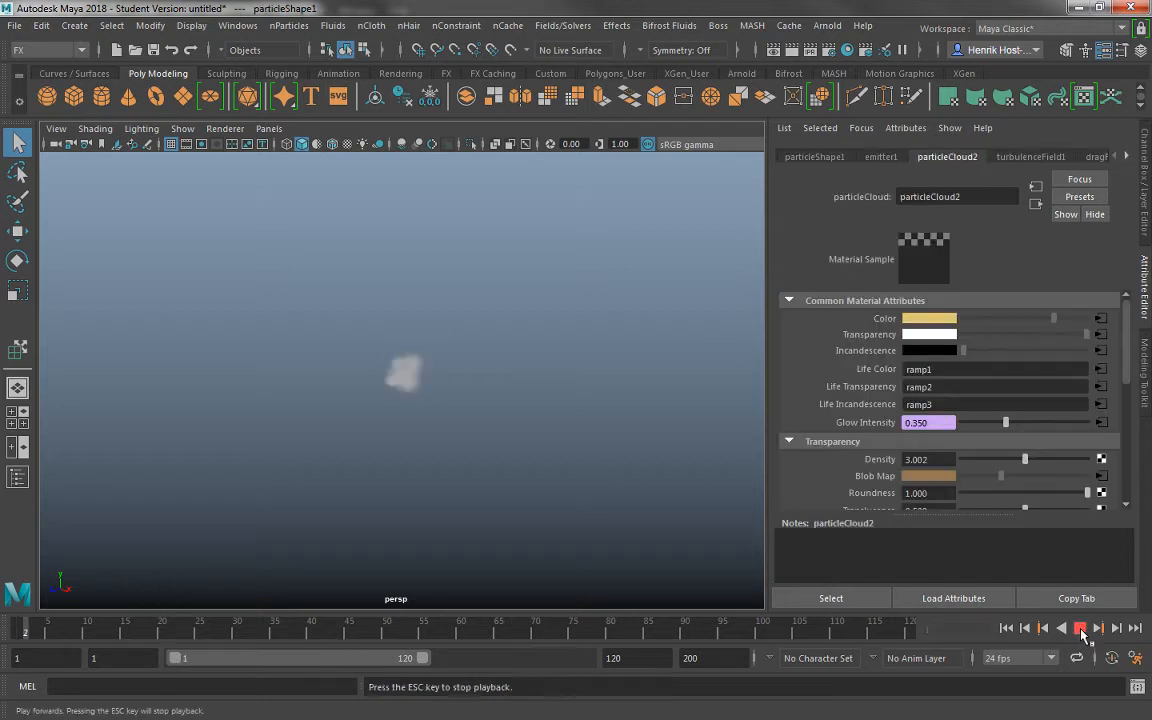
key(Escape)
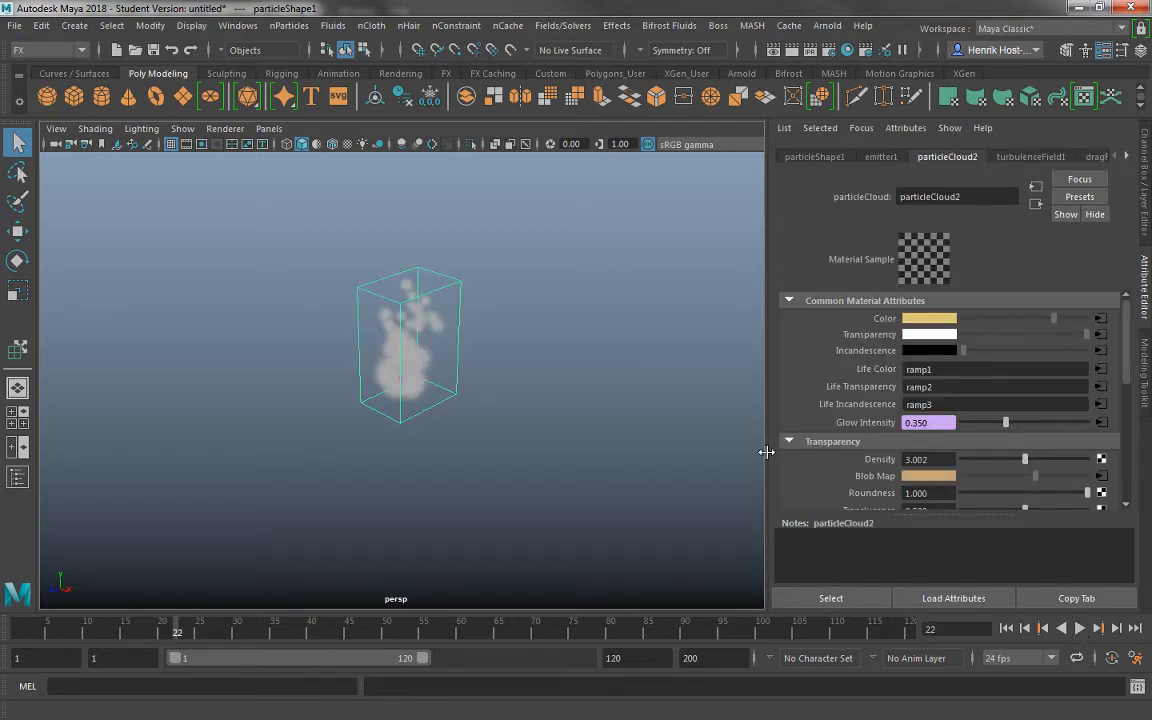
Switch to the Rendering menu set and render the current frame of the fire with the Maya Software renderer.
drag(380, 294, 432, 395)
drag(384, 360, 429, 422)
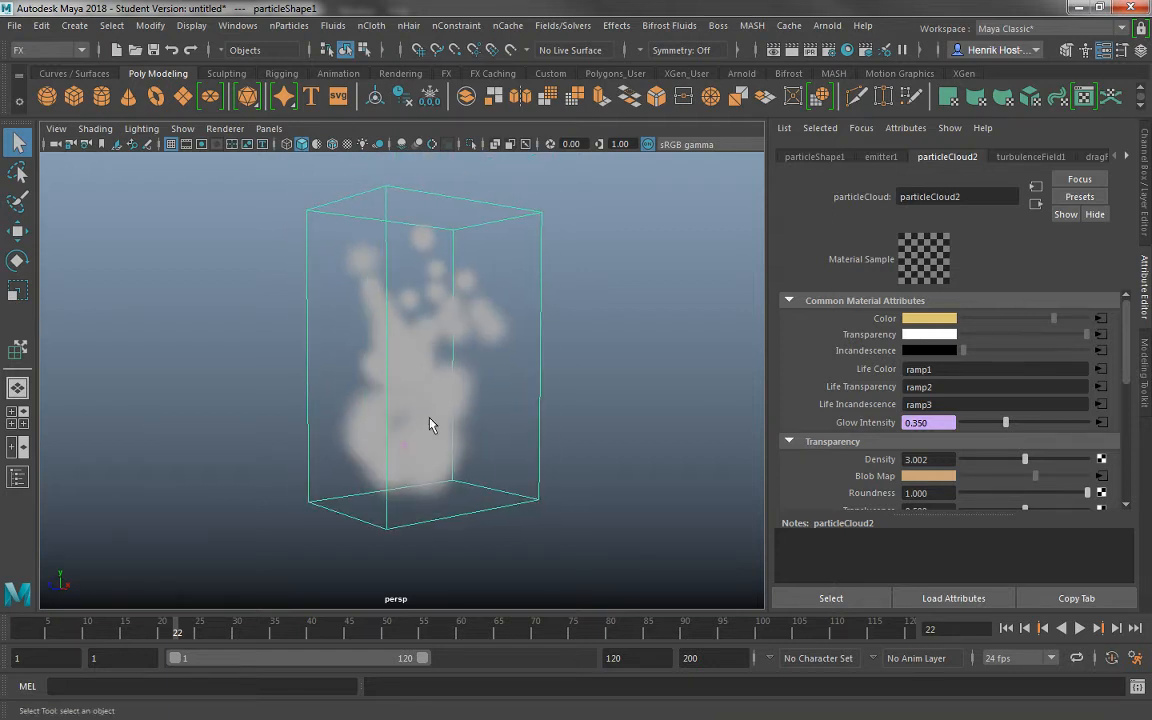
drag(399, 226, 375, 224)
scroll(391, 226, up, 2)
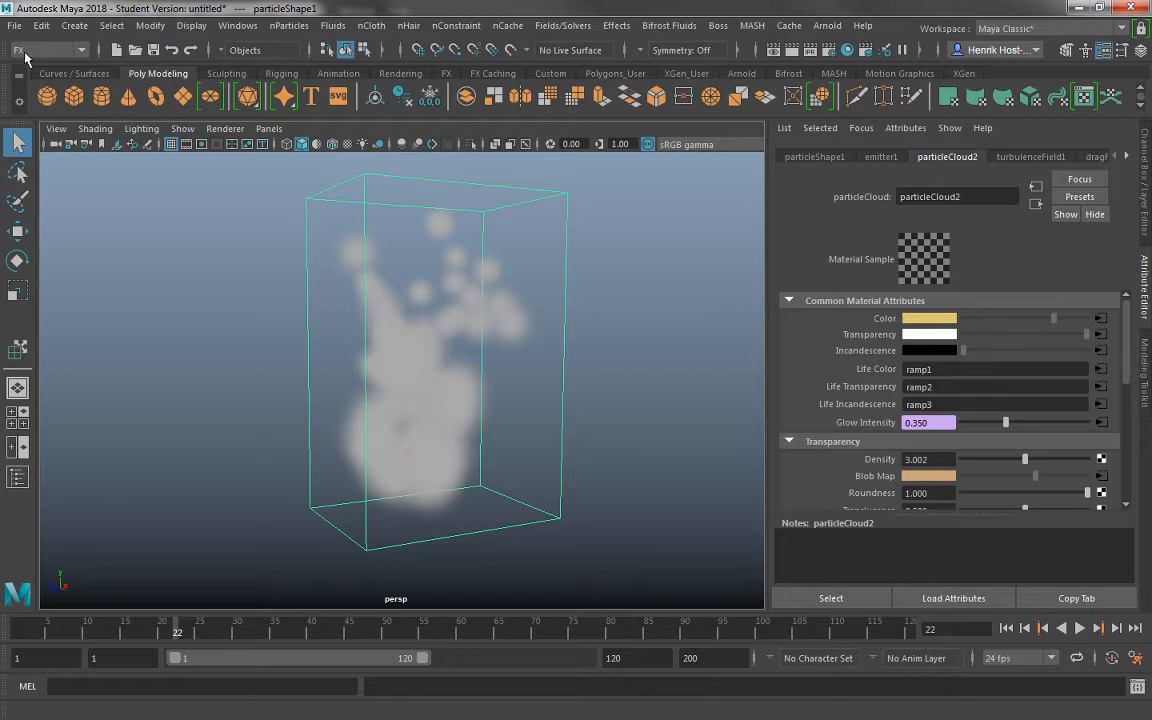
click(26, 52)
click(40, 120)
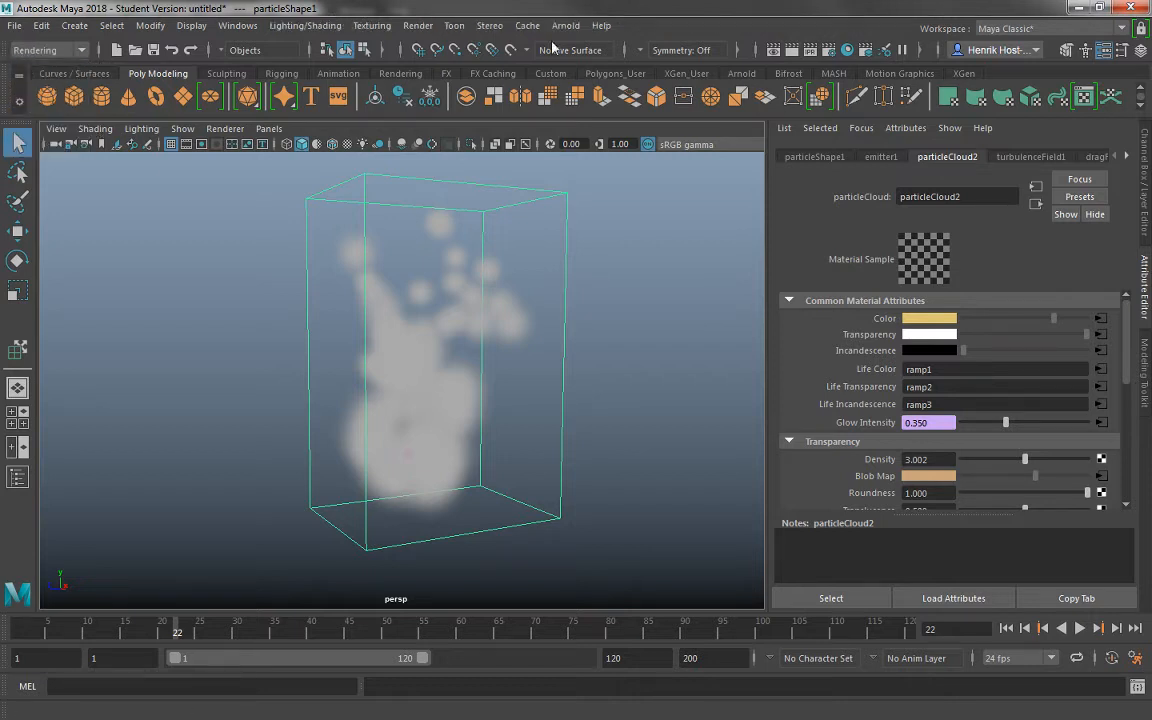
click(418, 25)
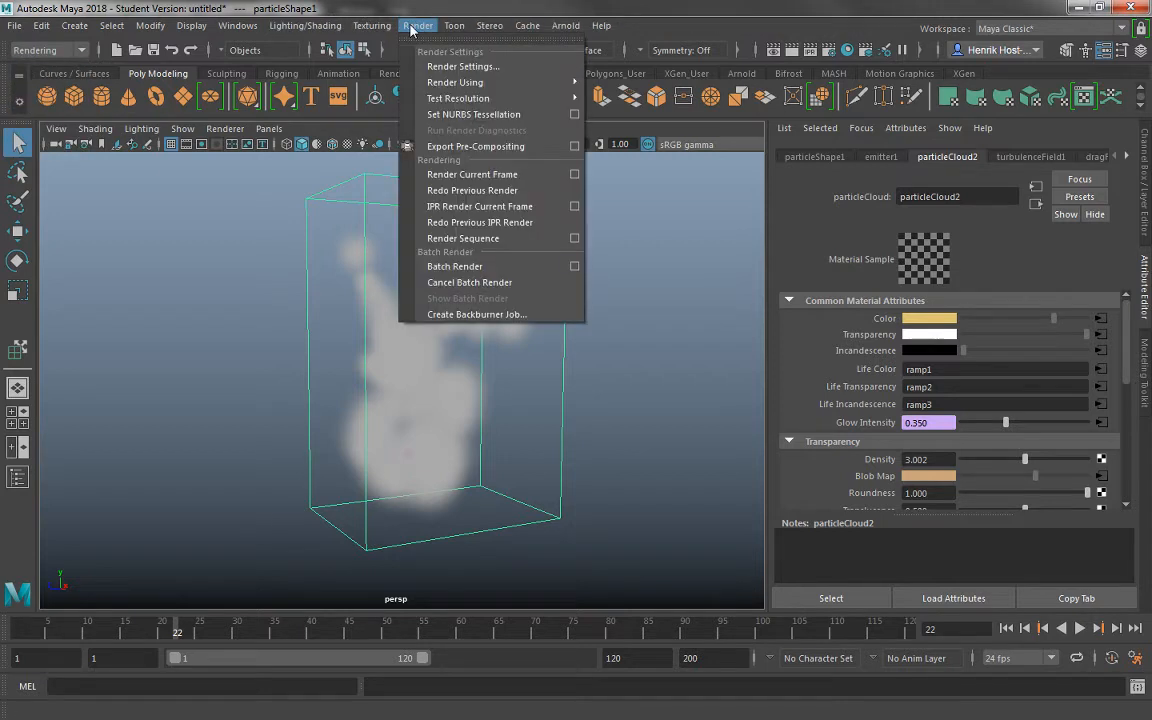
click(468, 68)
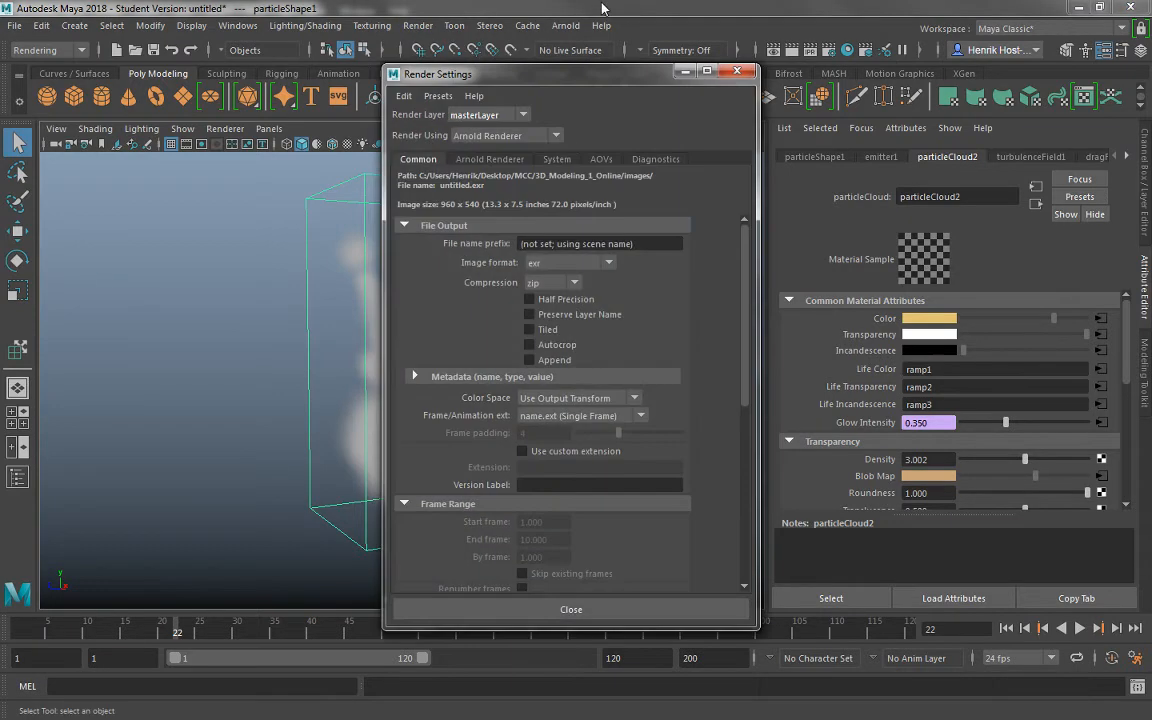
click(507, 136)
click(503, 153)
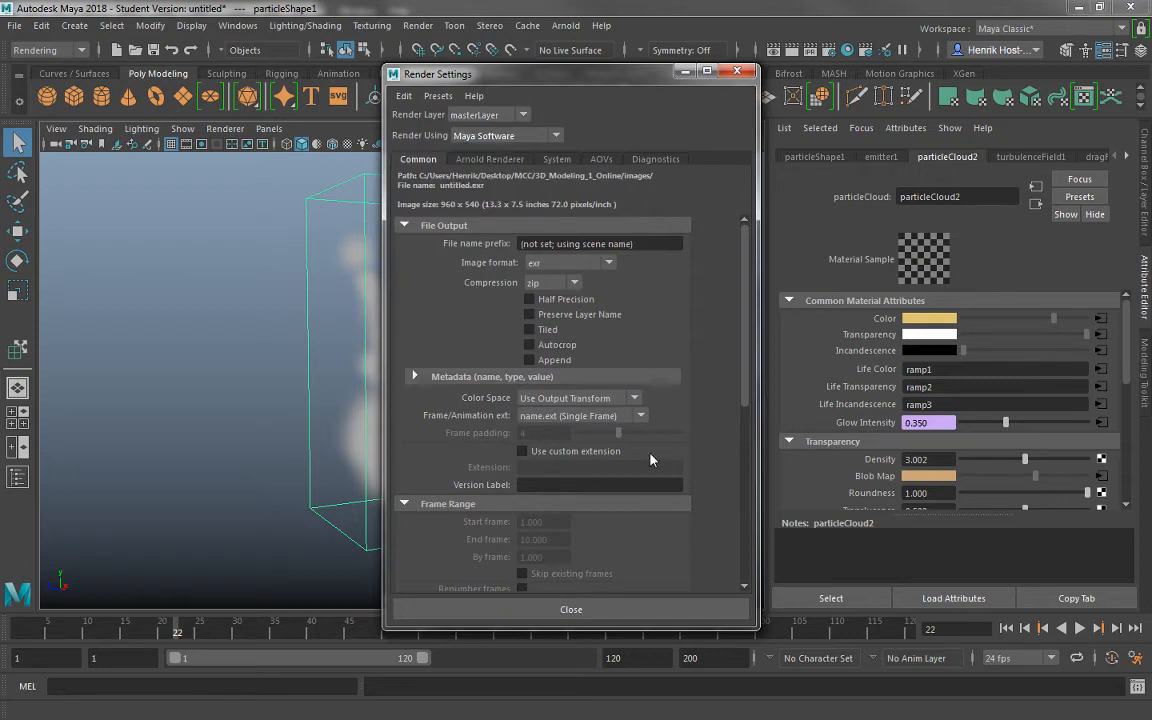
click(575, 611)
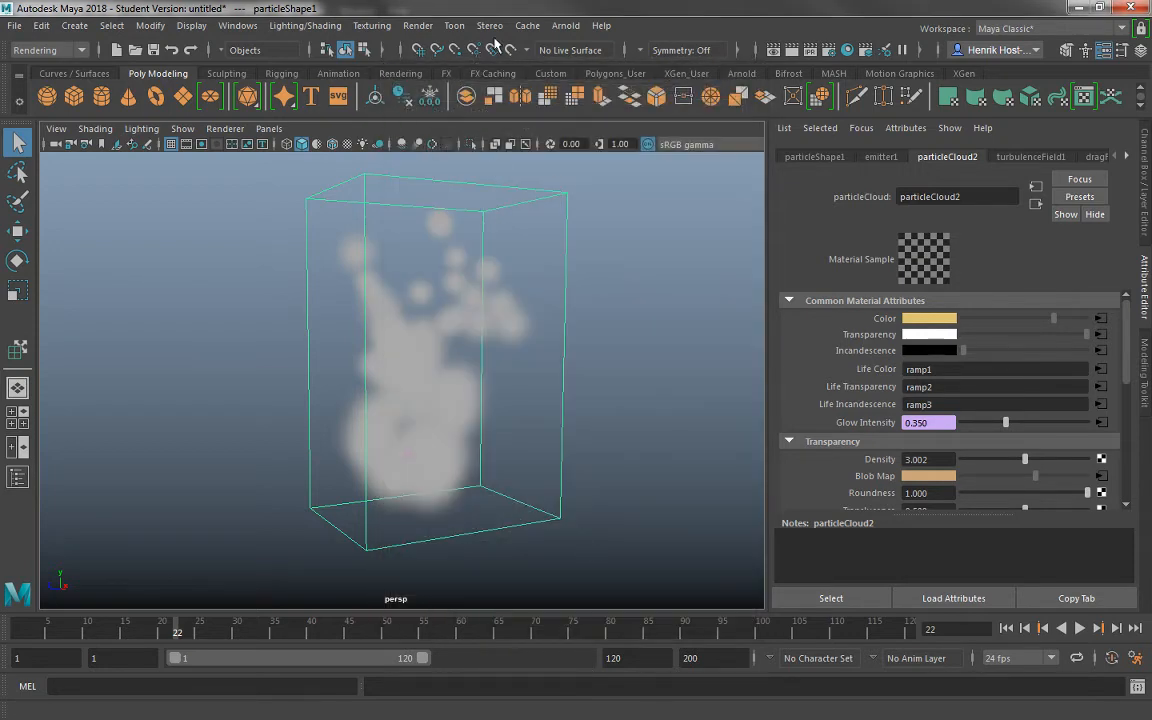
click(418, 25)
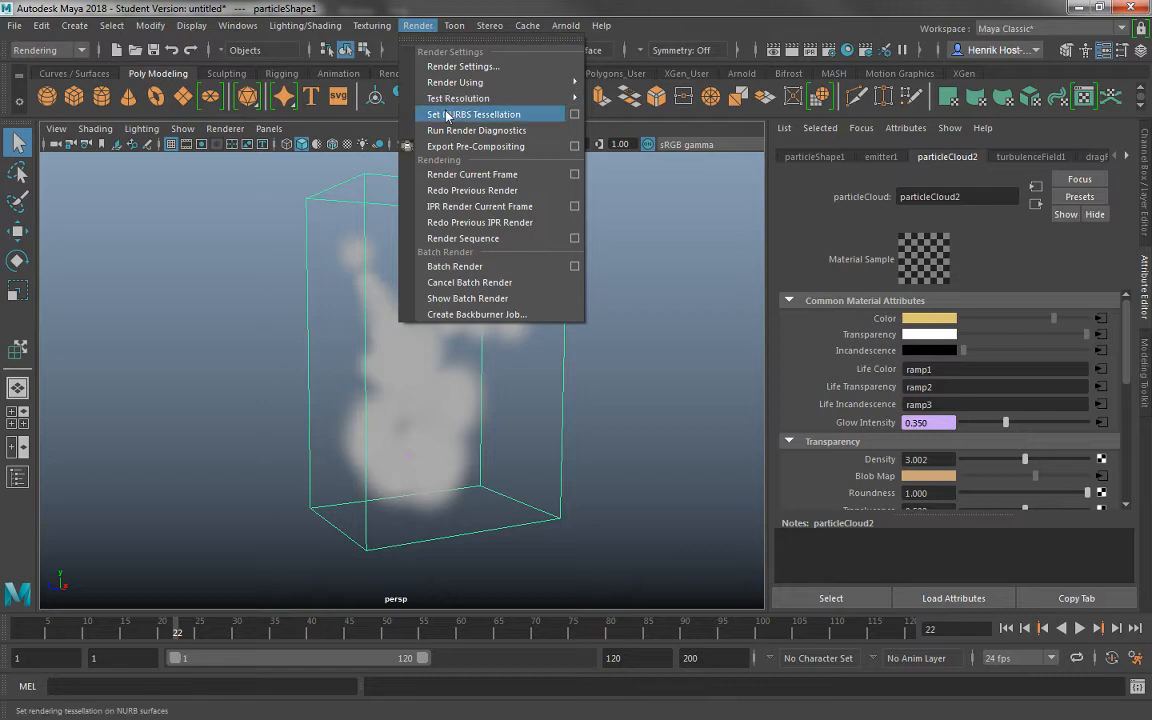
click(459, 177)
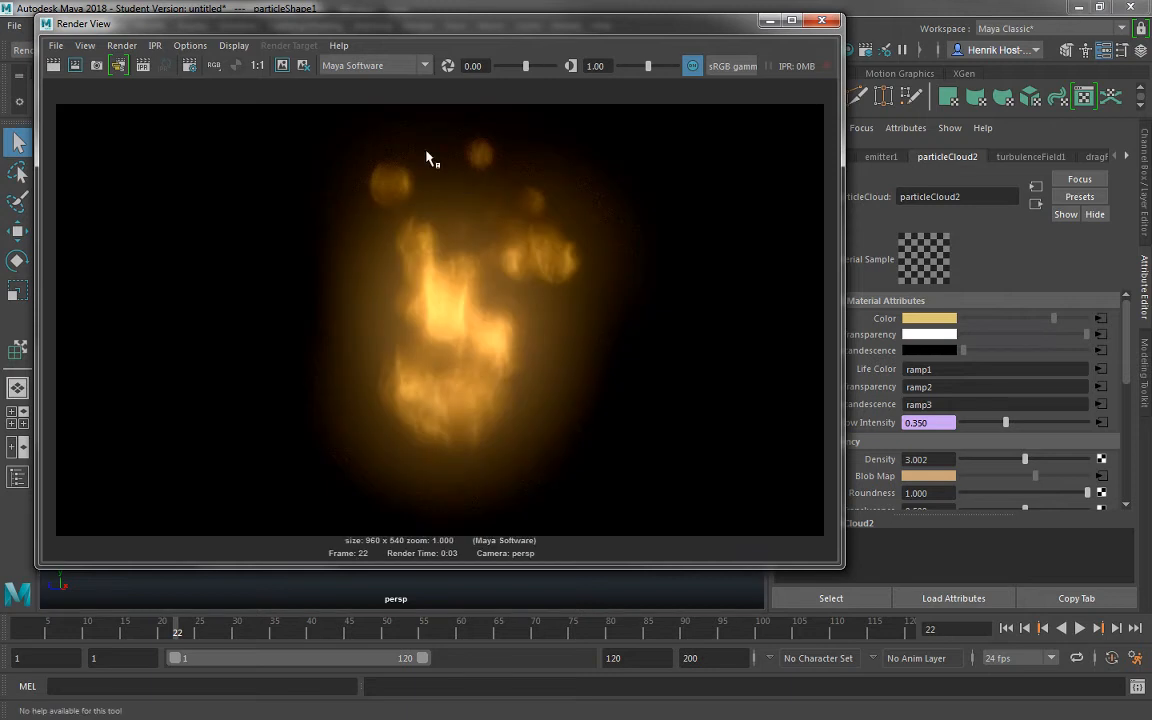
Save the rendered fire image as a JPEG named Fire in the Photoshop_Tips folder.
click(57, 46)
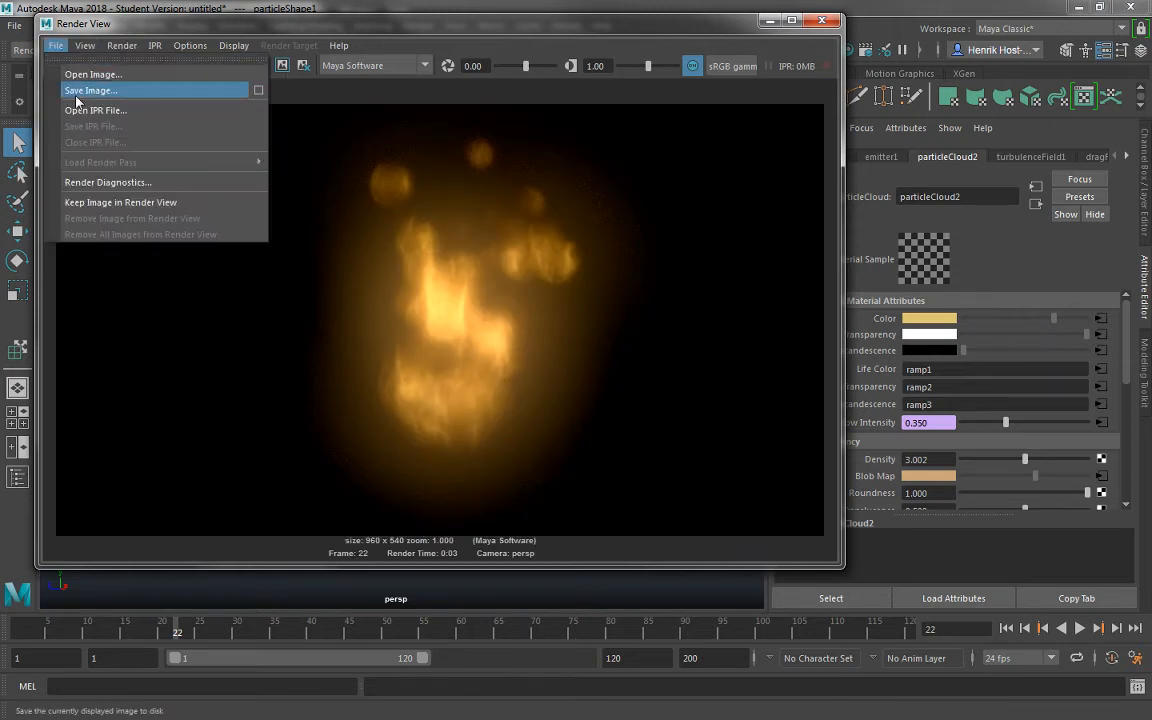
click(78, 91)
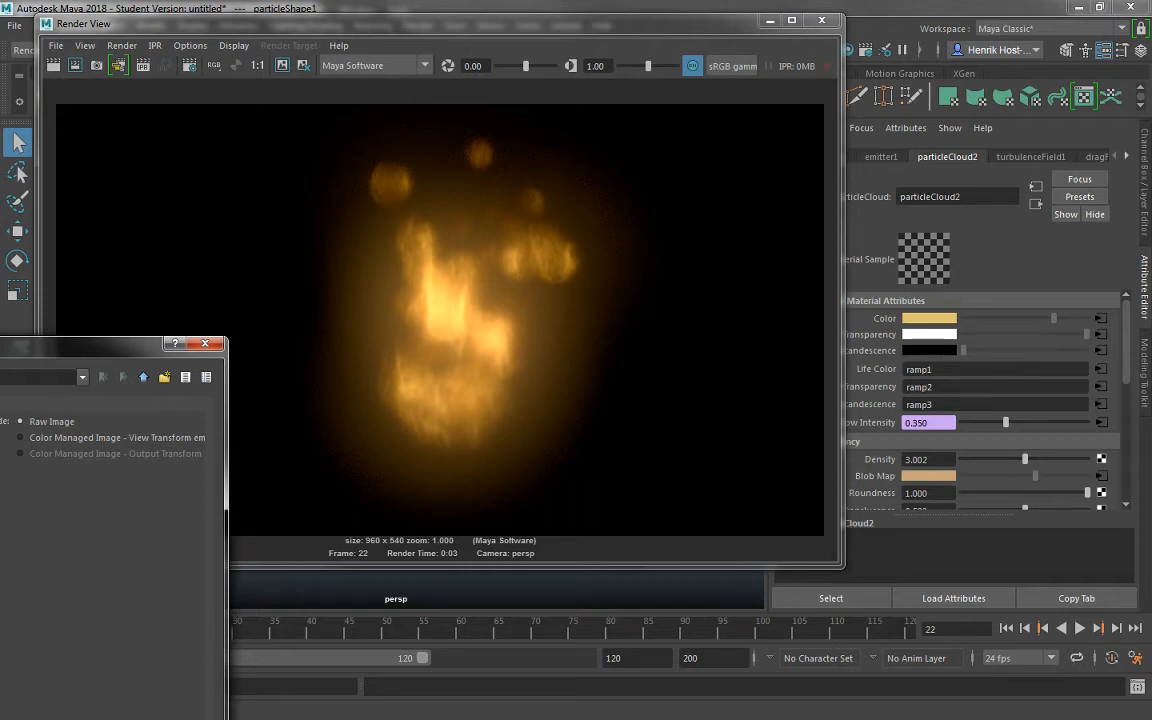
drag(0, 350, 277, 160)
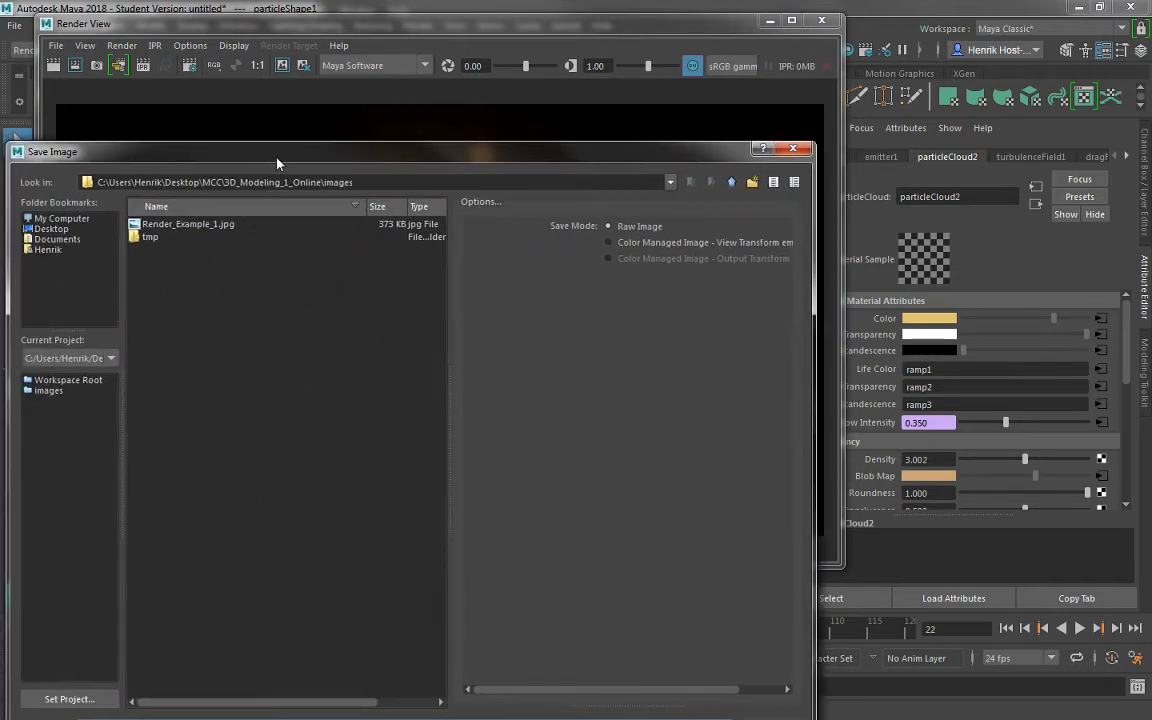
click(731, 182)
click(181, 316)
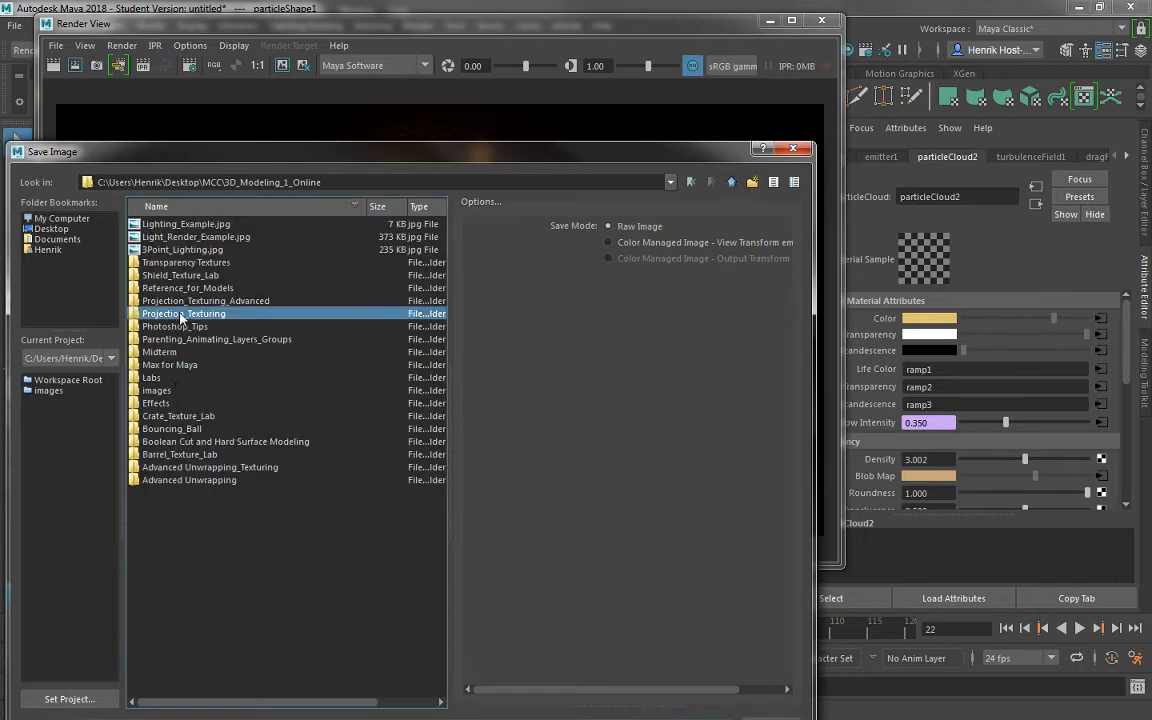
double_click(175, 326)
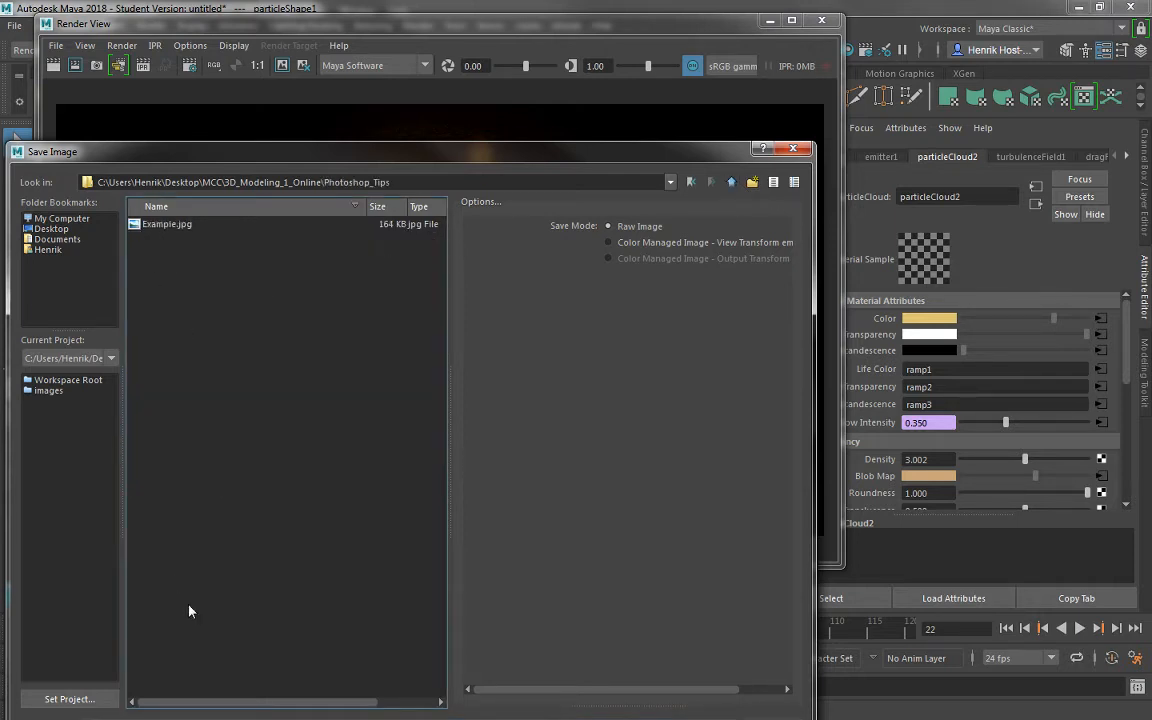
drag(359, 151, 402, 56)
click(378, 631)
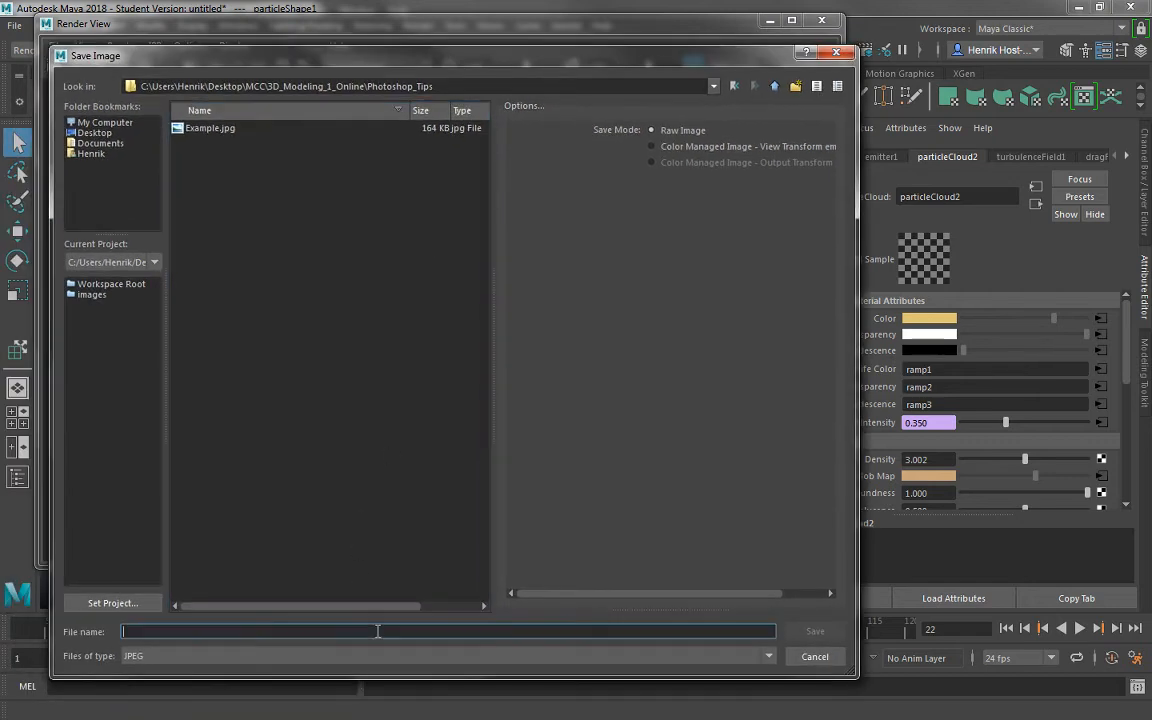
text(F)
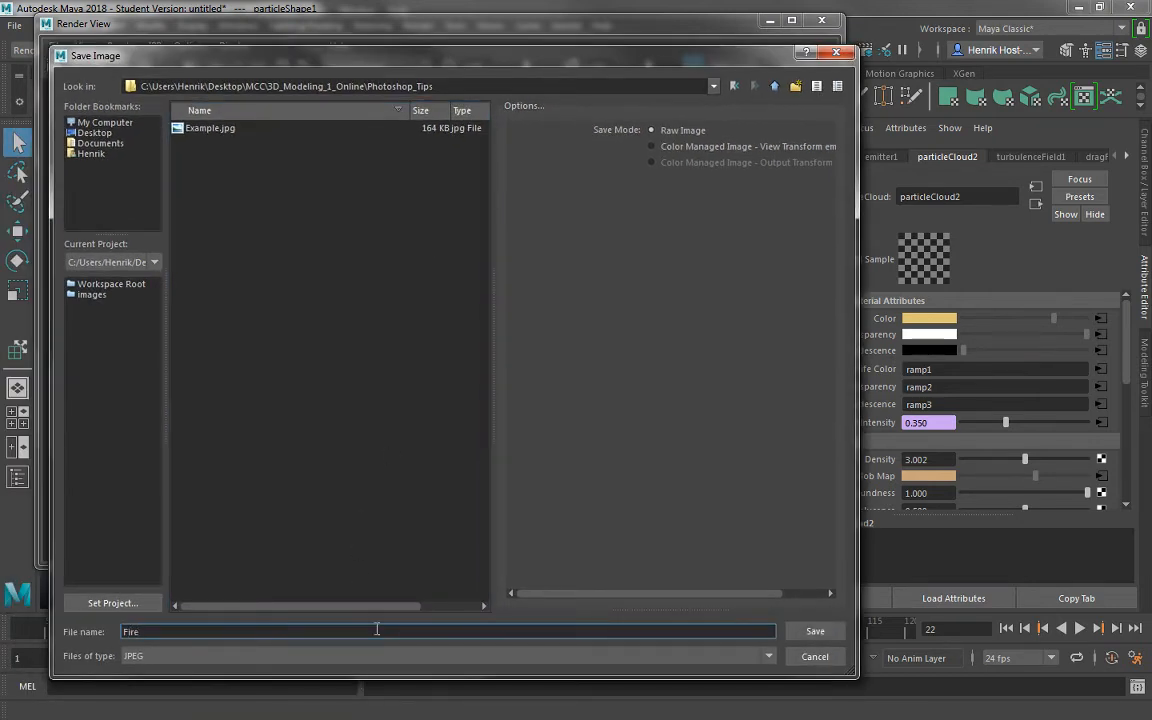
text(ire)
key(Return)
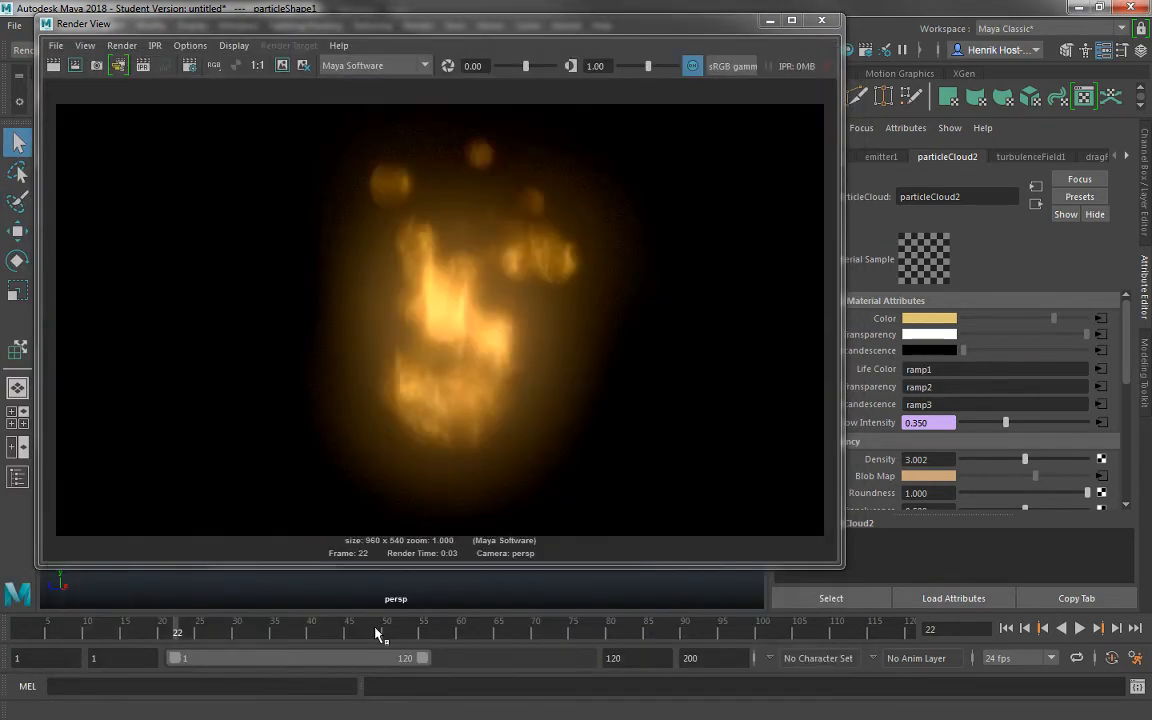
Save the same render as a PNG named Fire_Maya in the Photoshop_Tips folder.
click(56, 45)
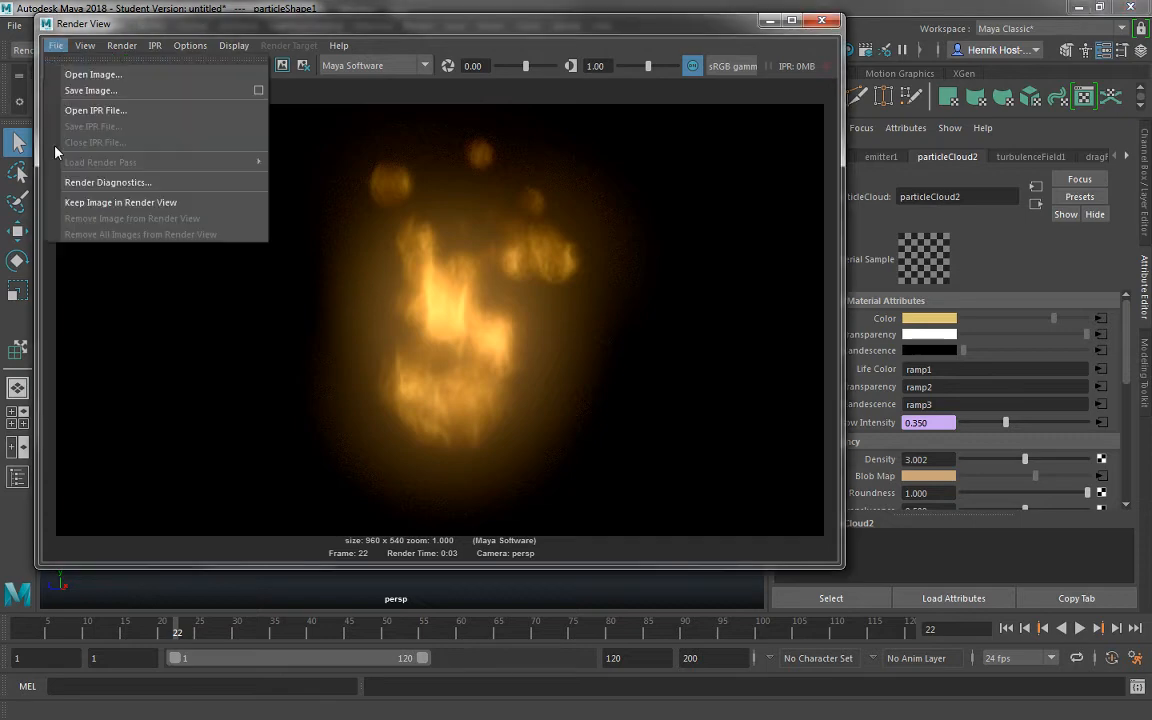
click(105, 91)
drag(117, 350, 806, 64)
click(398, 659)
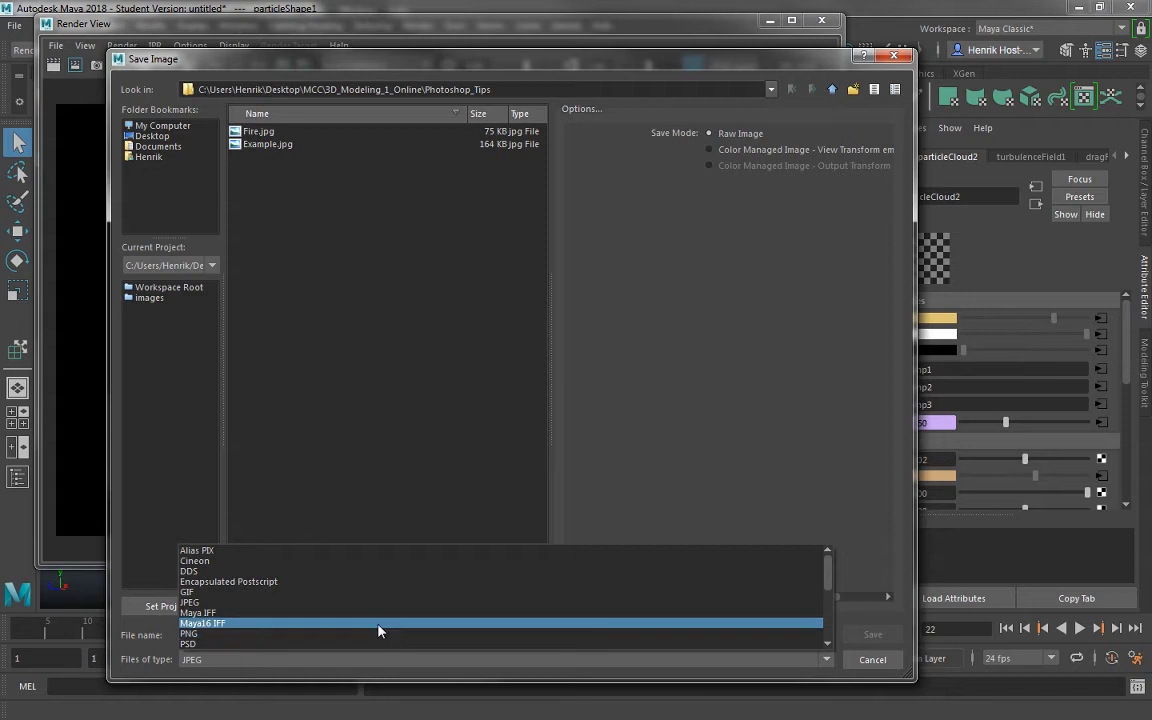
click(372, 634)
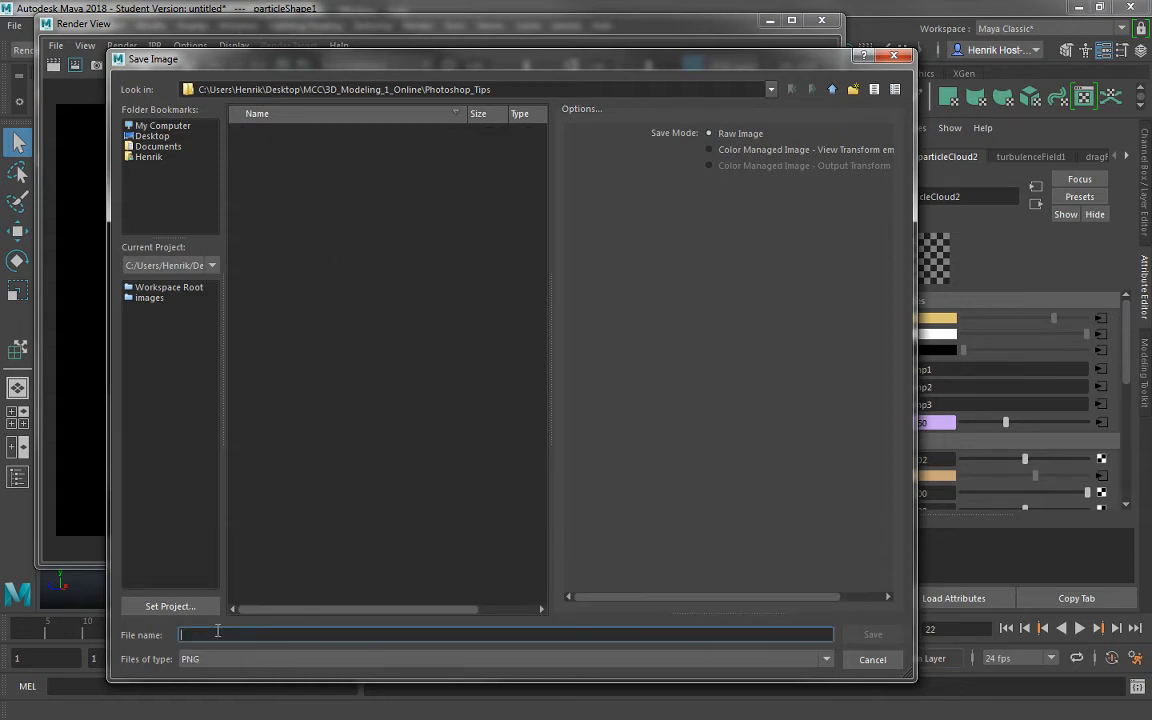
click(217, 634)
text(F)
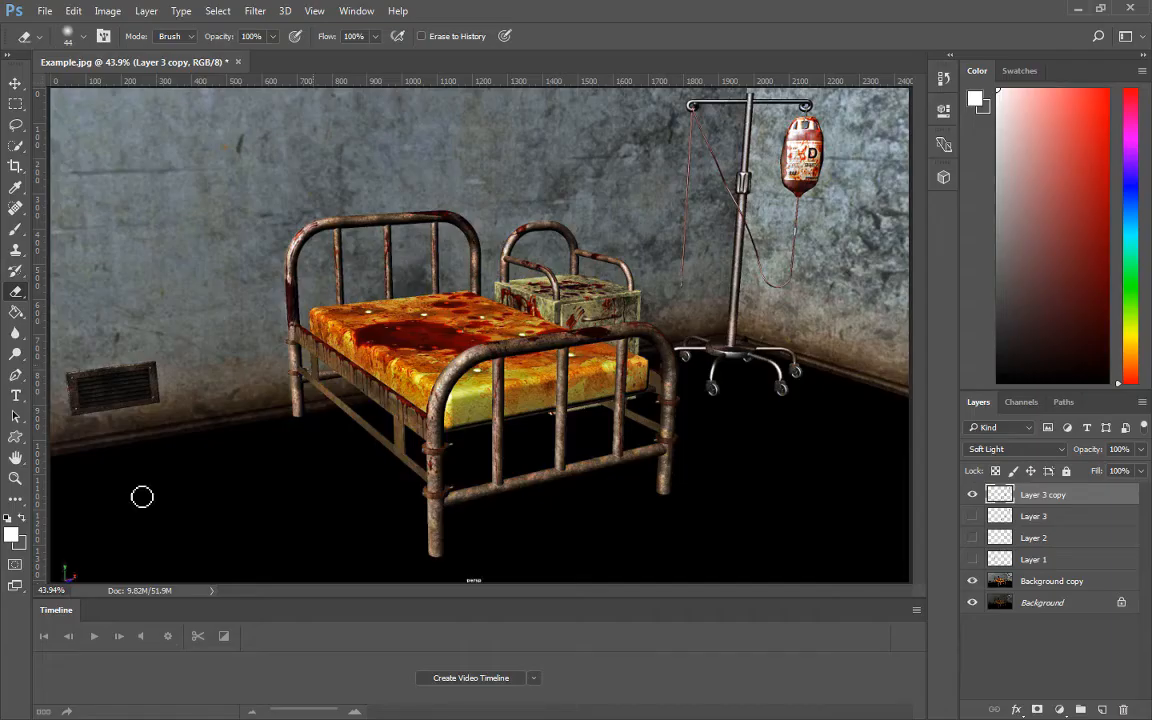
In Photoshop, open the Fire_Maya image from the Photoshop_Tips folder.
key(ctrl+o)
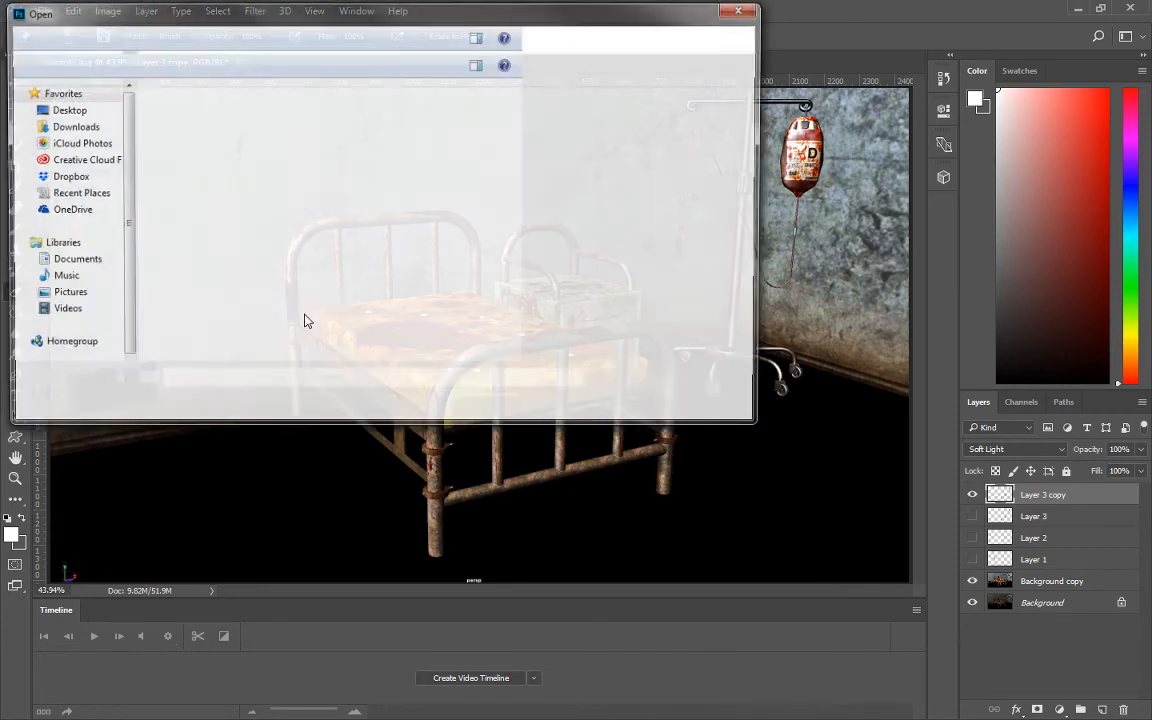
click(274, 135)
click(352, 147)
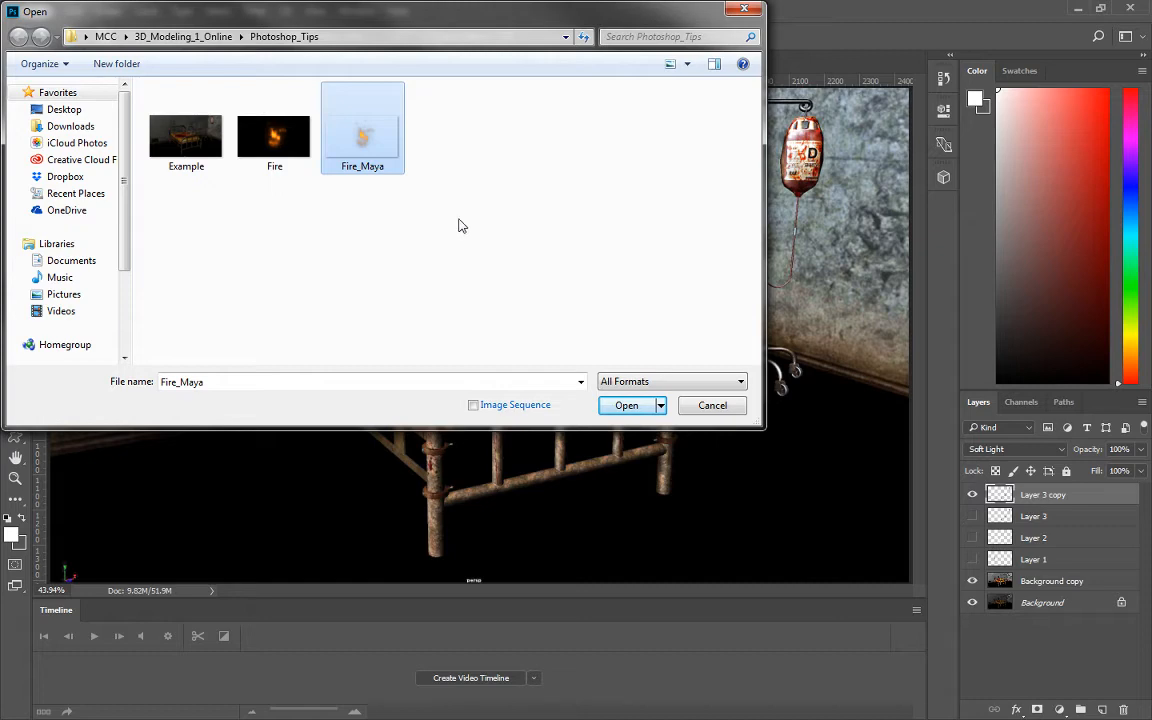
click(630, 405)
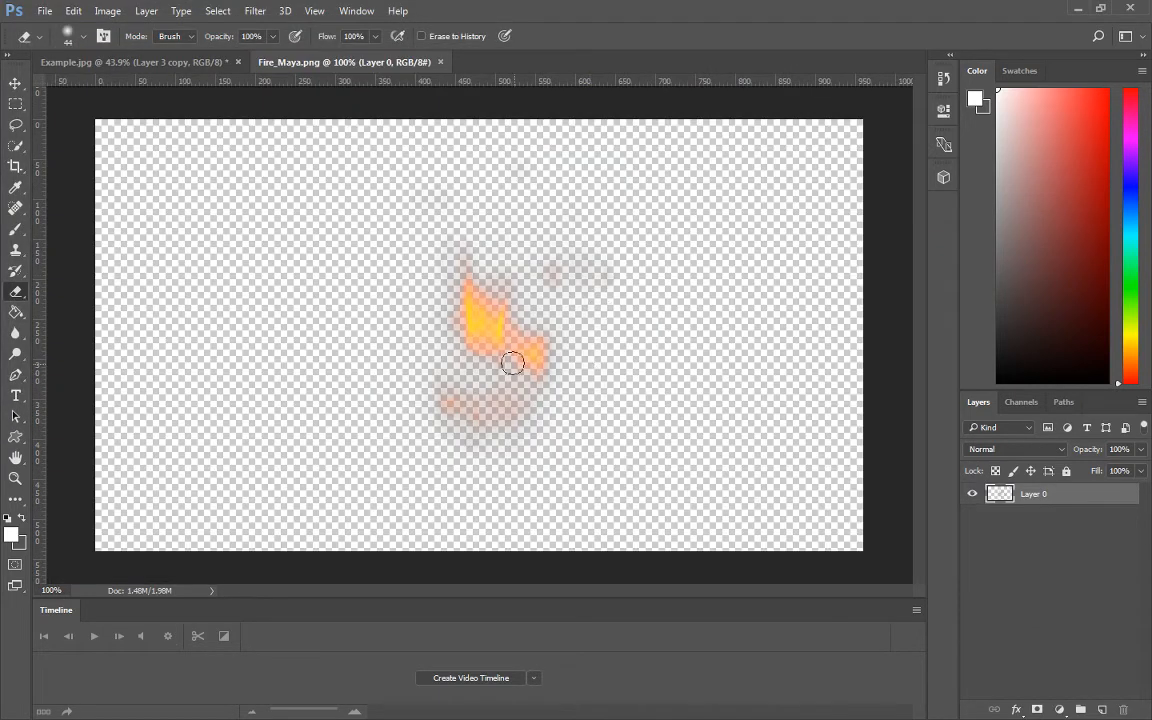
Open the Fire image from the Photoshop_Tips folder.
click(47, 11)
click(70, 44)
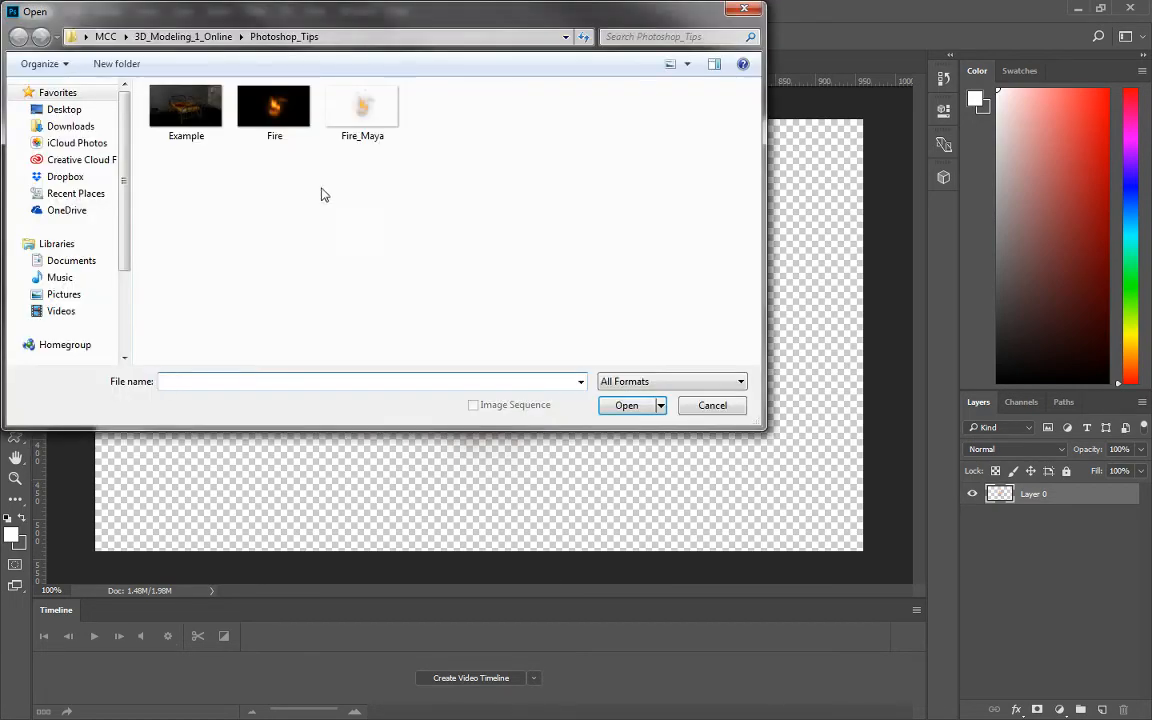
click(262, 103)
click(625, 404)
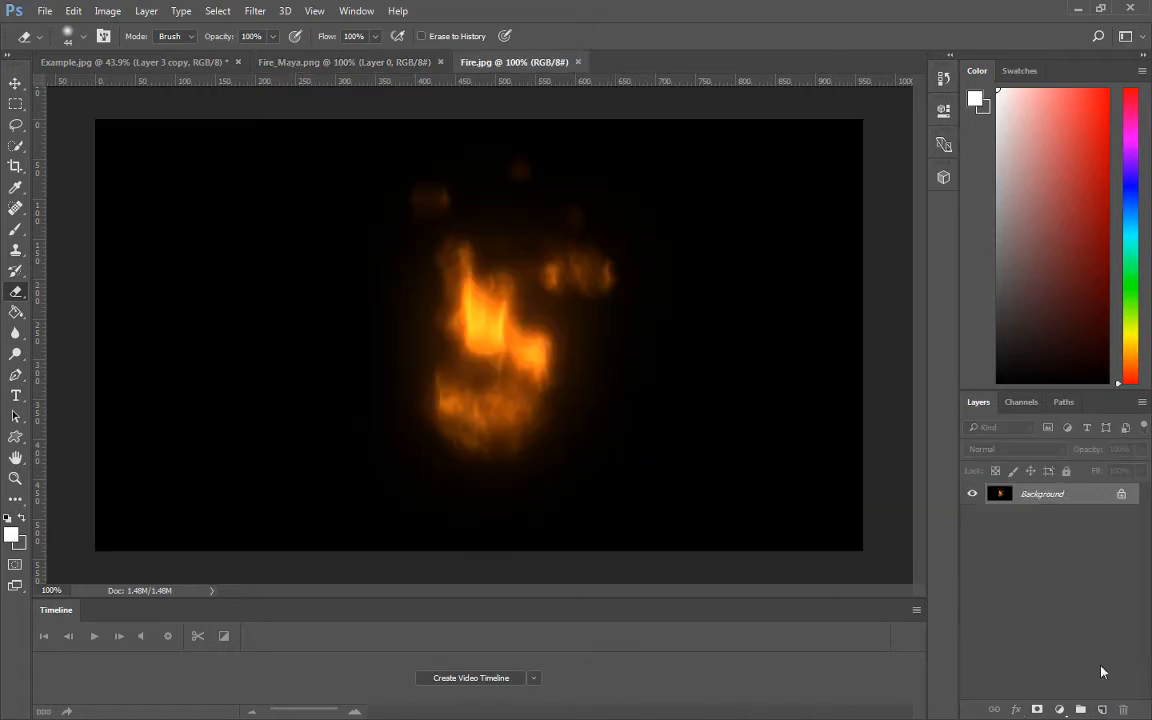
Duplicate the fire image's Background layer and set the copy's blend mode to Screen.
drag(1071, 505, 1102, 709)
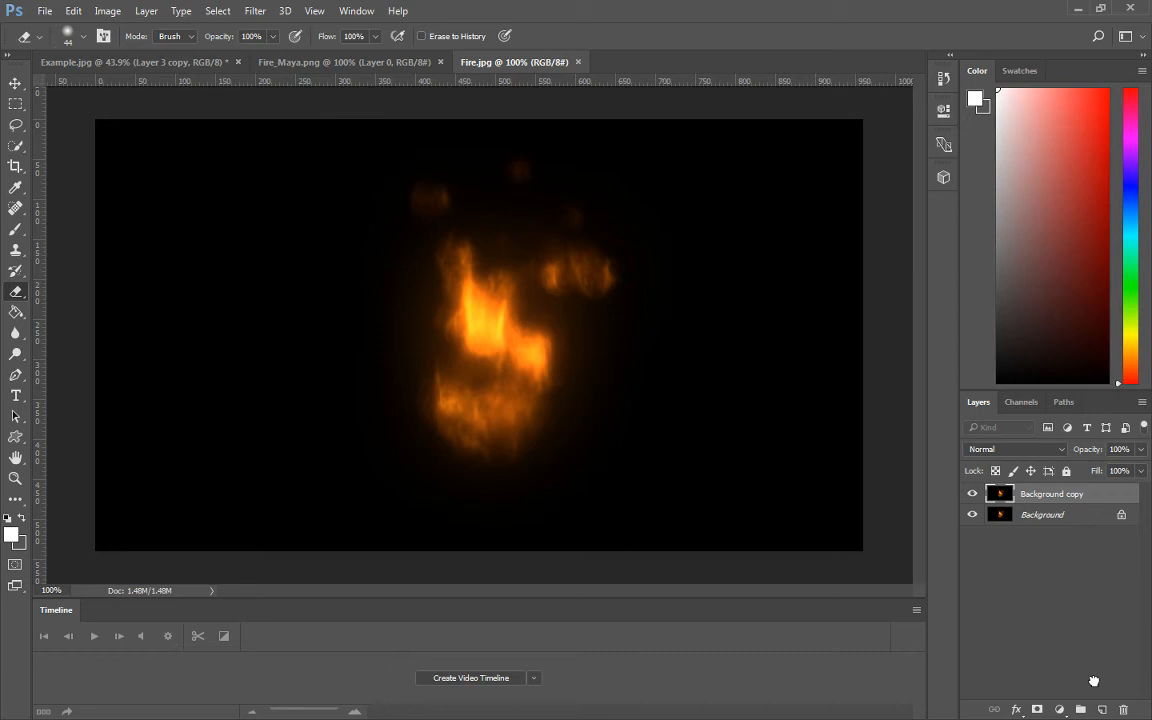
click(1011, 454)
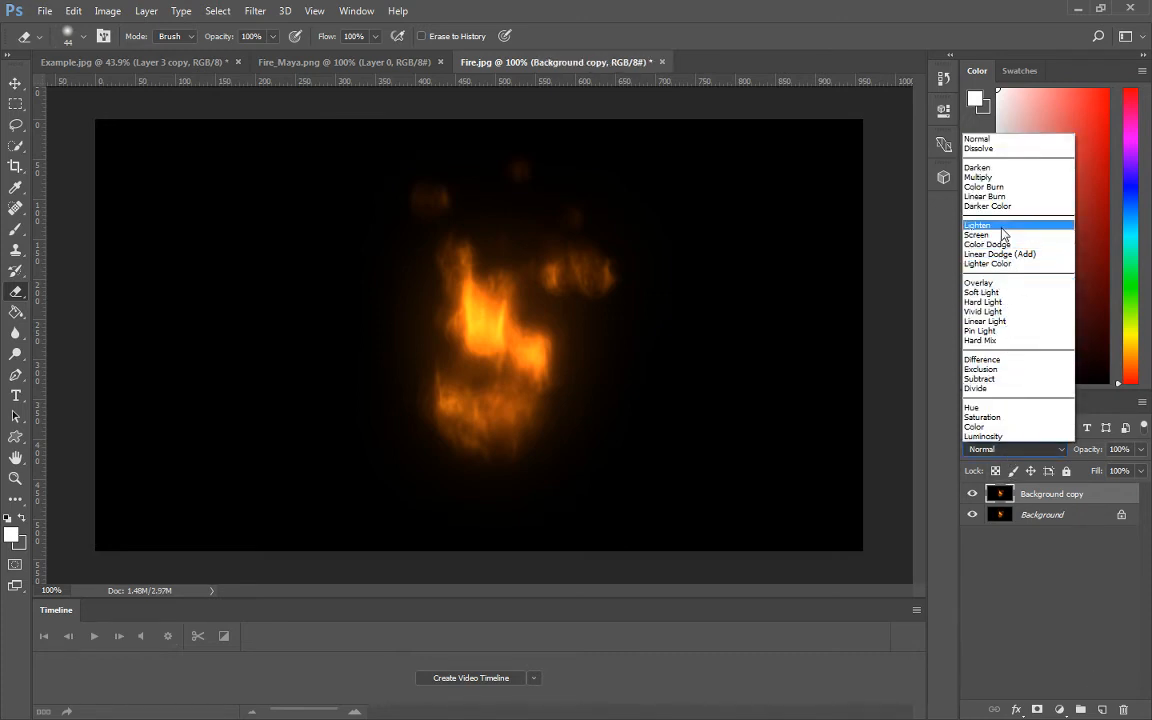
click(1002, 234)
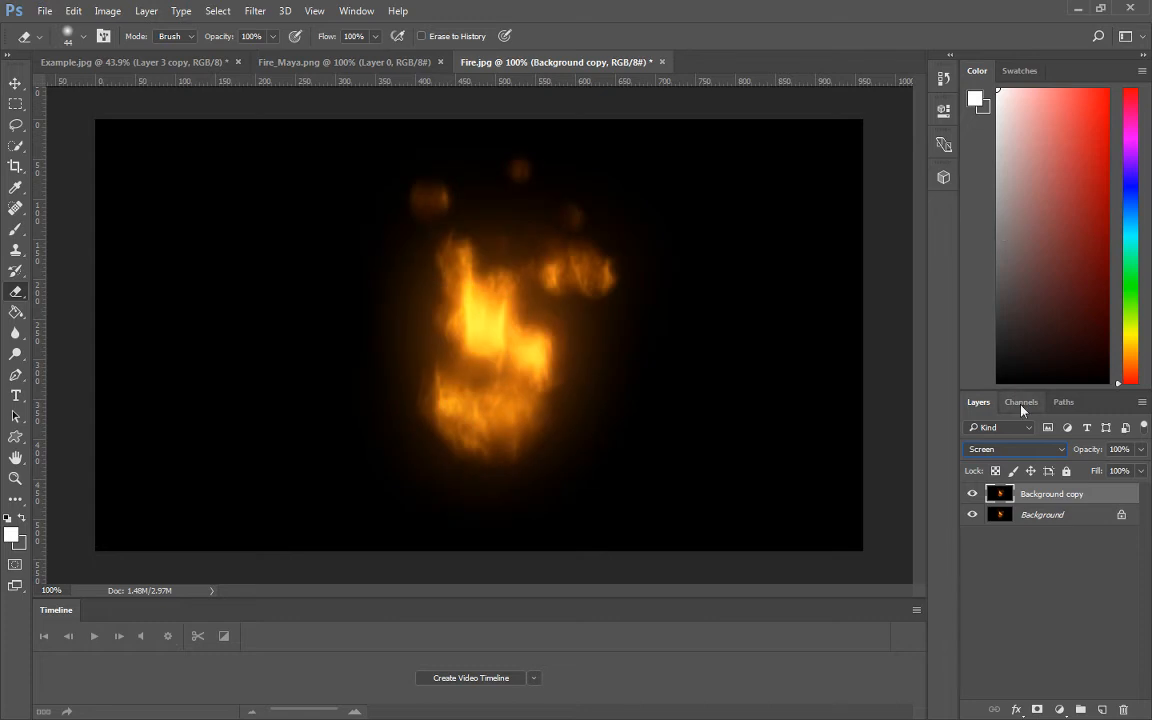
Hide the original Background layer and try the Multiply and Overlay blend modes on the fire copy.
click(974, 515)
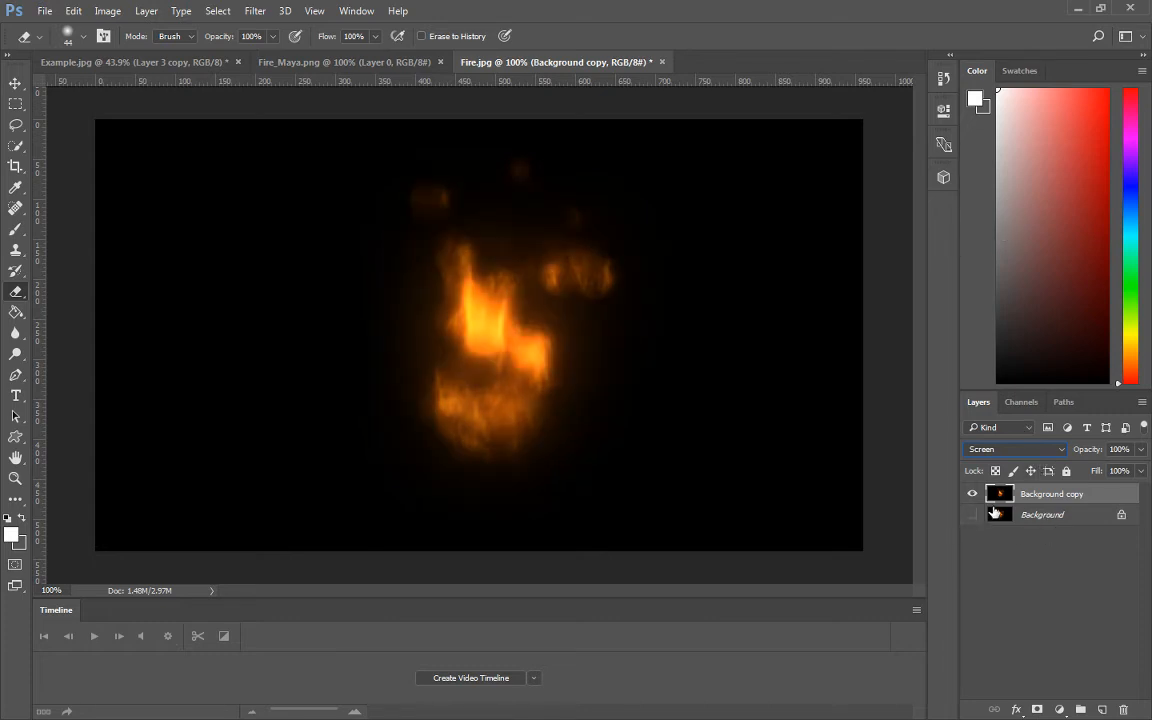
click(1005, 449)
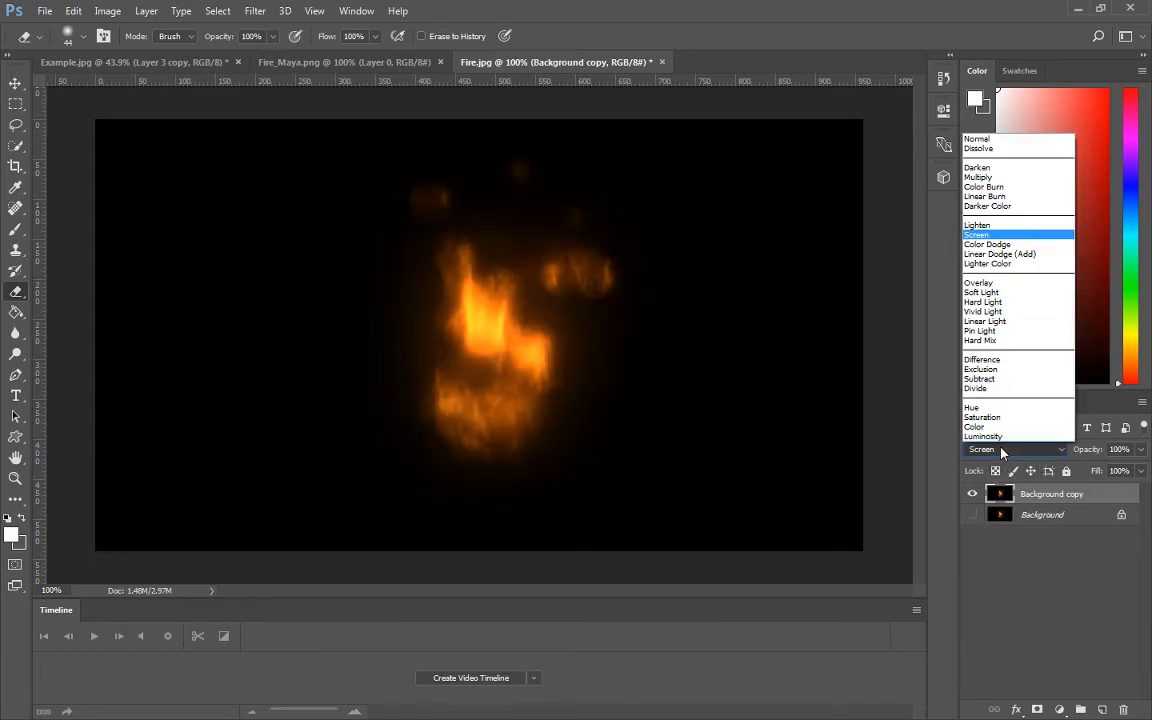
click(991, 177)
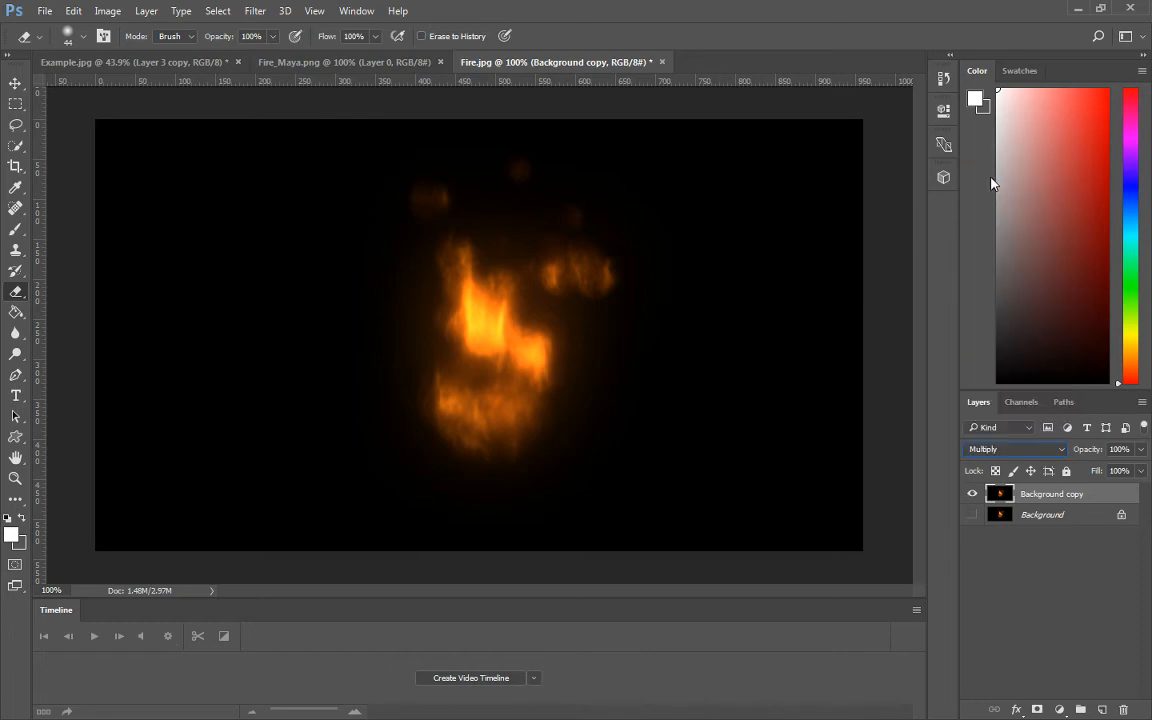
click(971, 494)
click(971, 494)
click(1027, 451)
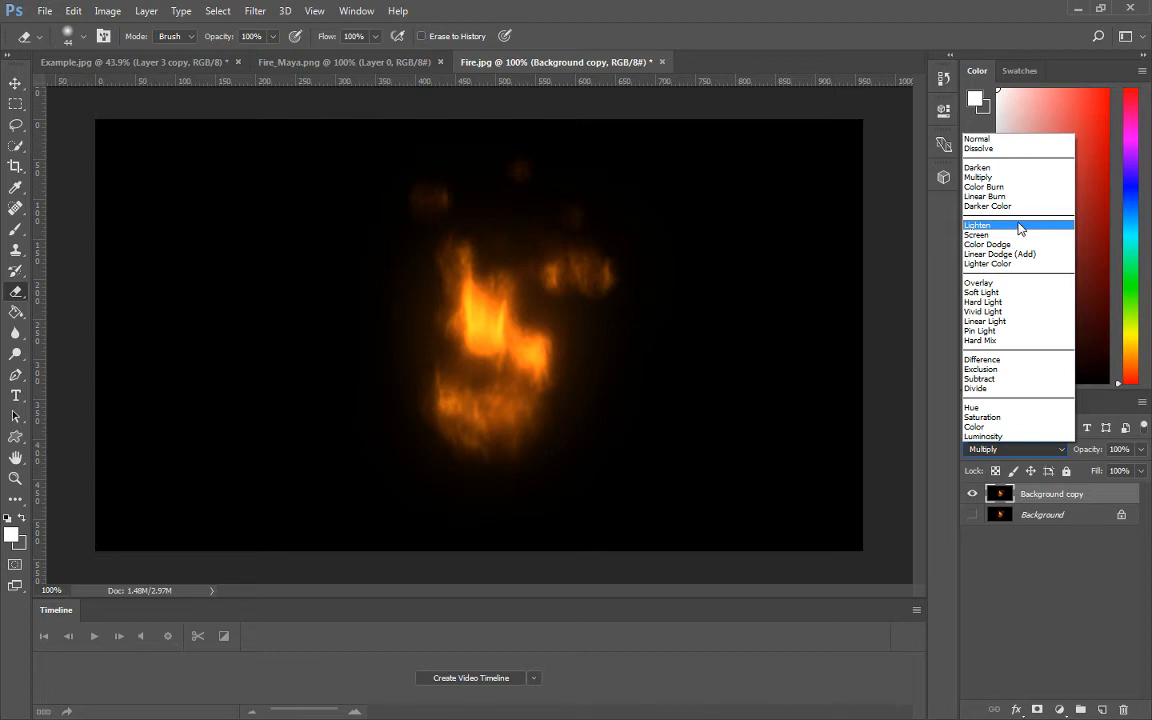
click(987, 283)
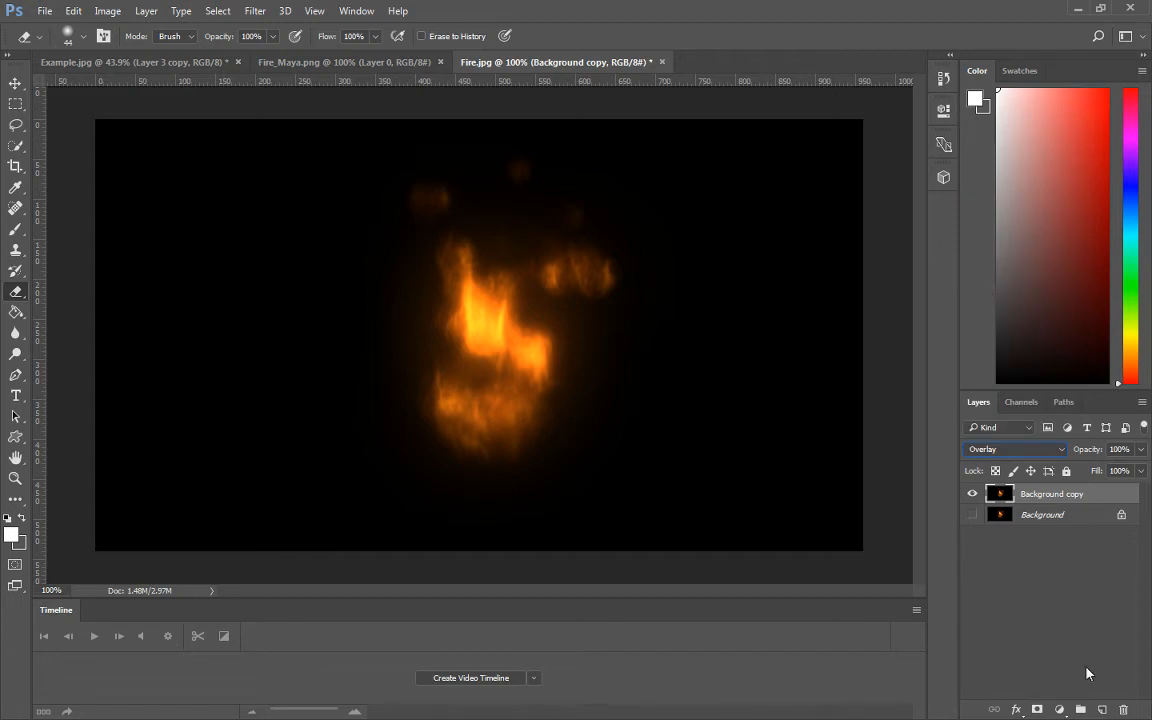
Add a new layer directly beneath Background copy and fill it with white.
click(1101, 709)
drag(1033, 494, 1030, 524)
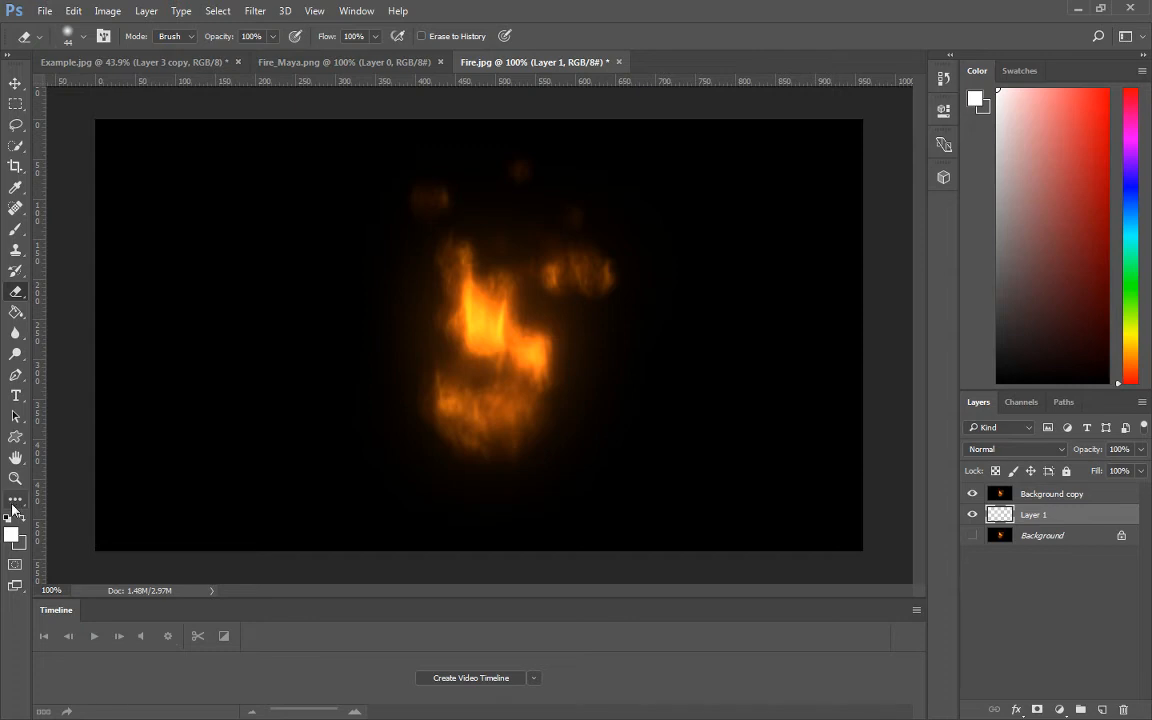
key(g)
click(828, 533)
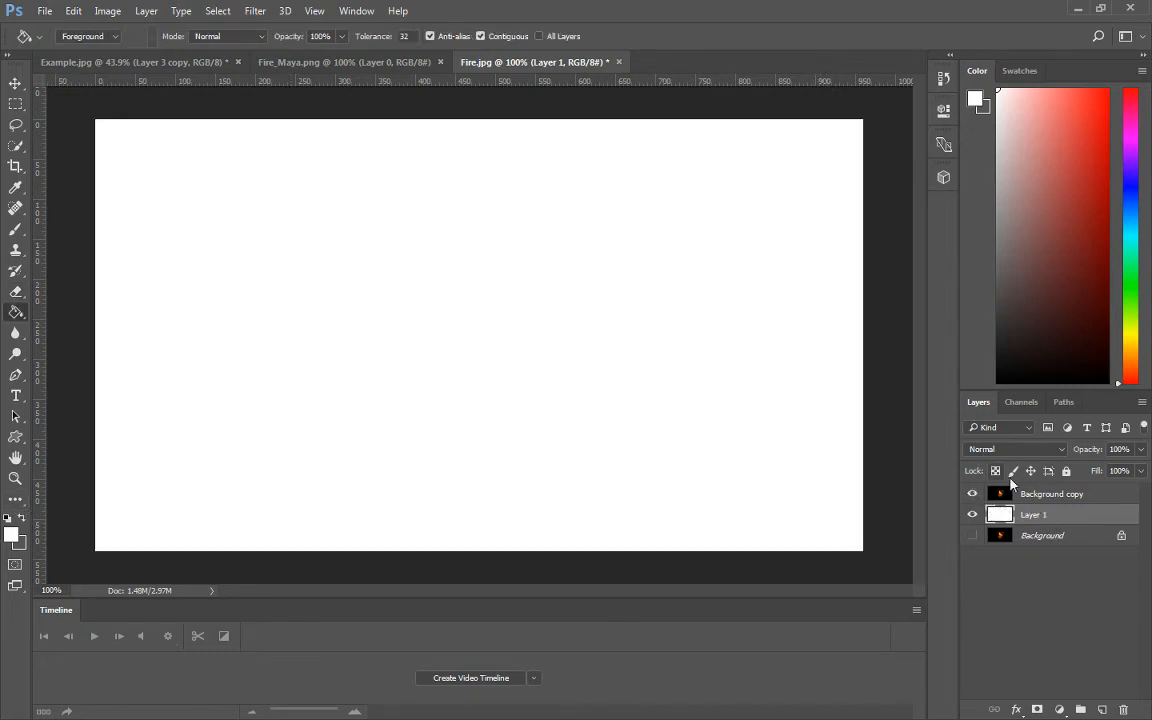
Try the Screen and Difference blend modes on Background copy over the white layer, and toggle the white layer's visibility to compare.
click(1040, 493)
click(1010, 449)
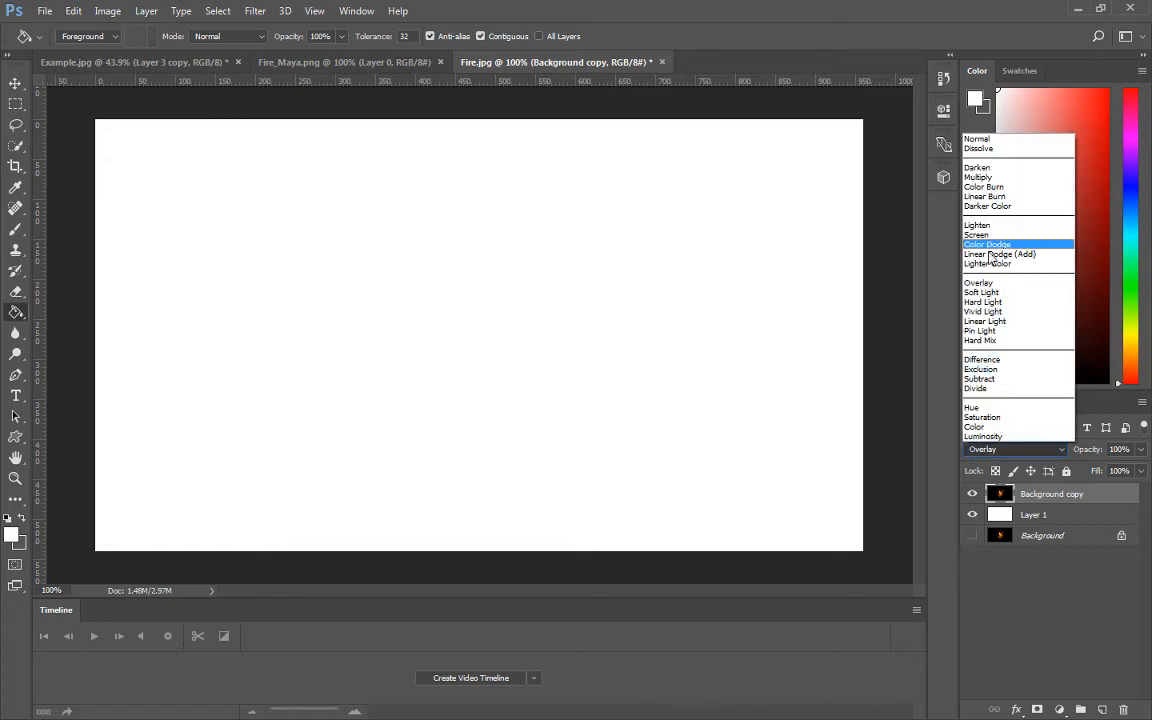
click(988, 234)
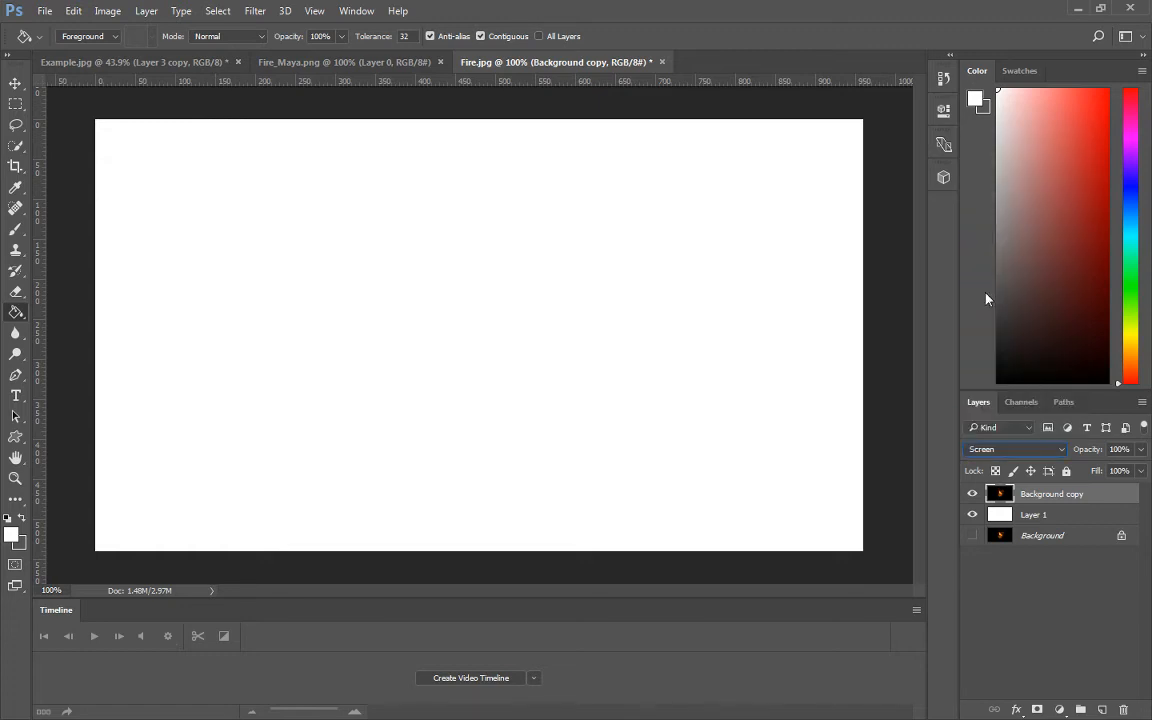
click(1021, 456)
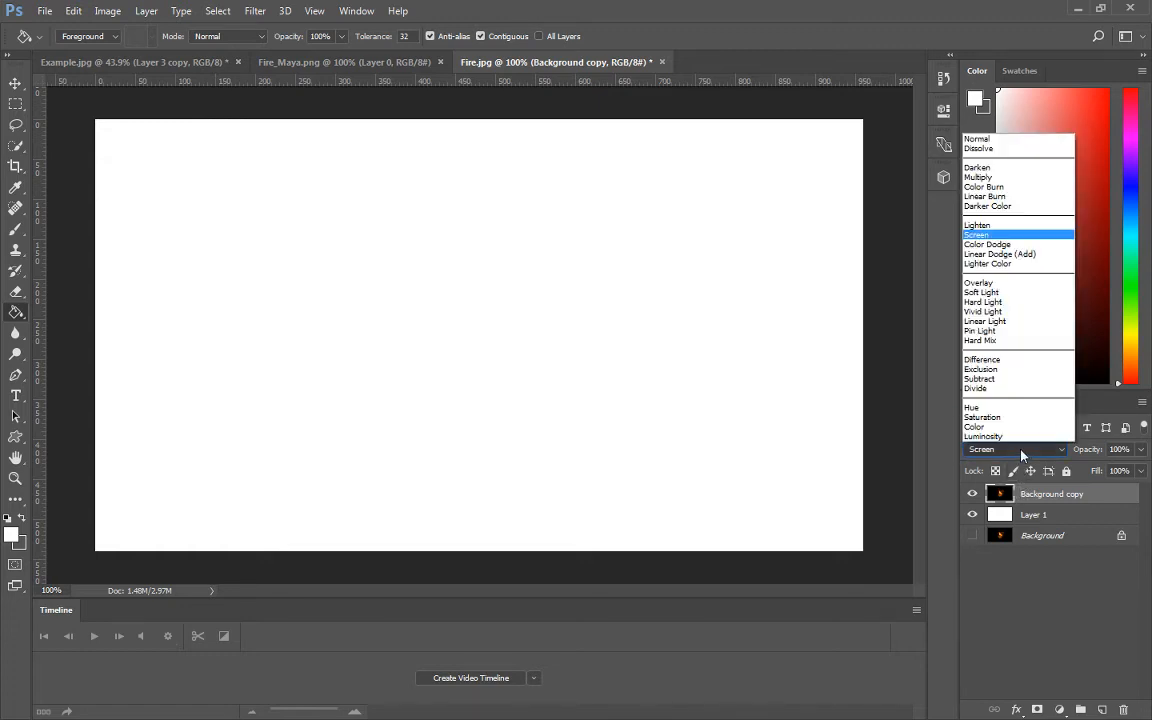
click(1016, 367)
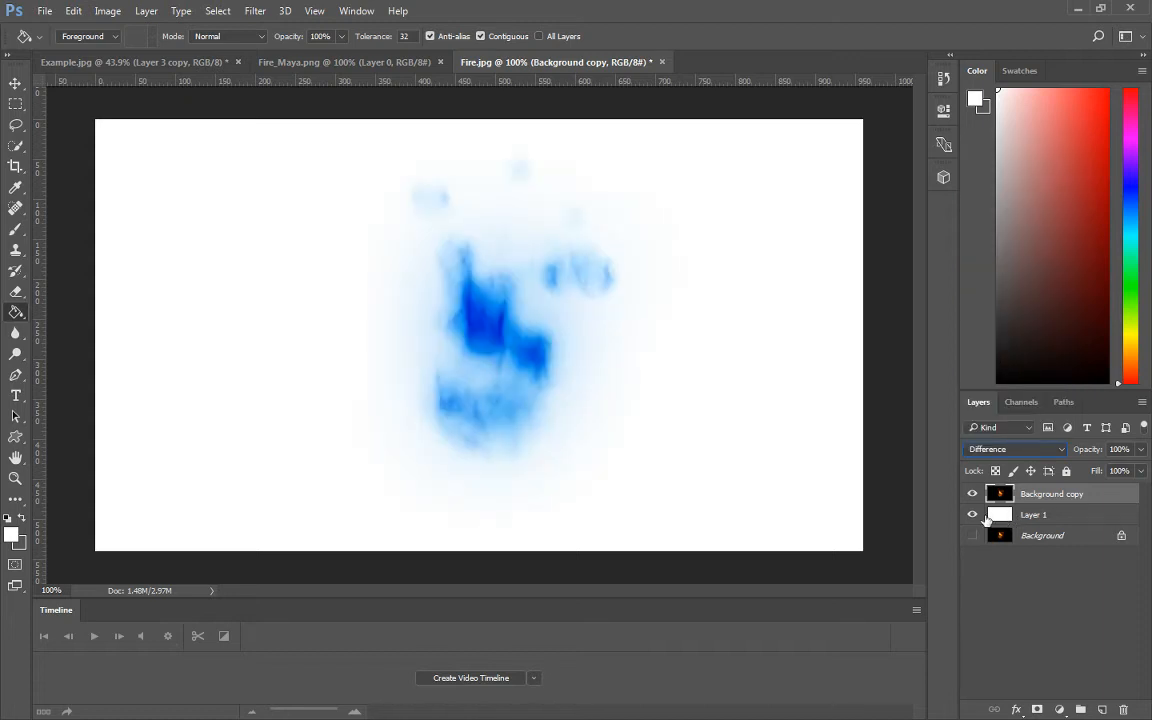
click(973, 515)
click(973, 515)
Copy the transparent fire from Fire_Maya.png and paste it as a new layer into Example.jpg.
click(329, 62)
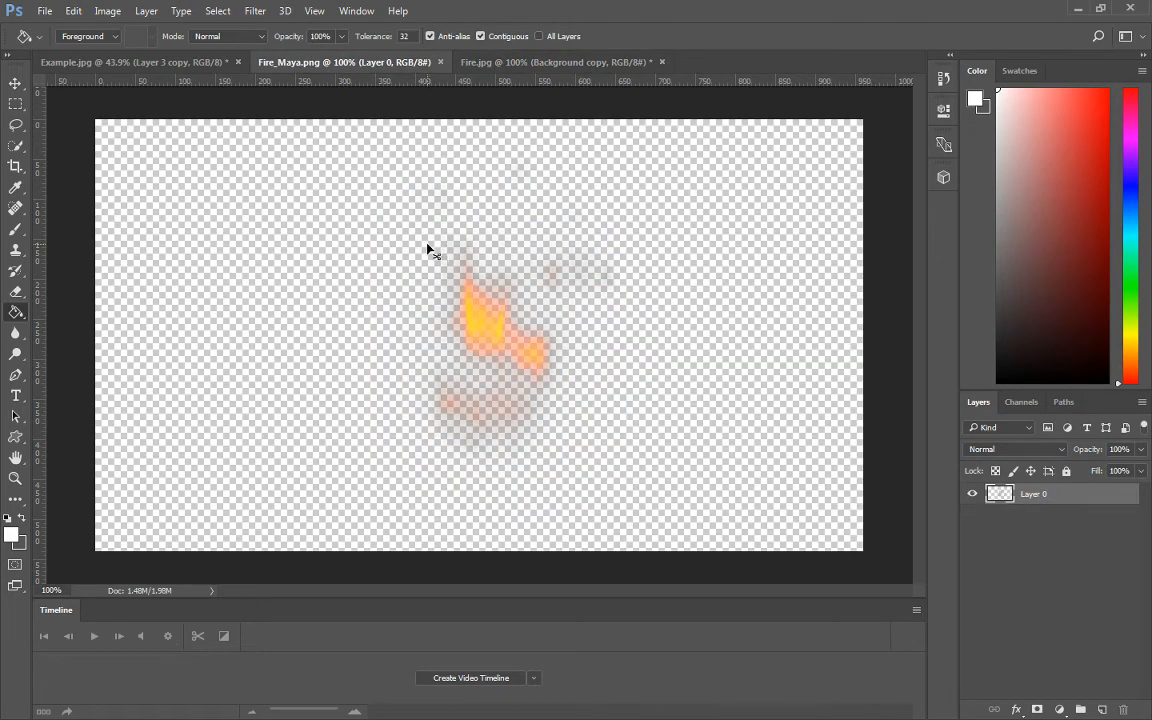
click(172, 64)
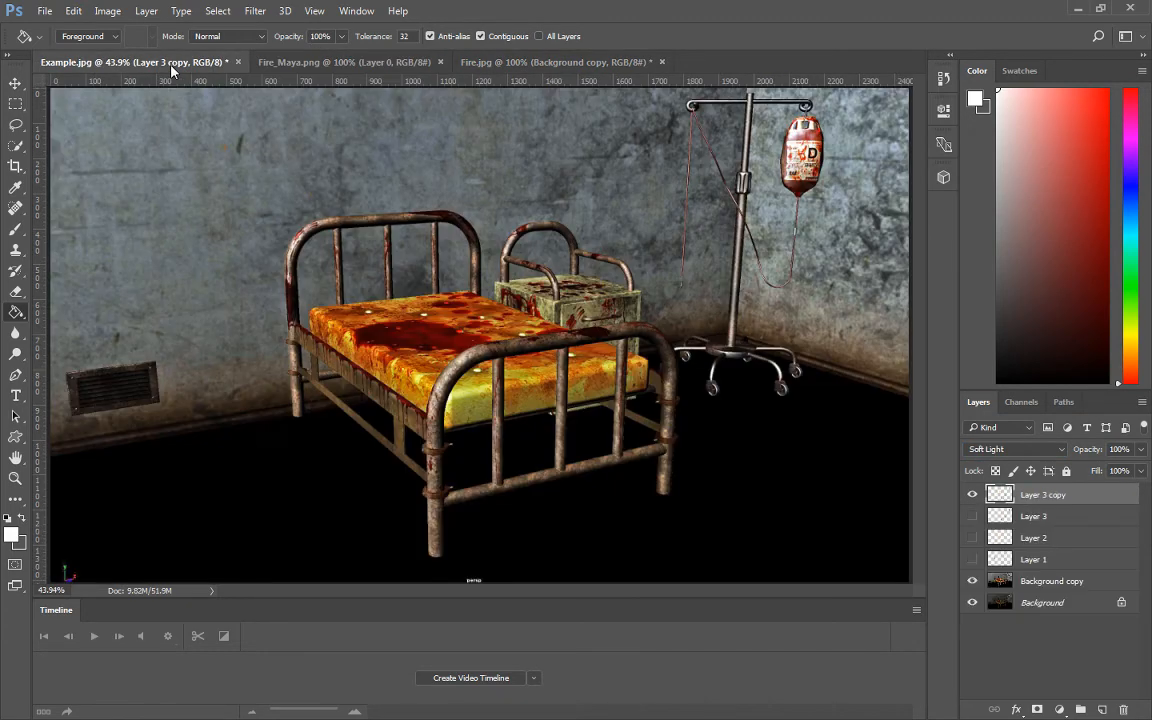
key(ctrl+v)
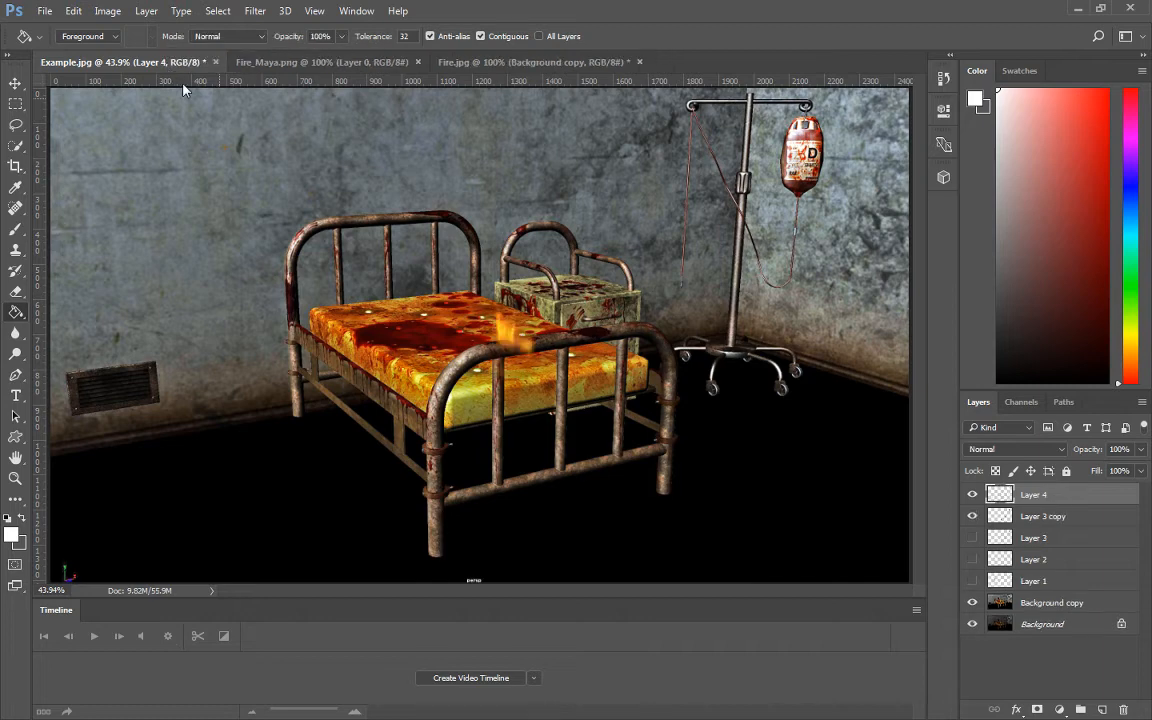
Move the pasted fire onto the dark floor in front of the bed's near side and scale it to about 170%.
click(15, 83)
mouse_move(450, 295)
mouse_down()
mouse_move(252, 348)
mouse_move(277, 420)
mouse_move(249, 495)
mouse_move(230, 478)
mouse_move(292, 415)
mouse_move(260, 360)
mouse_move(155, 320)
mouse_move(145, 405)
mouse_move(220, 488)
mouse_move(268, 458)
mouse_move(692, 446)
mouse_move(222, 489)
mouse_move(495, 460)
mouse_move(230, 472)
mouse_move(237, 465)
mouse_move(252, 557)
mouse_move(258, 515)
mouse_up()
key(ctrl+t)
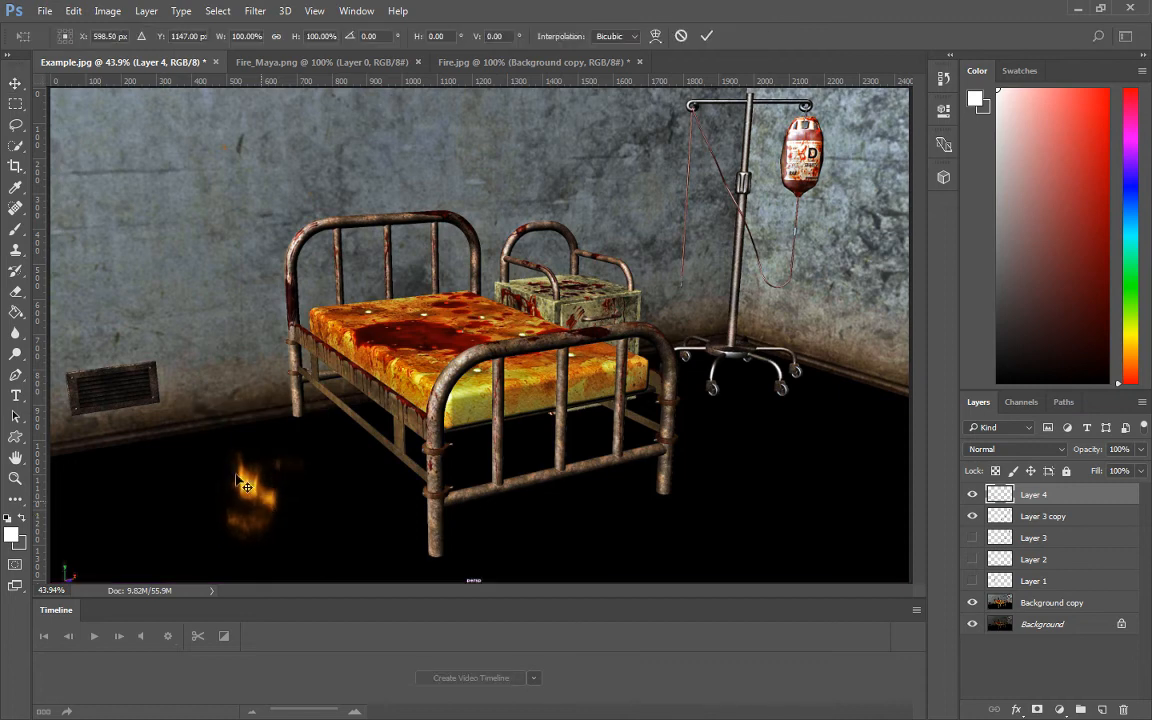
drag(195, 412, 98, 296)
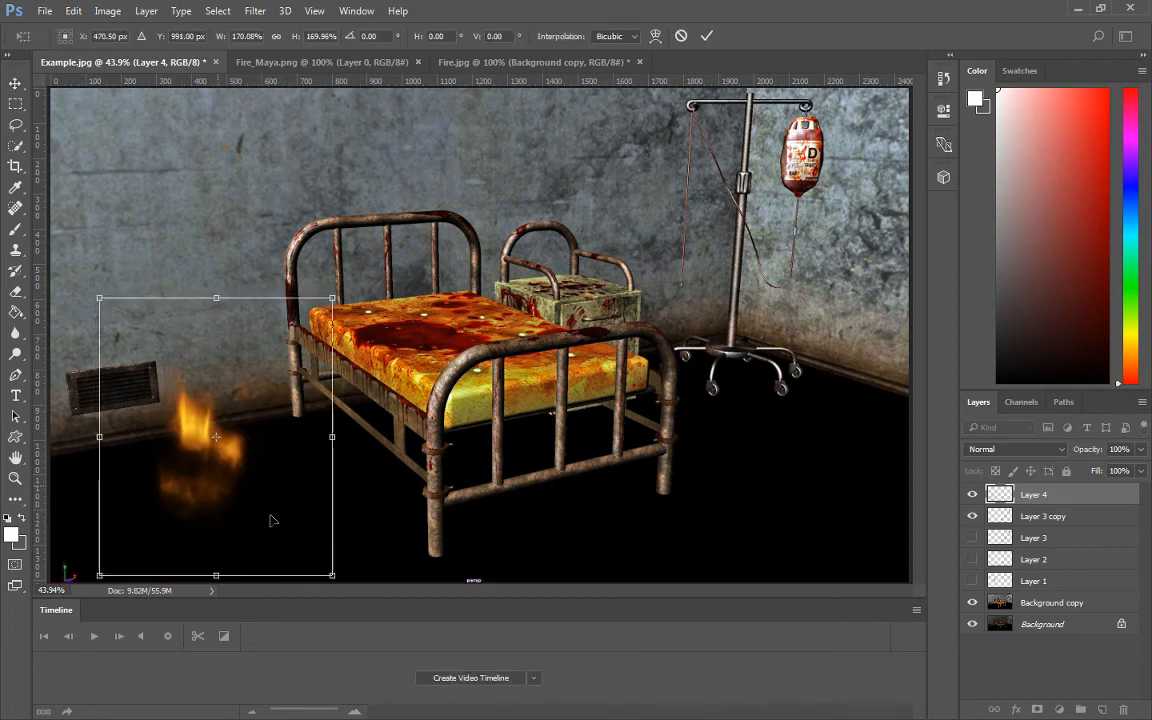
drag(217, 488, 319, 560)
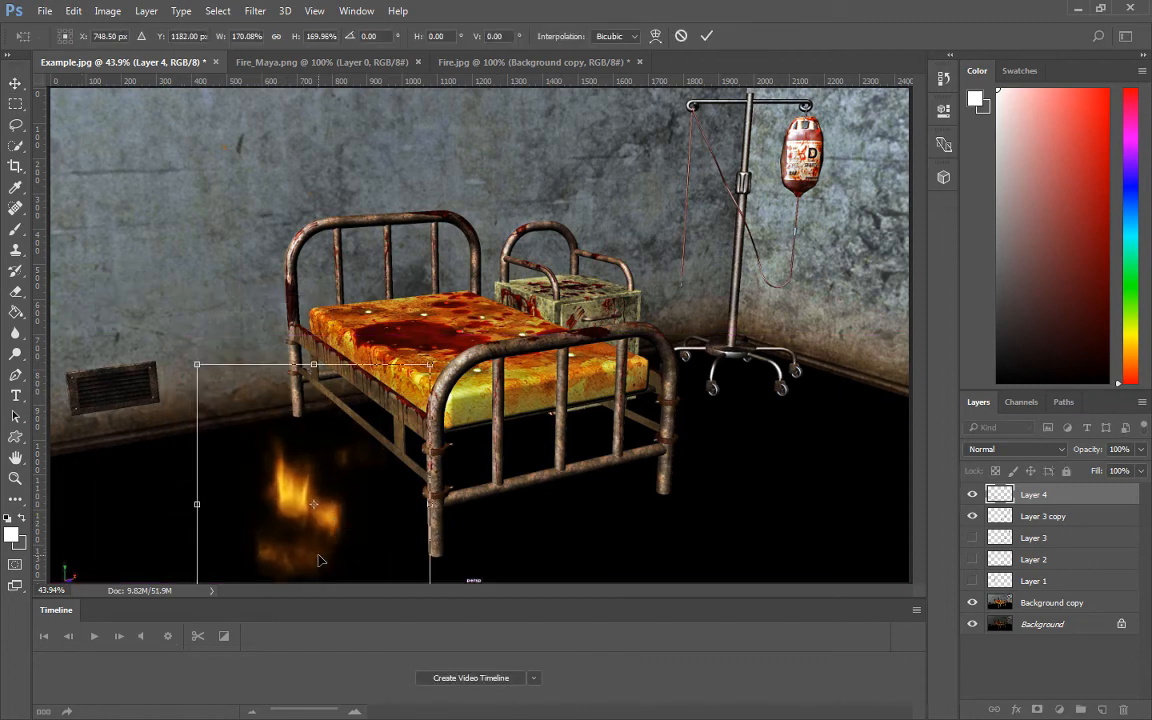
key(ctrl+minus)
drag(331, 500, 332, 507)
key(Return)
Try a duplicate of the fire layer shifted slightly to the right of the original flame, and delete it.
drag(1056, 502, 1102, 709)
drag(342, 487, 376, 500)
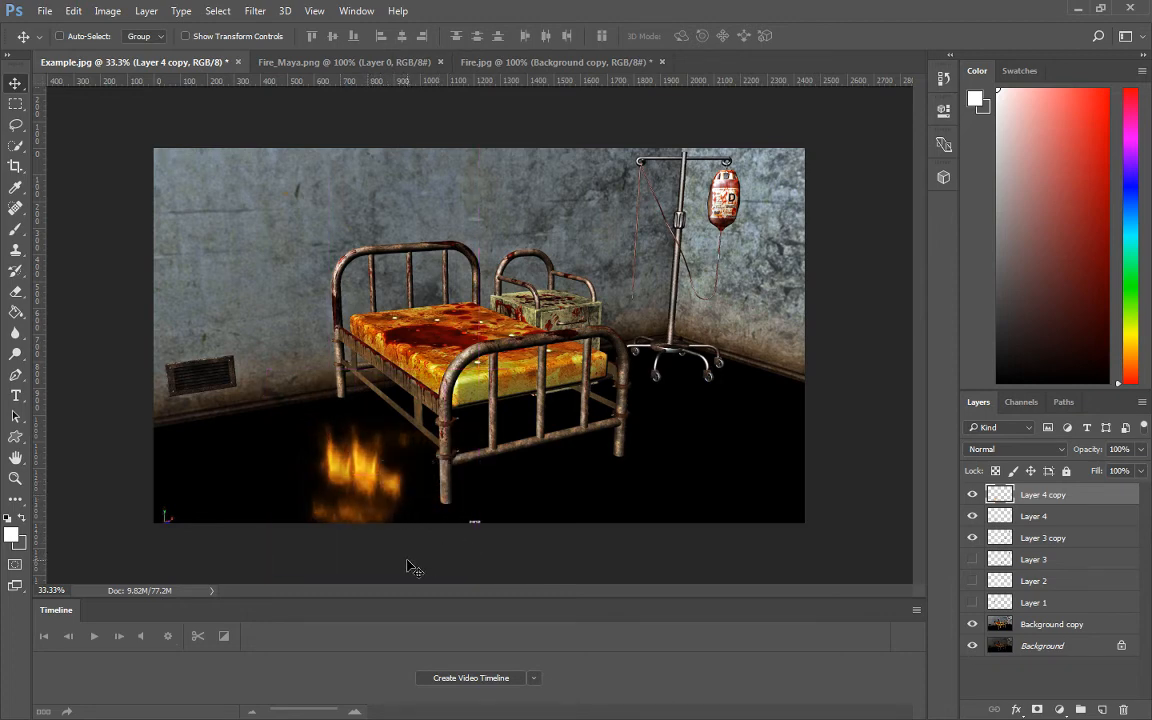
key(Delete)
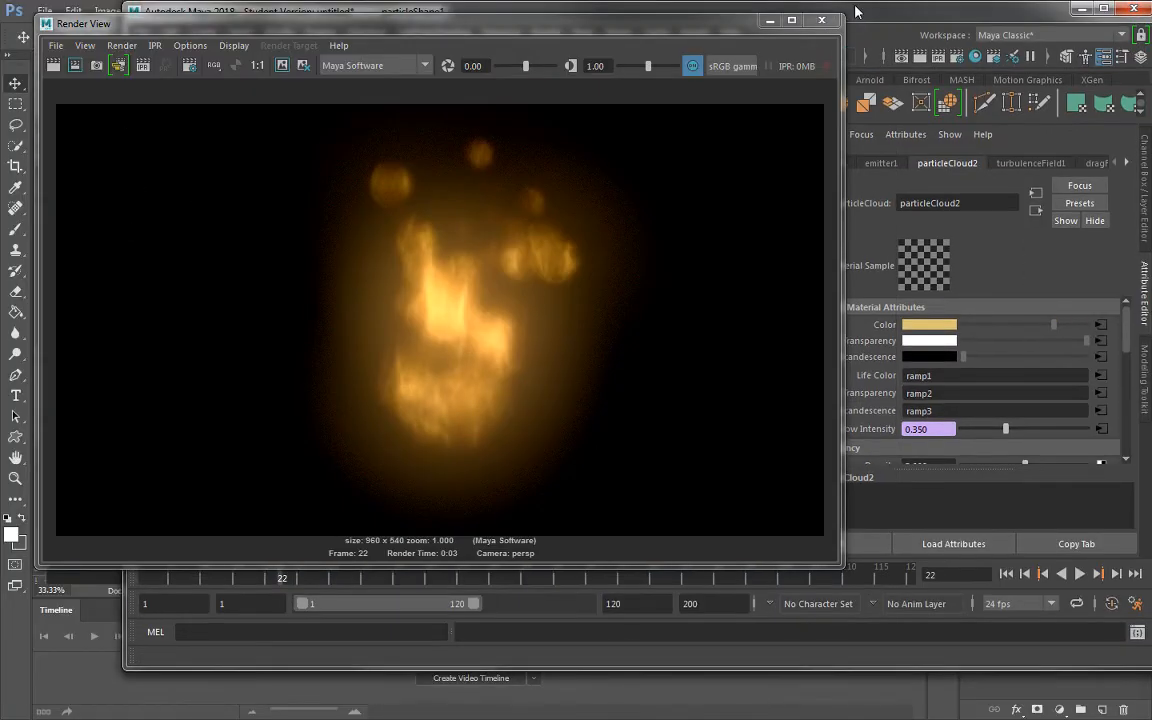
Switch to Maya and open Smoke2.mb from the Effects folder, discarding the unsaved fire scene and its render view.
click(823, 18)
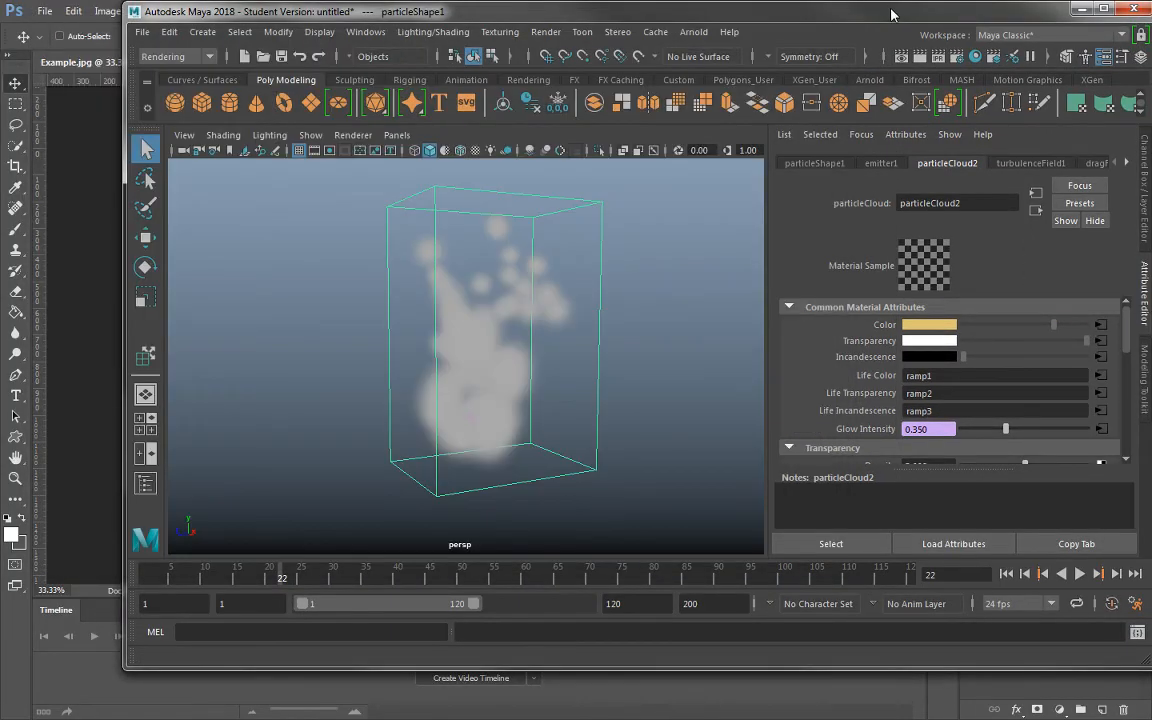
double_click(891, 14)
click(14, 26)
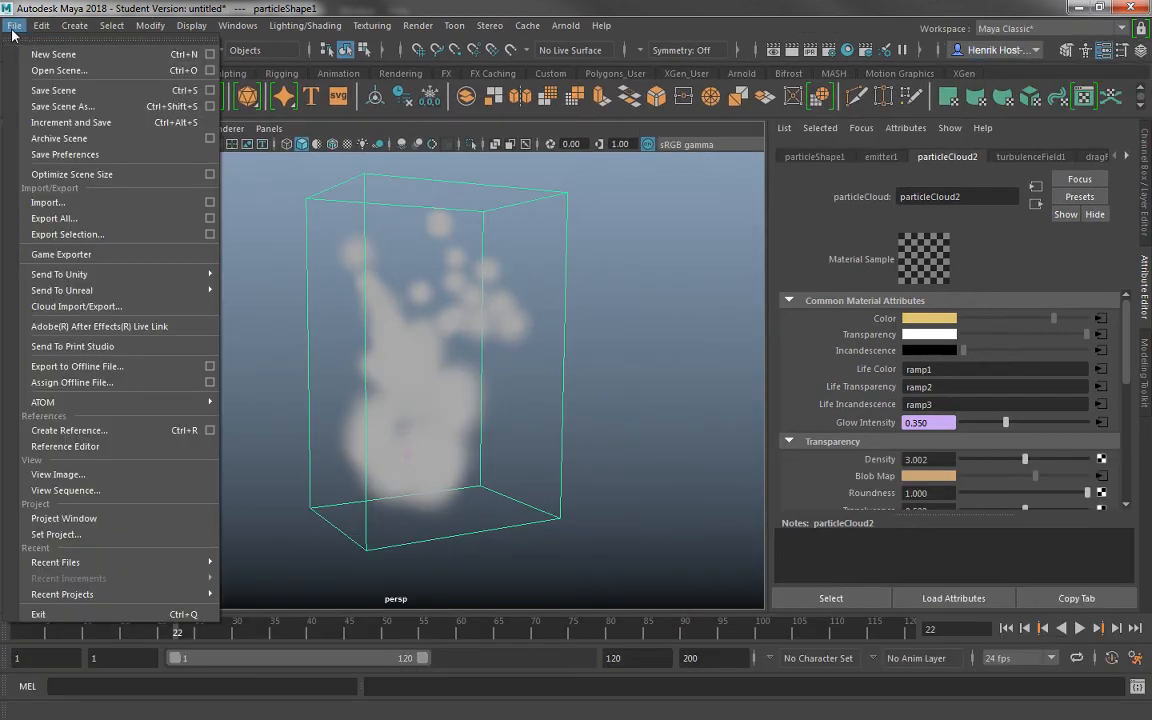
click(59, 70)
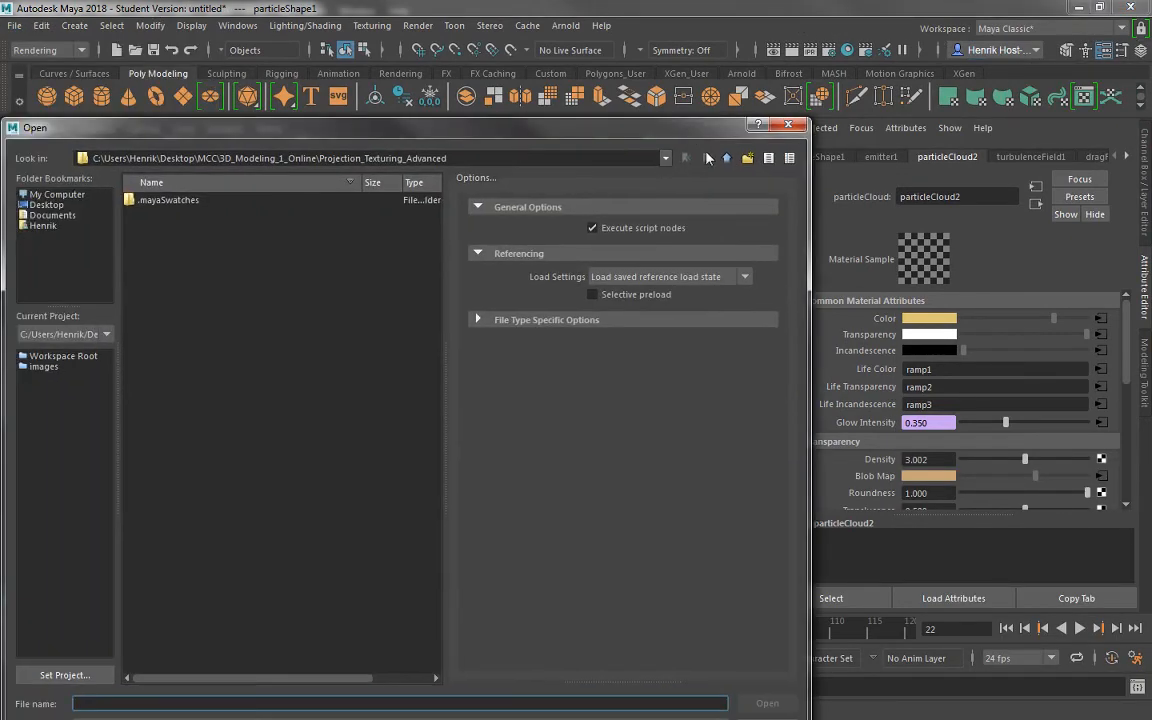
click(722, 160)
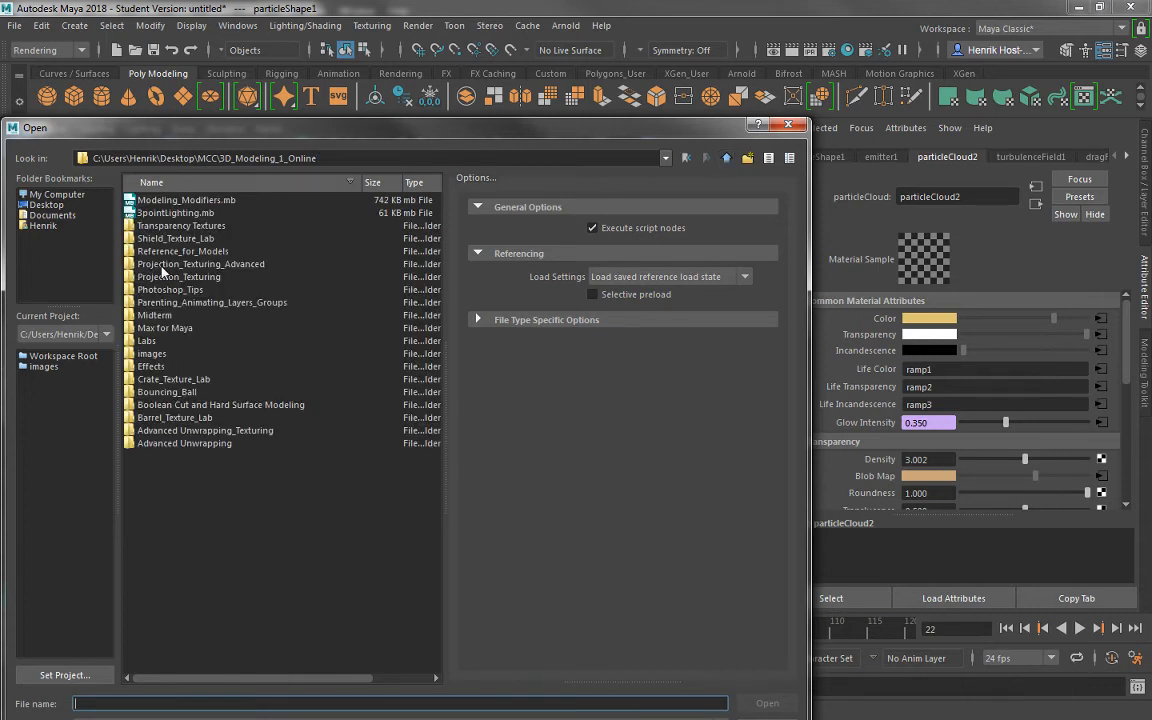
double_click(166, 367)
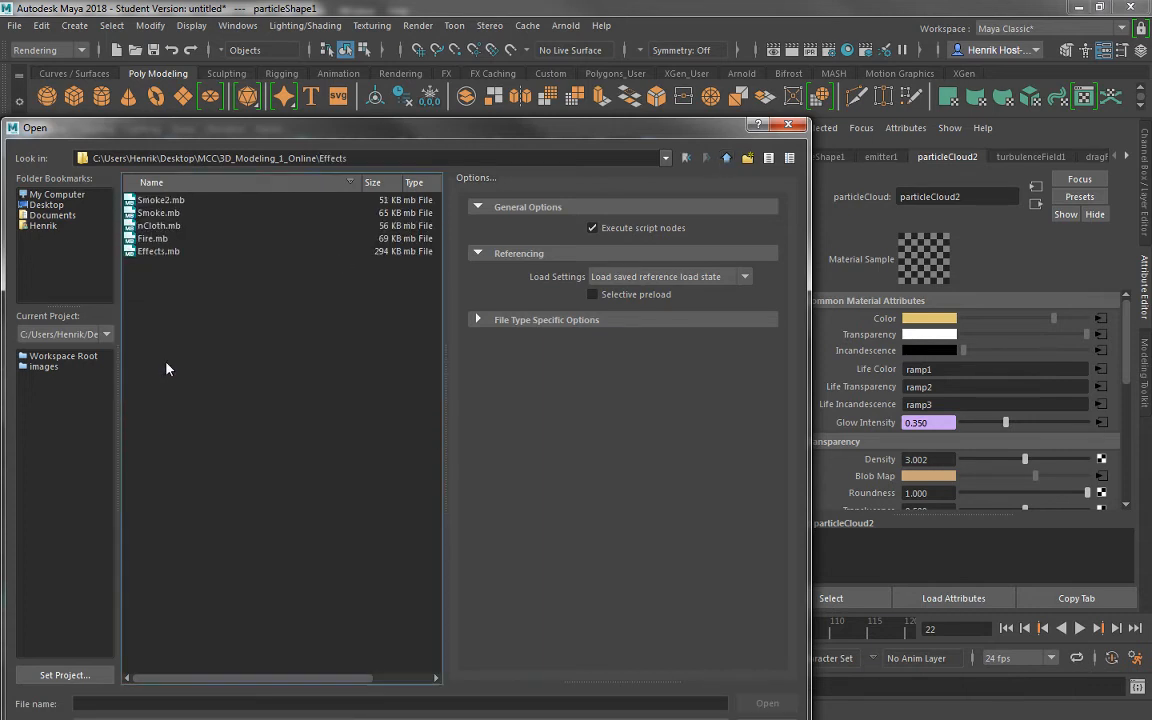
click(170, 202)
click(764, 700)
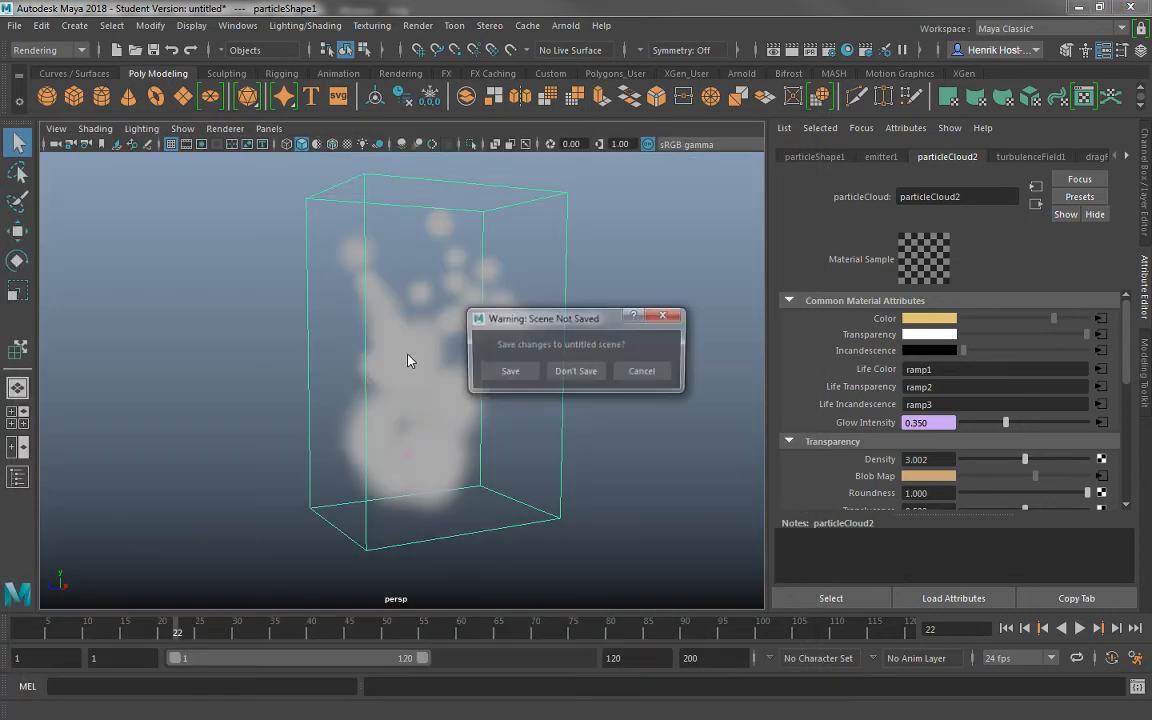
click(575, 372)
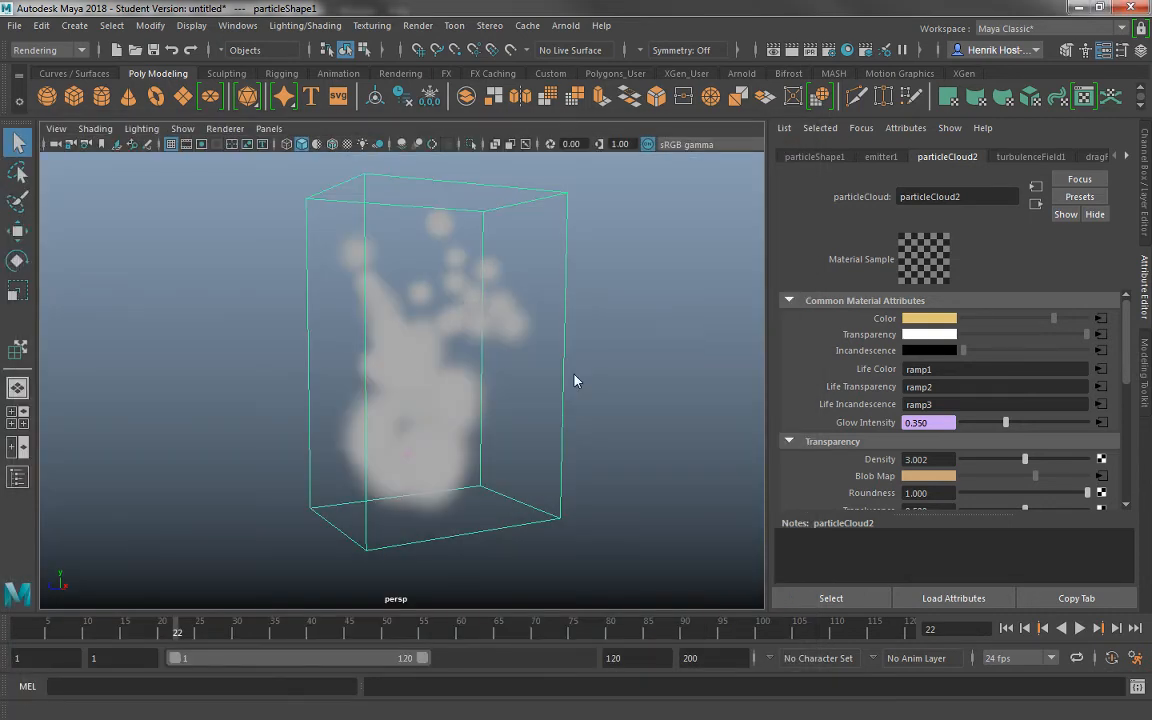
click(550, 382)
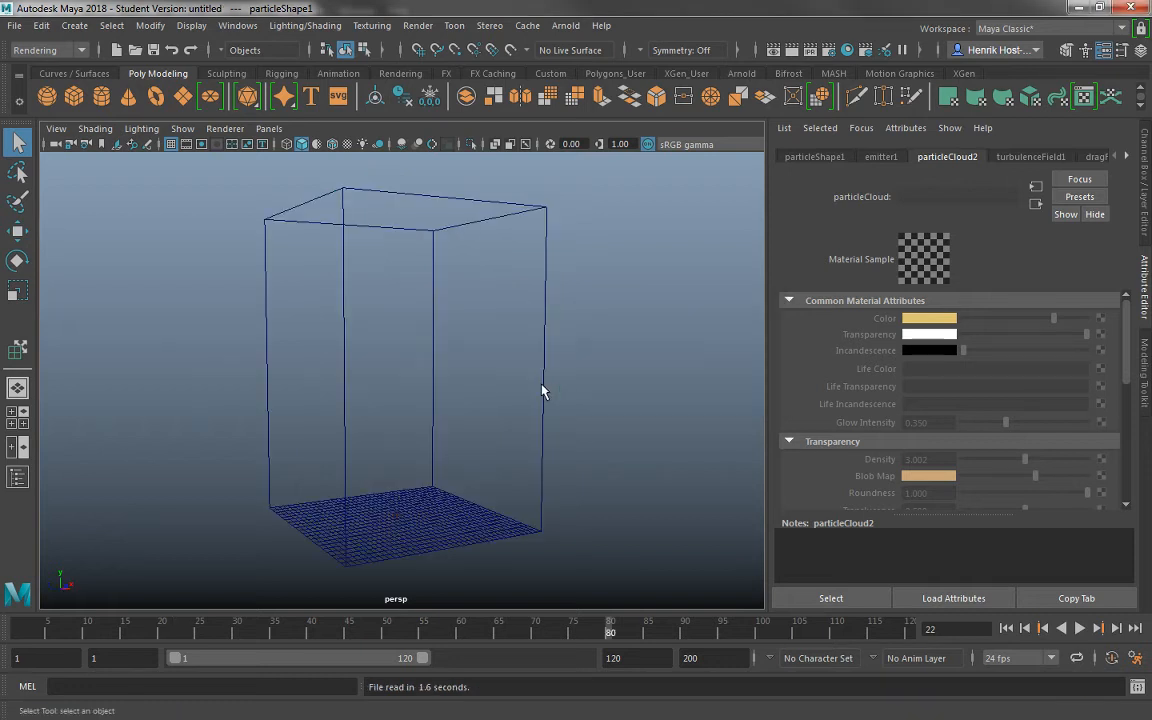
Play the smoke simulation, stop it at frame 114 and frame the smoke plume closer in the perspective view.
click(1080, 628)
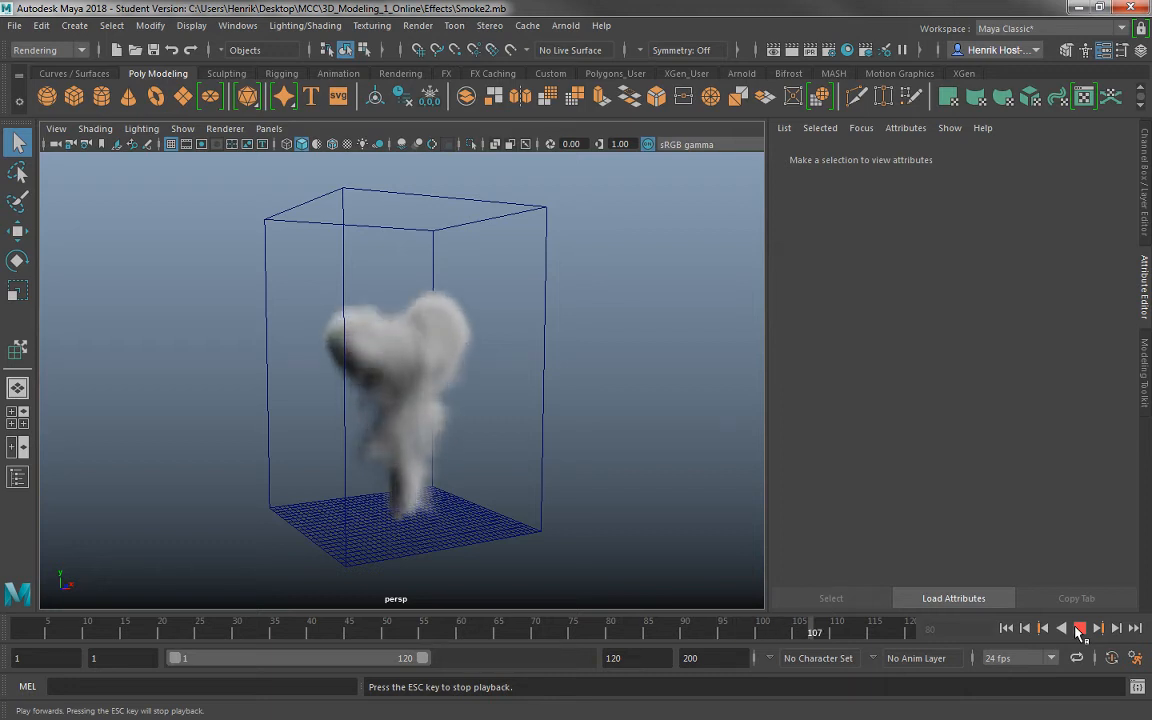
click(1080, 628)
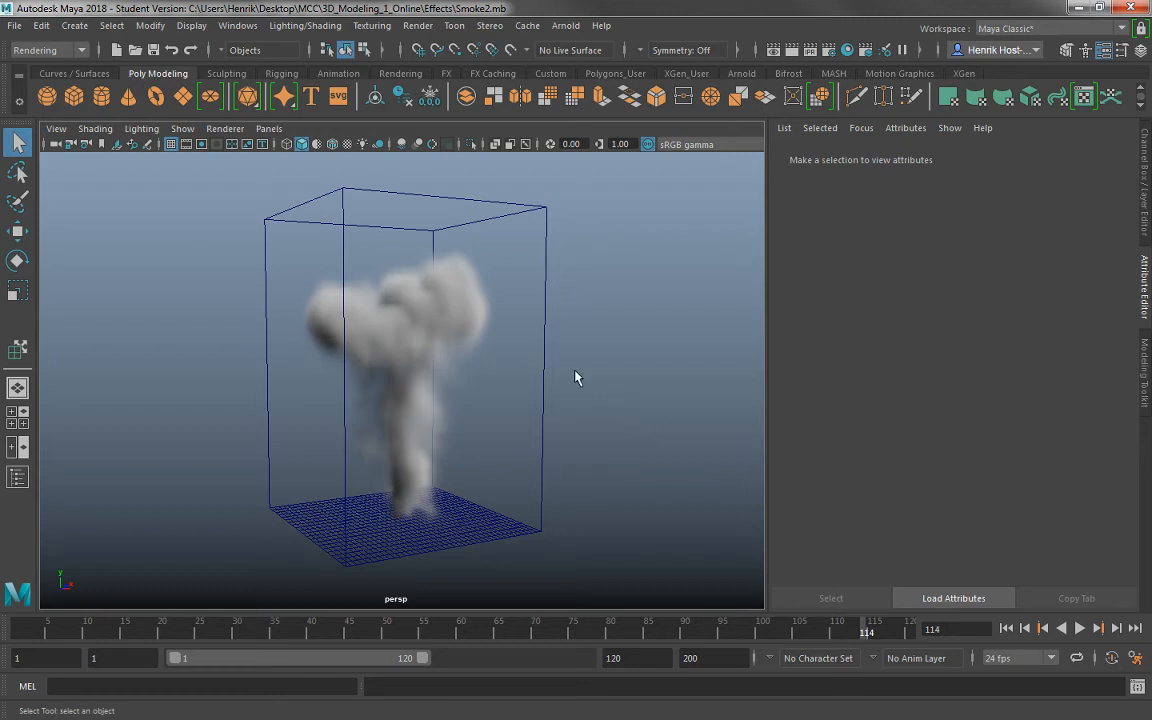
scroll(568, 468, up, 5)
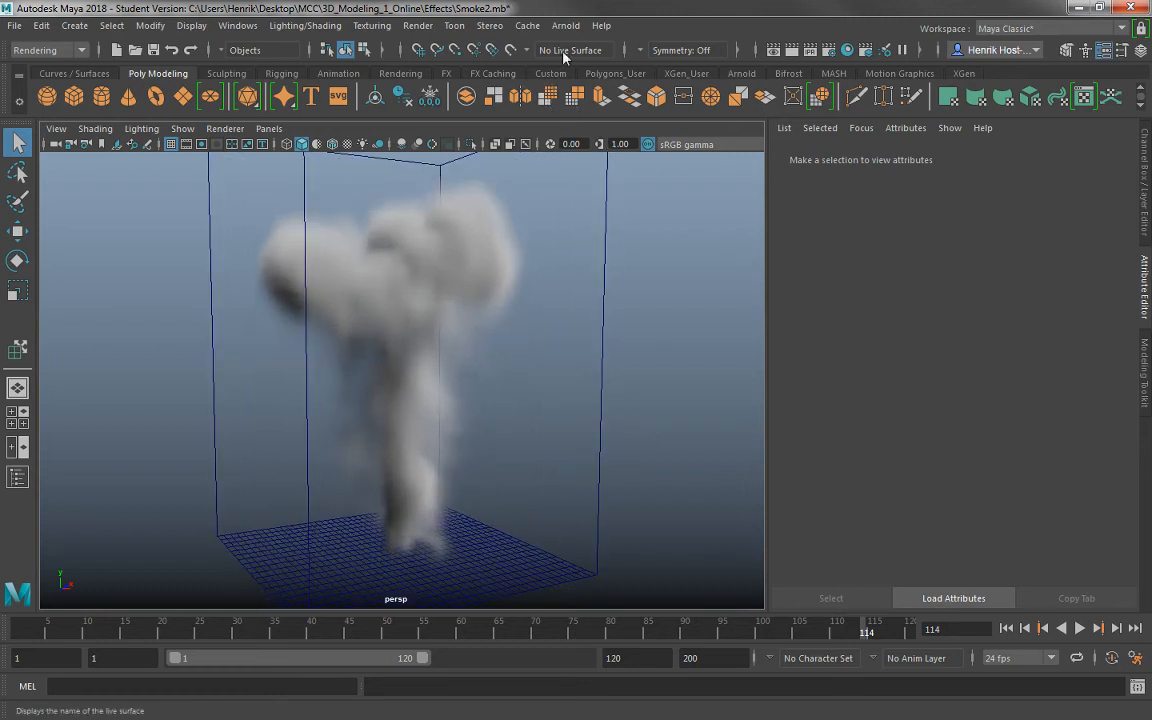
Render the current smoke frame and save the image as Smoke_Maya in PNG format in the Photoshop_Tips folder.
click(418, 25)
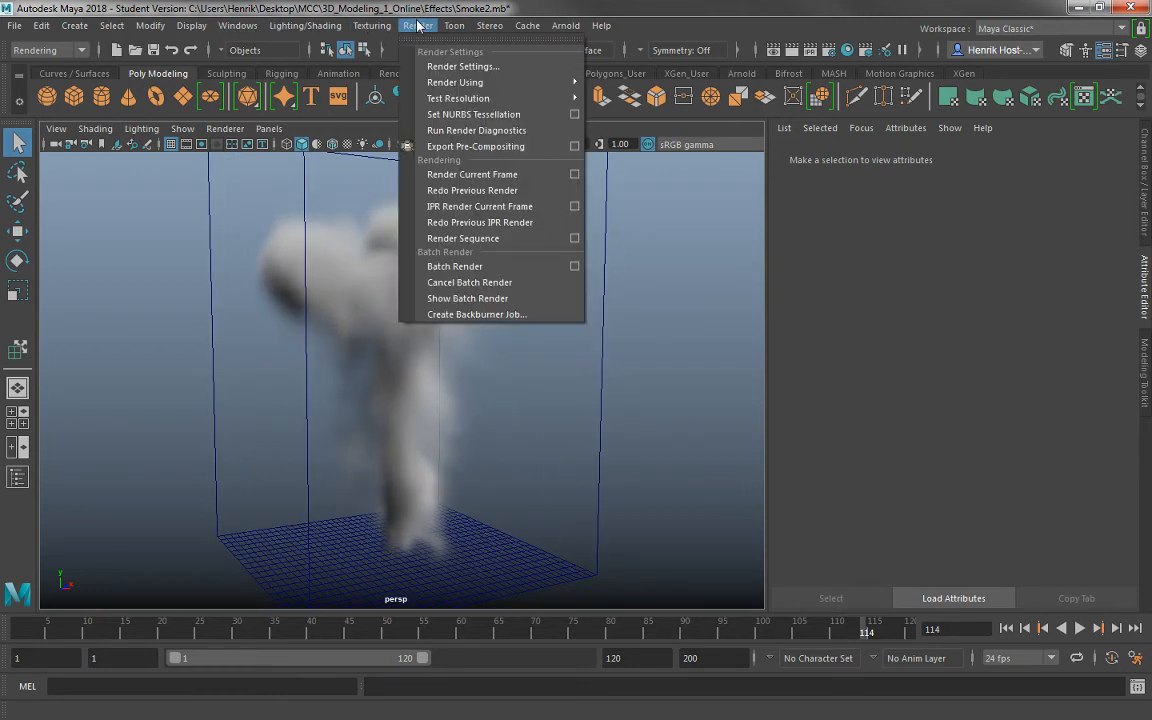
click(476, 176)
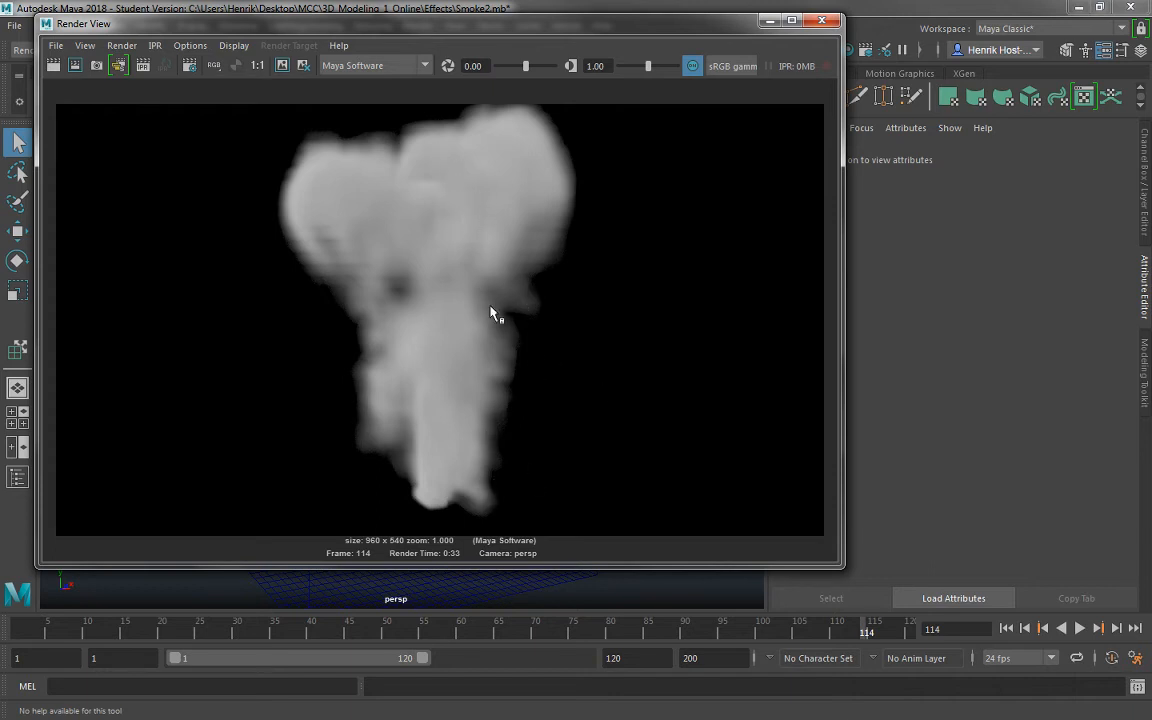
click(56, 45)
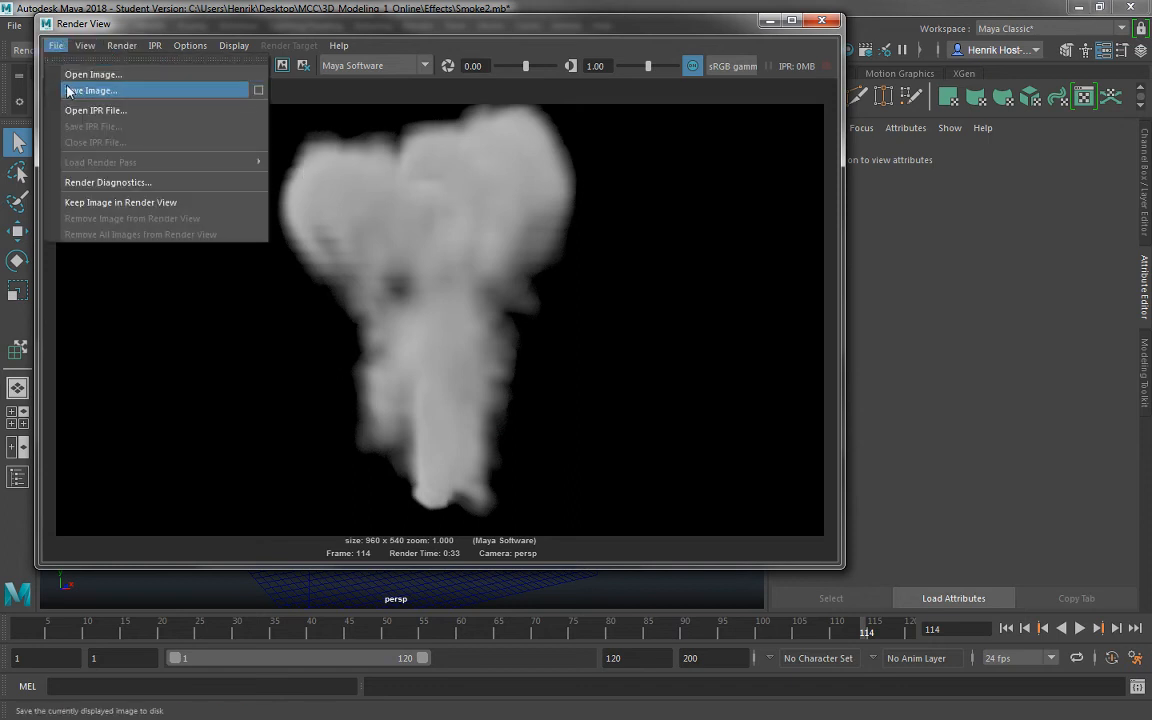
click(67, 91)
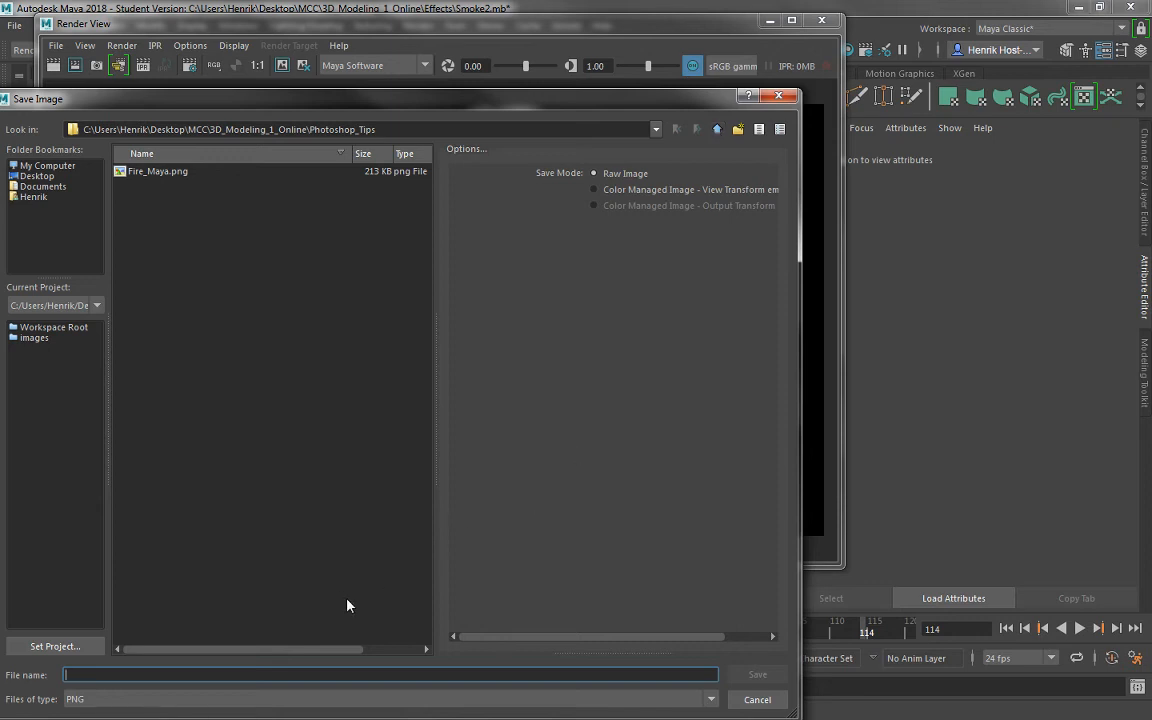
text(Smoke_M)
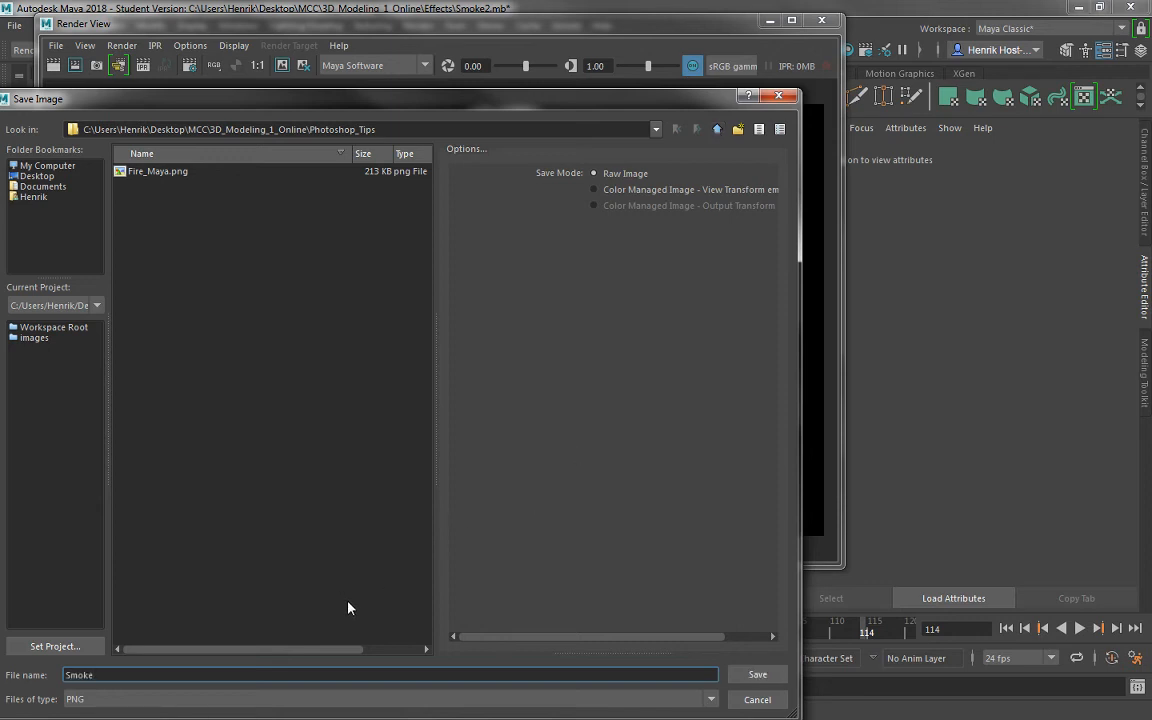
text(aya)
key(Return)
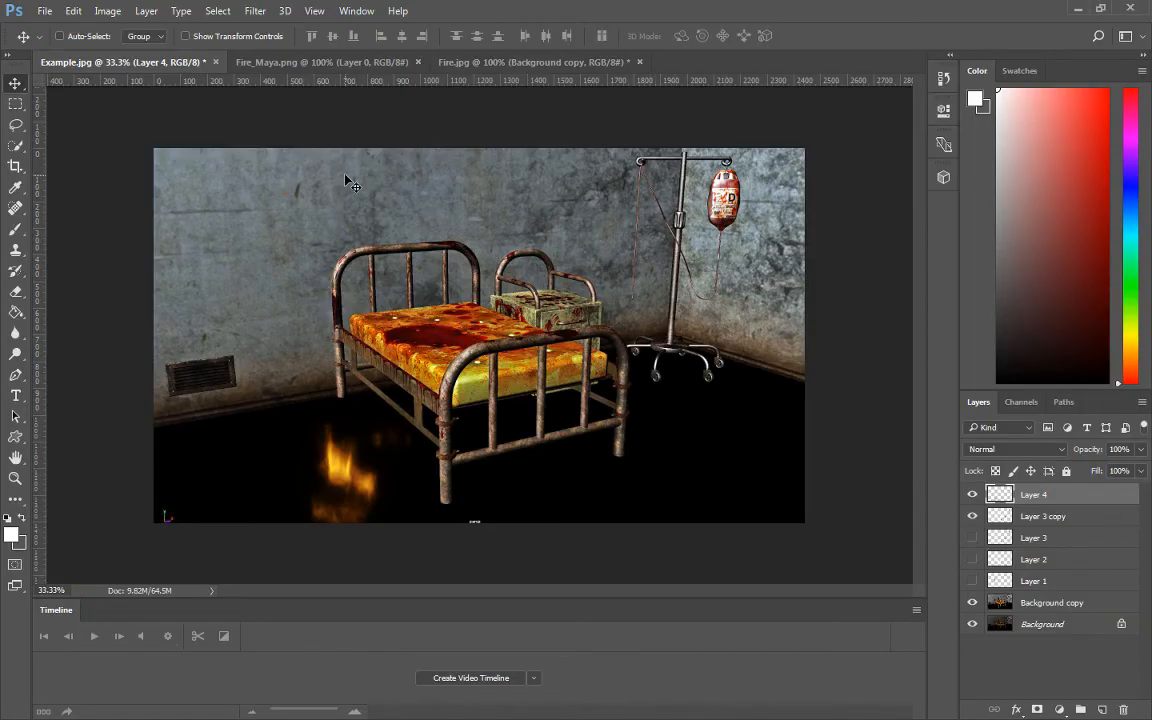
Switch to Photoshop, open Smoke_Maya.png, copy the whole smoke image into Example.jpg and place it just above the floor fire.
key(ctrl+o)
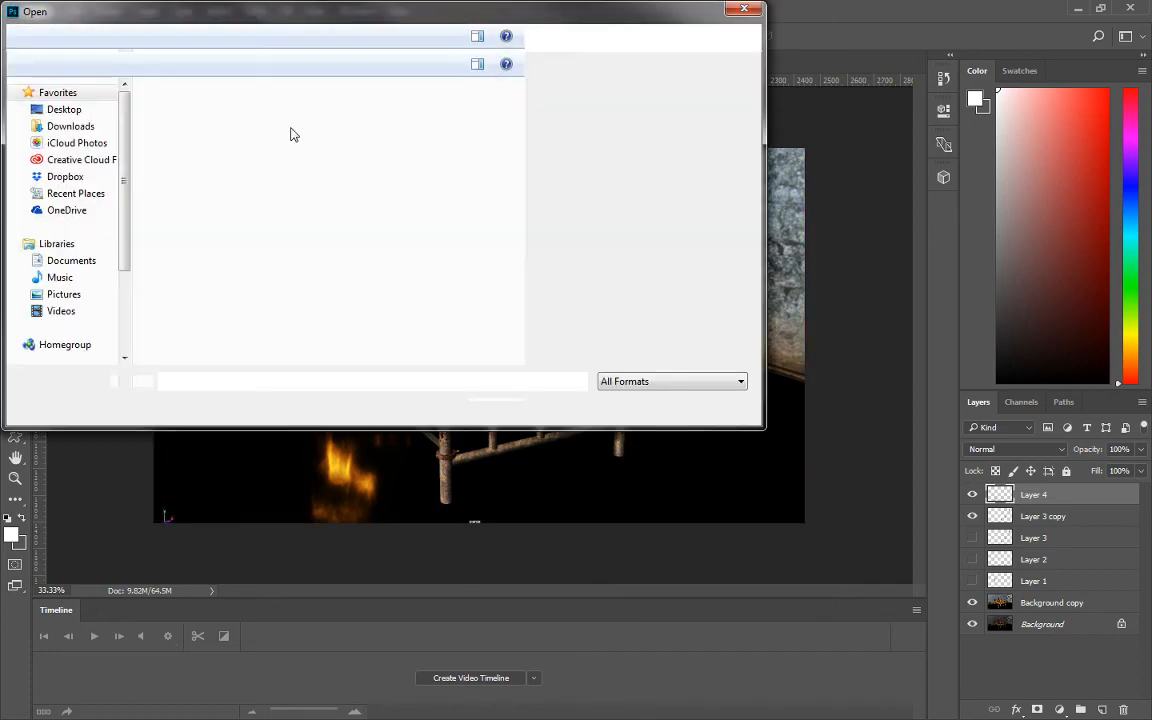
click(450, 135)
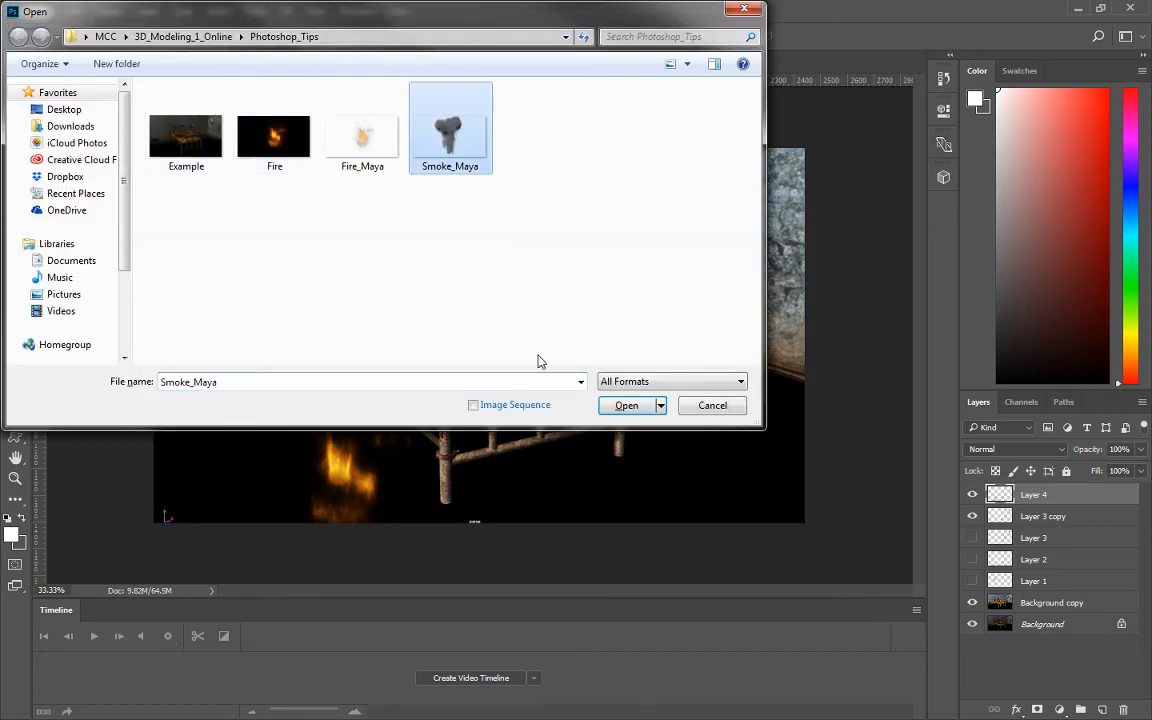
click(625, 409)
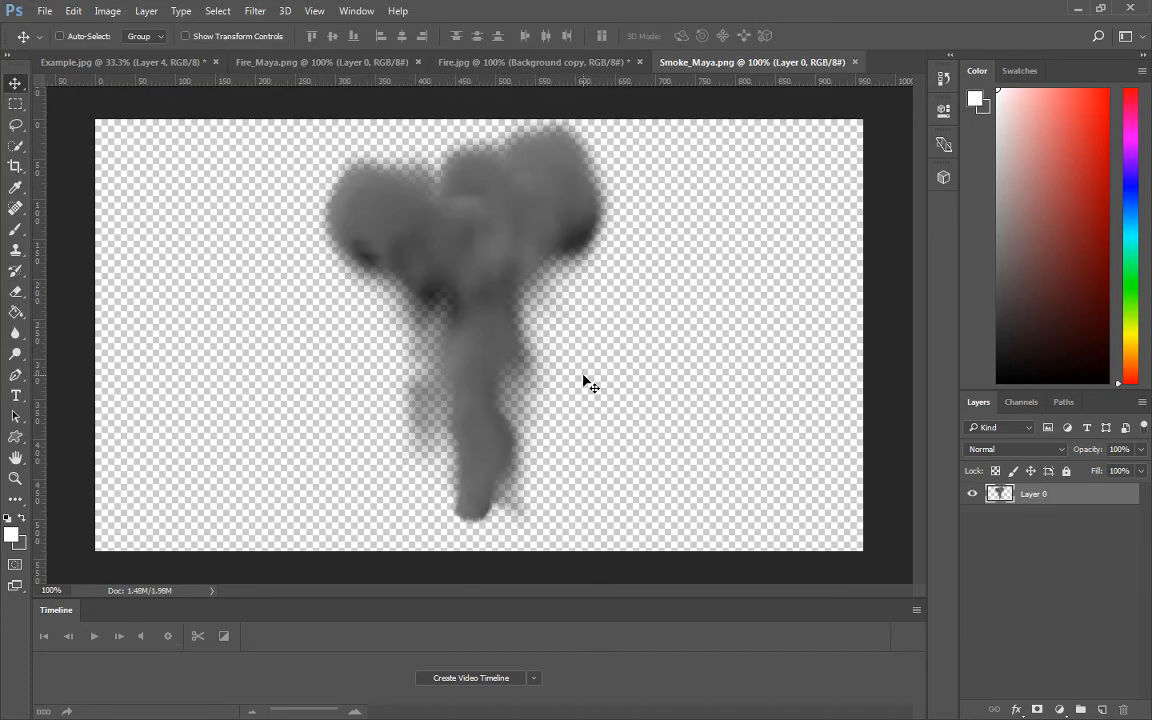
key(ctrl+a)
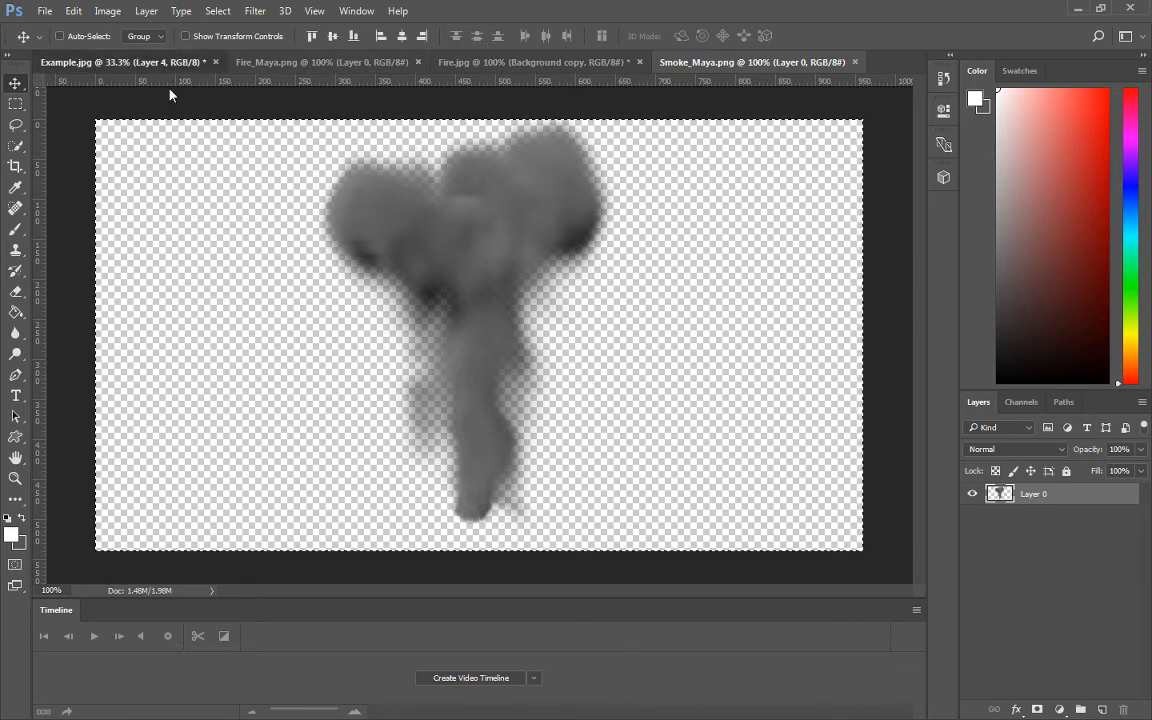
drag(170, 94, 378, 352)
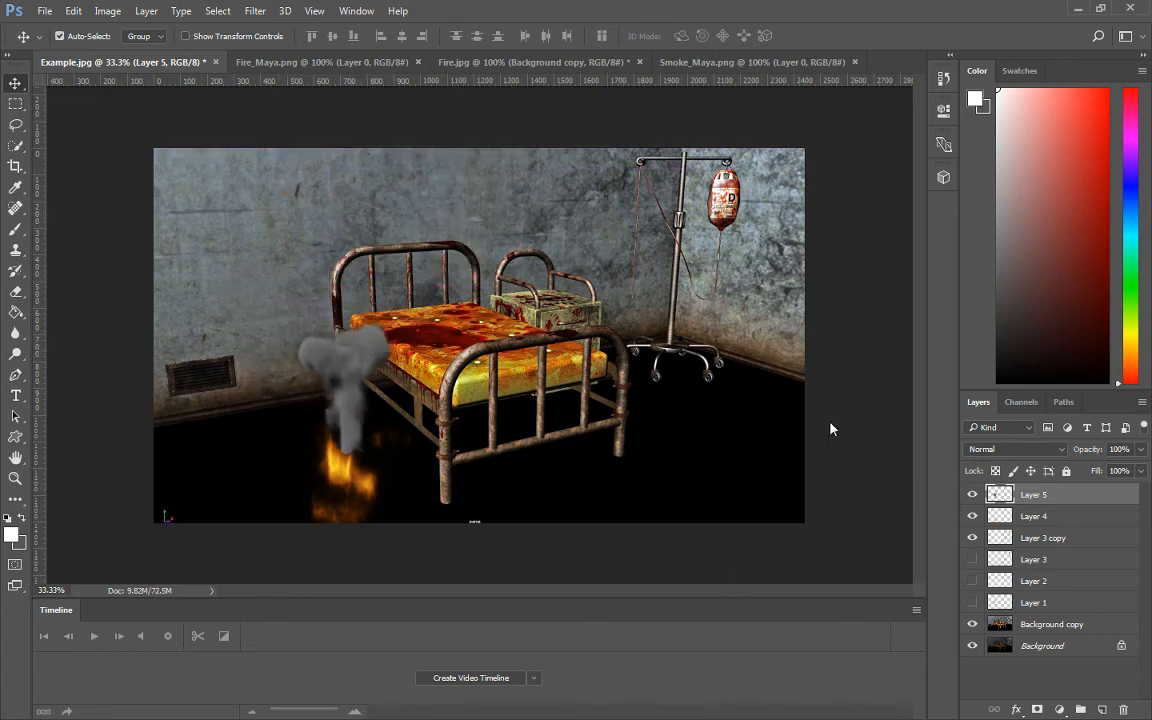
Scale the smoke to about 261.5%, position its base over the floor fire, and place its layer beneath the Layer 4 fire.
key(ctrl+t)
drag(396, 321, 612, 131)
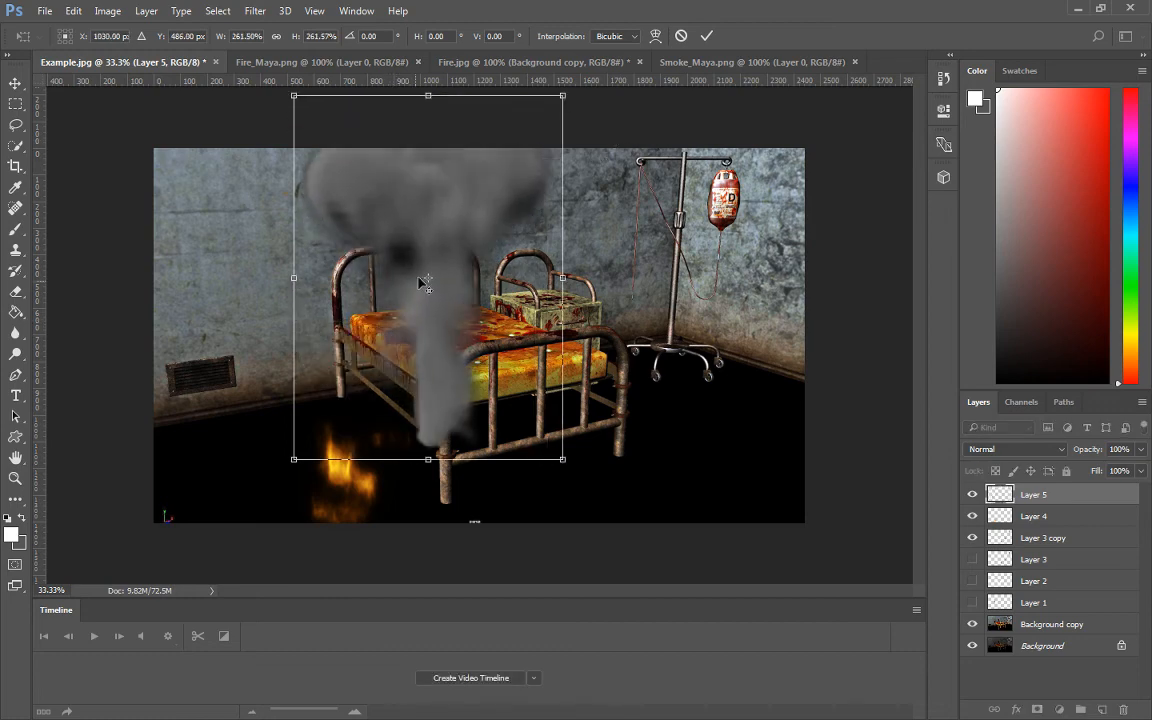
drag(425, 285, 333, 368)
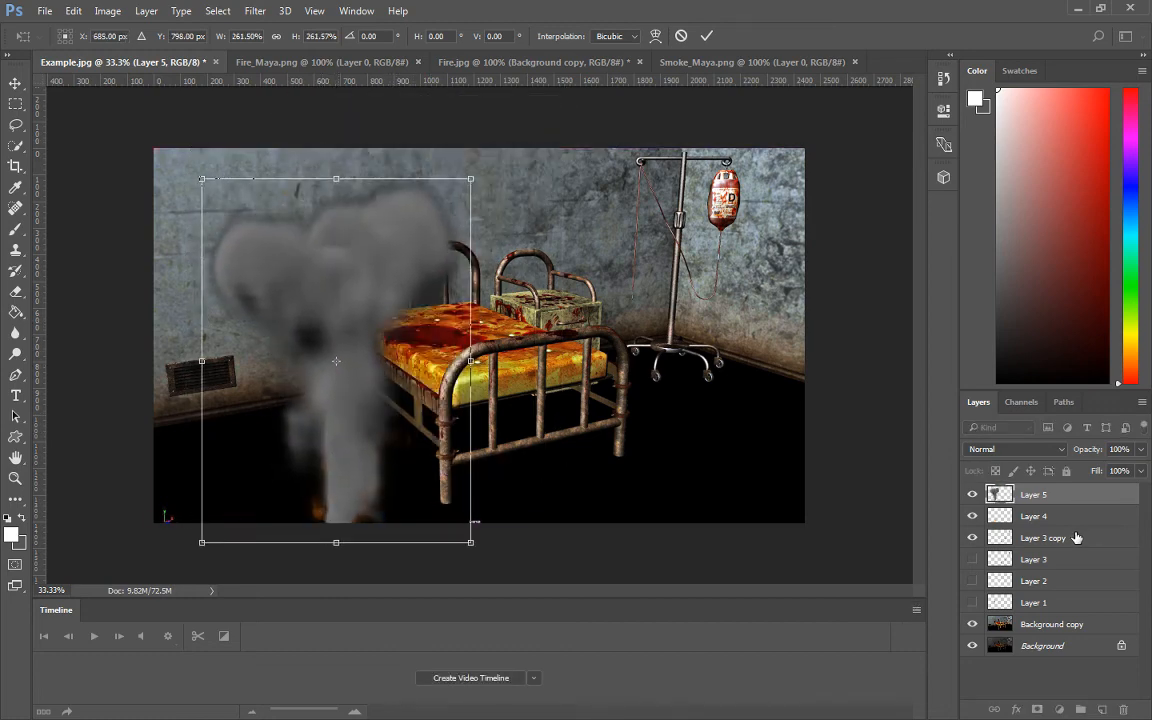
drag(373, 303, 365, 311)
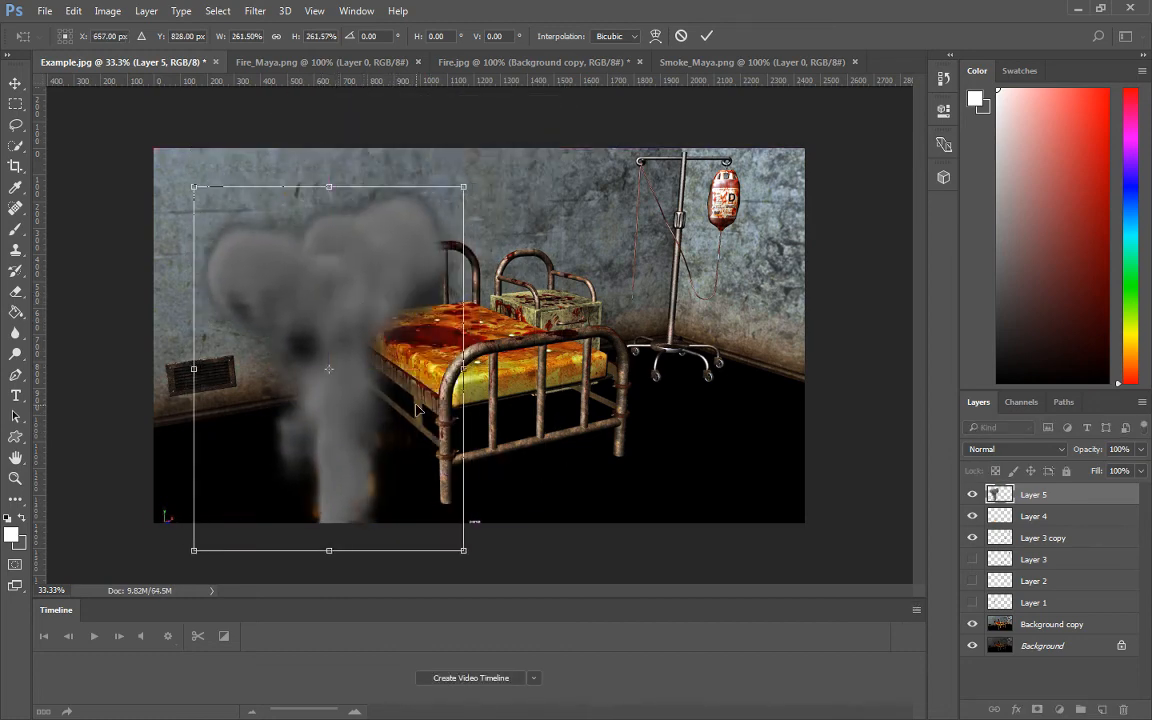
key(Return)
drag(1035, 495, 1035, 520)
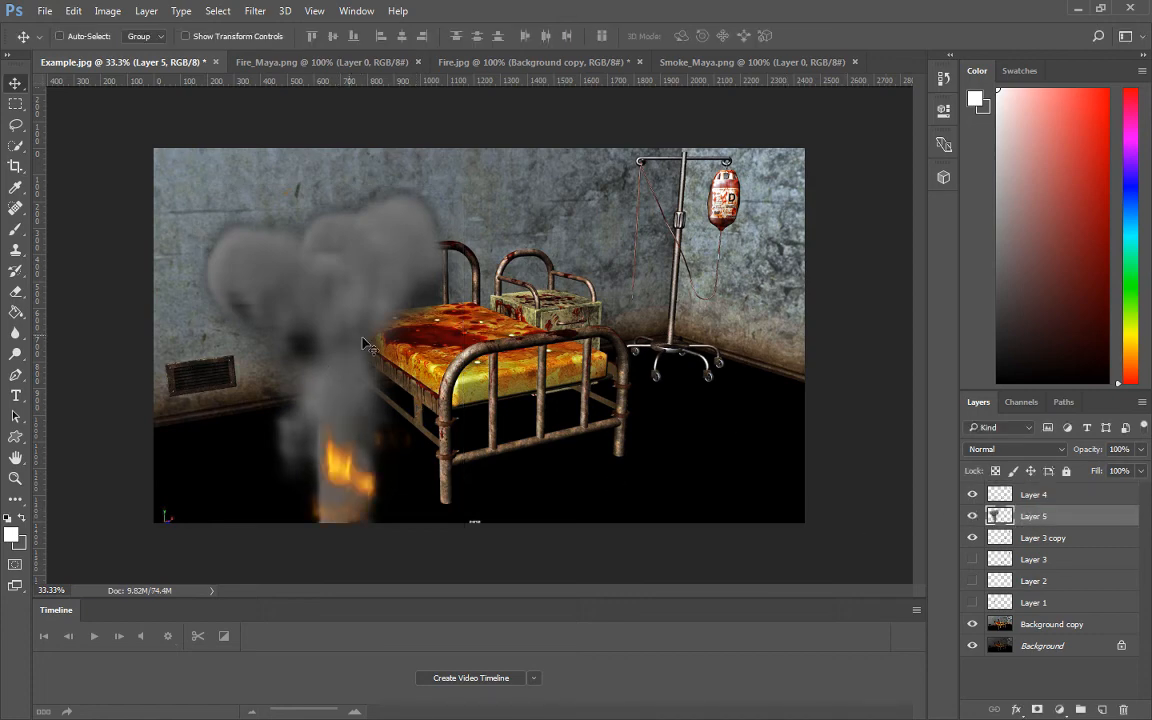
Try the Overlay, Soft Light and Multiply blend modes on the smoke layer, and restore Normal.
click(1021, 450)
click(1000, 283)
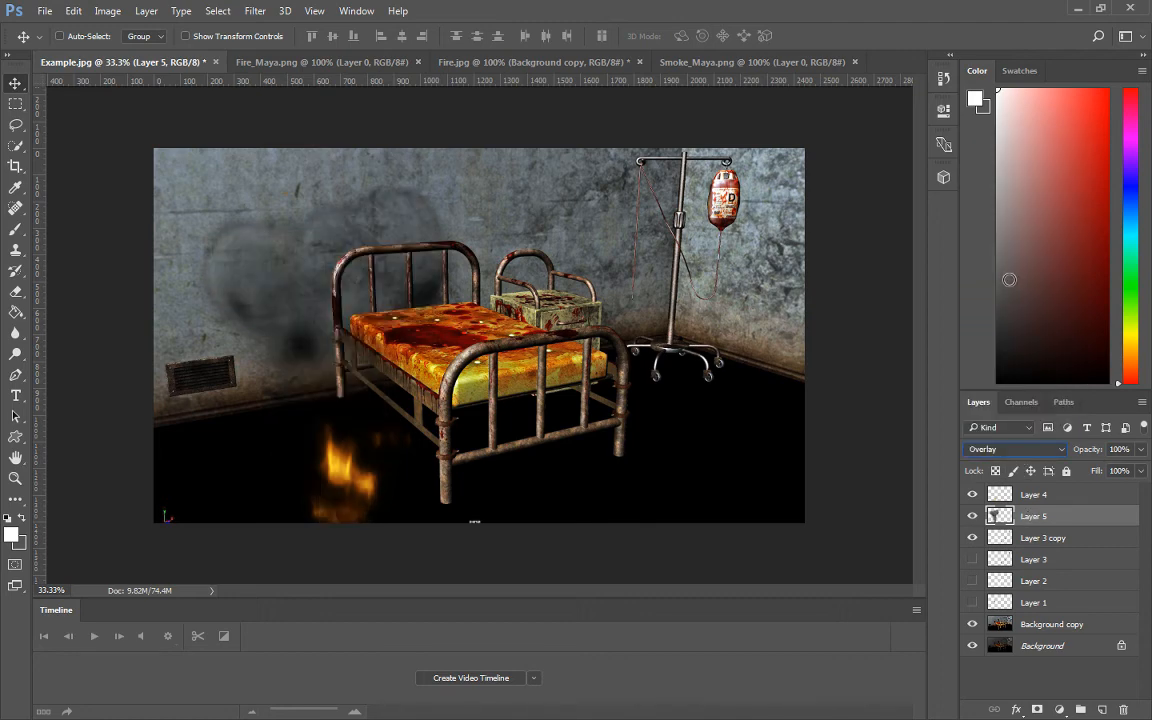
click(1021, 449)
click(1004, 292)
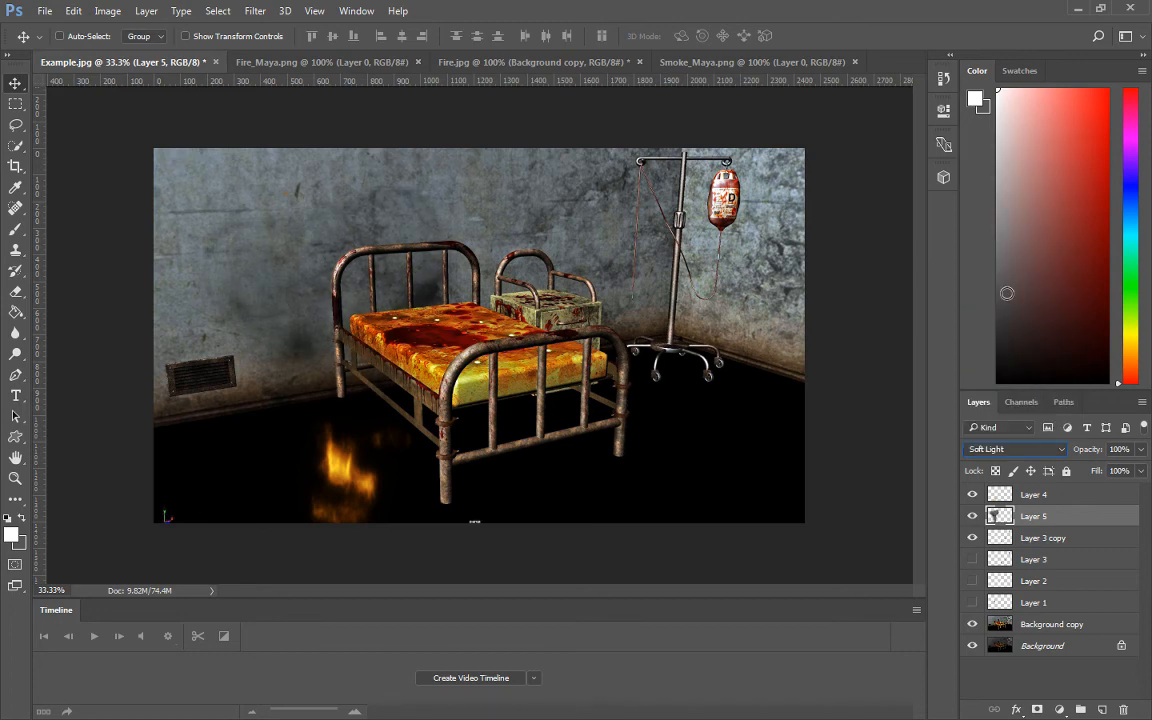
click(1025, 449)
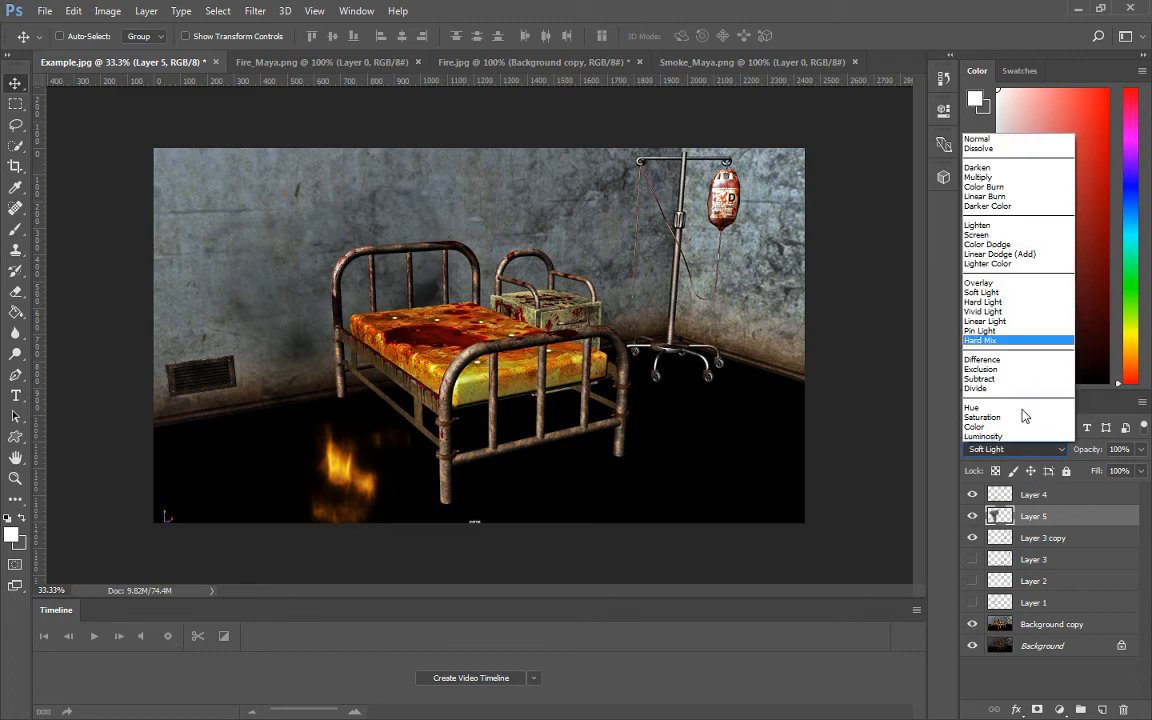
click(1003, 147)
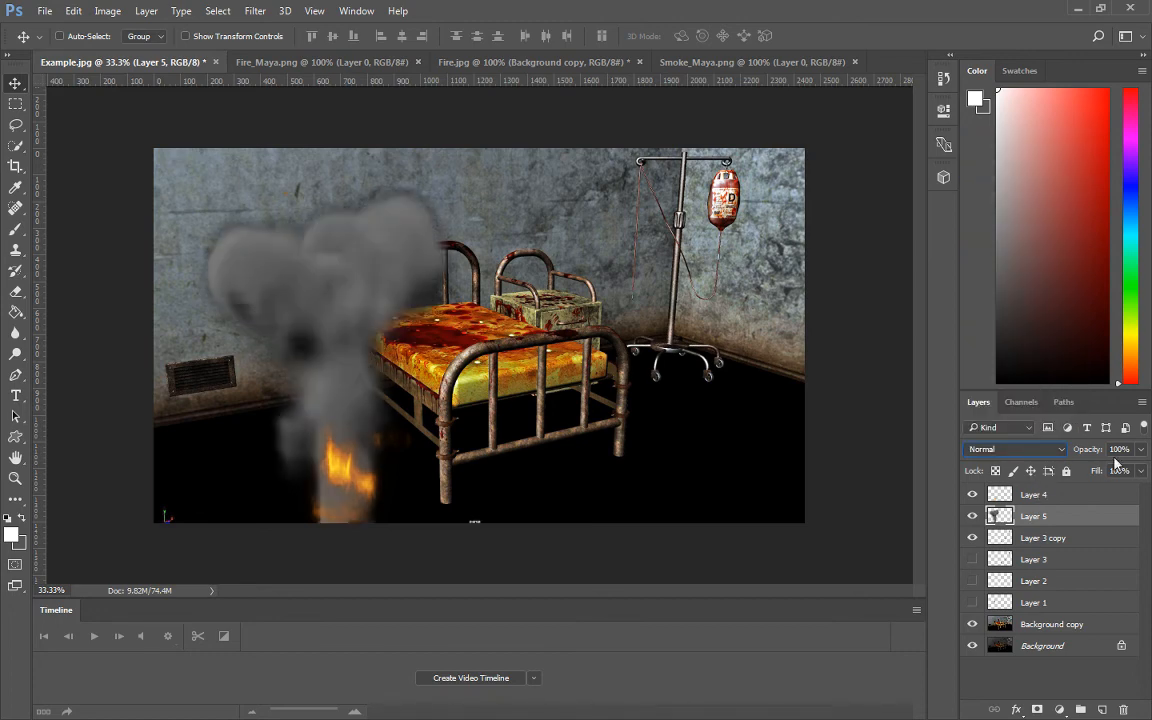
click(1005, 450)
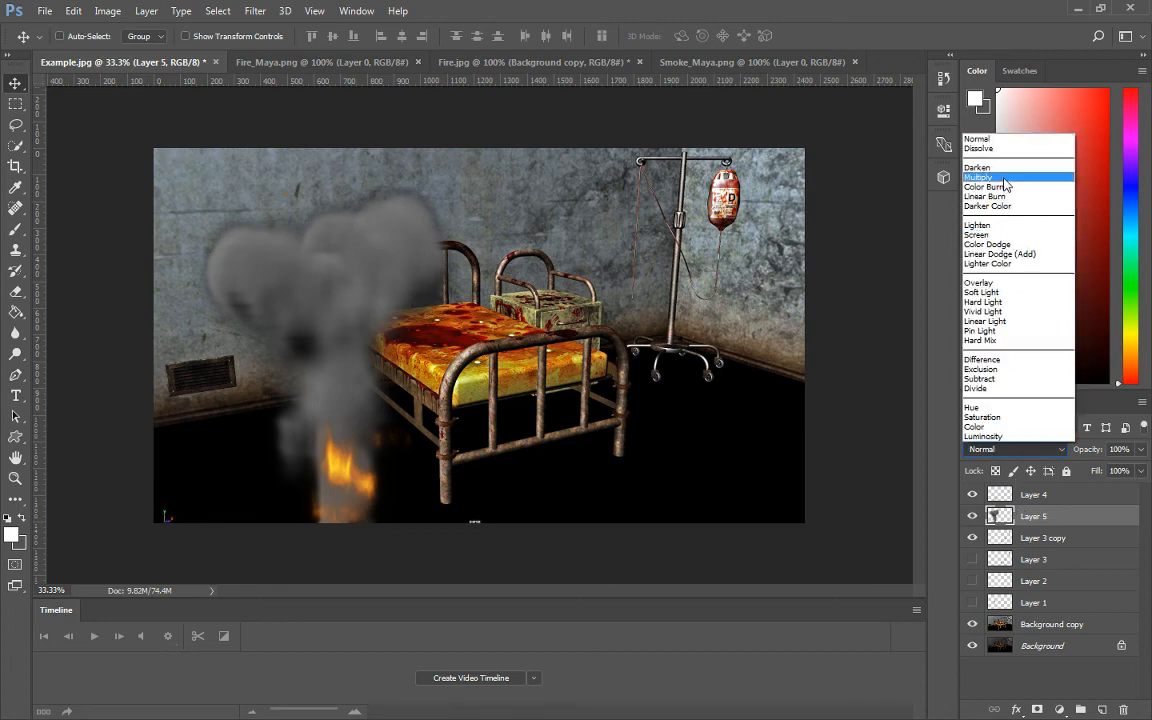
click(1002, 178)
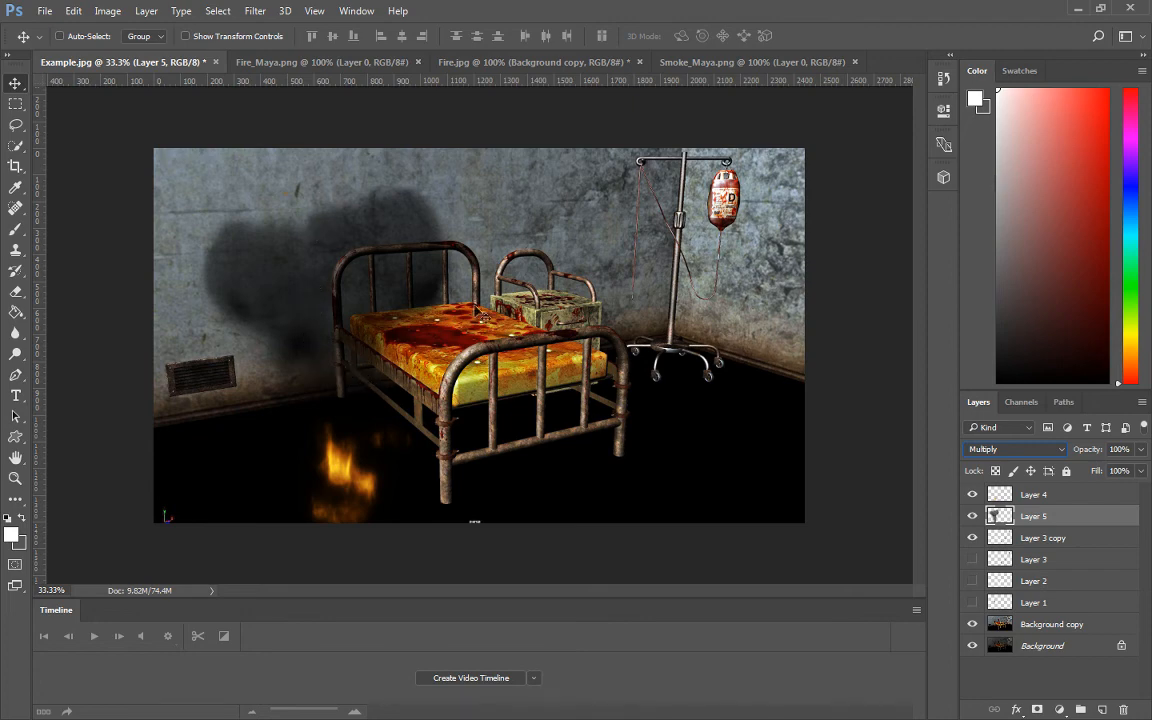
click(1018, 447)
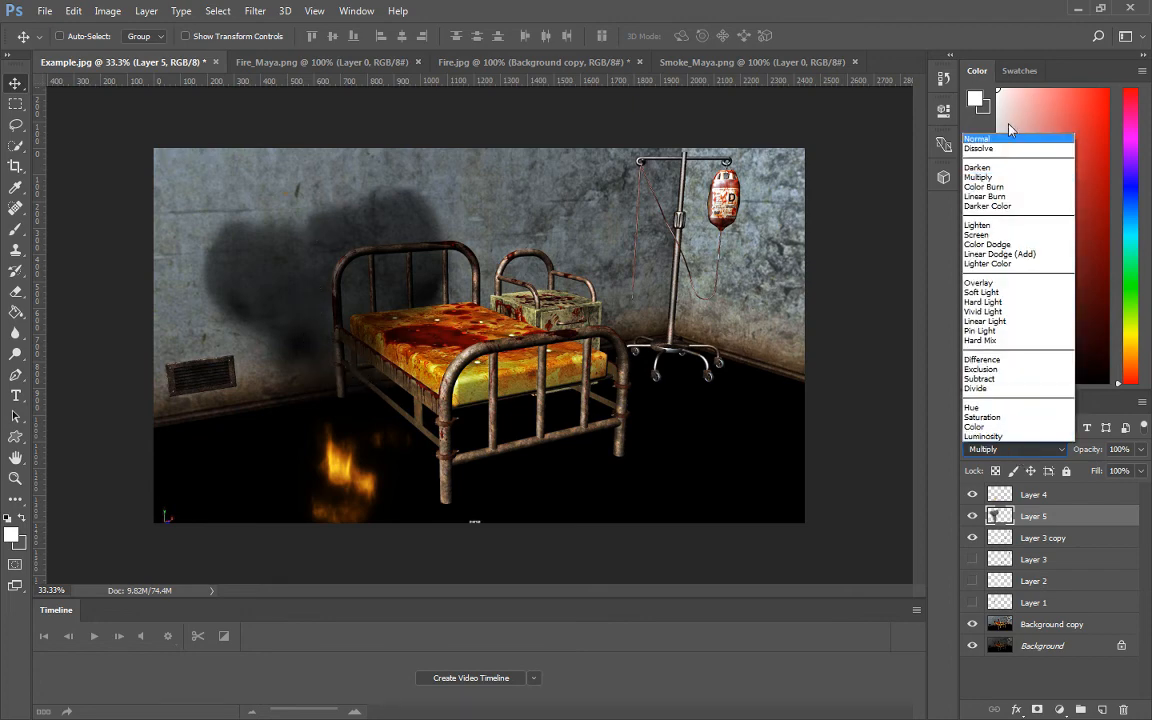
click(1007, 132)
click(1015, 449)
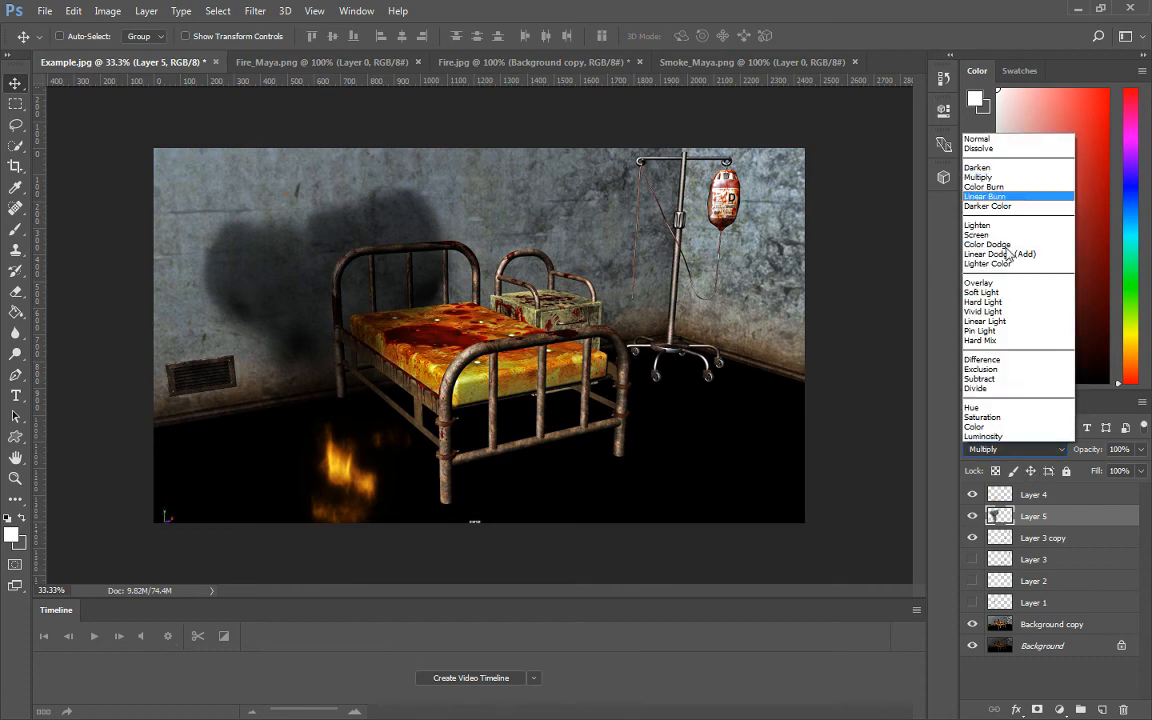
click(1010, 134)
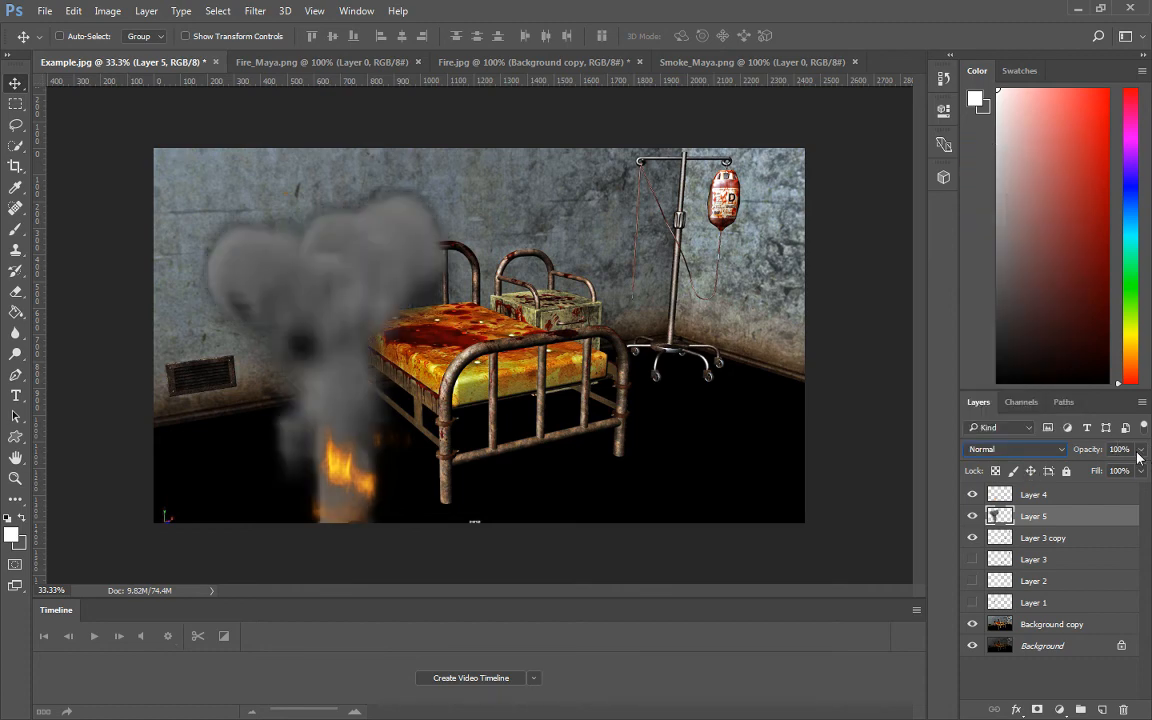
Reduce the smoke layer's opacity to 71% and return to the Move tool.
click(1141, 449)
drag(1143, 470, 1087, 473)
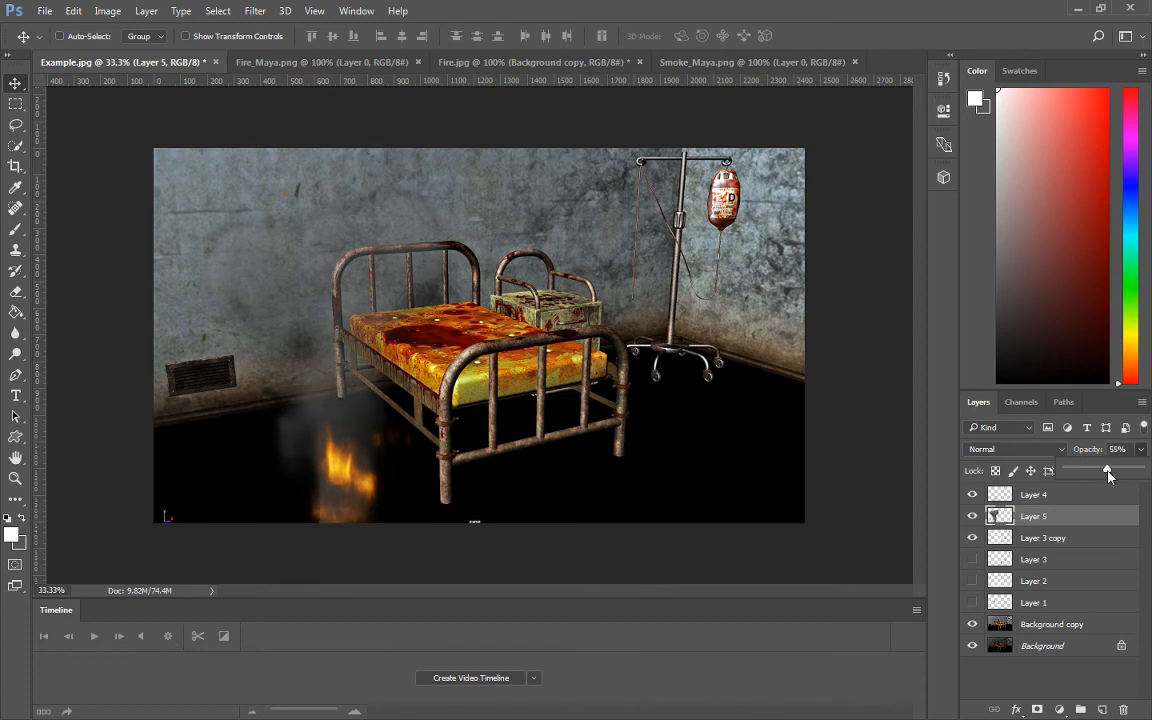
drag(1107, 475, 1118, 478)
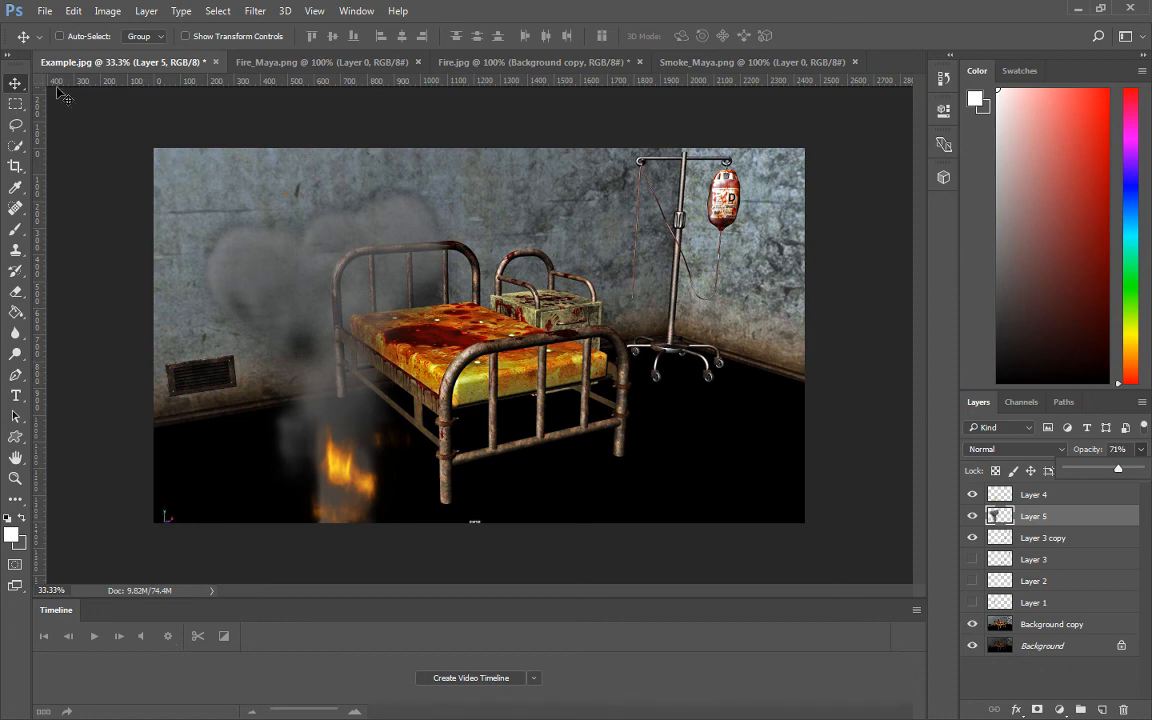
click(14, 103)
click(11, 81)
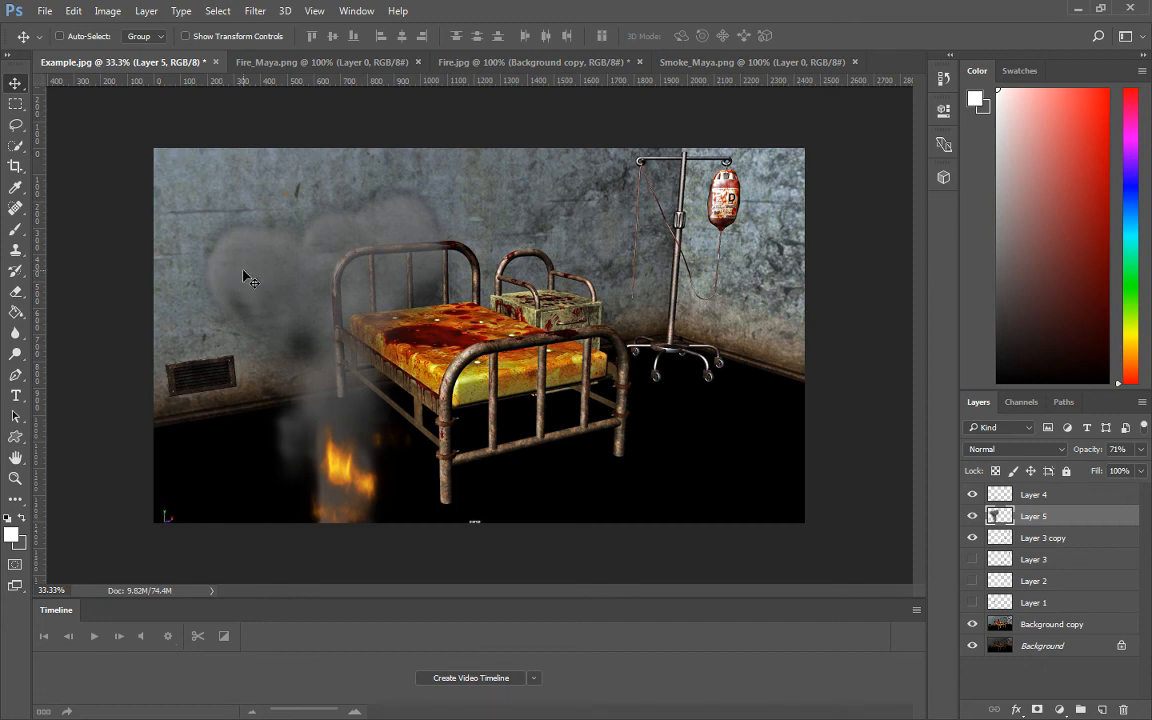
Select the Layer 4 fire and the Layer 5 smoke together and move them beside the bed's foot end, in front of the IV stand.
click(975, 495)
click(975, 495)
shift+click(1035, 494)
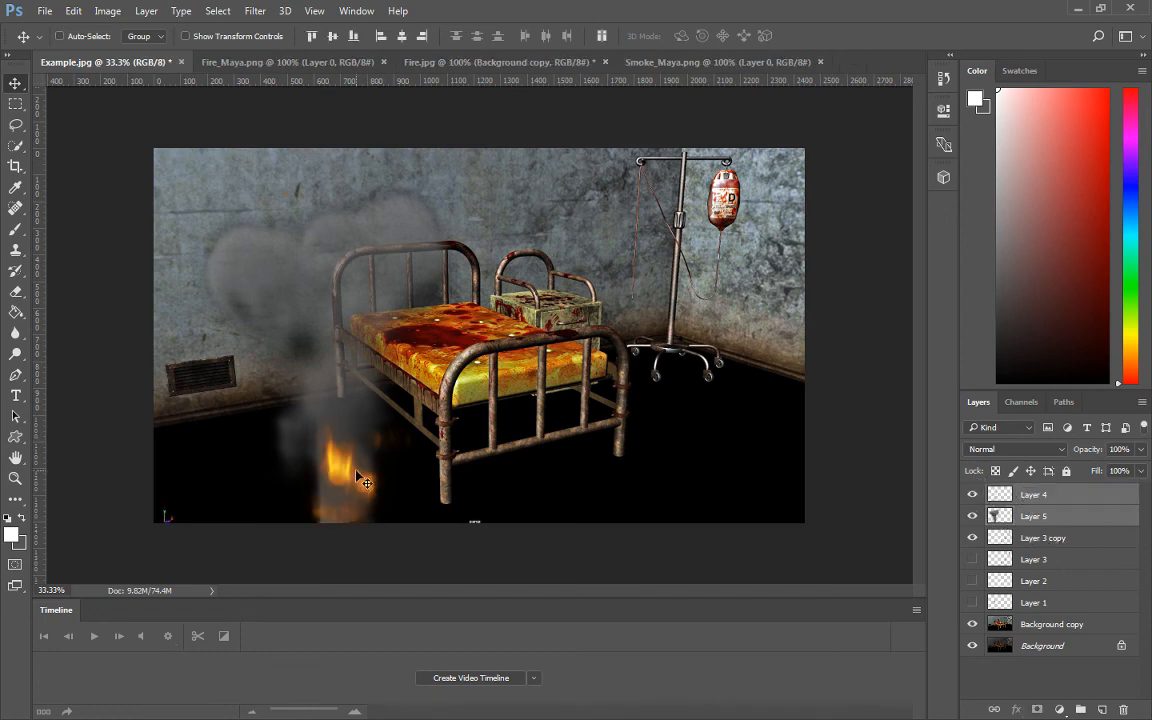
drag(370, 460, 658, 468)
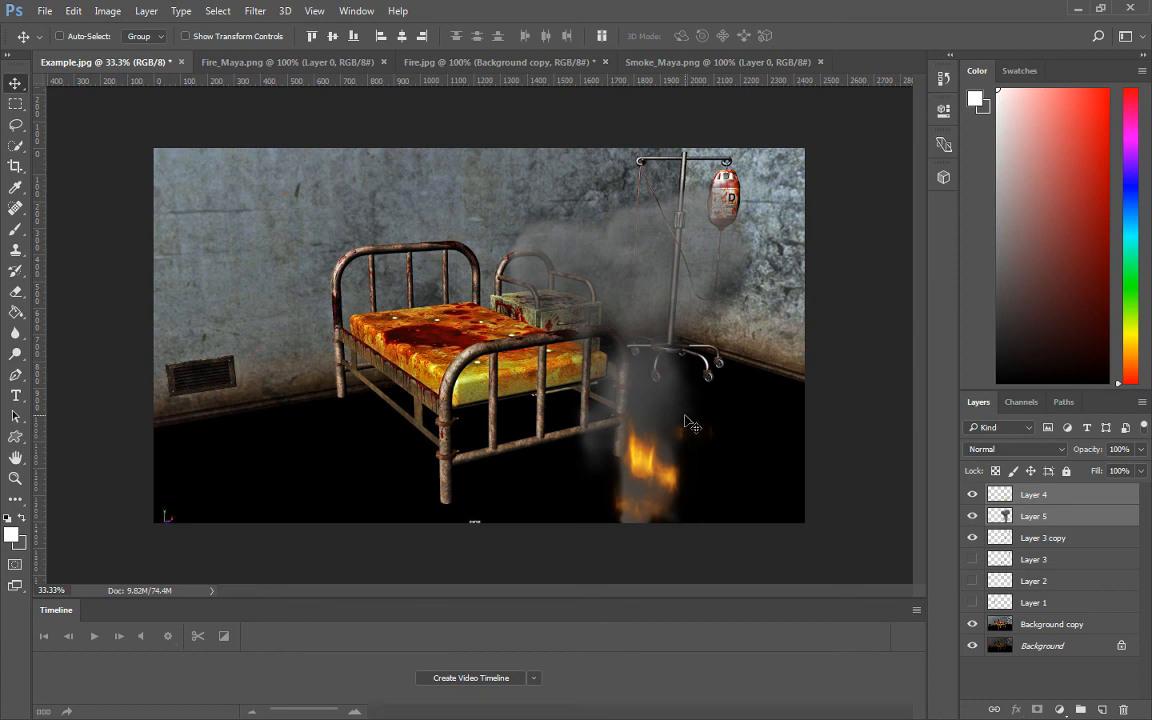
Compare the scene with and without Layer 3 copy.
click(975, 538)
click(975, 539)
click(975, 539)
click(975, 539)
click(975, 539)
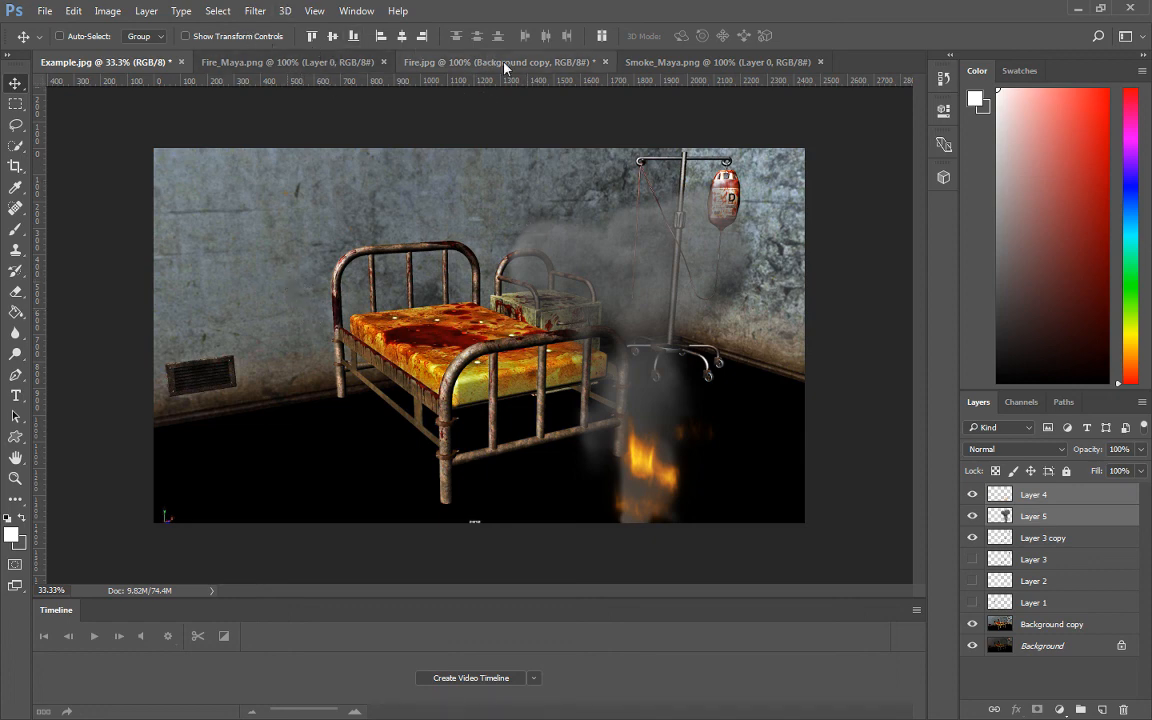
click(1034, 525)
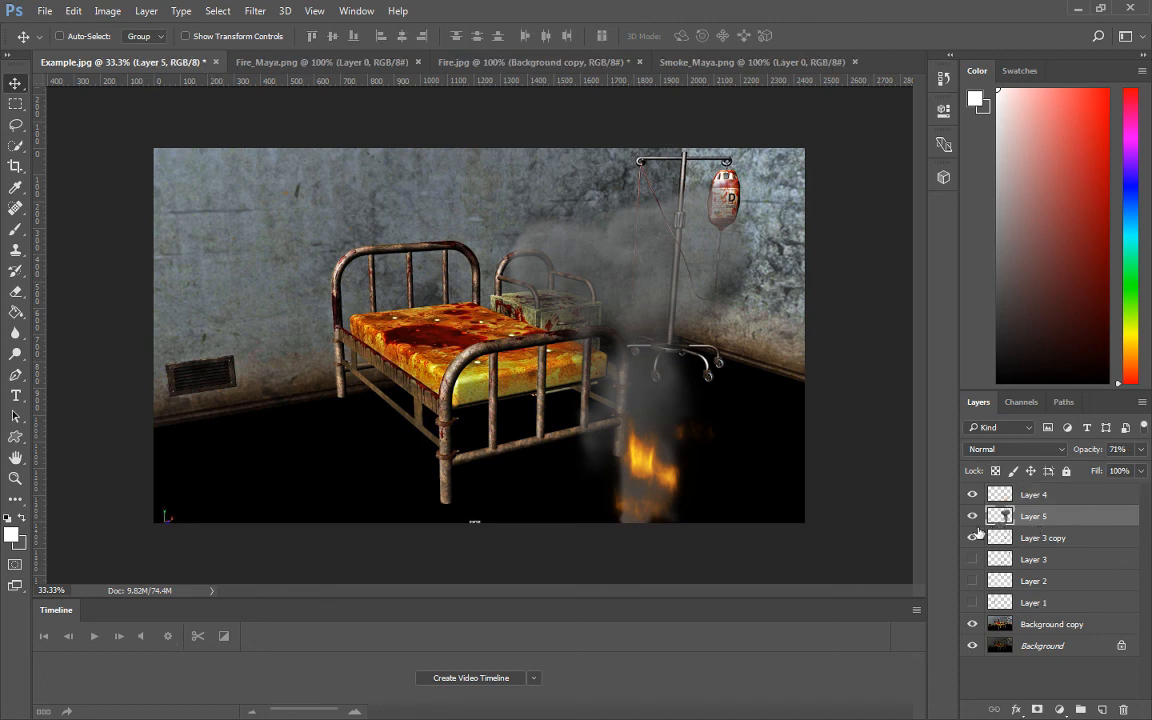
click(1026, 543)
click(1028, 516)
click(255, 11)
click(265, 13)
click(988, 495)
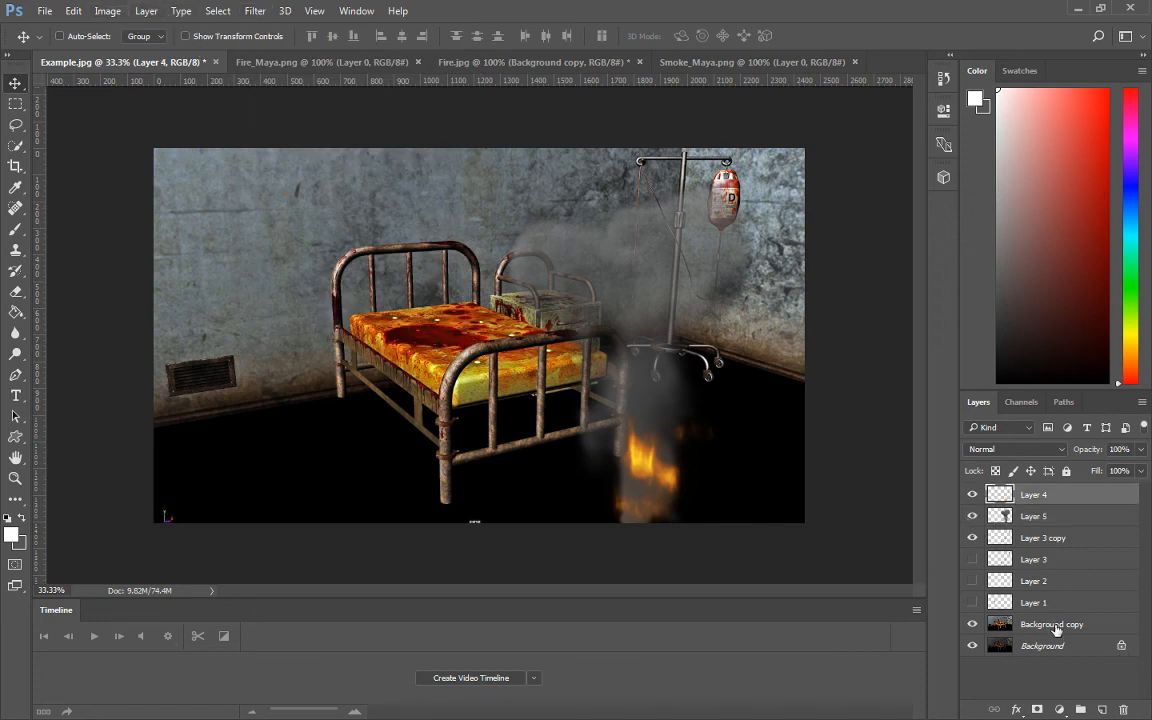
Open a Photo Filter adjustment on the Background copy layer and raise its density to 100% with Warming Filter (85).
click(990, 625)
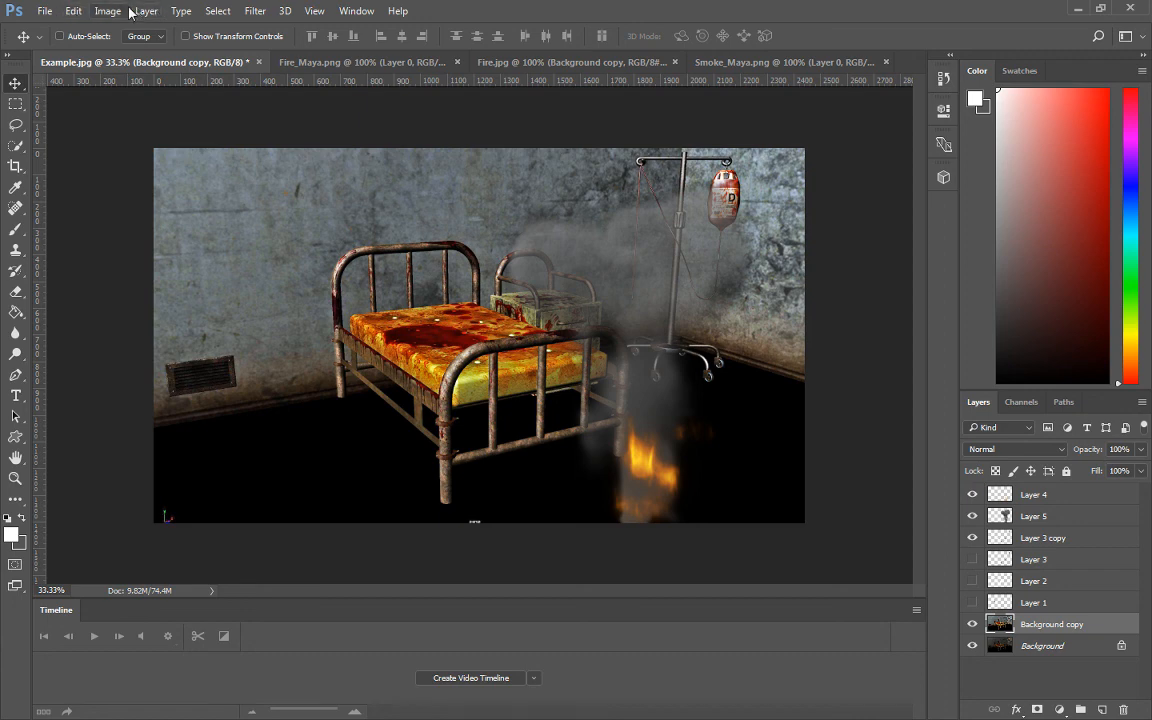
click(105, 11)
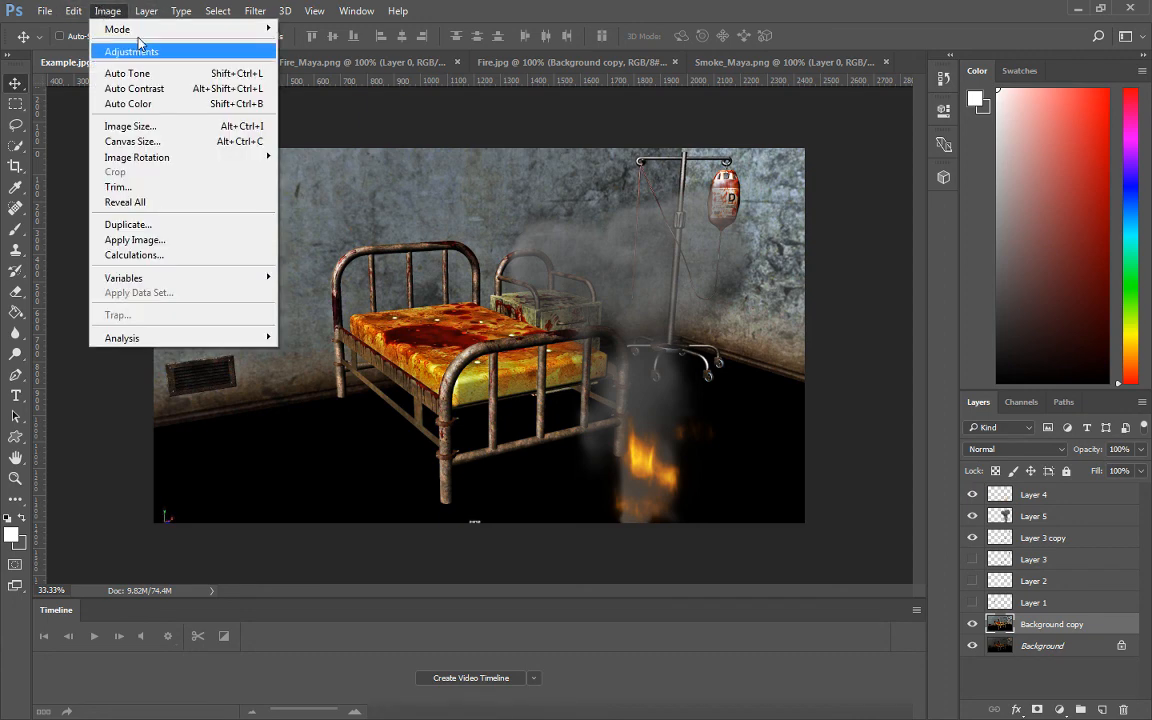
mouse_move(143, 51)
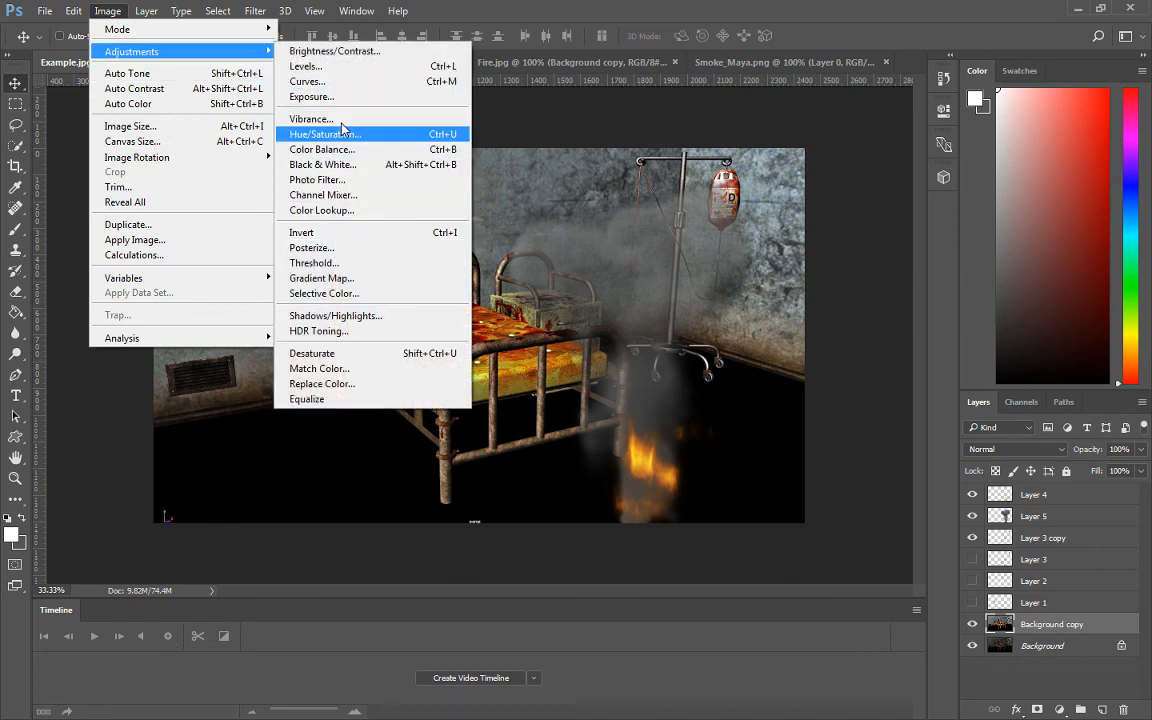
click(340, 179)
drag(238, 381, 305, 147)
drag(191, 283, 294, 285)
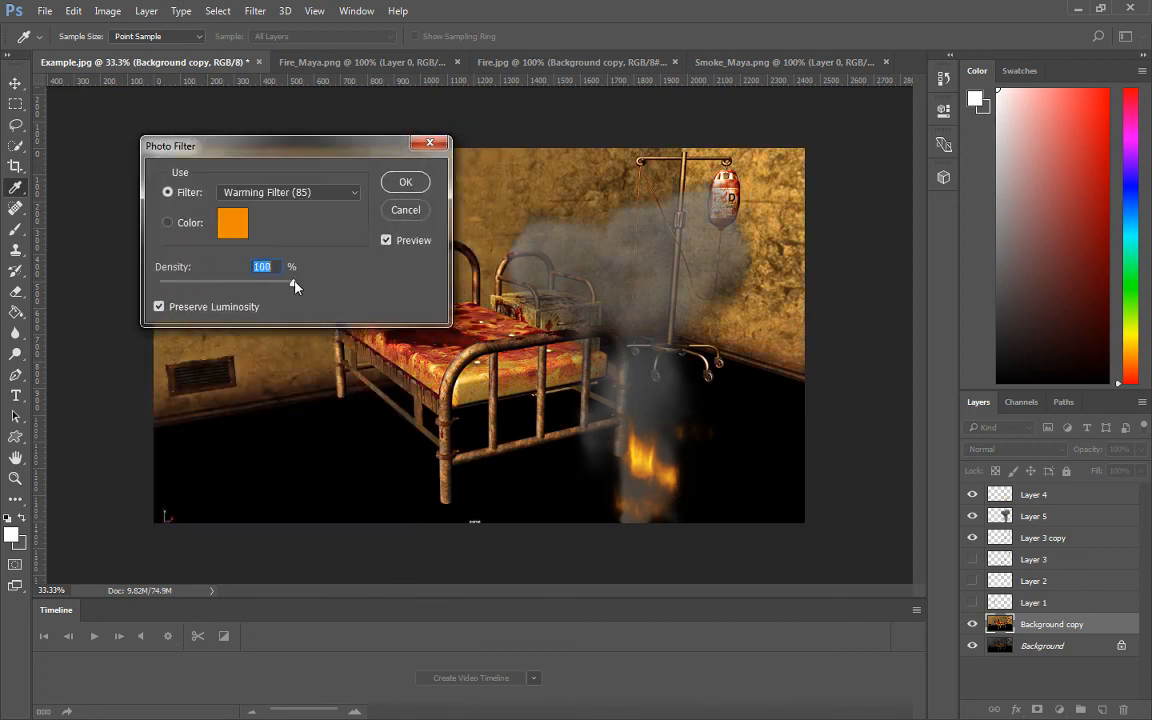
Try the Cooling Filter (80) and Cooling Filter (LBB) presets on the room image.
click(316, 192)
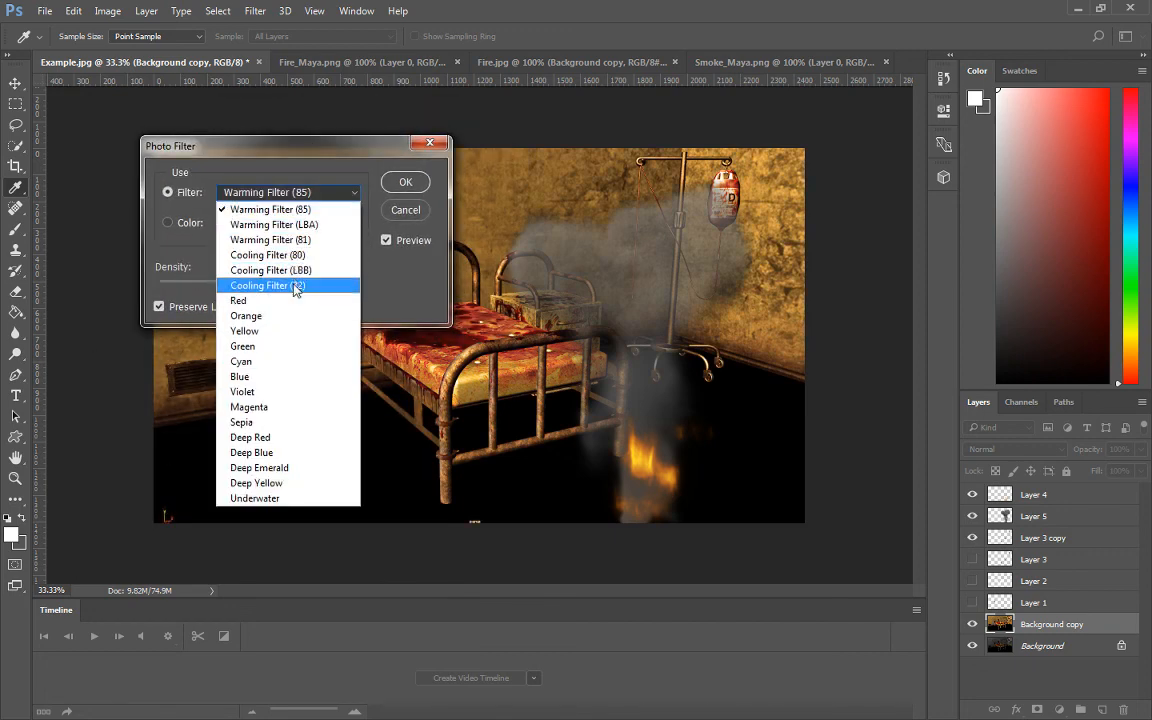
click(265, 241)
click(305, 196)
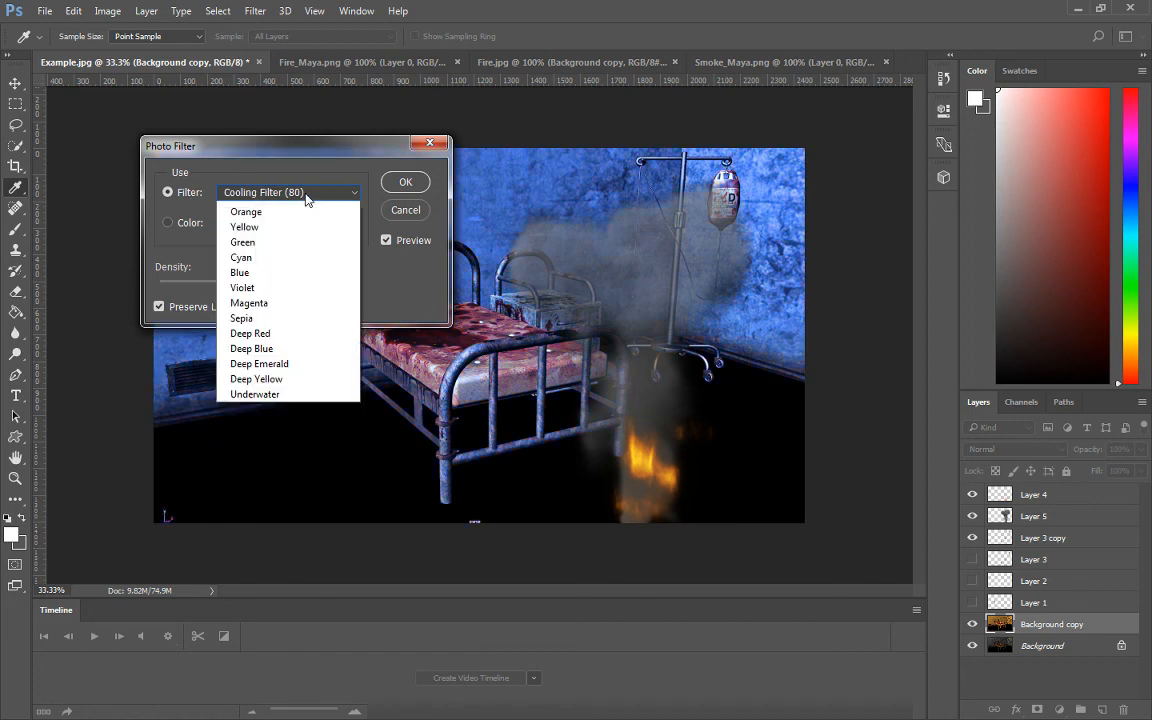
click(275, 261)
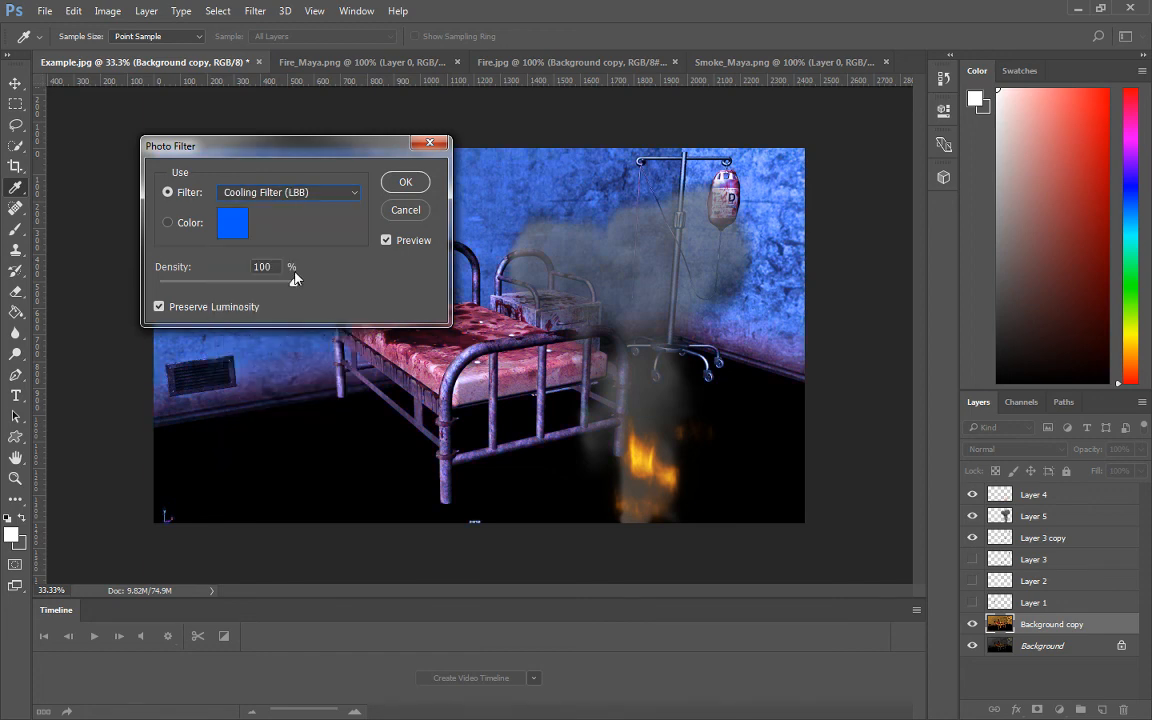
Set the photo filter preset to Warming Filter (85) and apply the adjustment to the room image.
click(274, 189)
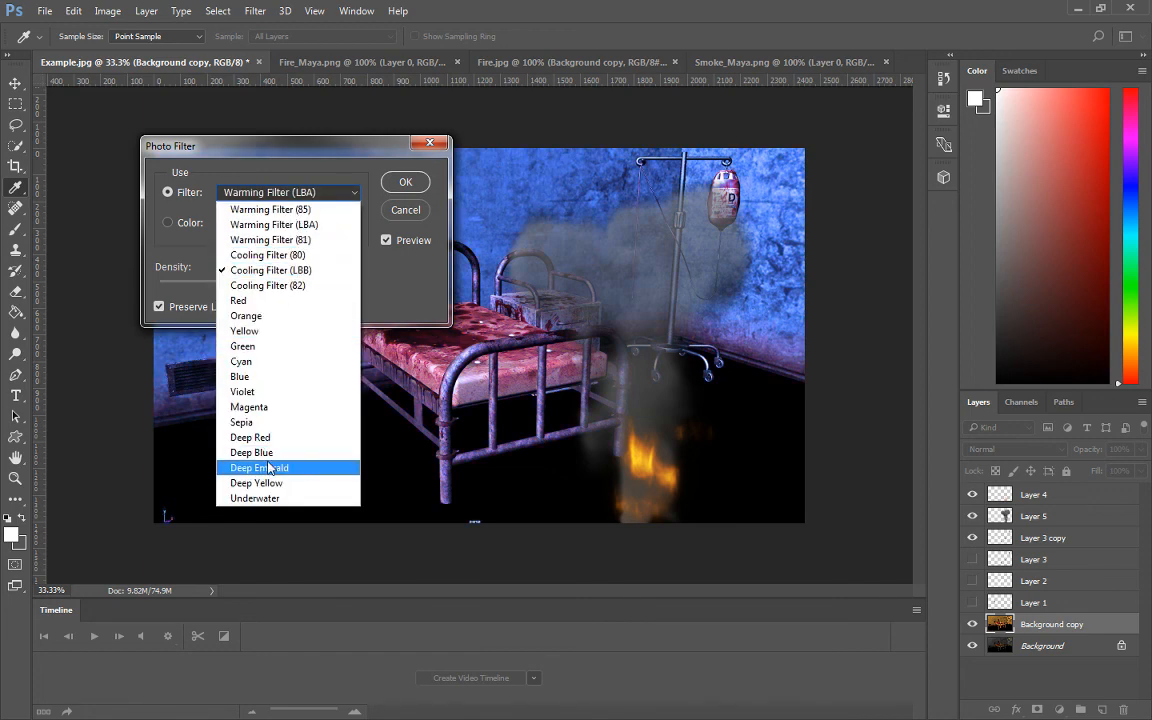
click(295, 210)
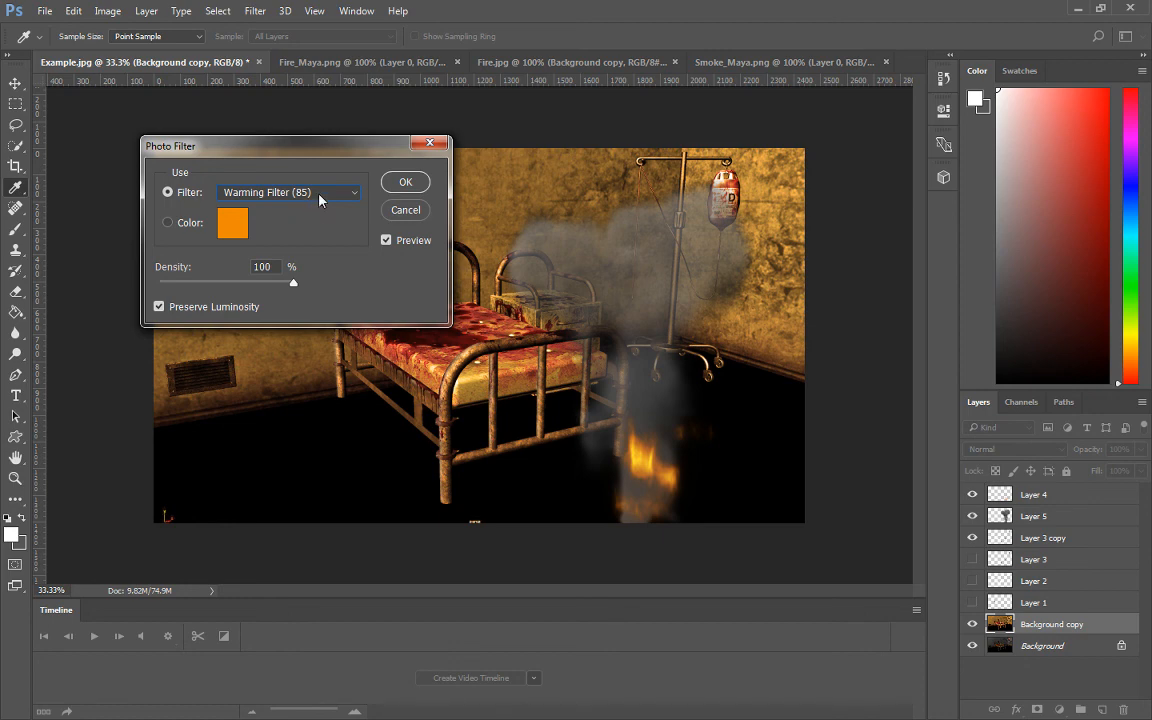
click(402, 182)
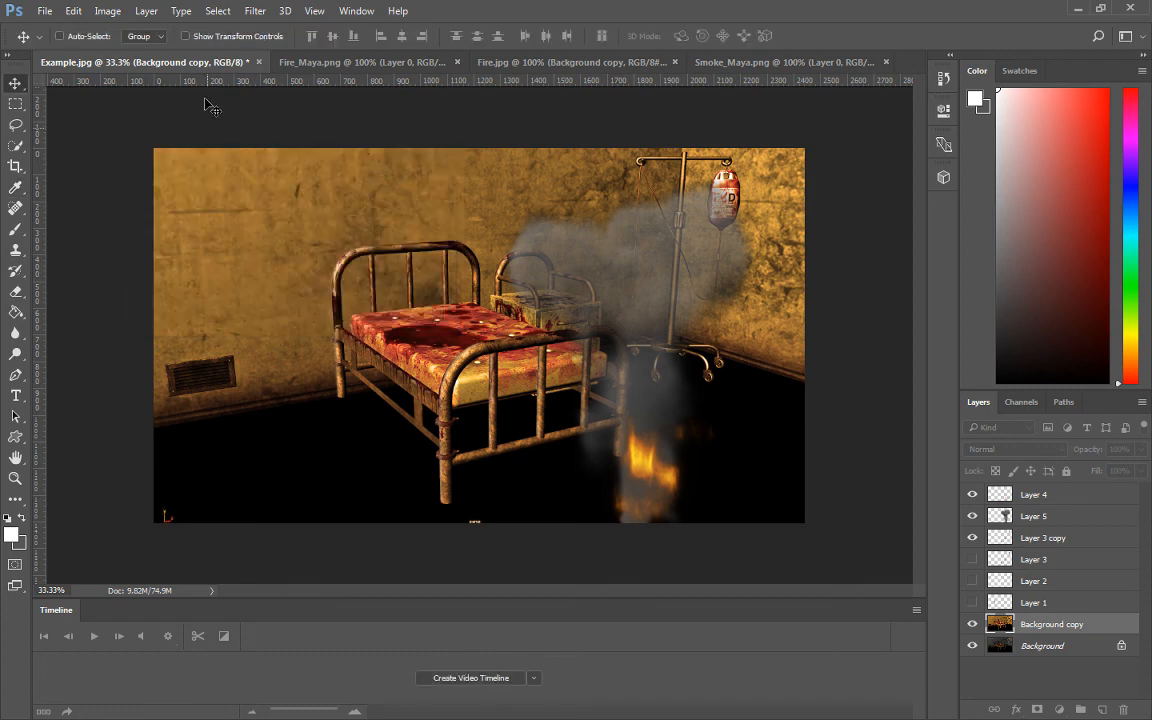